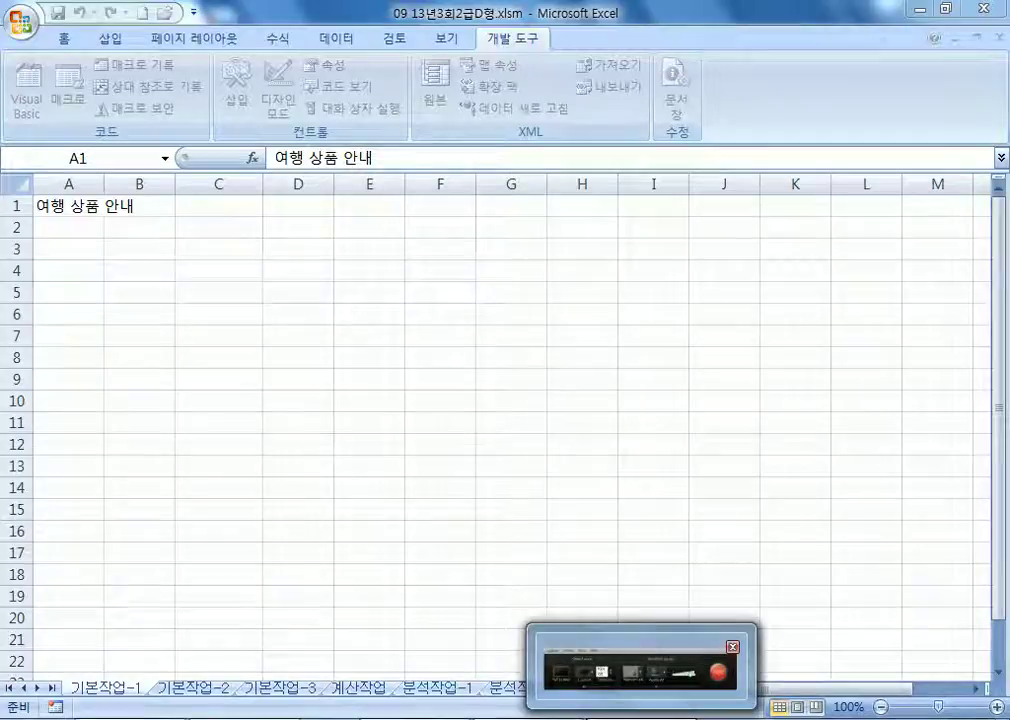
{"action": "left_click", "coordinate": [20, 20]}
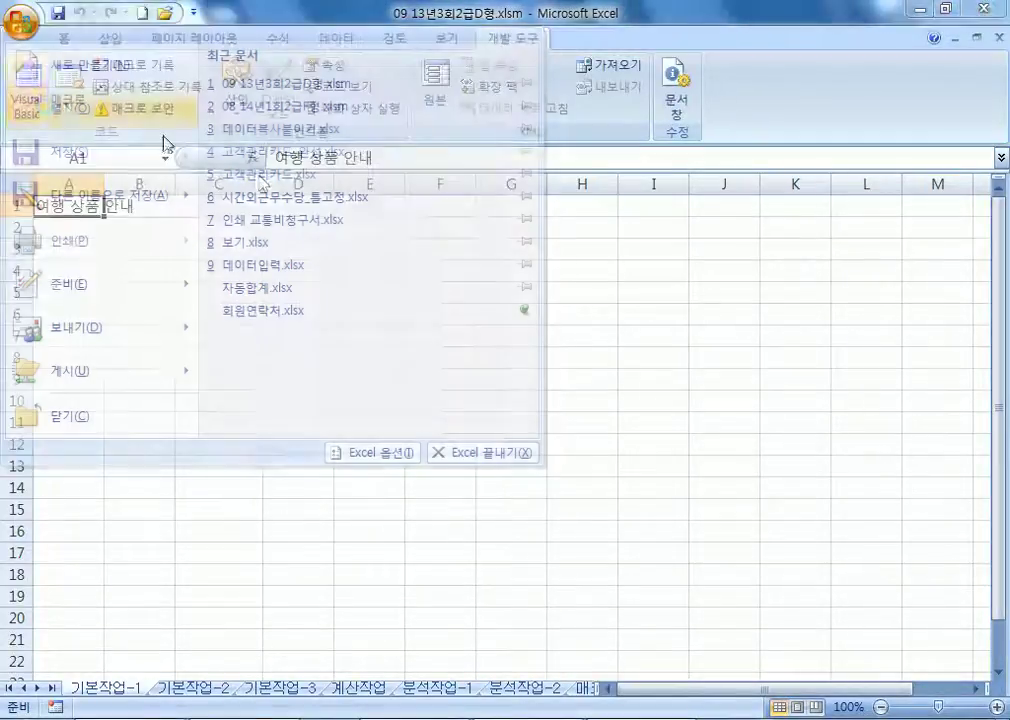
{"action": "left_click", "coordinate": [66, 110]}
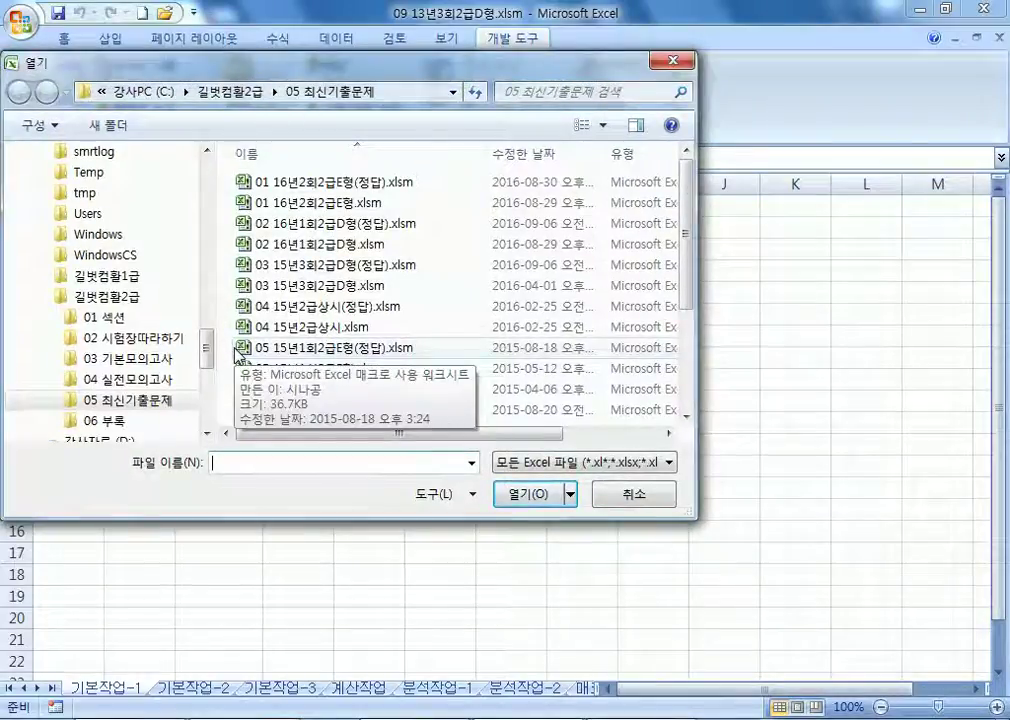
{"action": "left_click", "coordinate": [640, 500]}
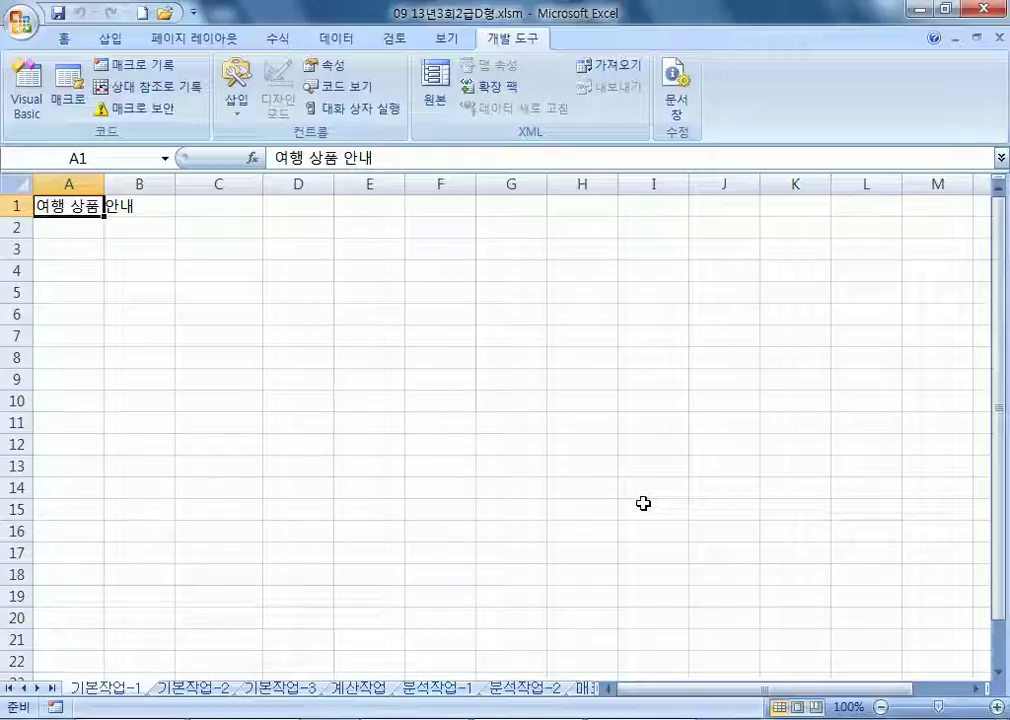
{"action": "left_click", "coordinate": [85, 248]}
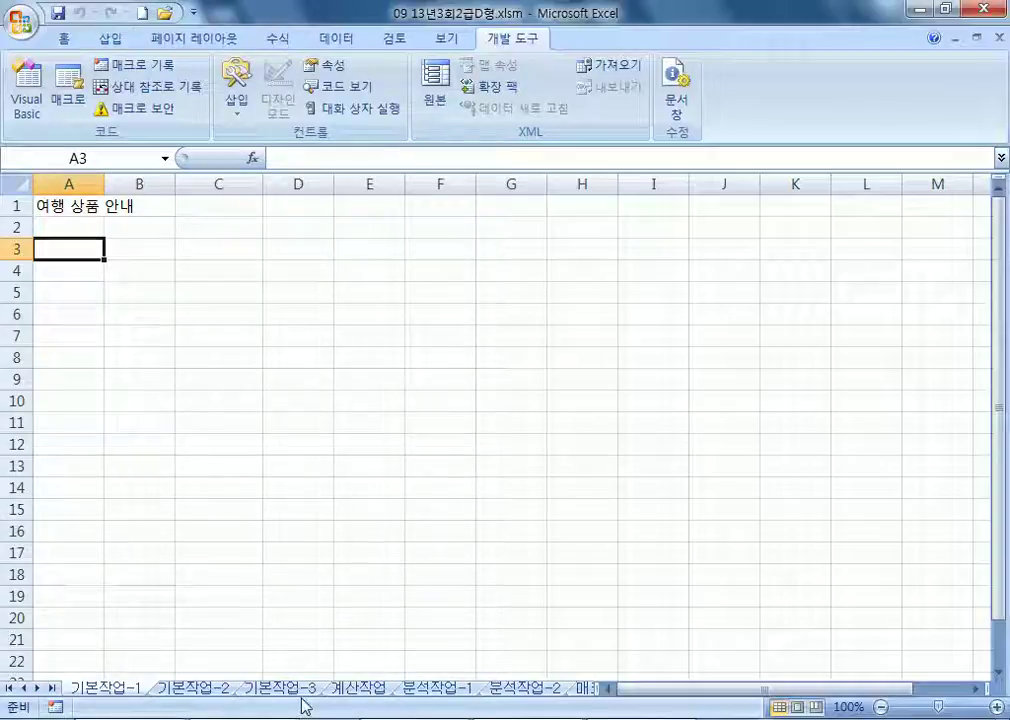
Step: On the 기본작업-2 sheet, merge and center the title across A1:H1
{"action": "left_click", "coordinate": [214, 690]}
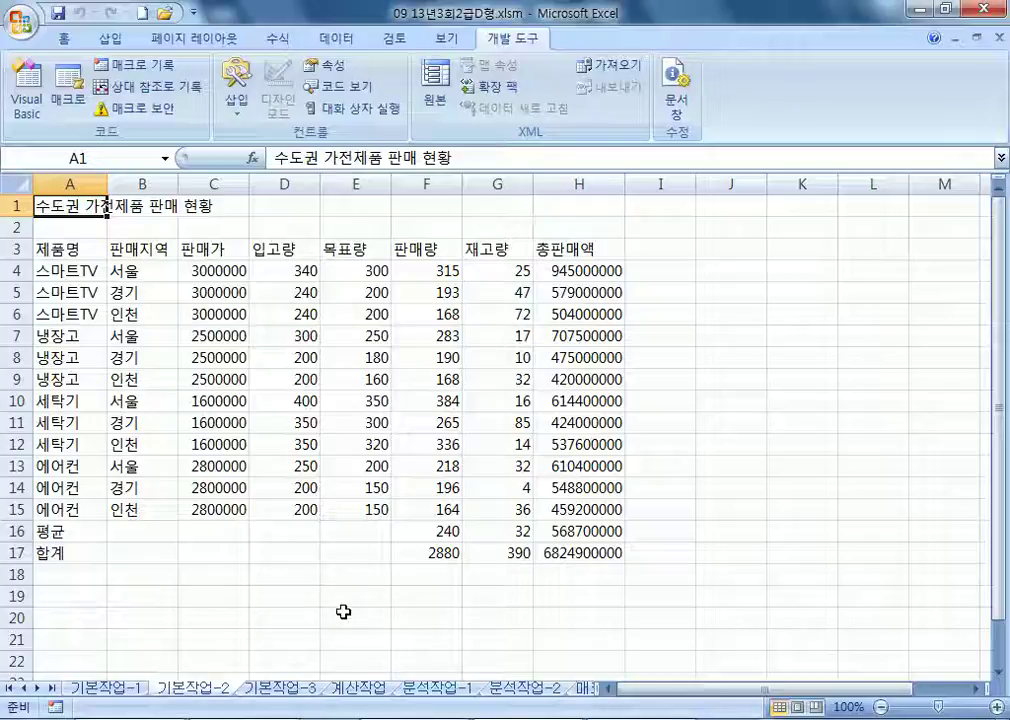
{"action": "left_click_drag", "start_coordinate": [86, 204], "coordinate": [545, 200]}
{"action": "left_click", "coordinate": [66, 38]}
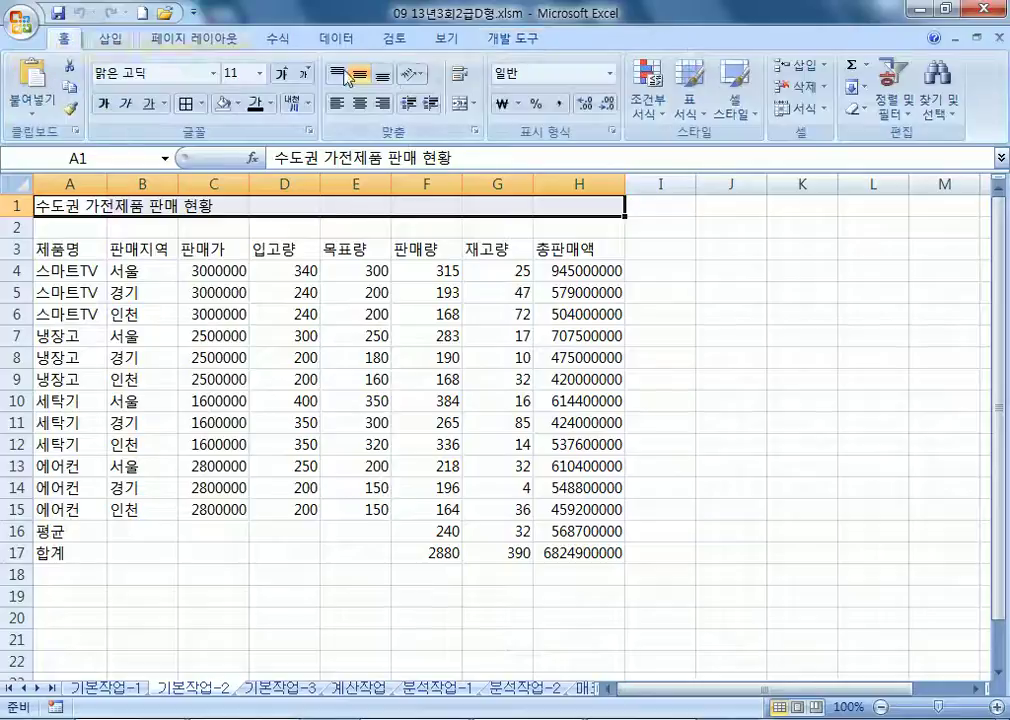
{"action": "left_click", "coordinate": [460, 103]}
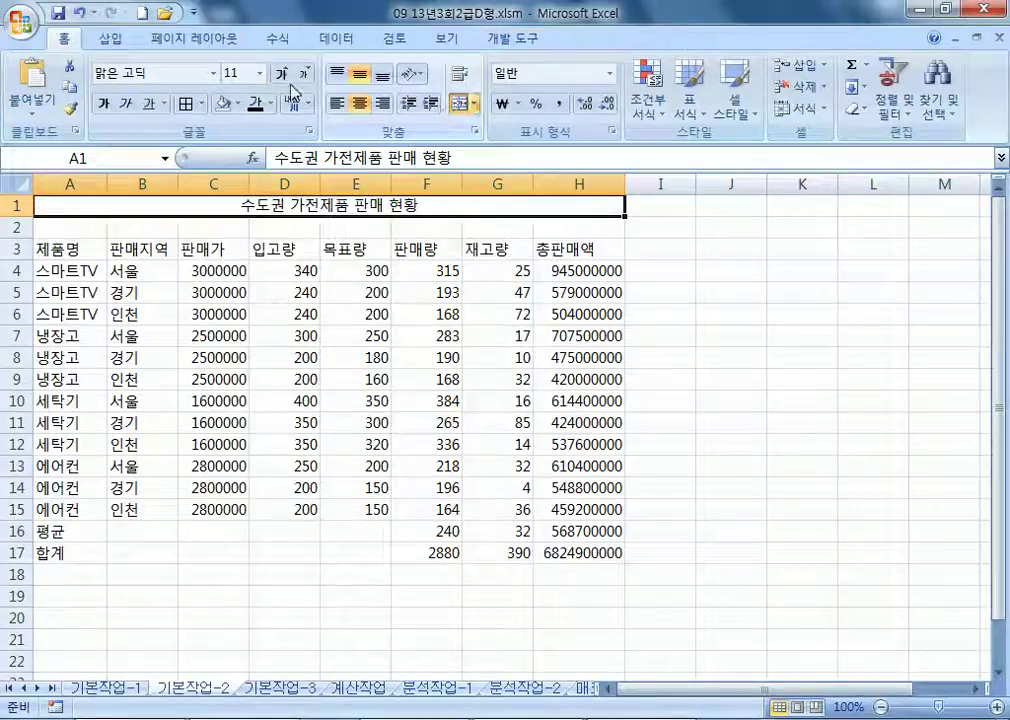
Step: Format the merged title in A1 with the 굴림체 font, size 18 and bold
{"action": "type", "text": "굴림체"}
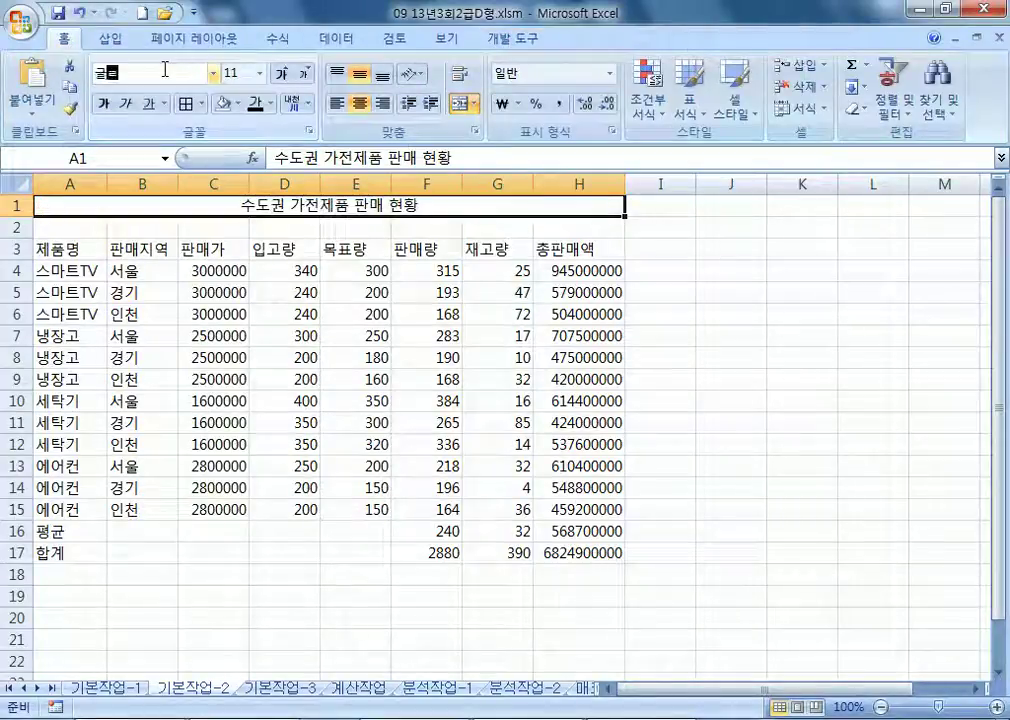
{"action": "key", "text": "Return"}
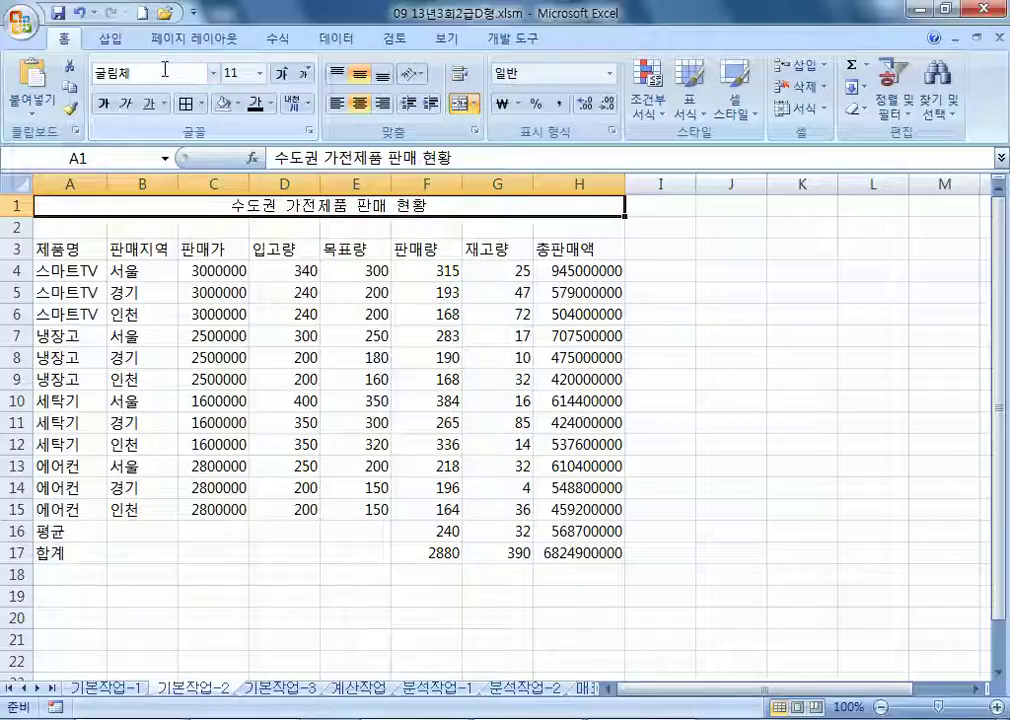
{"action": "left_click", "coordinate": [284, 74]}
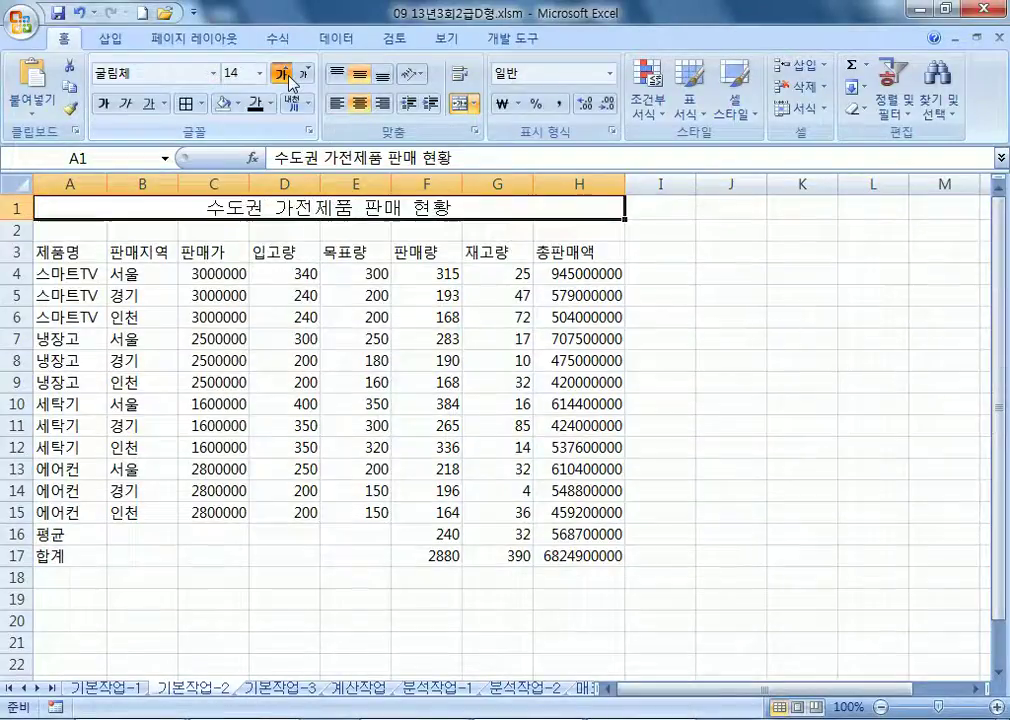
{"action": "left_click", "coordinate": [284, 74]}
{"action": "left_click", "coordinate": [284, 74]}
{"action": "left_click", "coordinate": [284, 74]}
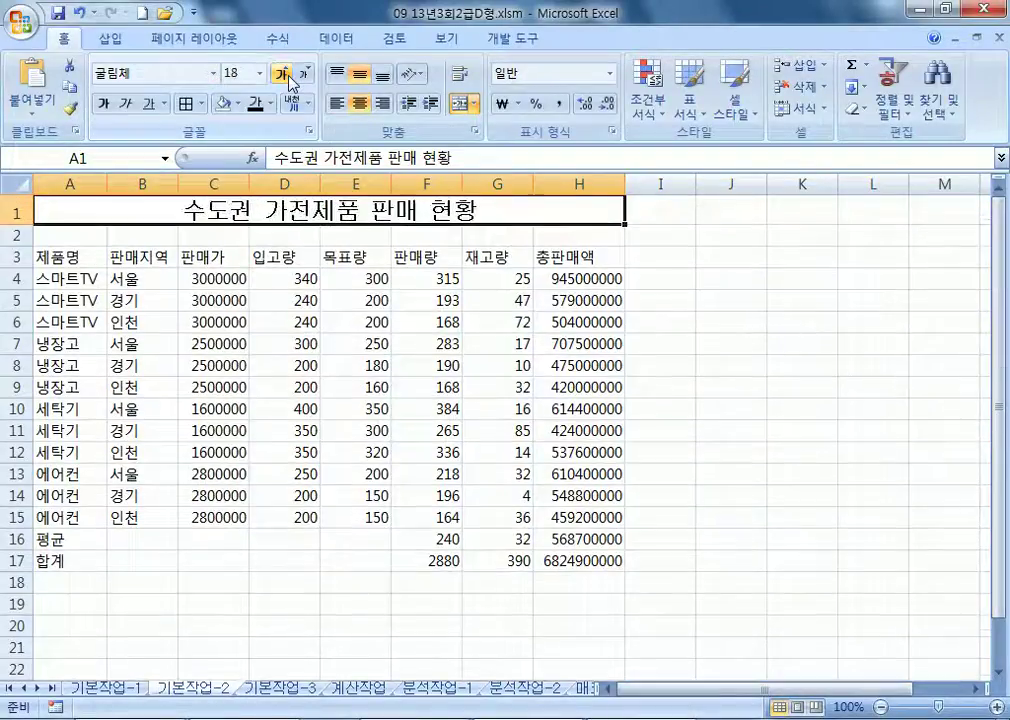
{"action": "left_click", "coordinate": [103, 104]}
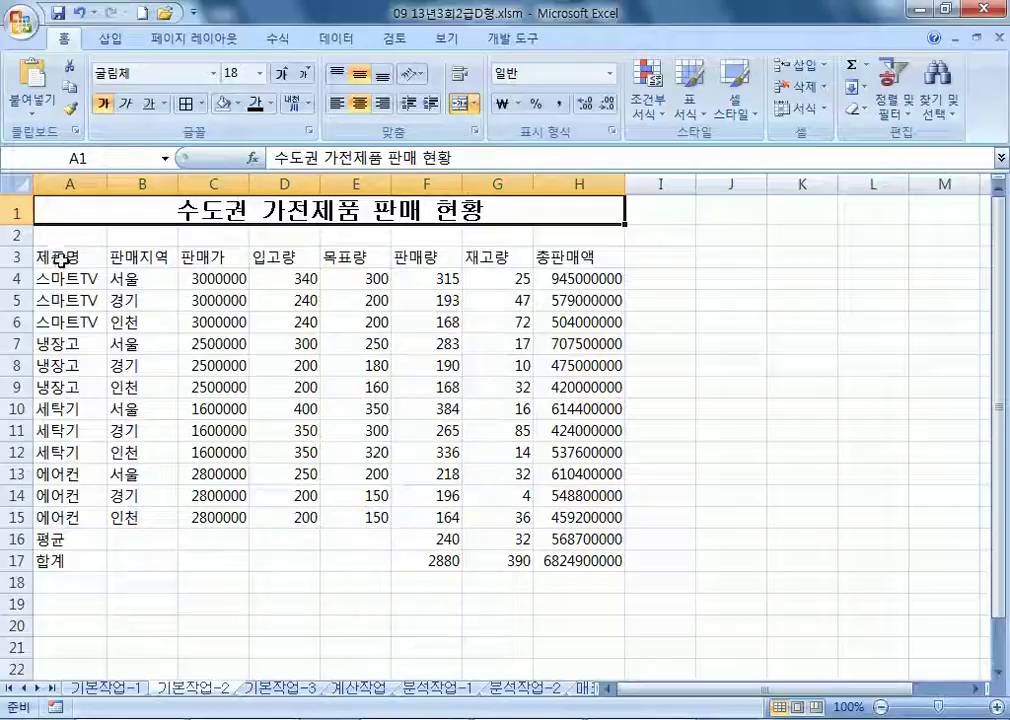
Step: Merge and center A16:E16 and A17:E17 separately, and apply the 강조색6 cell style to both
{"action": "left_click", "coordinate": [62, 538]}
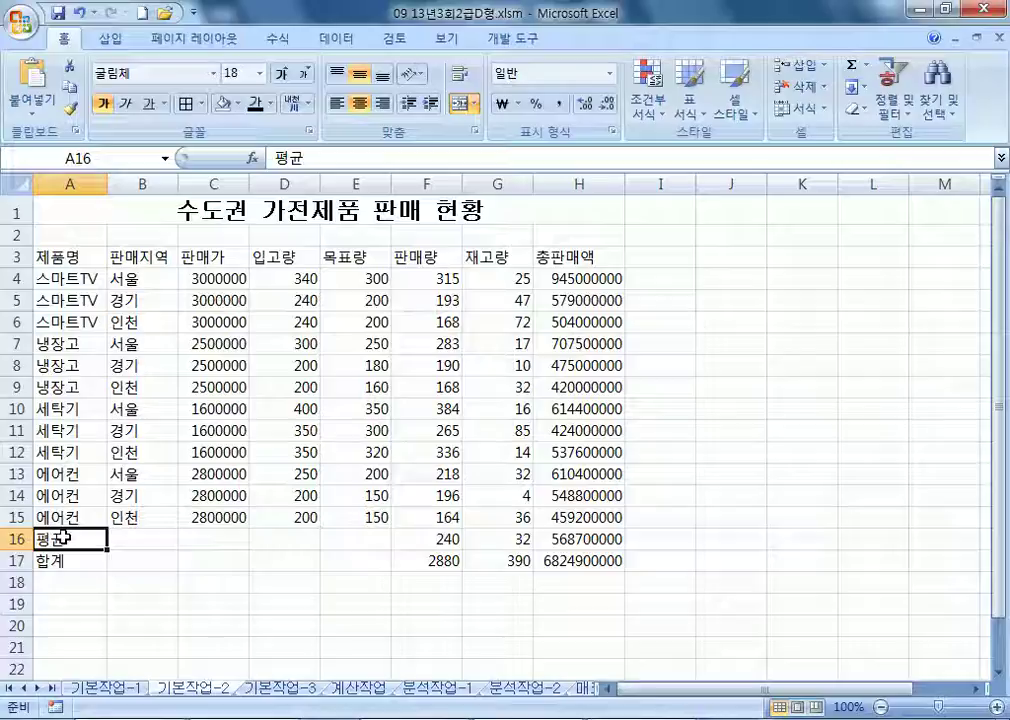
{"action": "left_click_drag", "start_coordinate": [62, 538], "coordinate": [365, 537]}
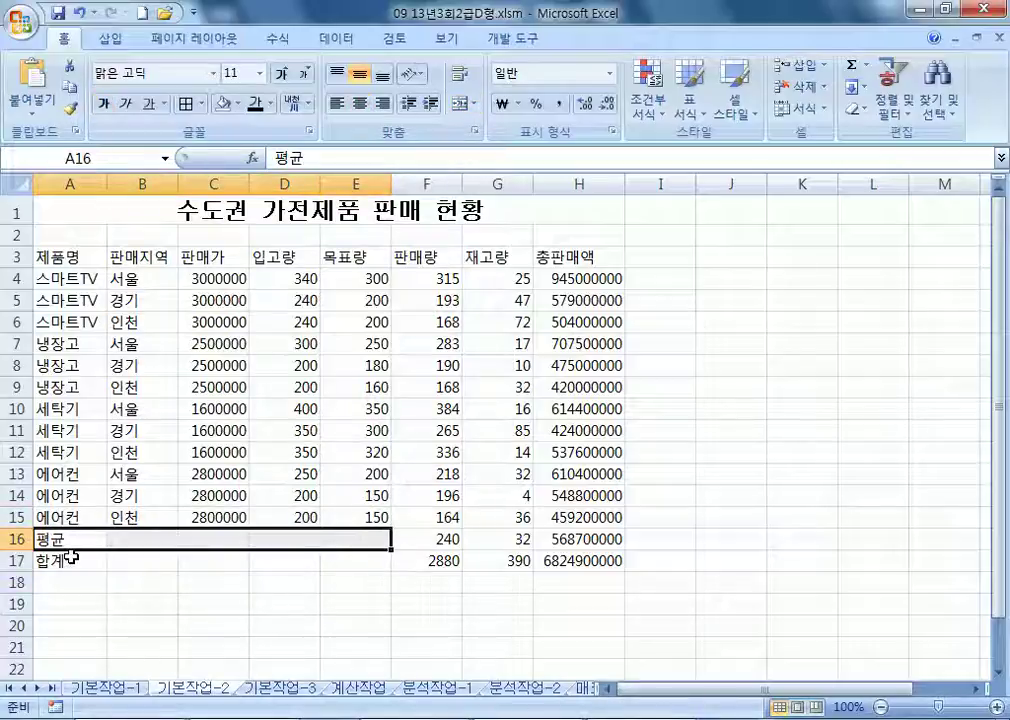
{"action": "left_click_drag", "start_coordinate": [70, 557], "coordinate": [333, 566]}
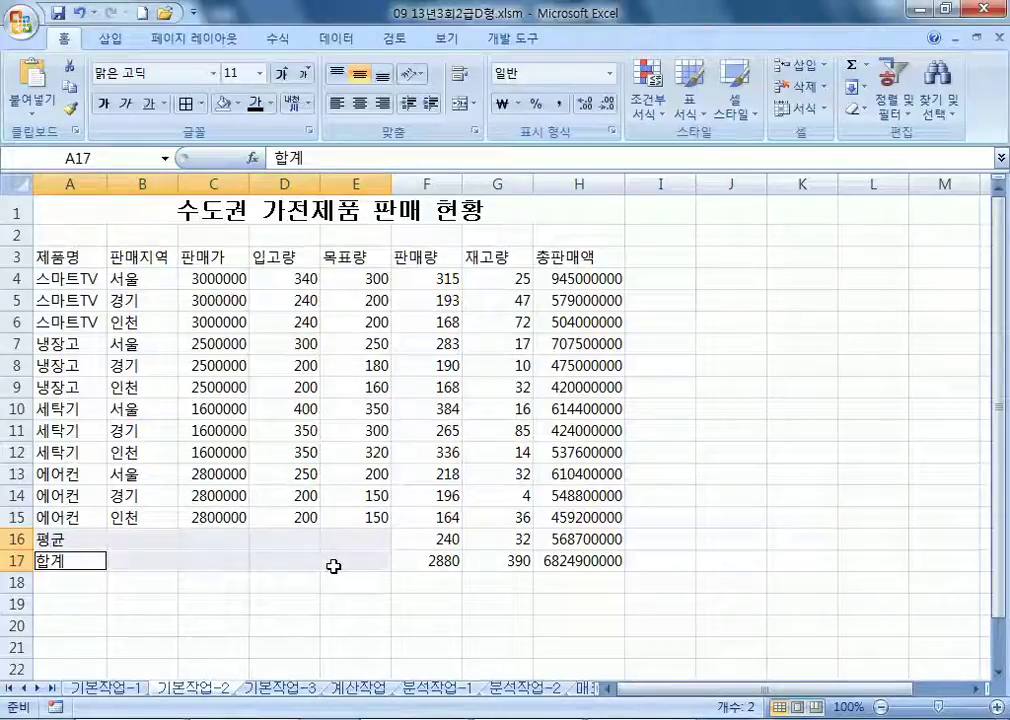
{"action": "left_click", "coordinate": [461, 103]}
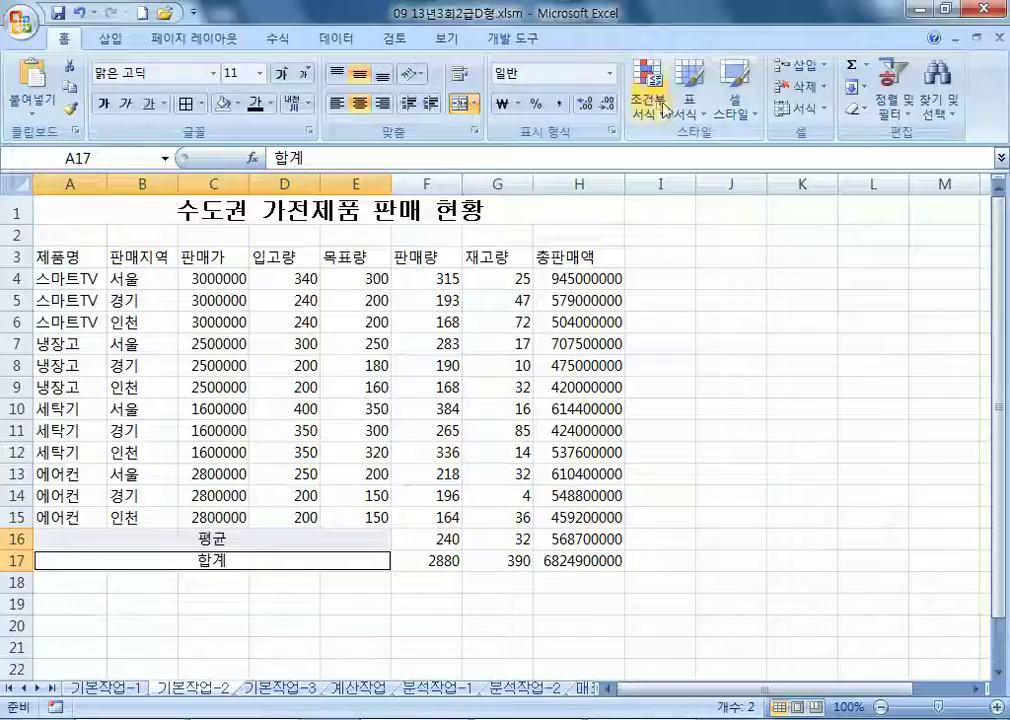
{"action": "left_click", "coordinate": [735, 92]}
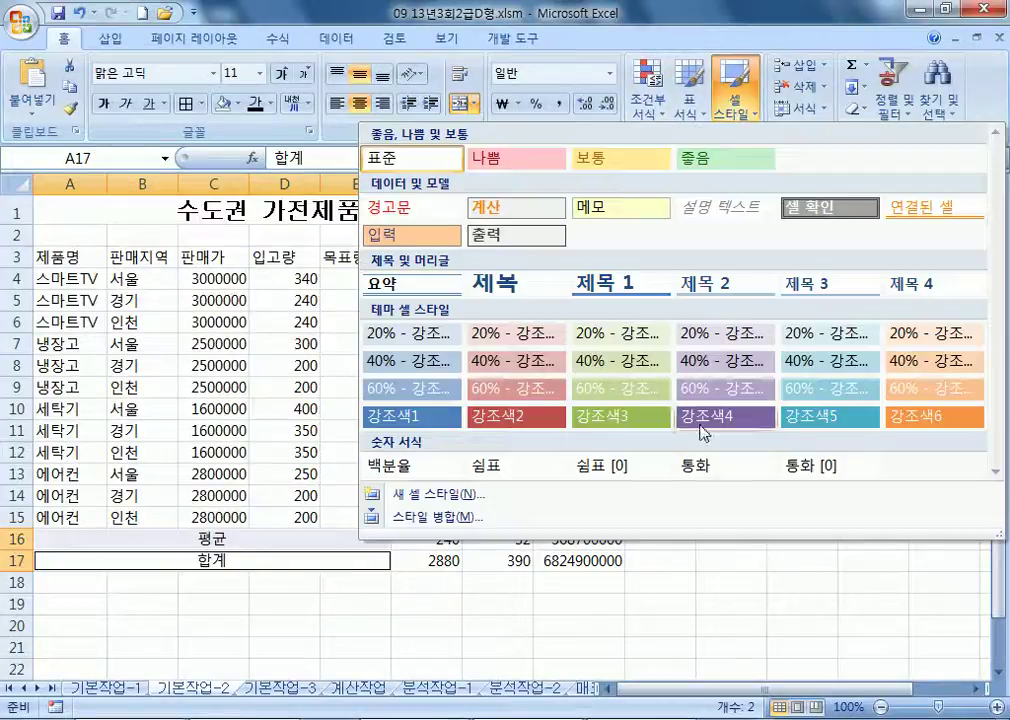
{"action": "left_click", "coordinate": [924, 422]}
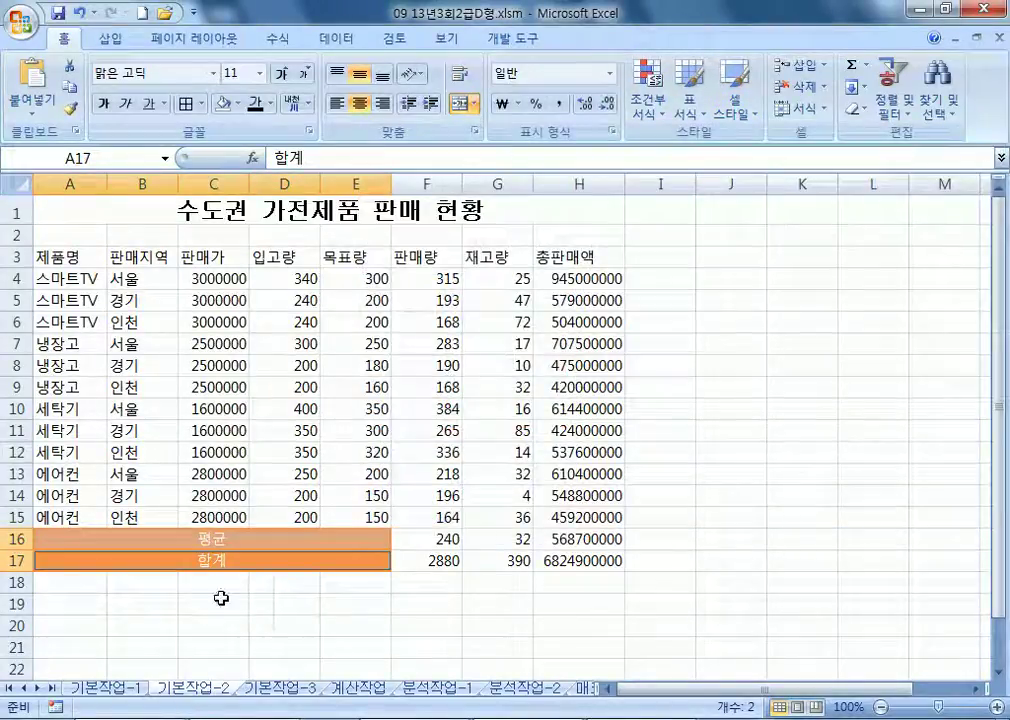
Step: Convert the word 수도권 in the A1 title to the Hanja 首都圈
{"action": "double_click", "coordinate": [240, 215]}
{"action": "left_click_drag", "start_coordinate": [240, 215], "coordinate": [180, 211]}
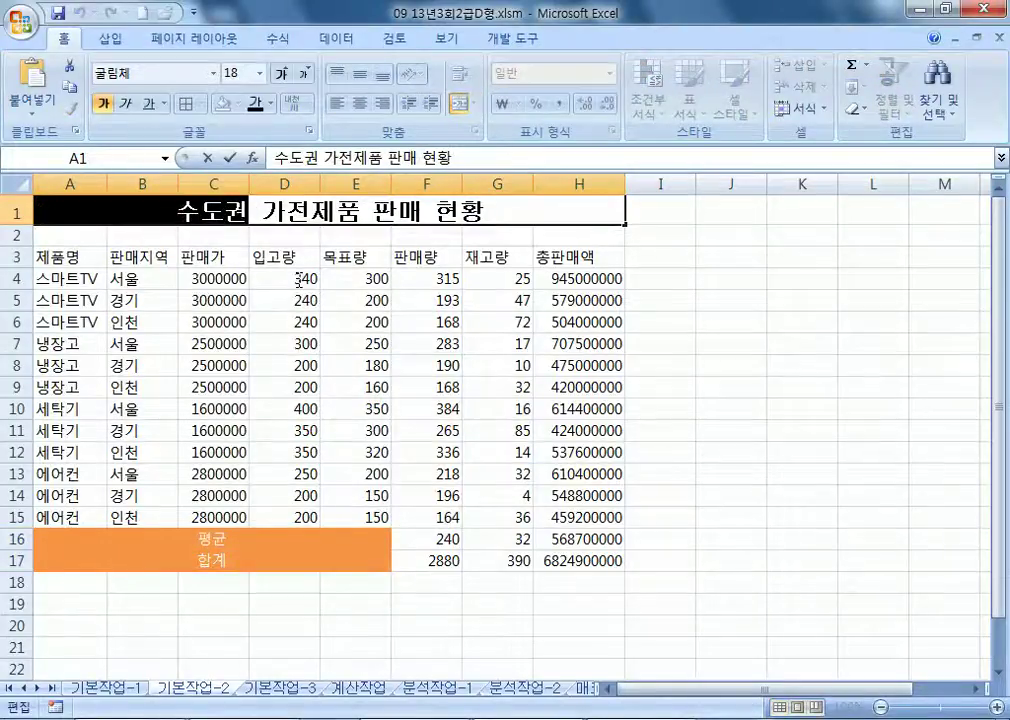
{"action": "key", "text": "Hangul_Hanja"}
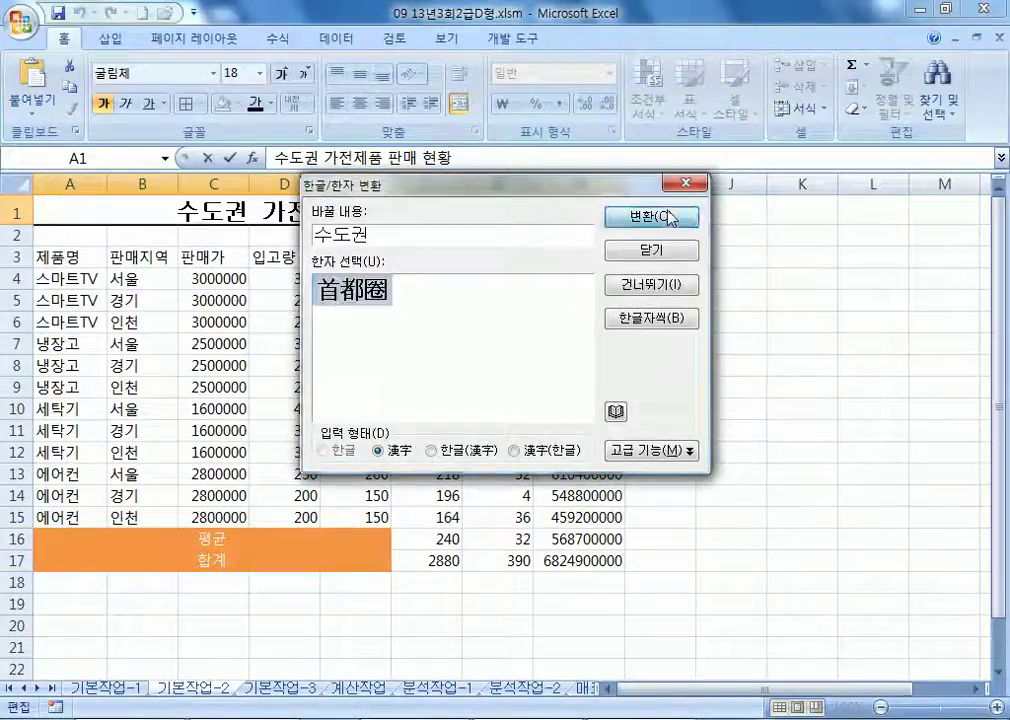
{"action": "left_click", "coordinate": [667, 218]}
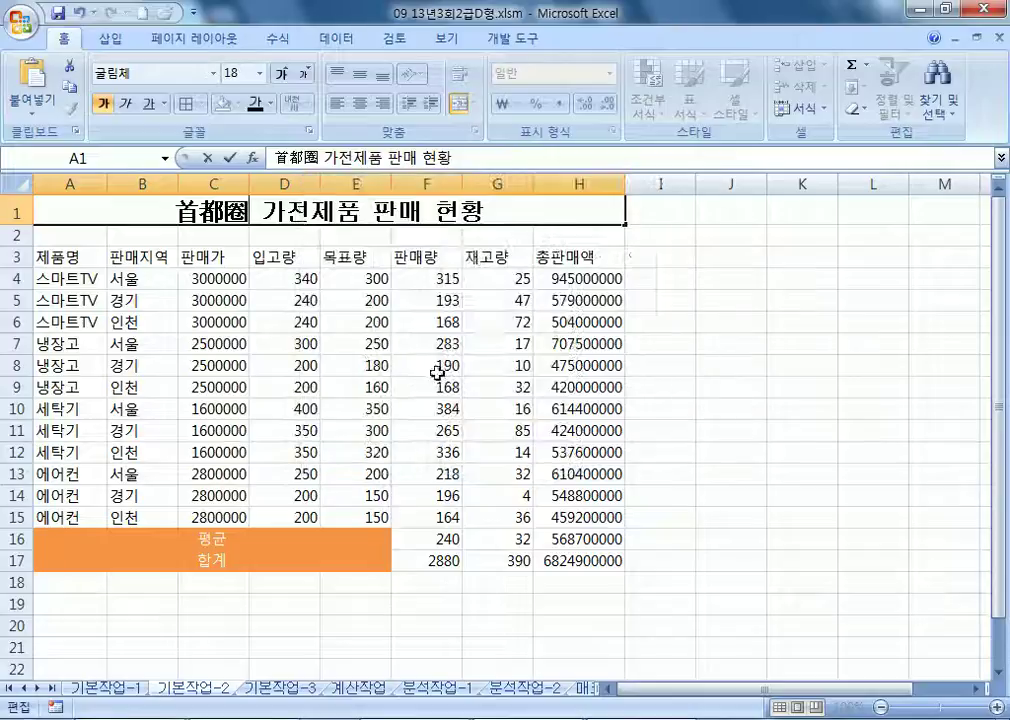
{"action": "left_click", "coordinate": [345, 382]}
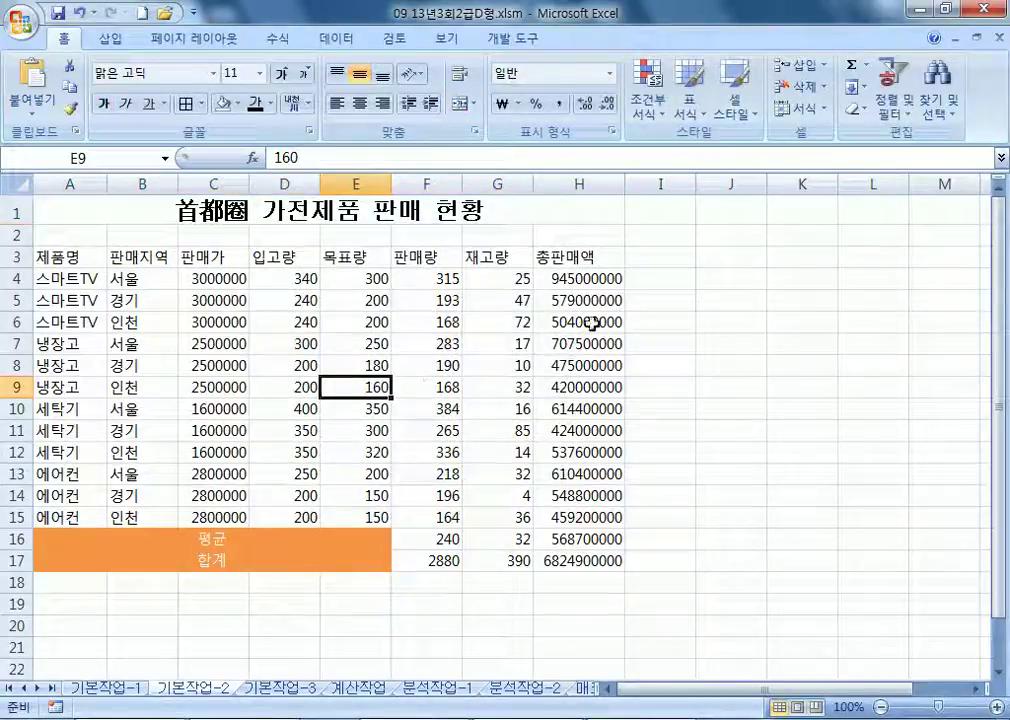
Step: Insert a comment on cell H17 with the text 총판매액 합계
{"action": "left_click", "coordinate": [565, 563]}
{"action": "right_click", "coordinate": [565, 563]}
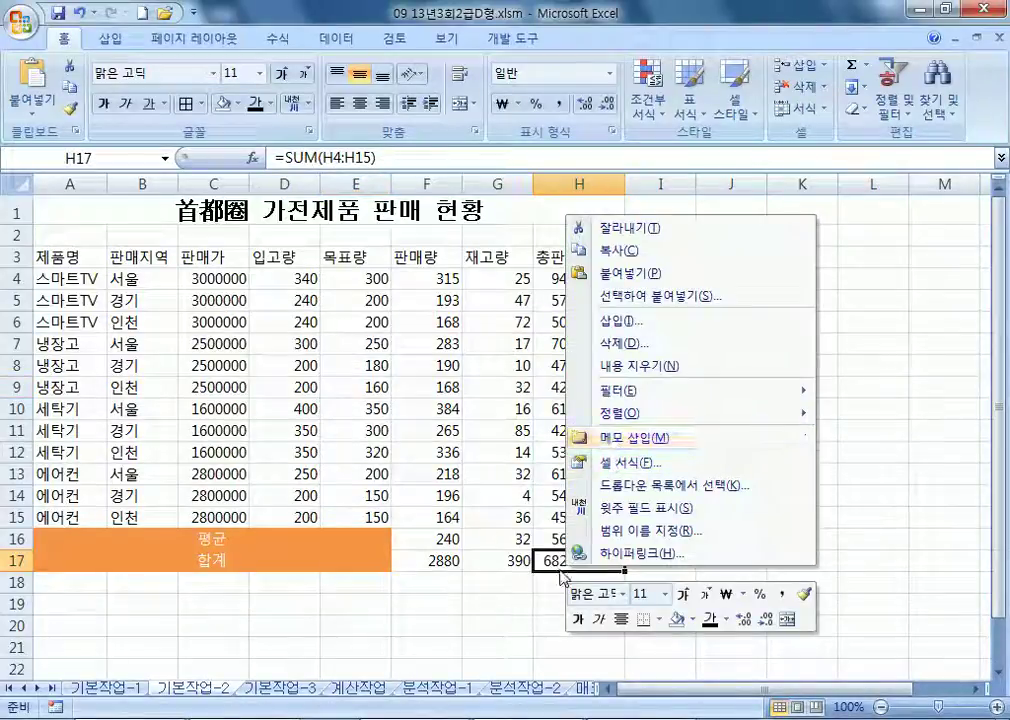
{"action": "left_click", "coordinate": [403, 42]}
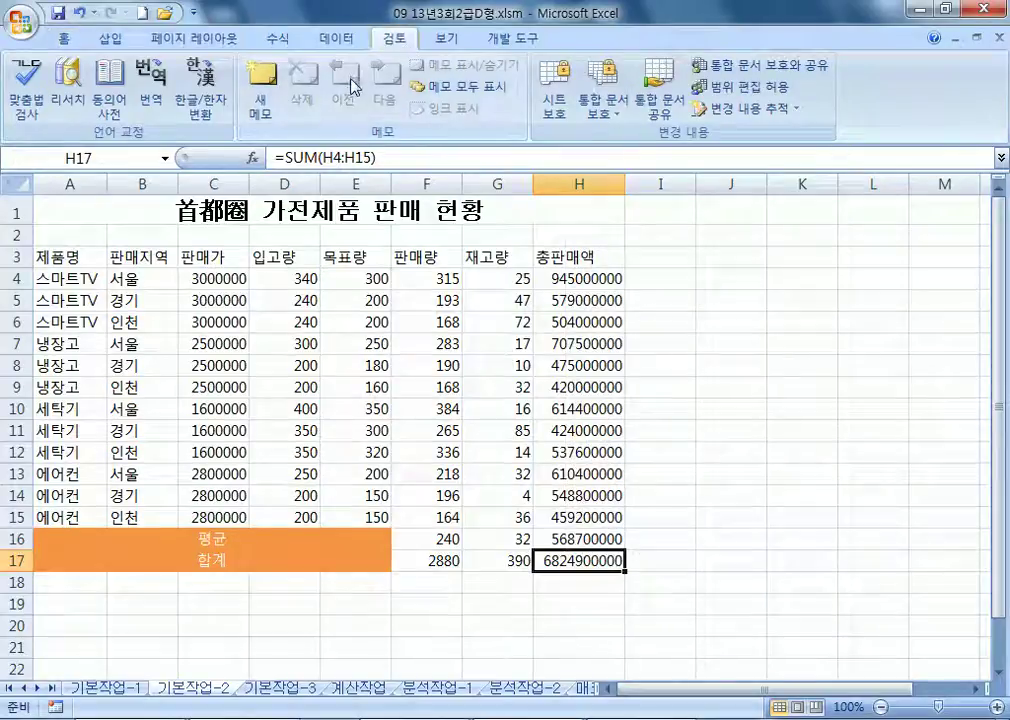
{"action": "left_click", "coordinate": [262, 90]}
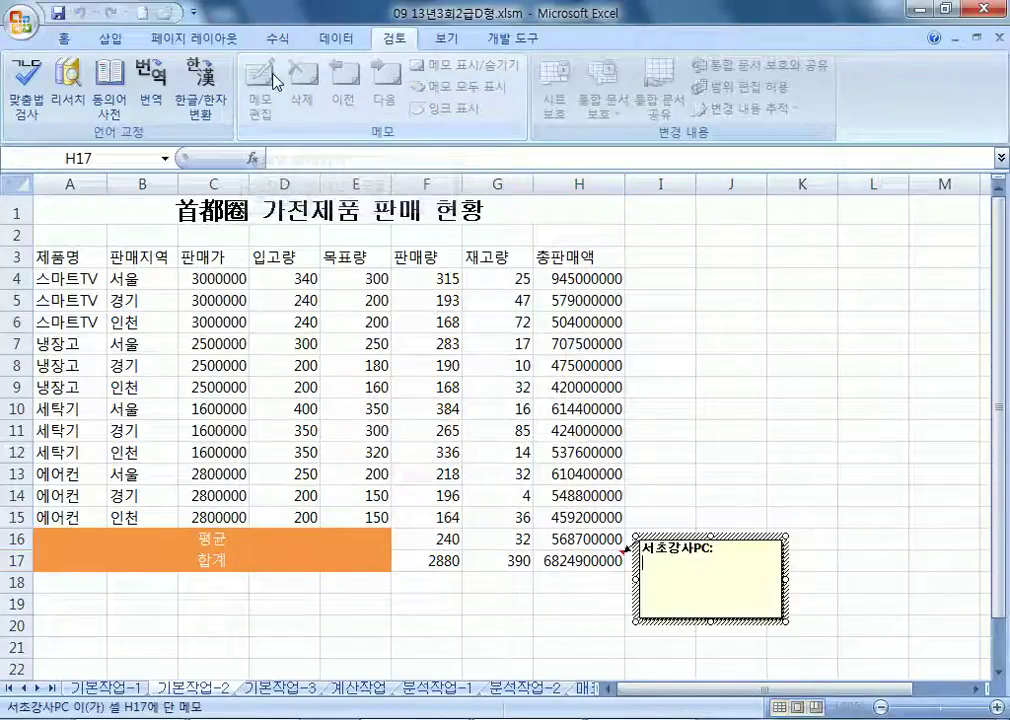
{"action": "type", "text": "총"}
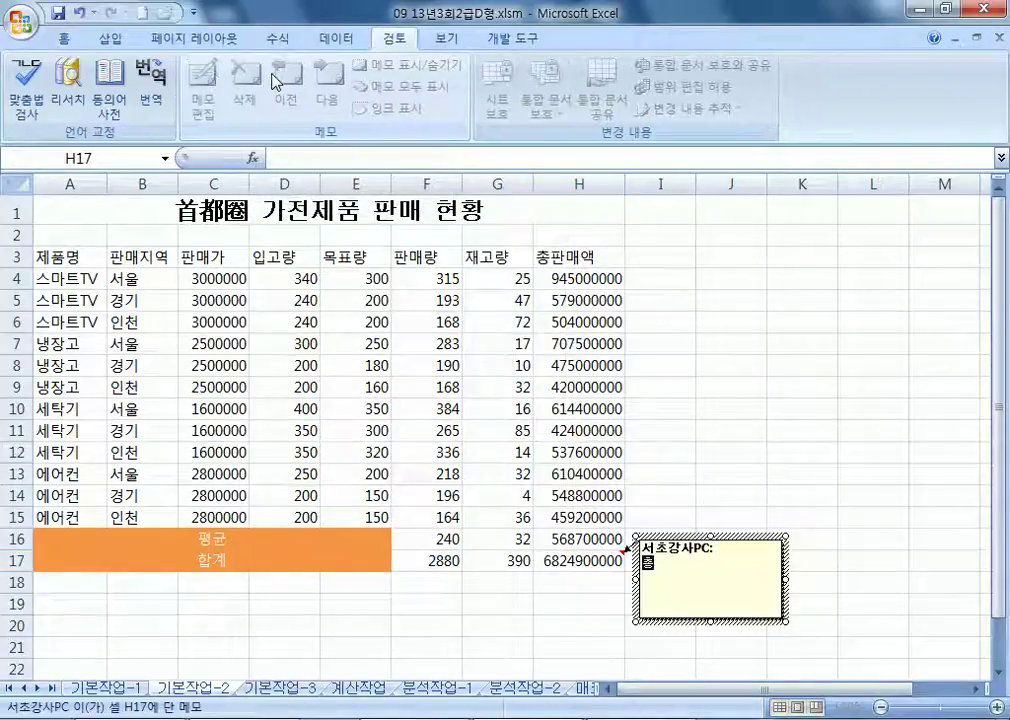
{"action": "type", "text": "판매액 합계"}
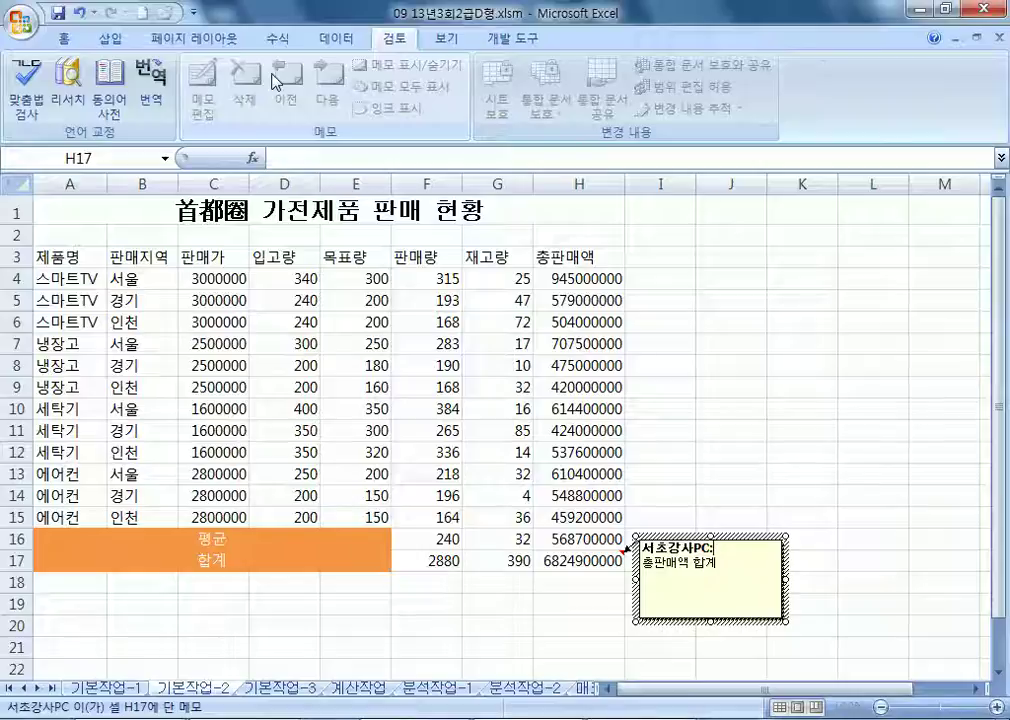
Step: Delete the author line from the H17 comment and move the comment box up to around J11:L15
{"action": "key", "text": "ctrl+Home"}
{"action": "key", "text": "shift+Down"}
{"action": "key", "text": "Delete"}
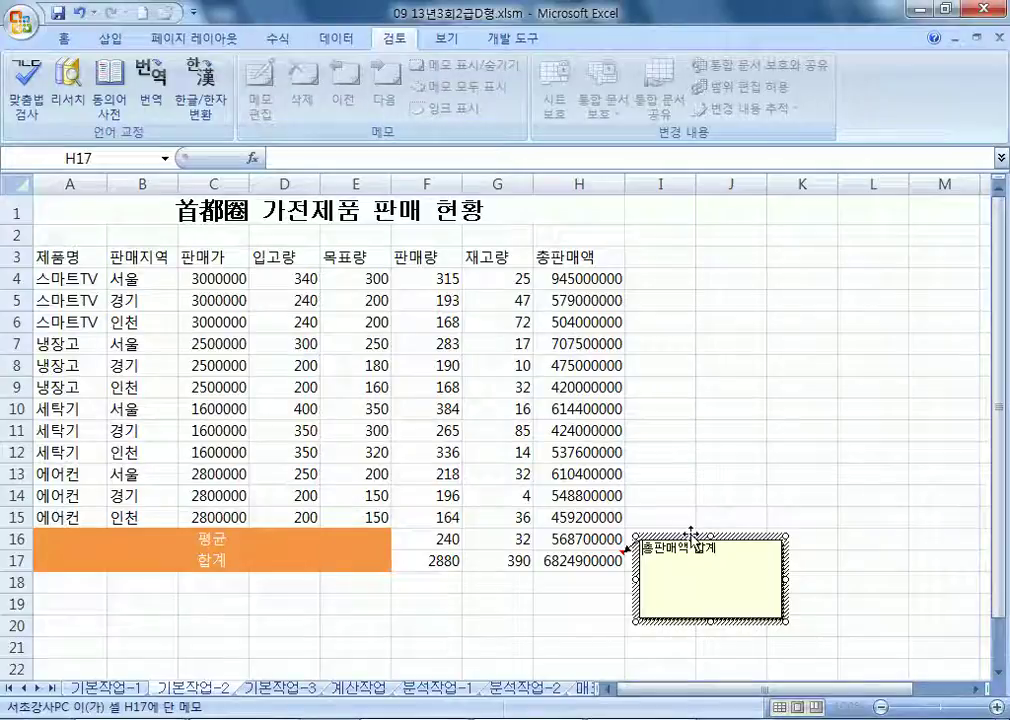
{"action": "left_click", "coordinate": [760, 537]}
{"action": "left_click_drag", "start_coordinate": [710, 536], "coordinate": [791, 436]}
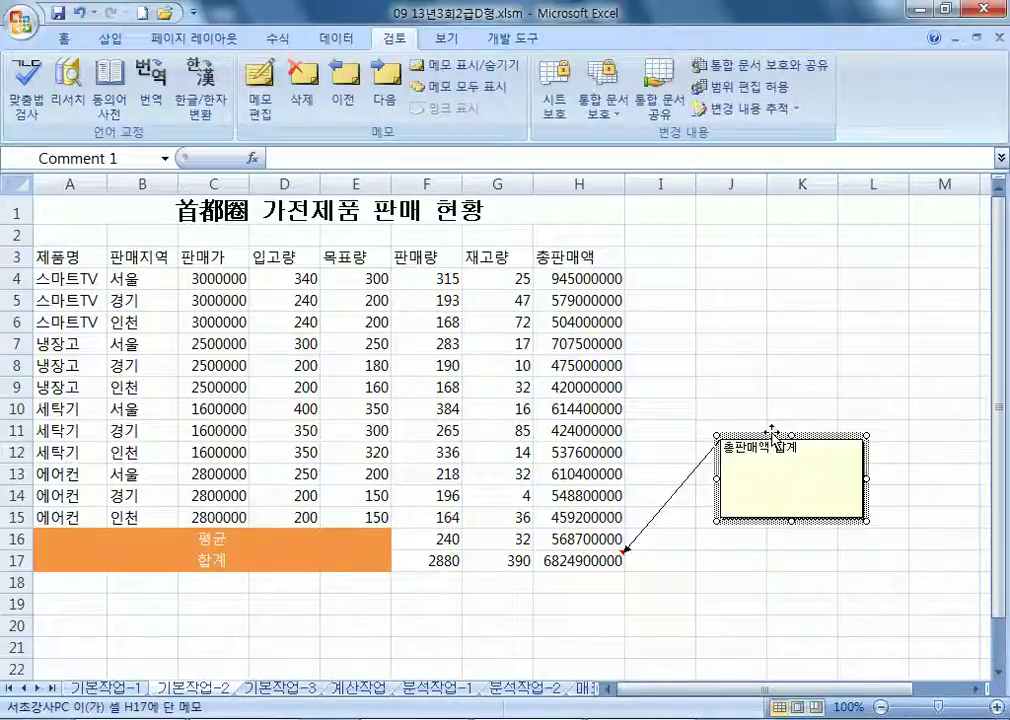
Step: Format the H17 comment text with the 맑은 고딕 font, size 11 and bold
{"action": "left_click", "coordinate": [66, 42]}
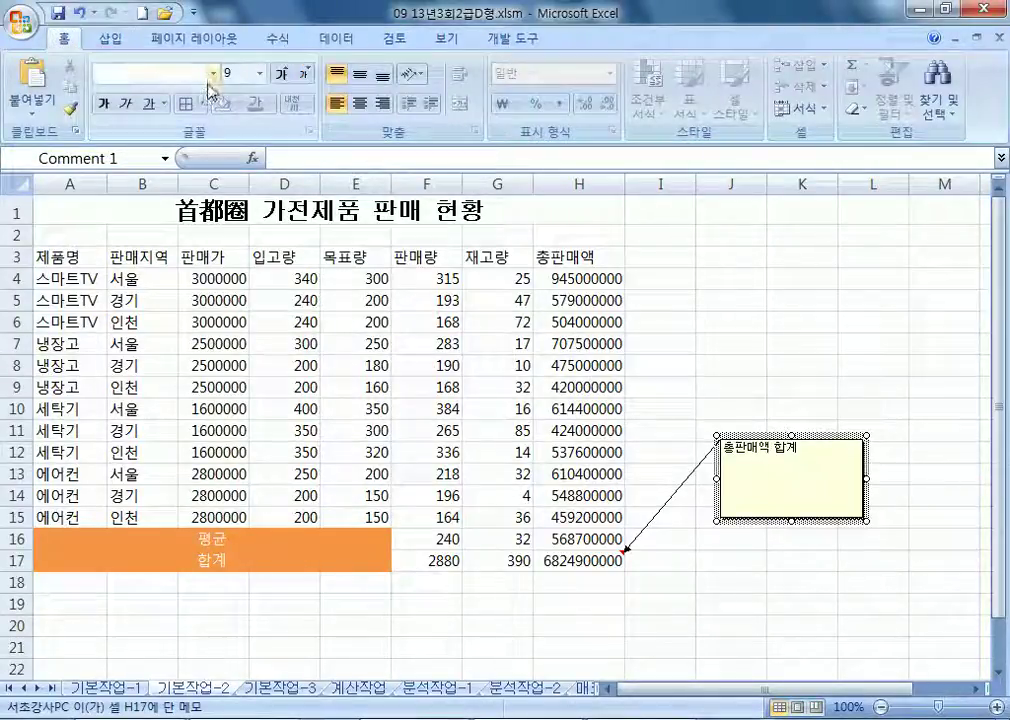
{"action": "left_click", "coordinate": [213, 73]}
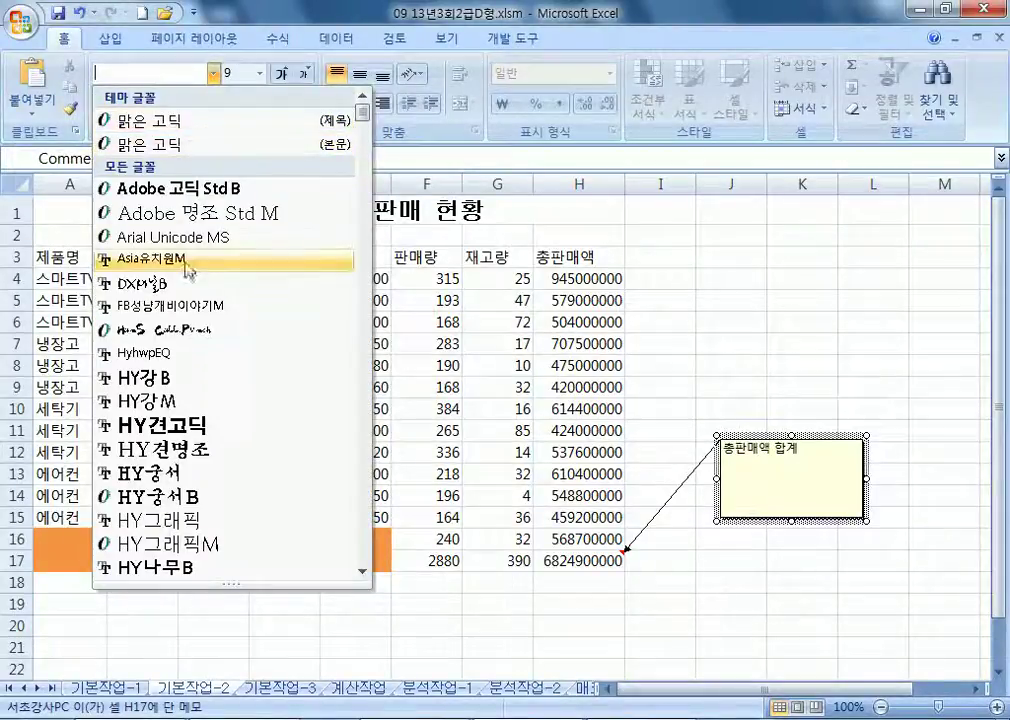
{"action": "scroll", "coordinate": [203, 290], "scroll_direction": "down", "scroll_amount": 15}
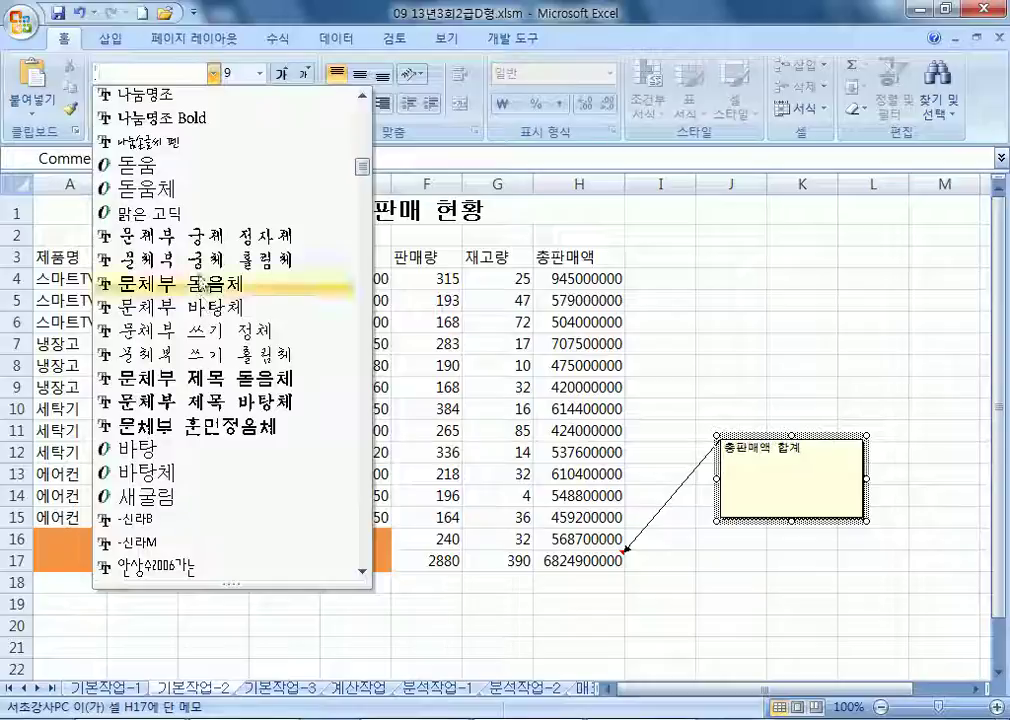
{"action": "left_click", "coordinate": [172, 222]}
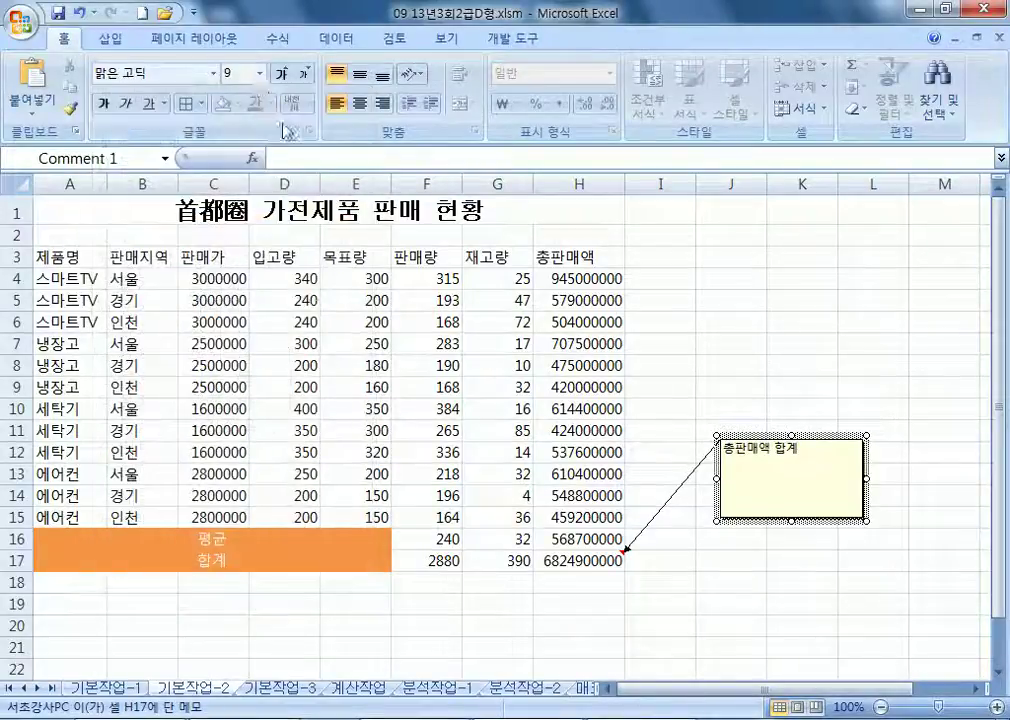
{"action": "left_click", "coordinate": [282, 74]}
{"action": "left_click", "coordinate": [282, 74]}
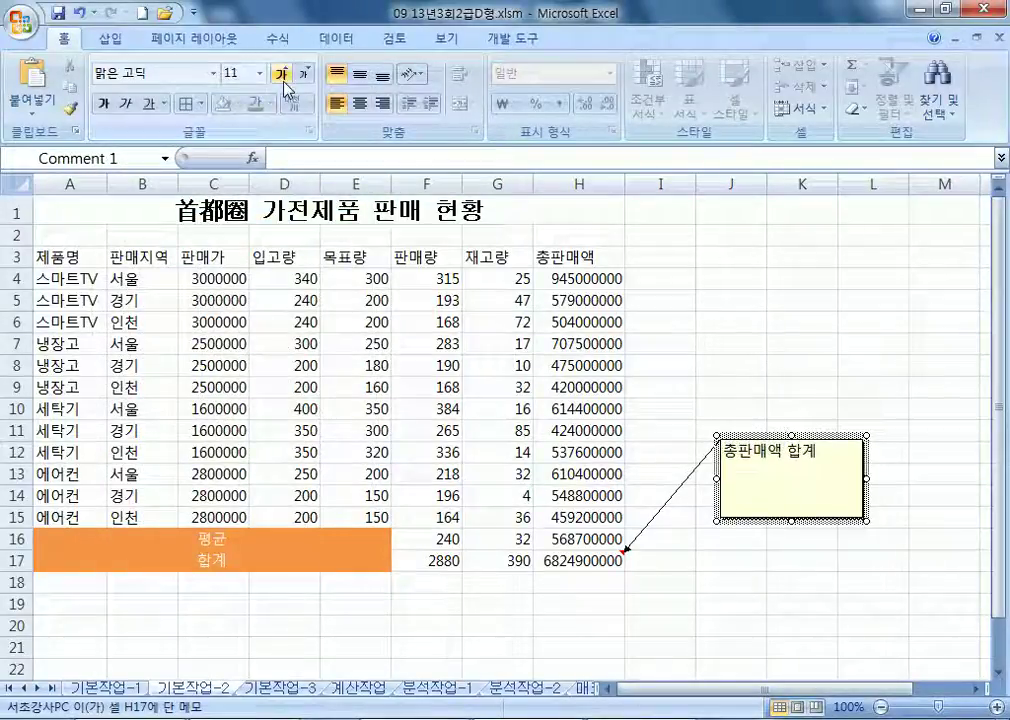
{"action": "left_click", "coordinate": [103, 105]}
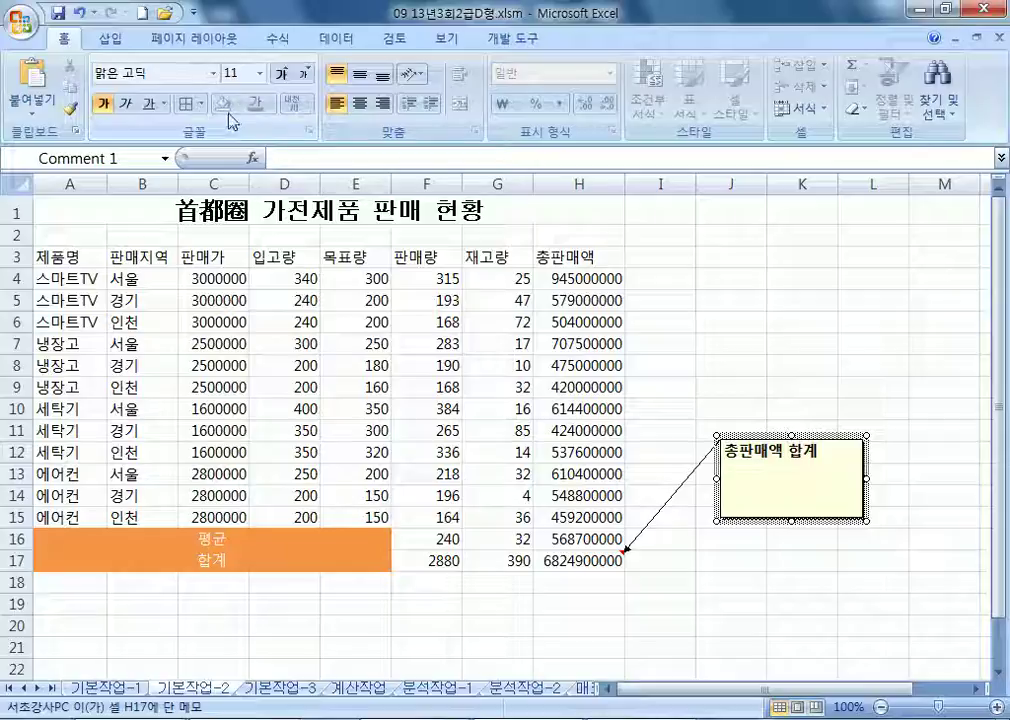
Step: Fill the H17 comment box with yellow and turn on automatic sizing (자동 크기)
{"action": "key", "text": "ctrl+1"}
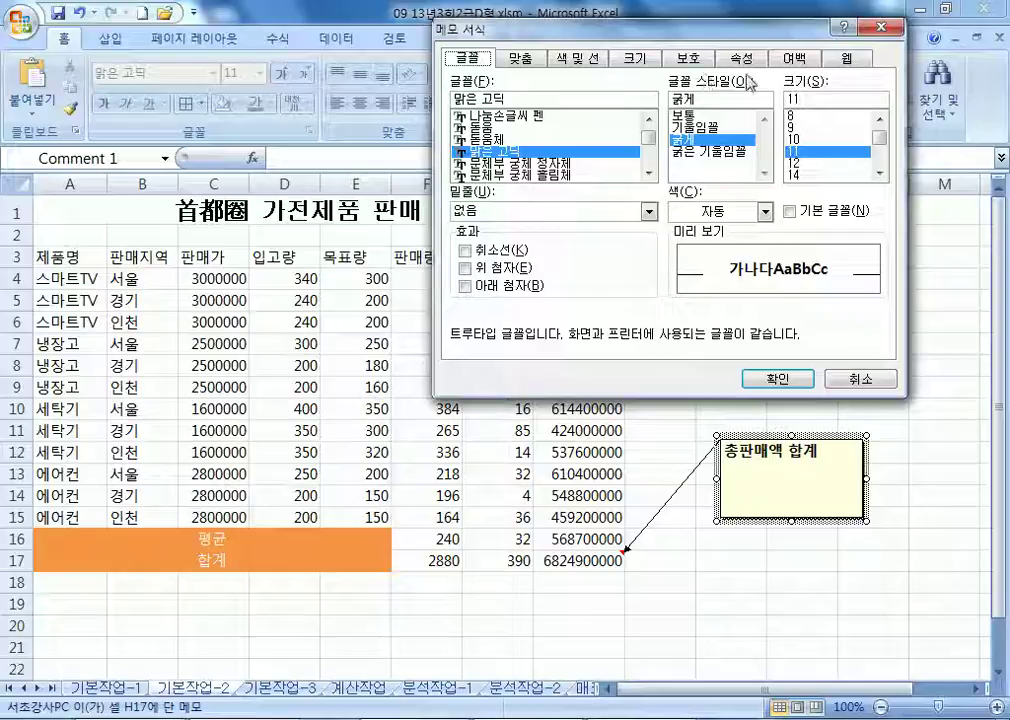
{"action": "left_click", "coordinate": [562, 57]}
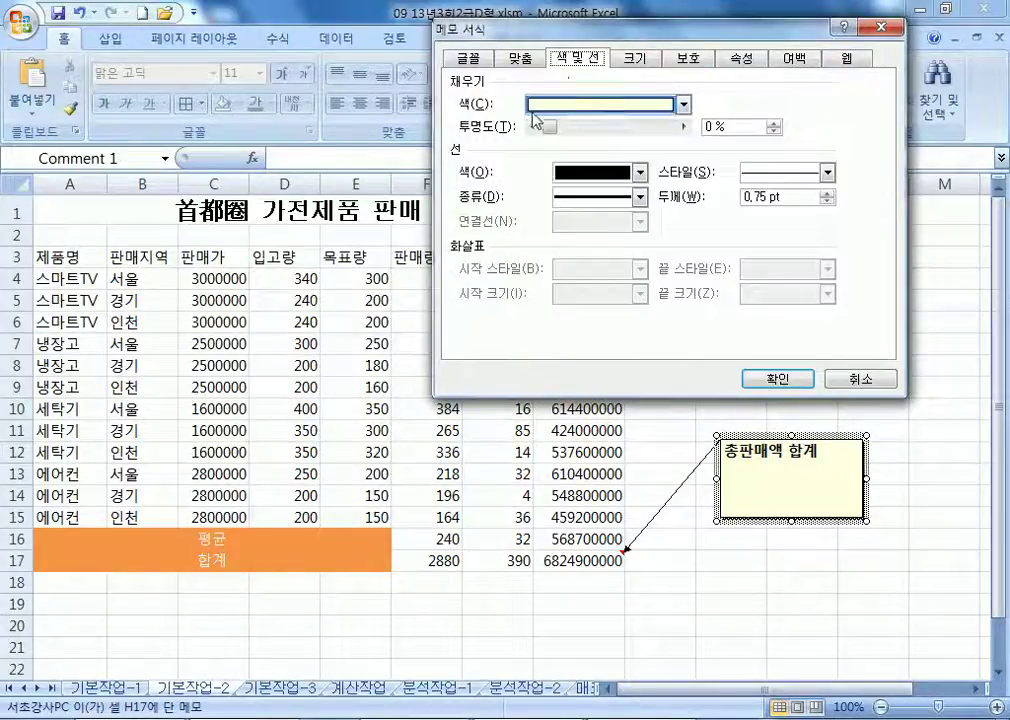
{"action": "left_click", "coordinate": [540, 104]}
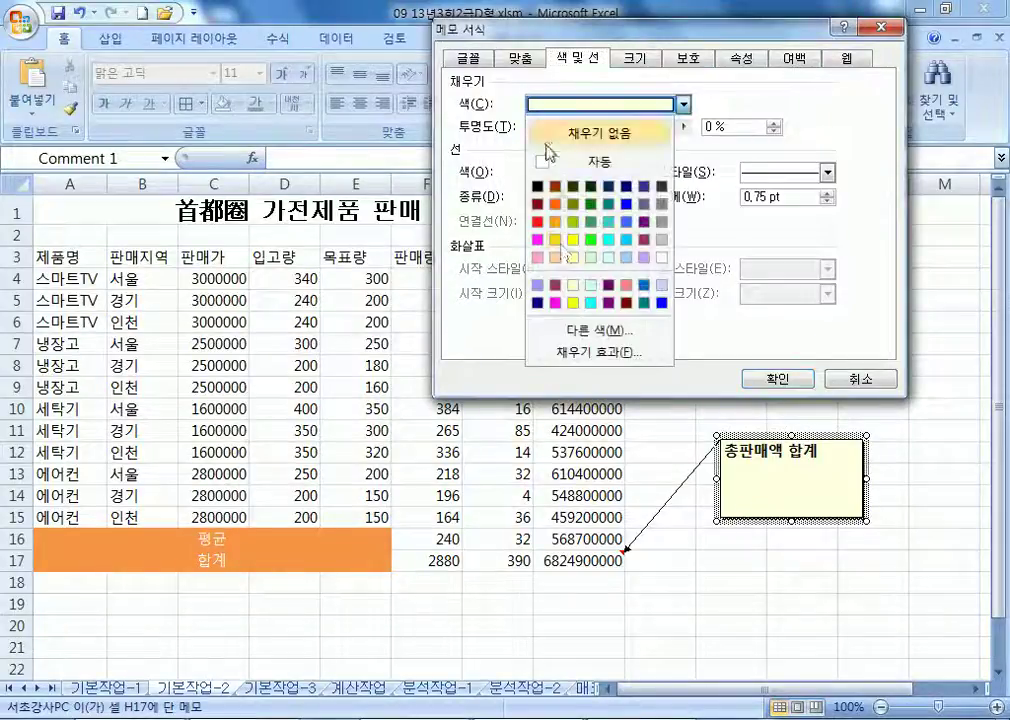
{"action": "left_click", "coordinate": [574, 303]}
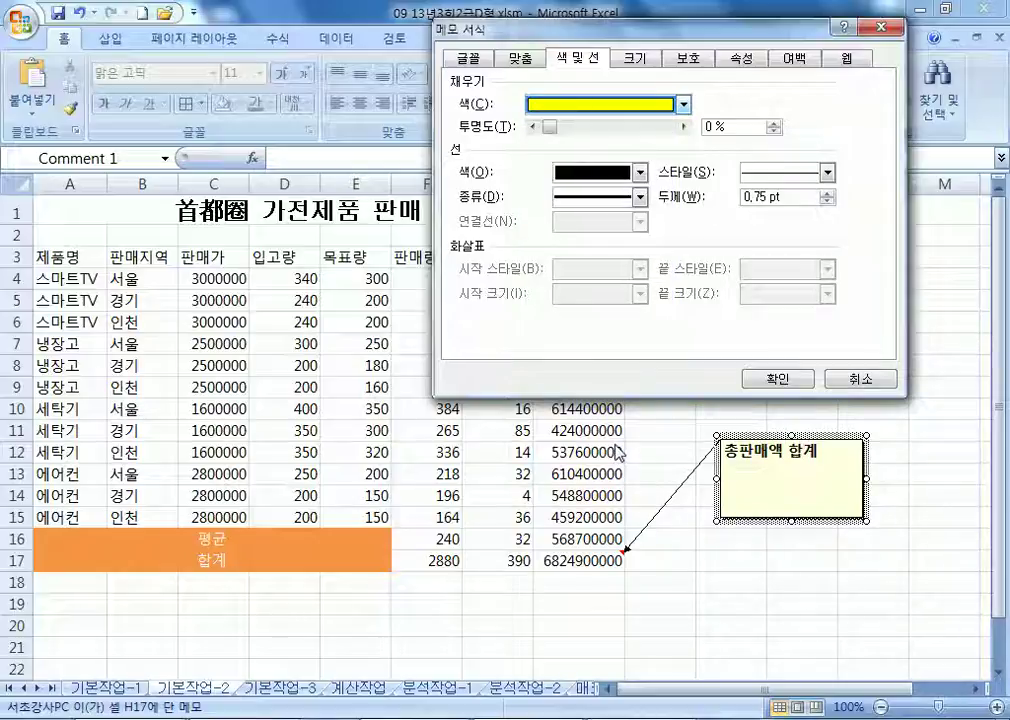
{"action": "left_click", "coordinate": [520, 58]}
{"action": "left_click", "coordinate": [522, 156]}
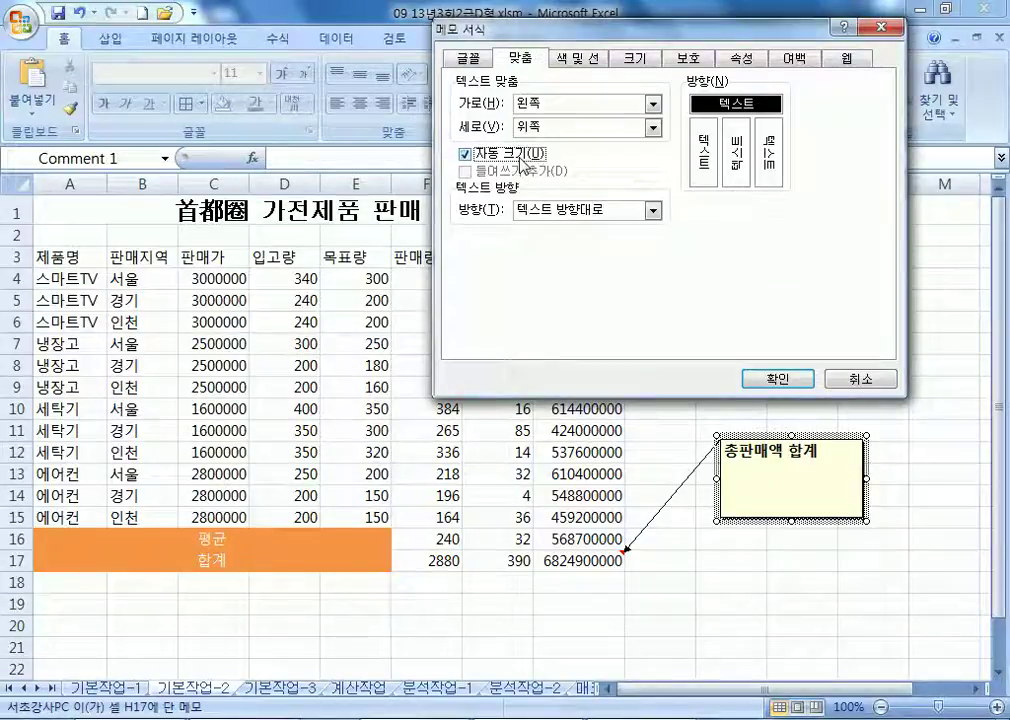
{"action": "left_click", "coordinate": [778, 379]}
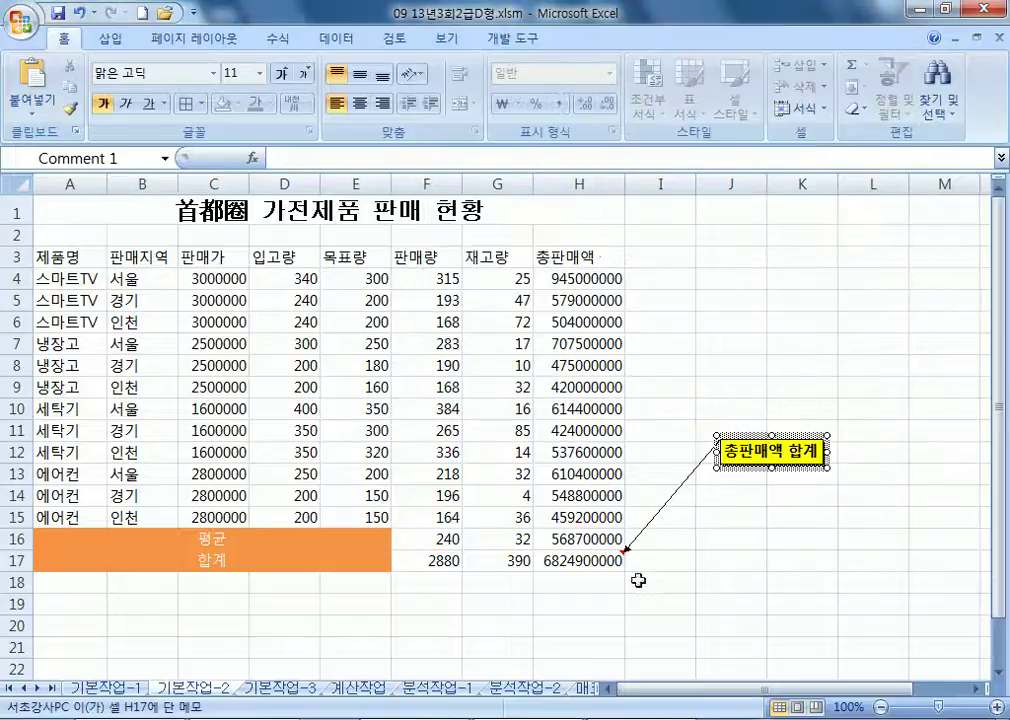
Step: Set the H17 comment to stay displayed and move its box down beside rows 15 and 16 in column J
{"action": "left_click", "coordinate": [597, 633]}
{"action": "right_click", "coordinate": [598, 561]}
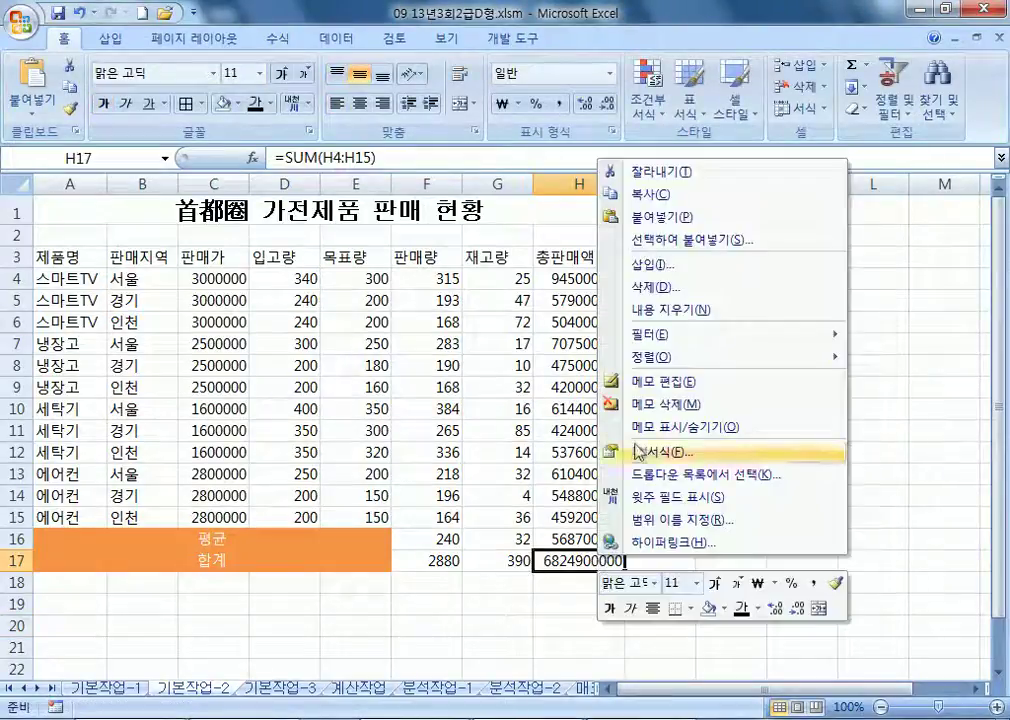
{"action": "left_click", "coordinate": [645, 428]}
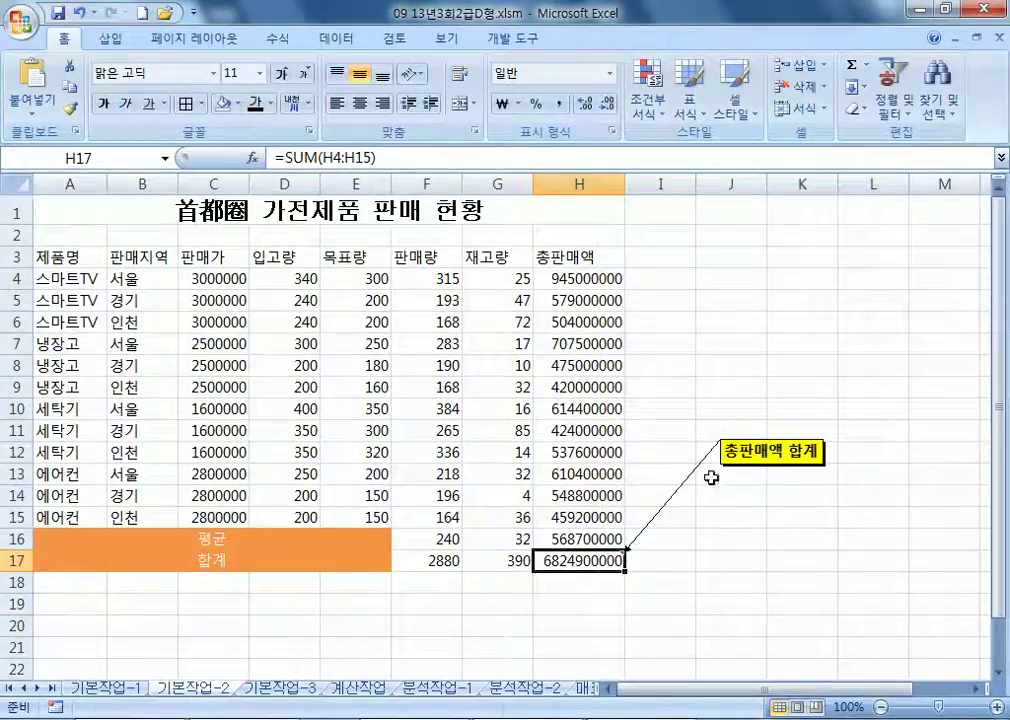
{"action": "left_click", "coordinate": [733, 463]}
{"action": "left_click_drag", "start_coordinate": [760, 463], "coordinate": [735, 538]}
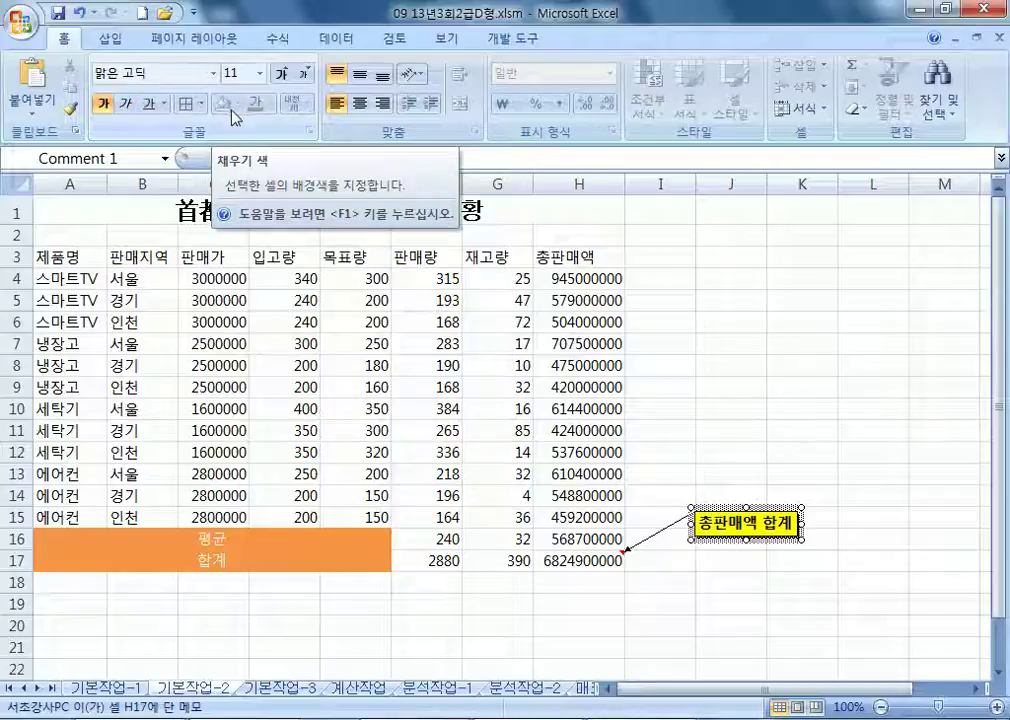
Step: Review the fill colour and alignment settings in the H17 comment's format options
{"action": "left_click", "coordinate": [308, 303]}
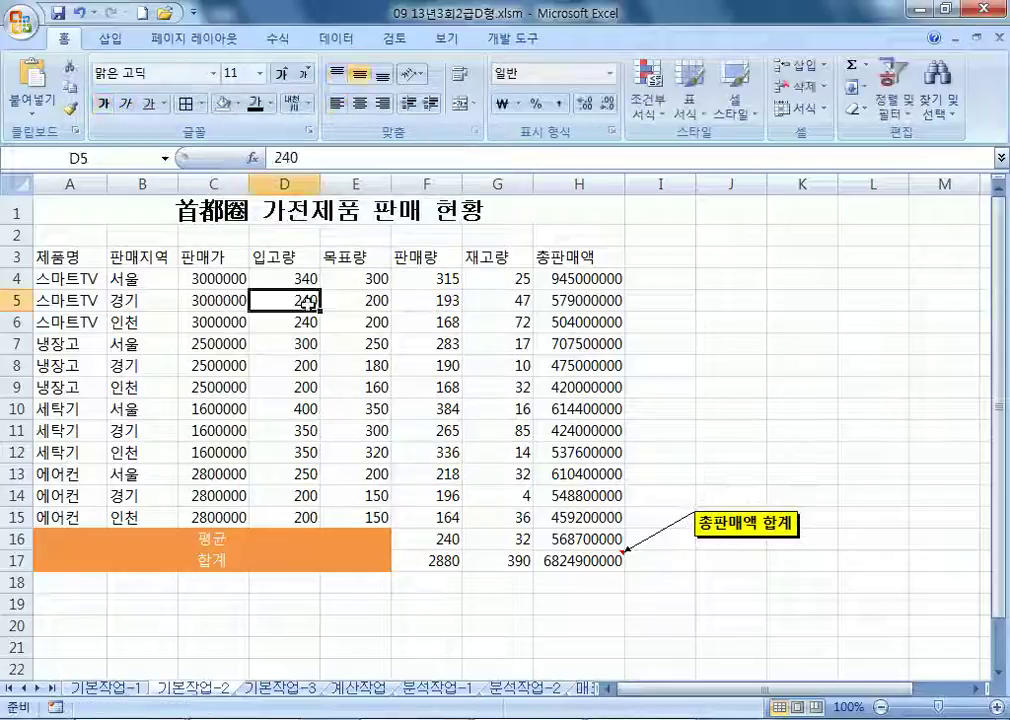
{"action": "left_click", "coordinate": [750, 540]}
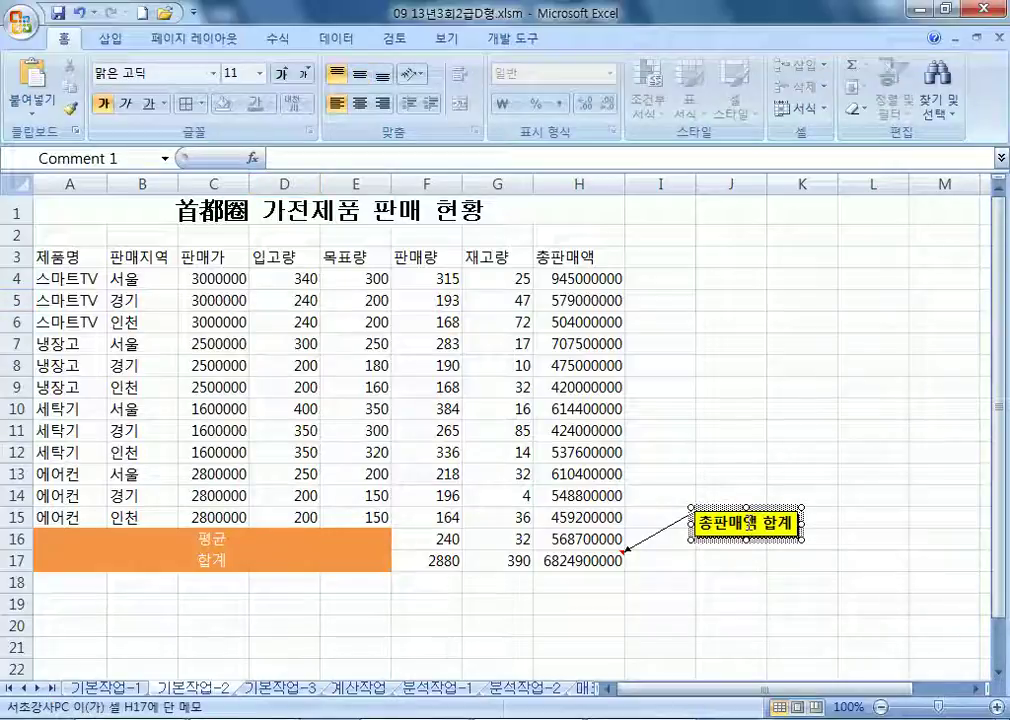
{"action": "key", "text": "ctrl+1"}
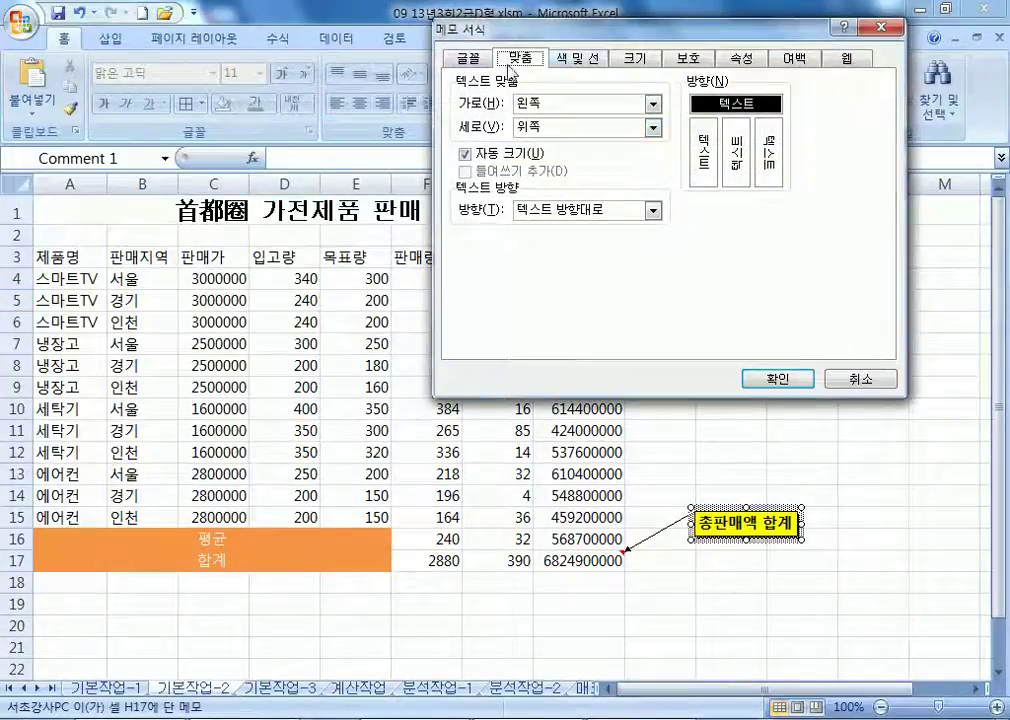
{"action": "left_click", "coordinate": [590, 58]}
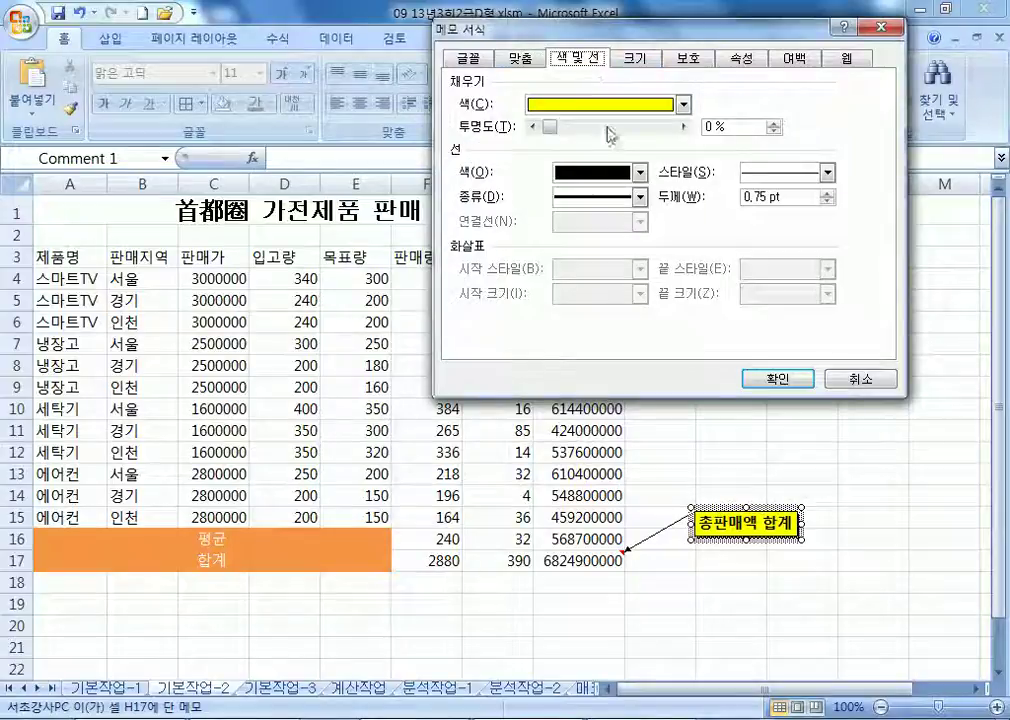
{"action": "left_click", "coordinate": [524, 60]}
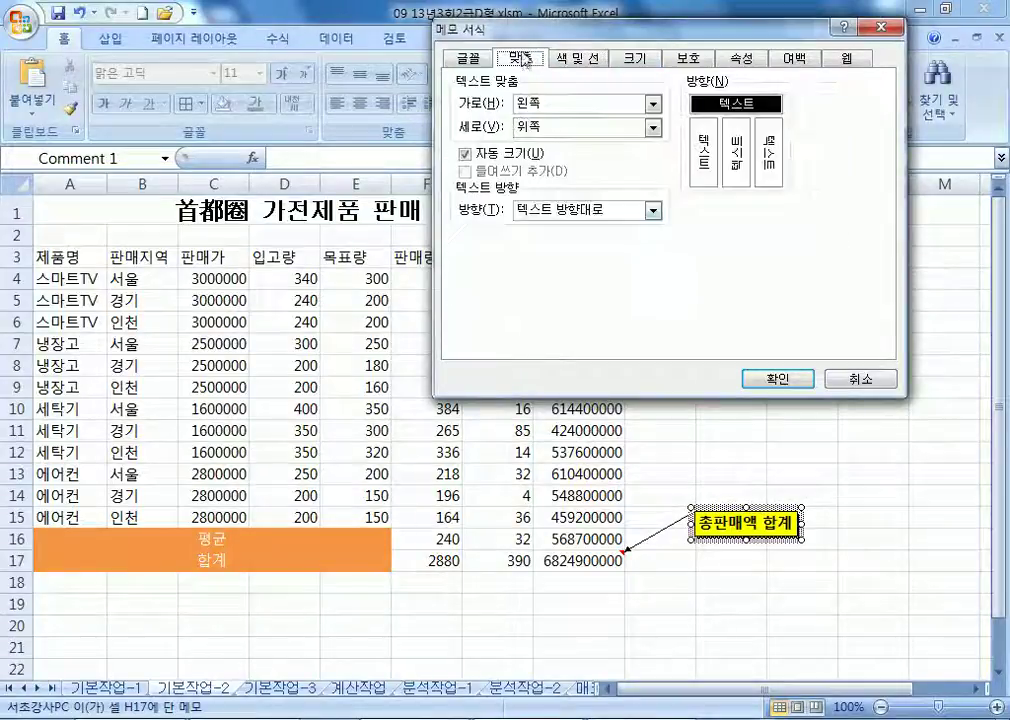
{"action": "left_click", "coordinate": [762, 380]}
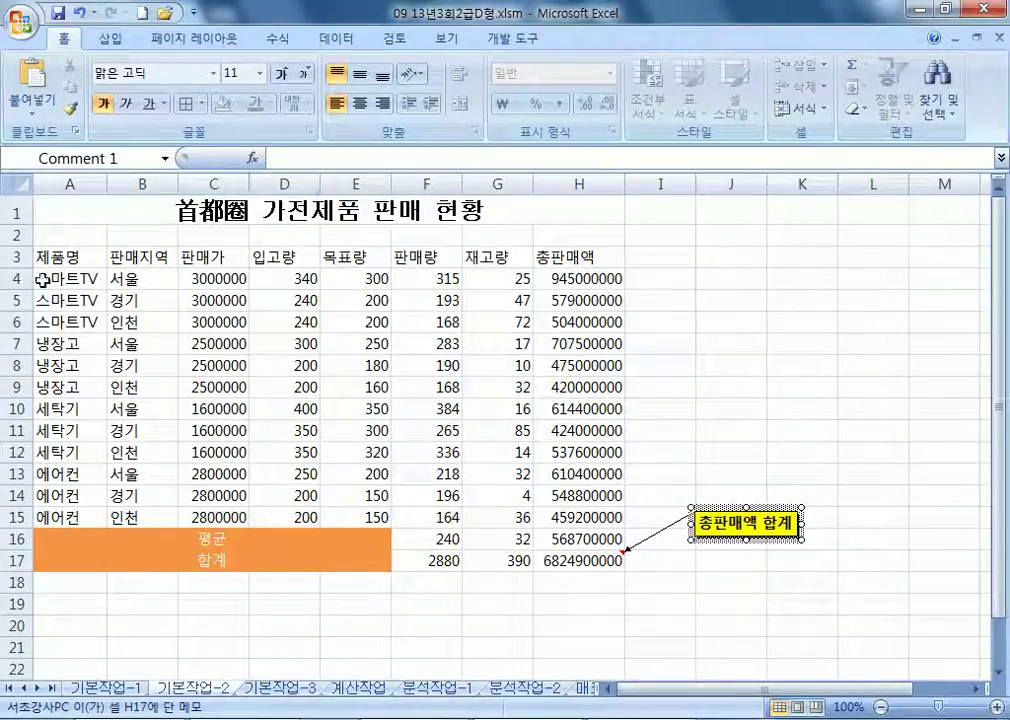
Step: Apply all borders (모든 테두리) to the table range A3:H17
{"action": "left_click_drag", "start_coordinate": [47, 257], "coordinate": [580, 560]}
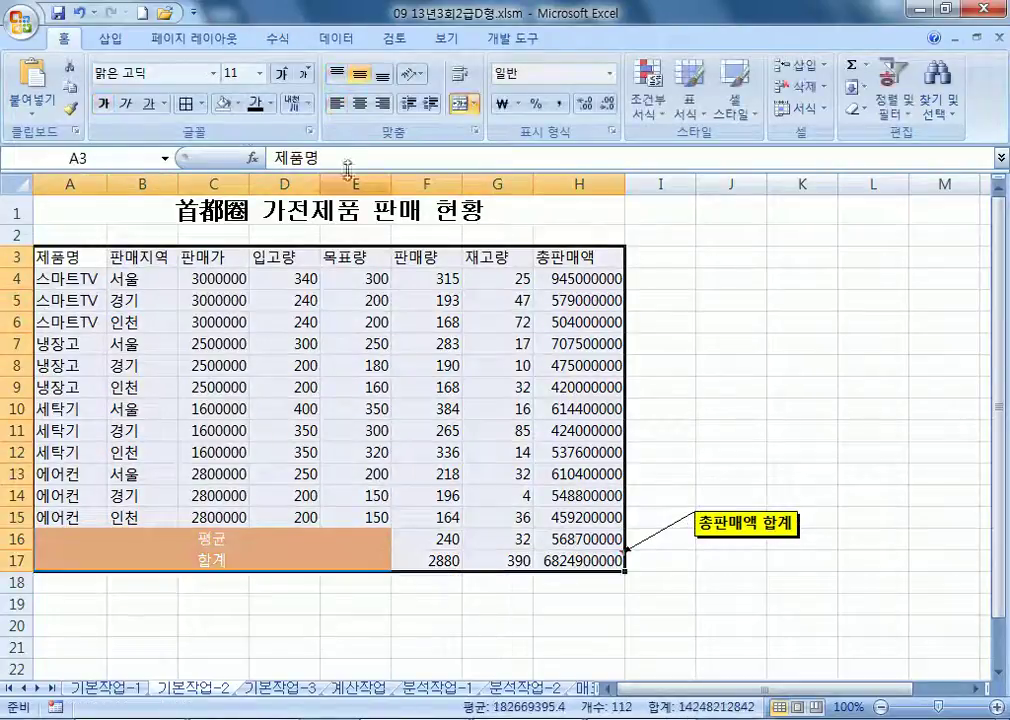
{"action": "left_click", "coordinate": [202, 104]}
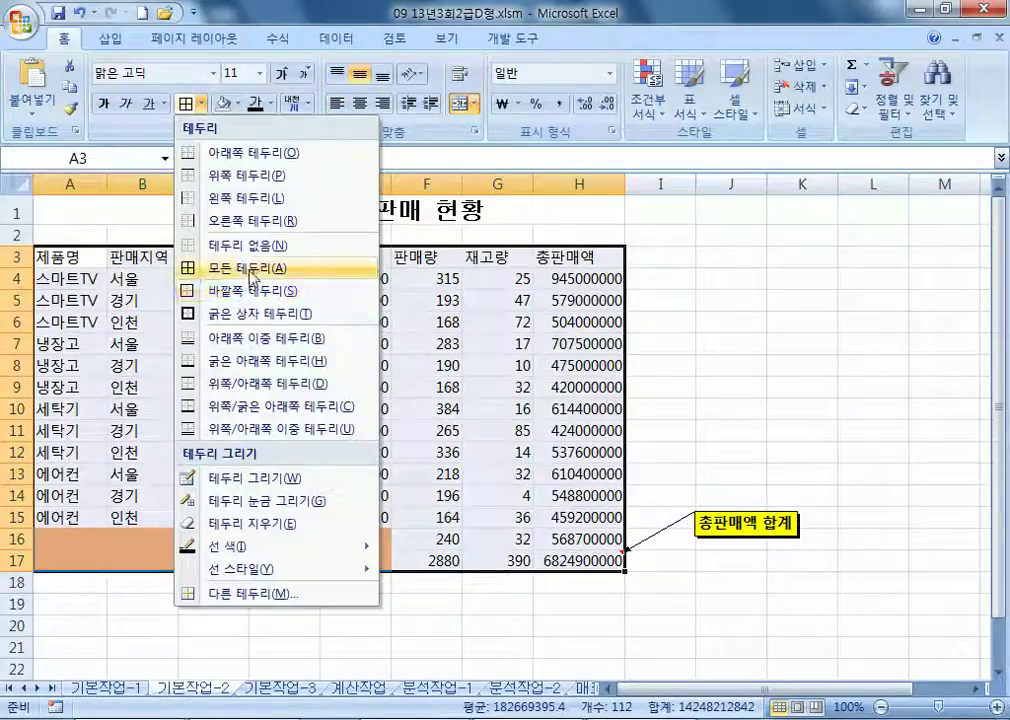
{"action": "left_click", "coordinate": [253, 272]}
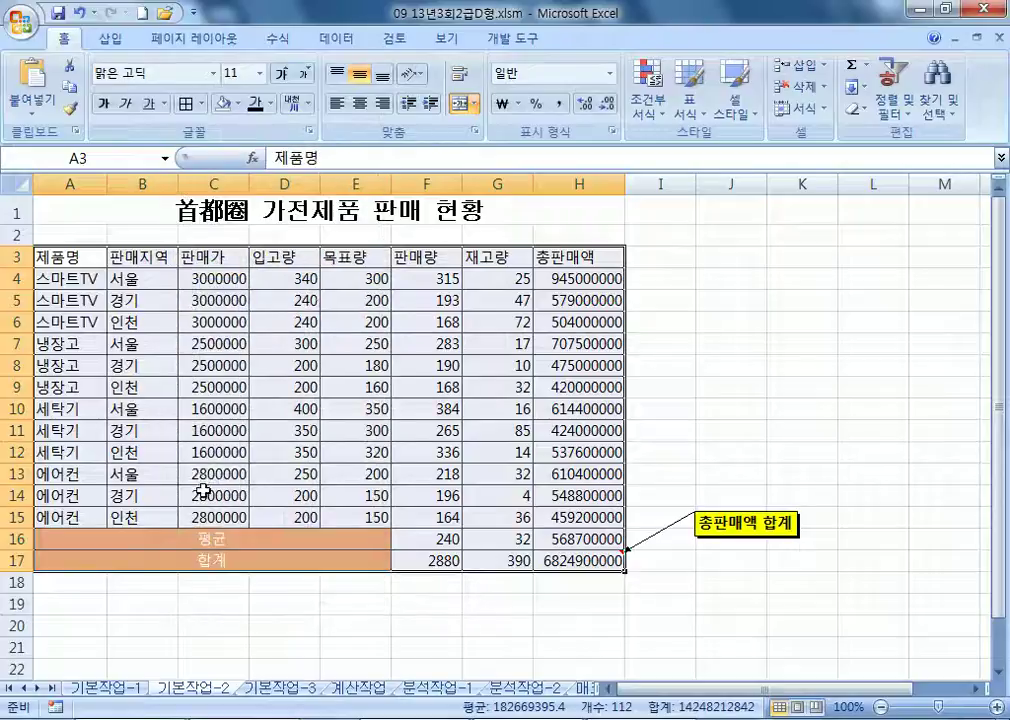
{"action": "left_click", "coordinate": [146, 209]}
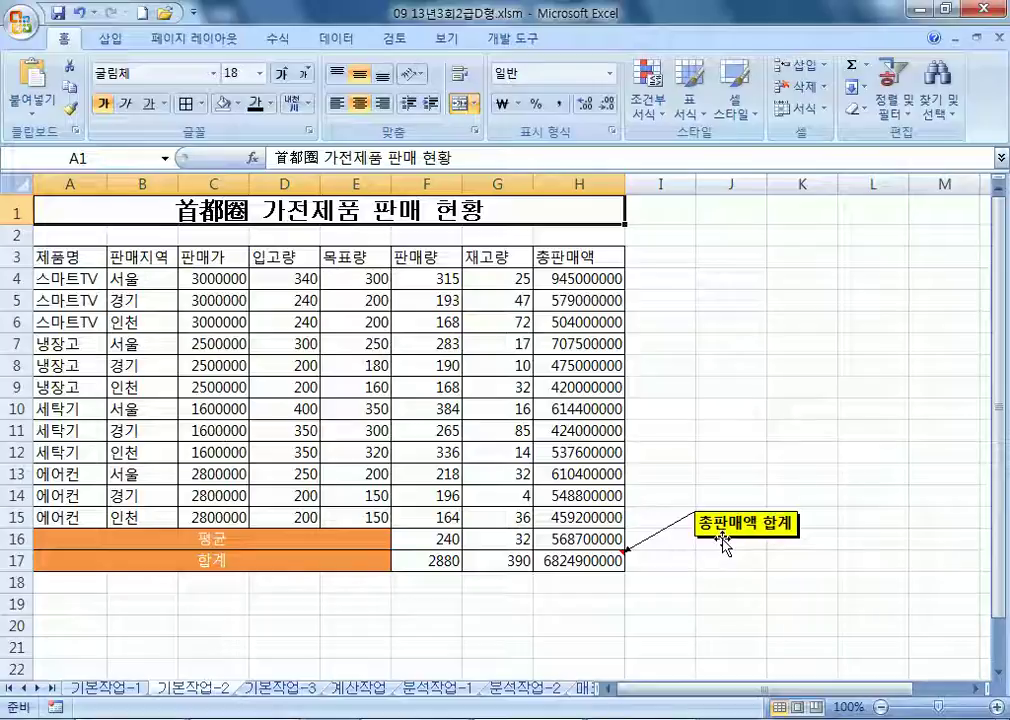
Step: Switch to the 기본작업-3 sheet and select the 이달결제금액 values in F4:F23
{"action": "key", "text": "ctrl+Page_Down"}
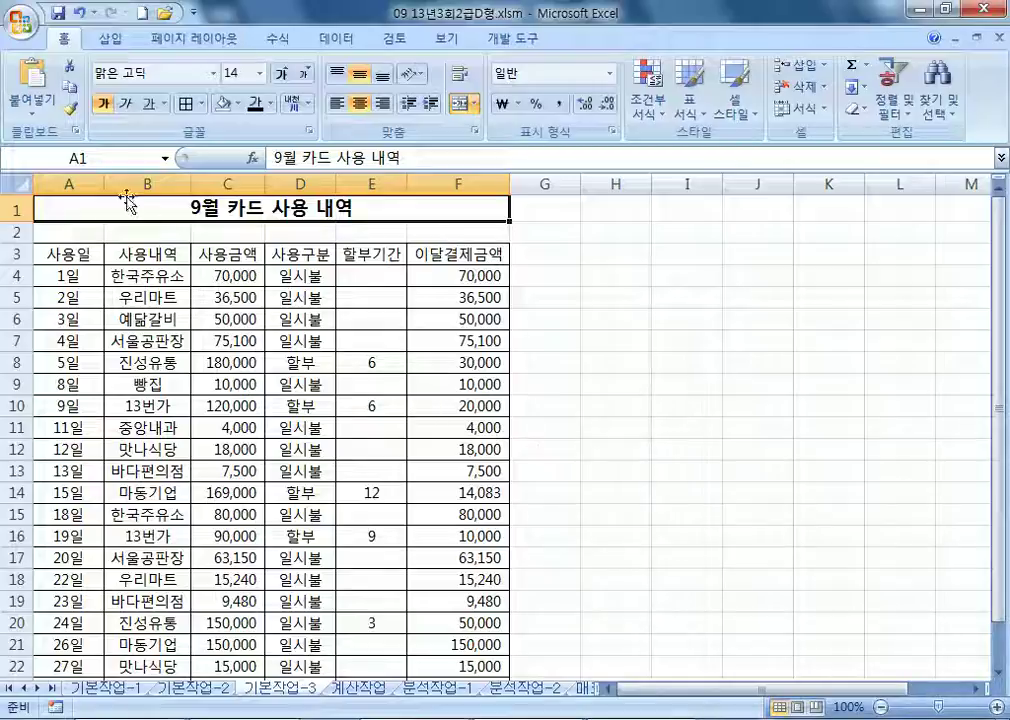
{"action": "left_click", "coordinate": [424, 272]}
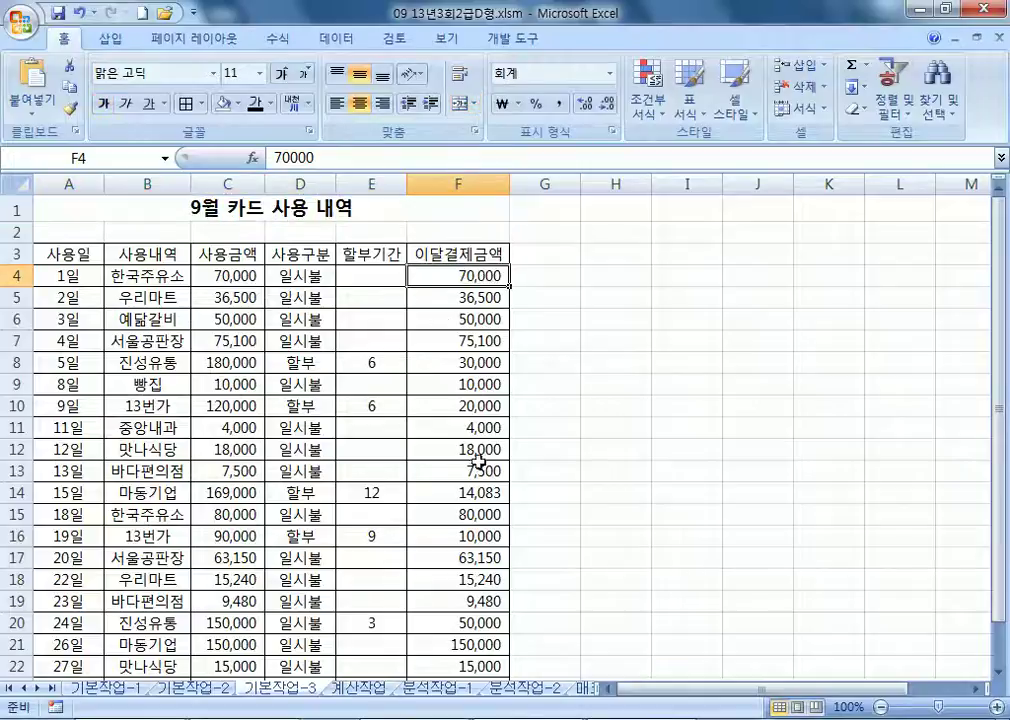
{"action": "scroll", "coordinate": [462, 417], "scroll_direction": "down", "scroll_amount": 4}
{"action": "left_click", "coordinate": [484, 427], "text": "shift"}
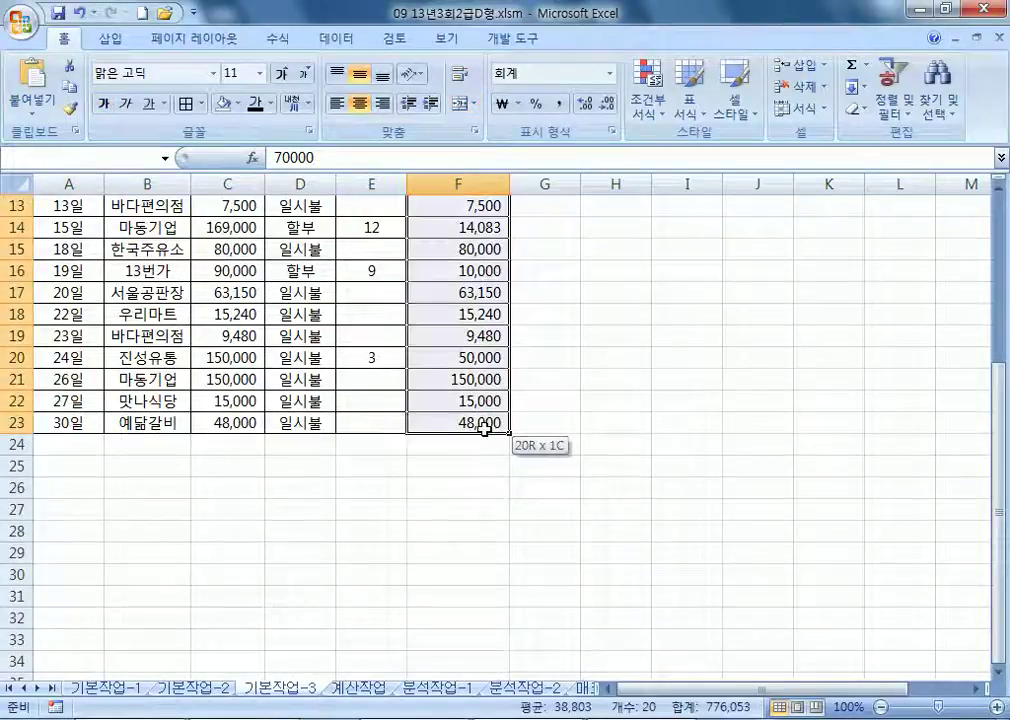
{"action": "scroll", "coordinate": [484, 427], "scroll_direction": "up", "scroll_amount": 3}
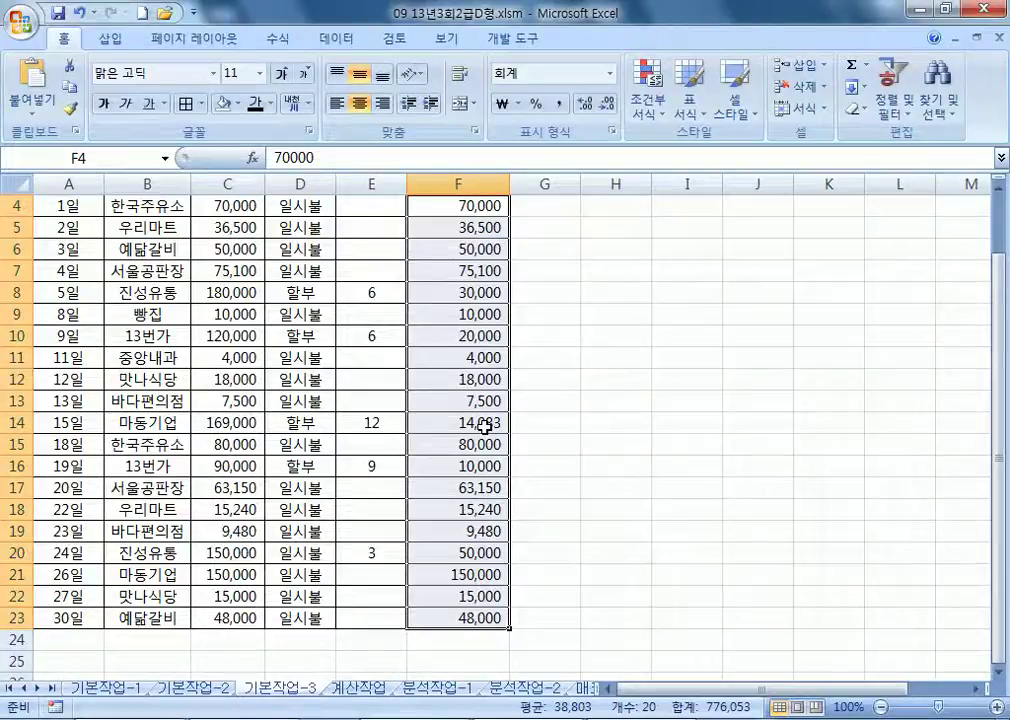
{"action": "scroll", "coordinate": [476, 427], "scroll_direction": "up", "scroll_amount": 1}
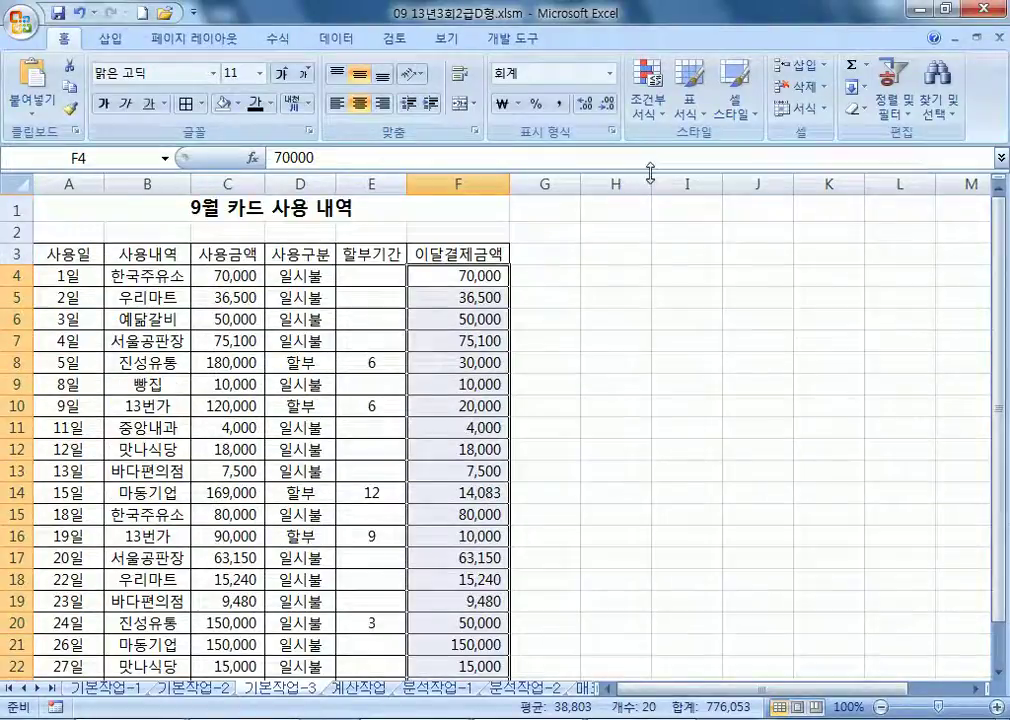
Step: Try a top 10% conditional format with a custom bold italic font on F4:F23
{"action": "left_click", "coordinate": [648, 100]}
{"action": "mouse_move", "coordinate": [678, 194]}
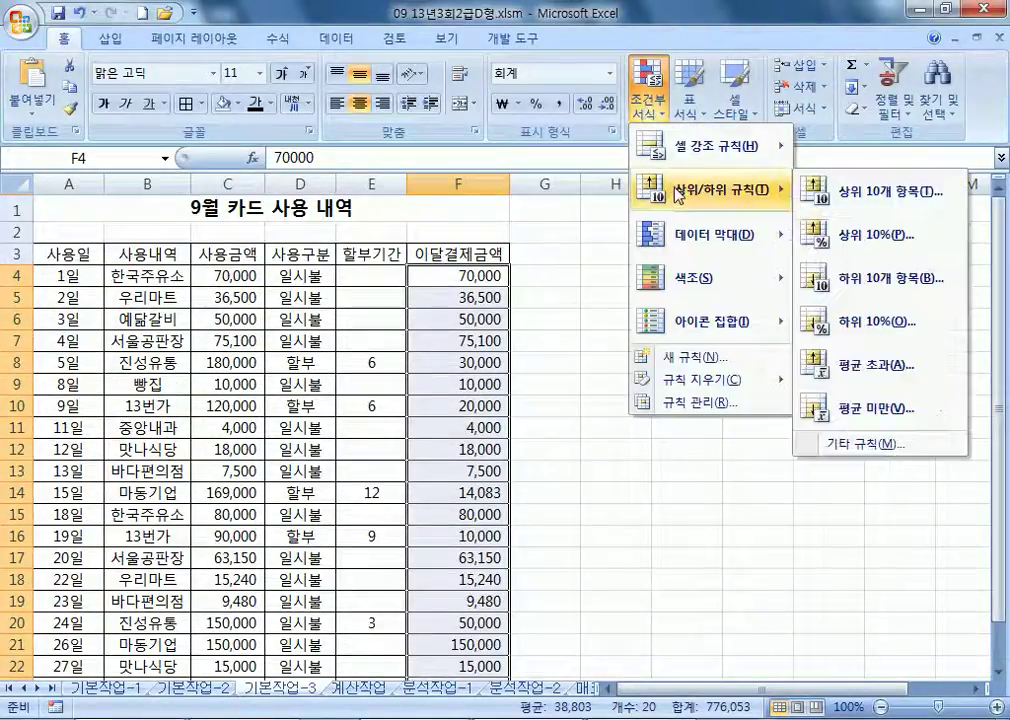
{"action": "left_click", "coordinate": [866, 248]}
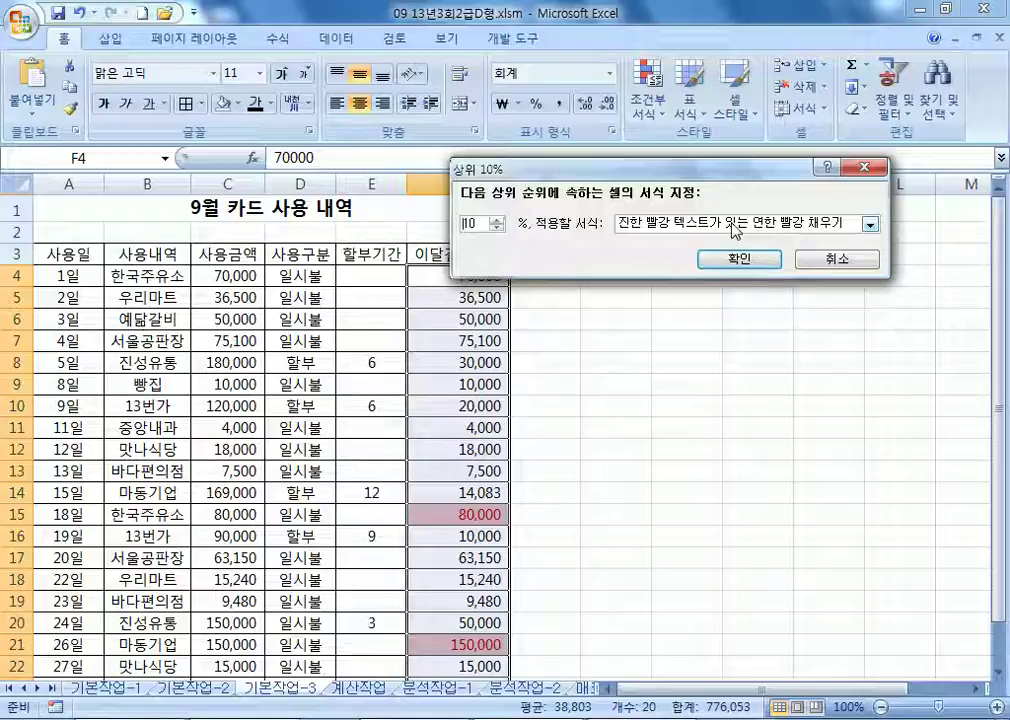
{"action": "left_click", "coordinate": [735, 230]}
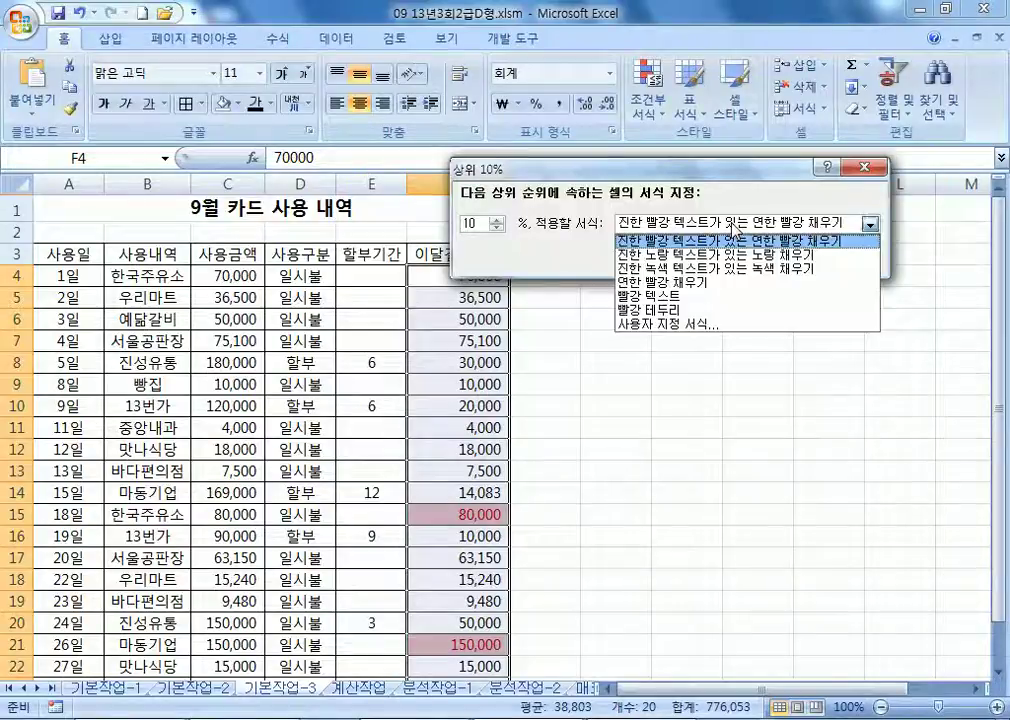
{"action": "left_click", "coordinate": [718, 333]}
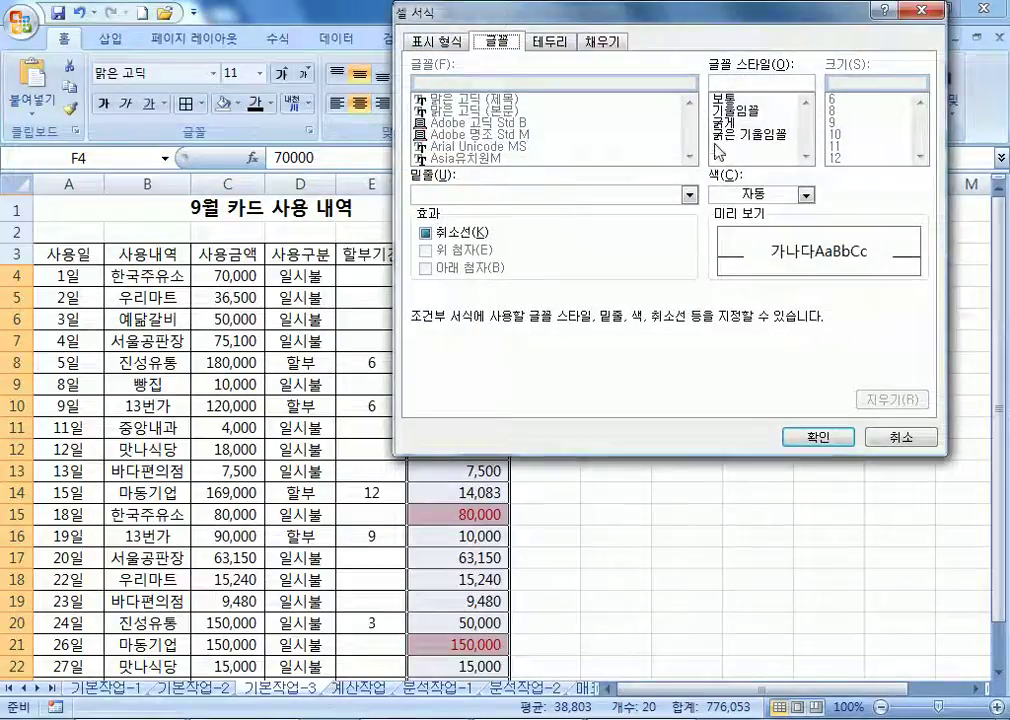
{"action": "left_click", "coordinate": [718, 136]}
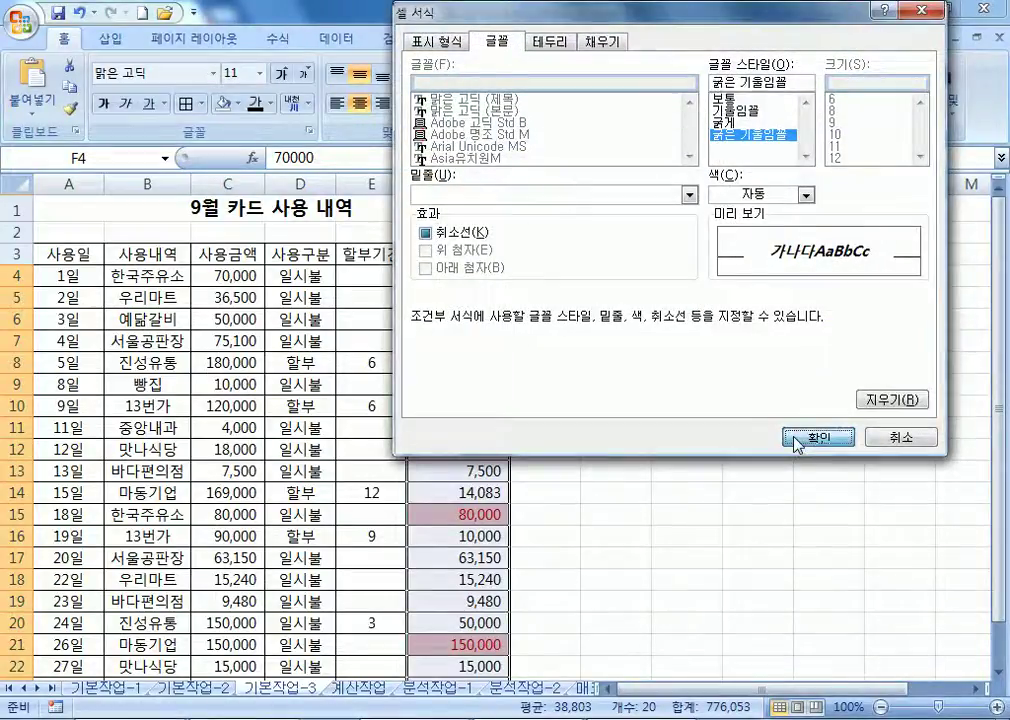
{"action": "left_click", "coordinate": [793, 441]}
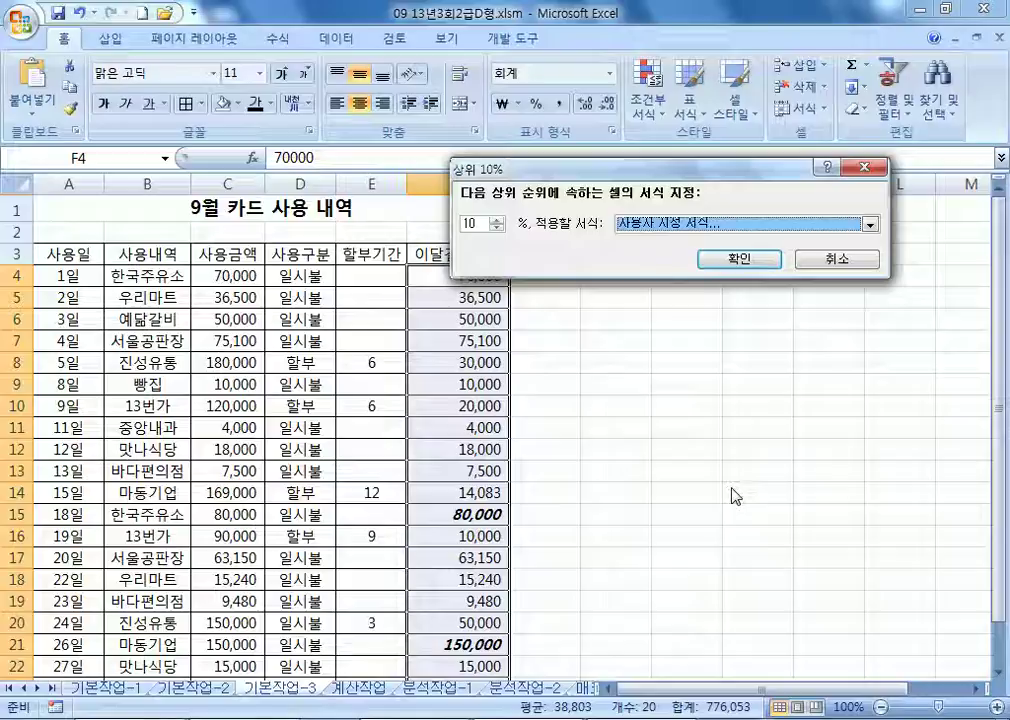
{"action": "left_click", "coordinate": [826, 263]}
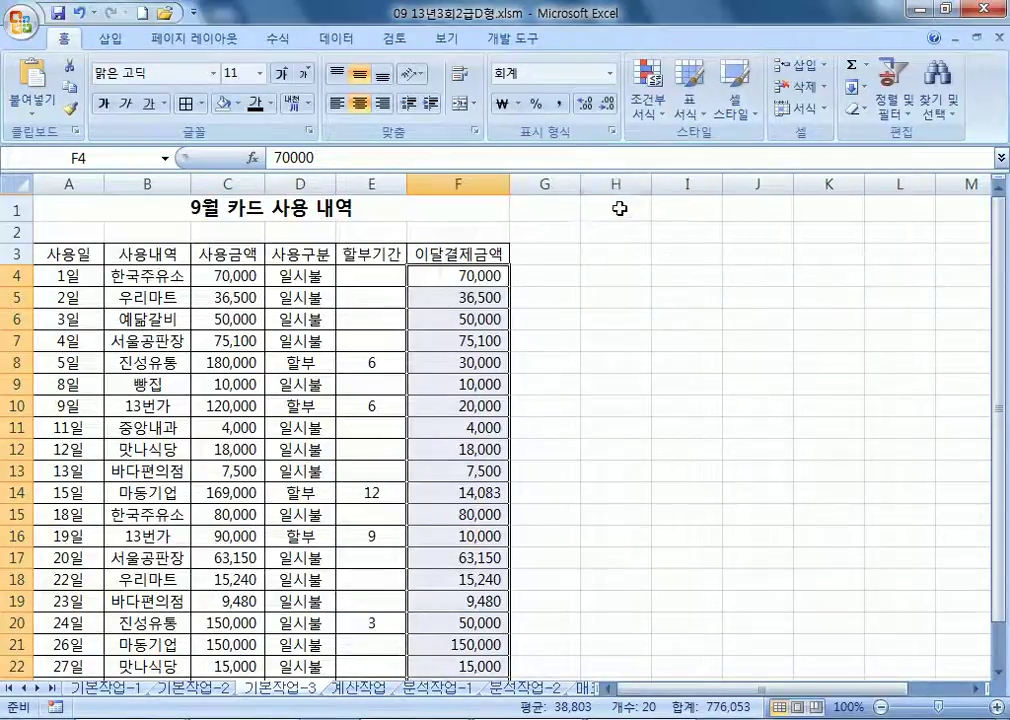
{"action": "left_click", "coordinate": [662, 113]}
{"action": "mouse_move", "coordinate": [708, 203]}
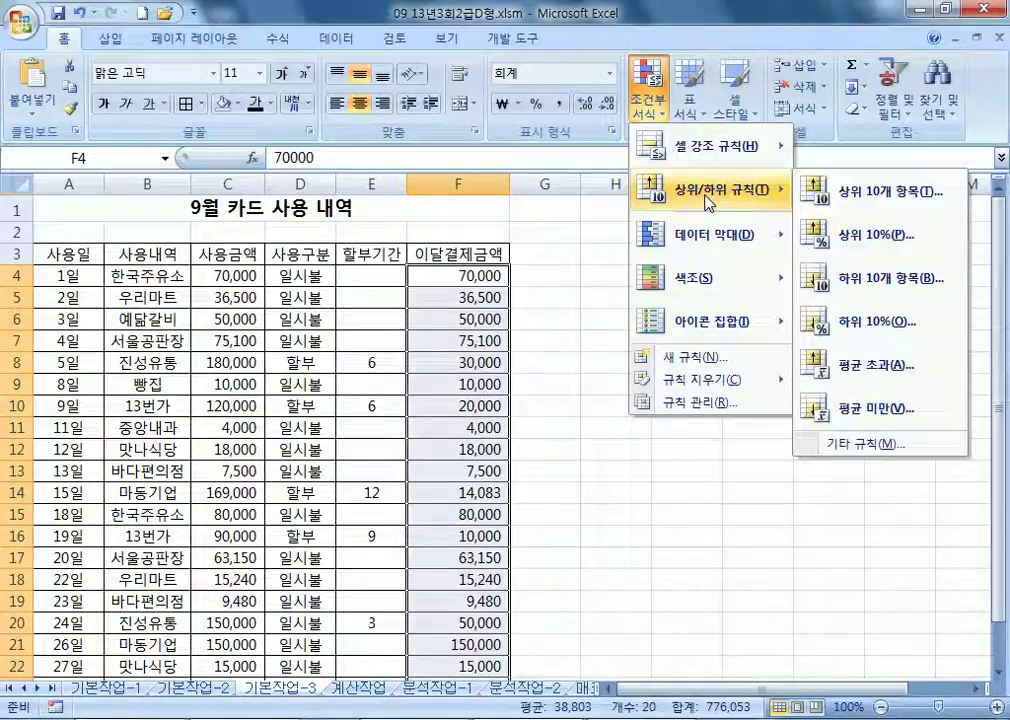
{"action": "left_click", "coordinate": [731, 360]}
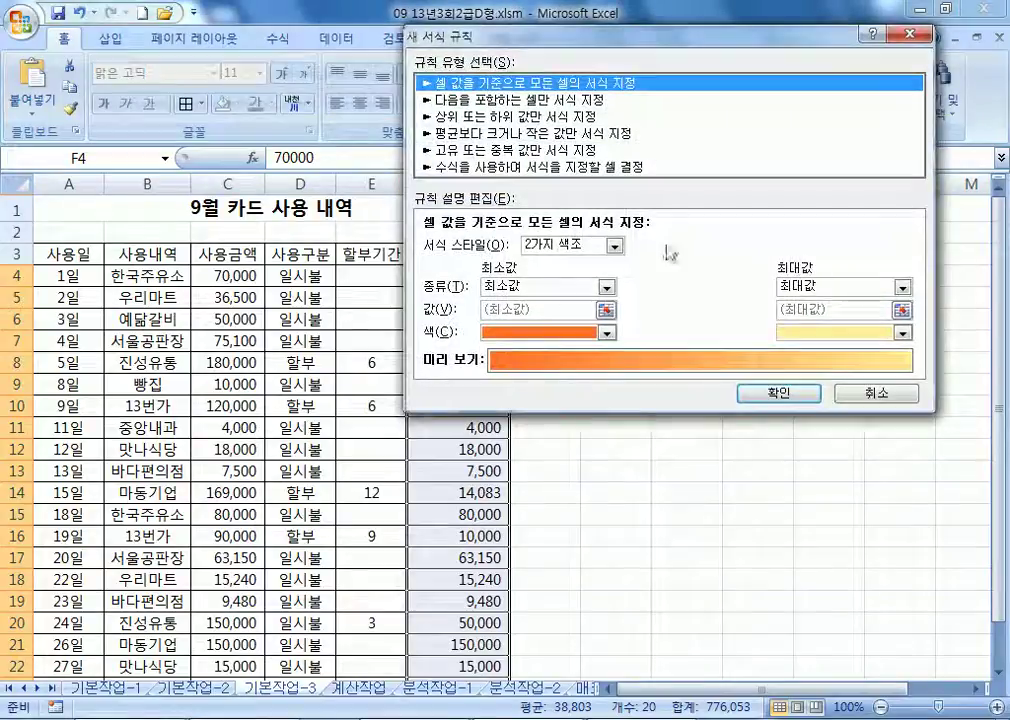
{"action": "left_click", "coordinate": [525, 116]}
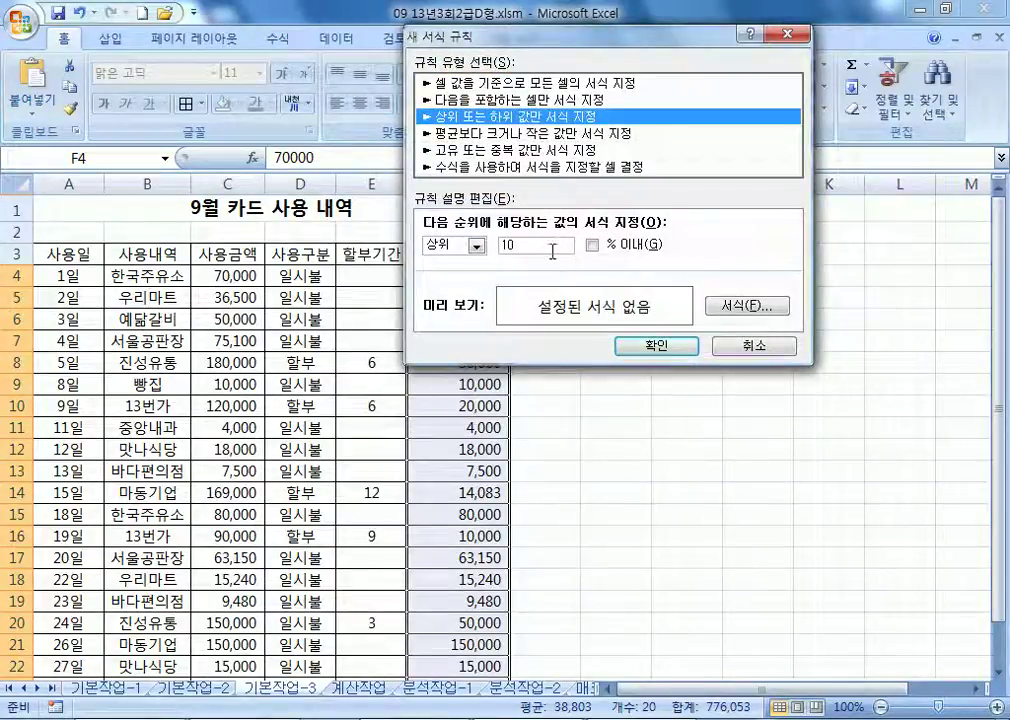
{"action": "left_click", "coordinate": [748, 346]}
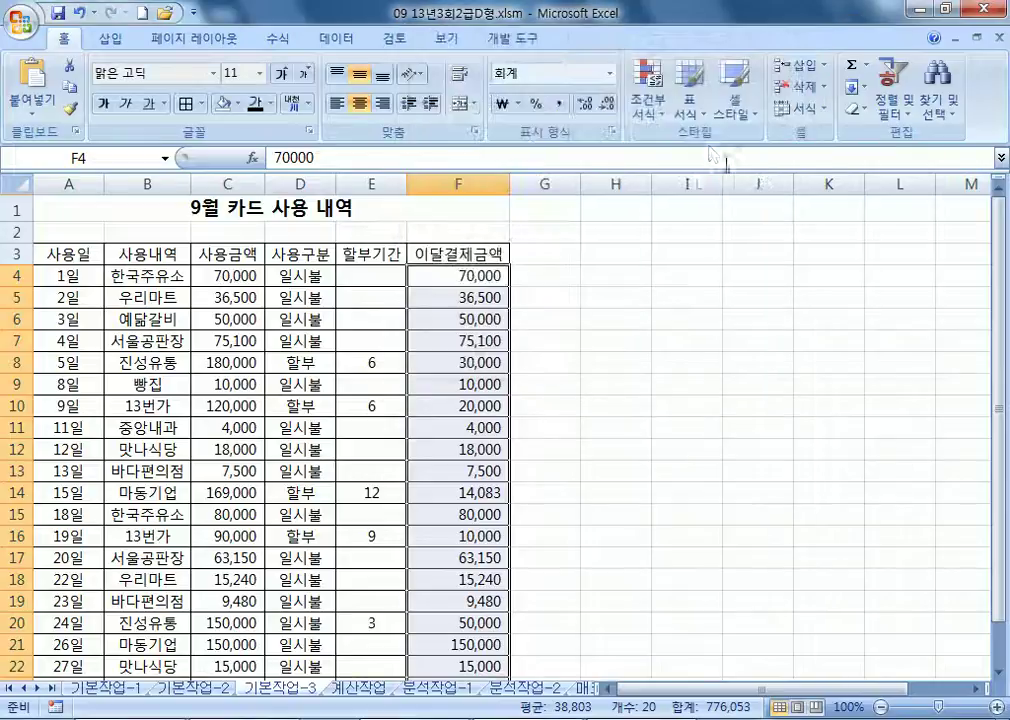
Step: Start a new conditional formatting rule for F4:F23 that targets the top (상위) 10% (% 이내) of values
{"action": "left_click", "coordinate": [660, 122]}
{"action": "mouse_move", "coordinate": [720, 190]}
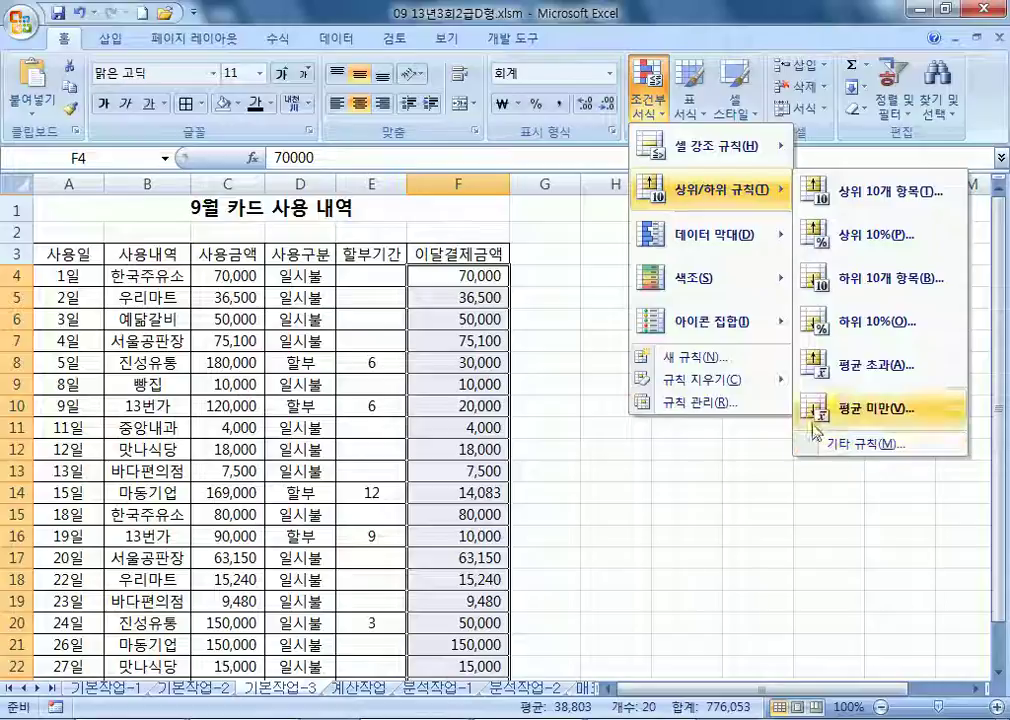
{"action": "left_click", "coordinate": [695, 356]}
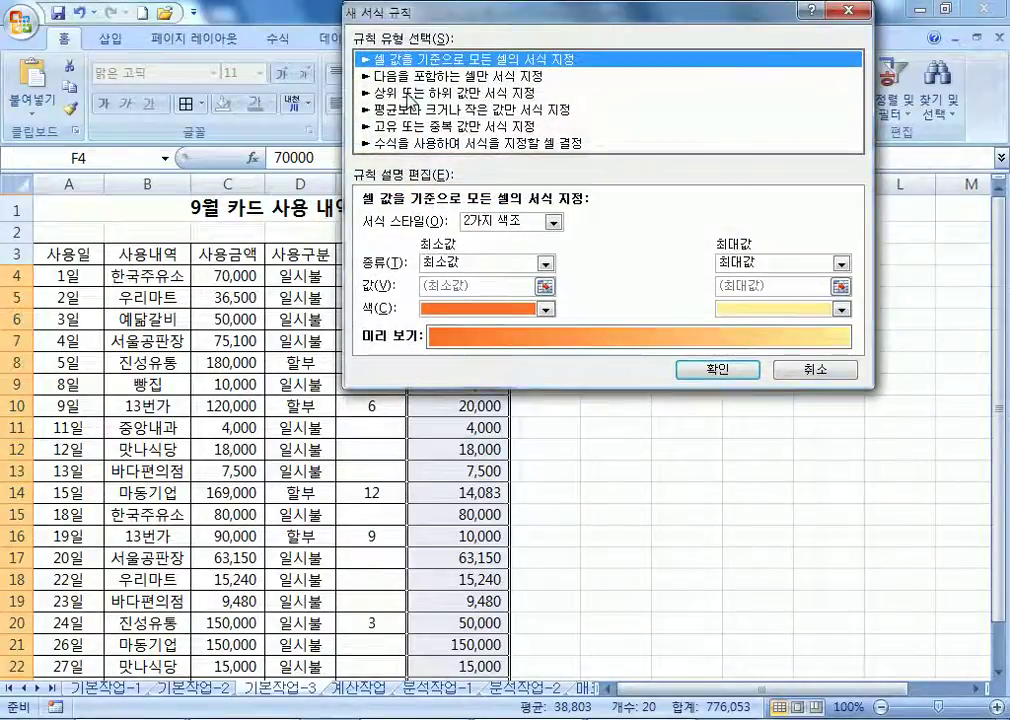
{"action": "left_click", "coordinate": [412, 94]}
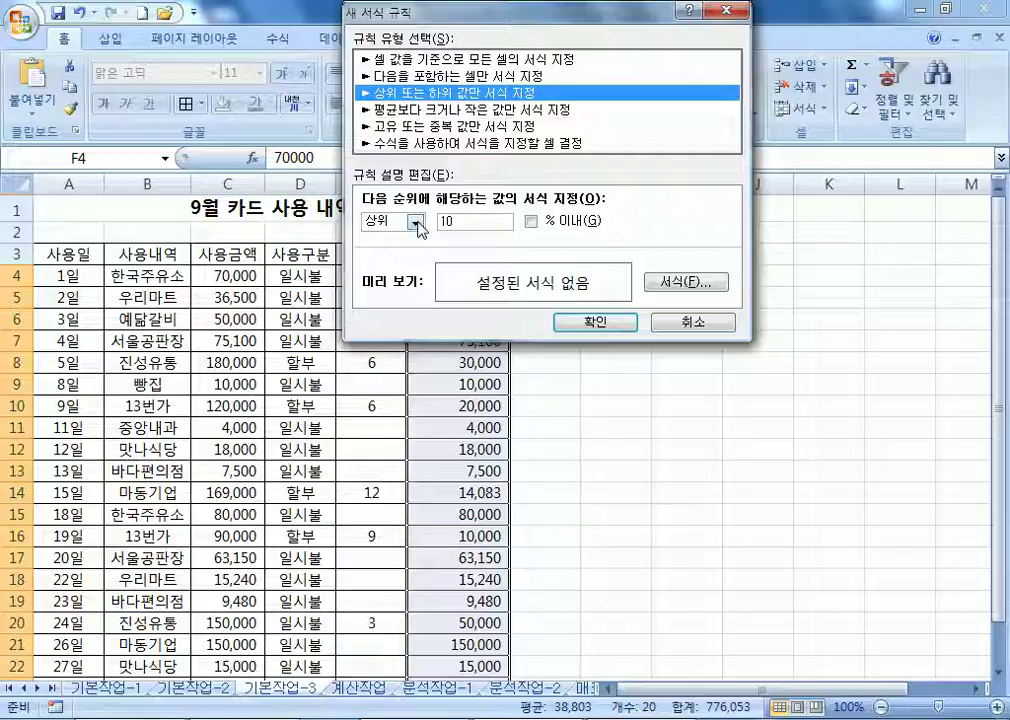
{"action": "left_click", "coordinate": [531, 221]}
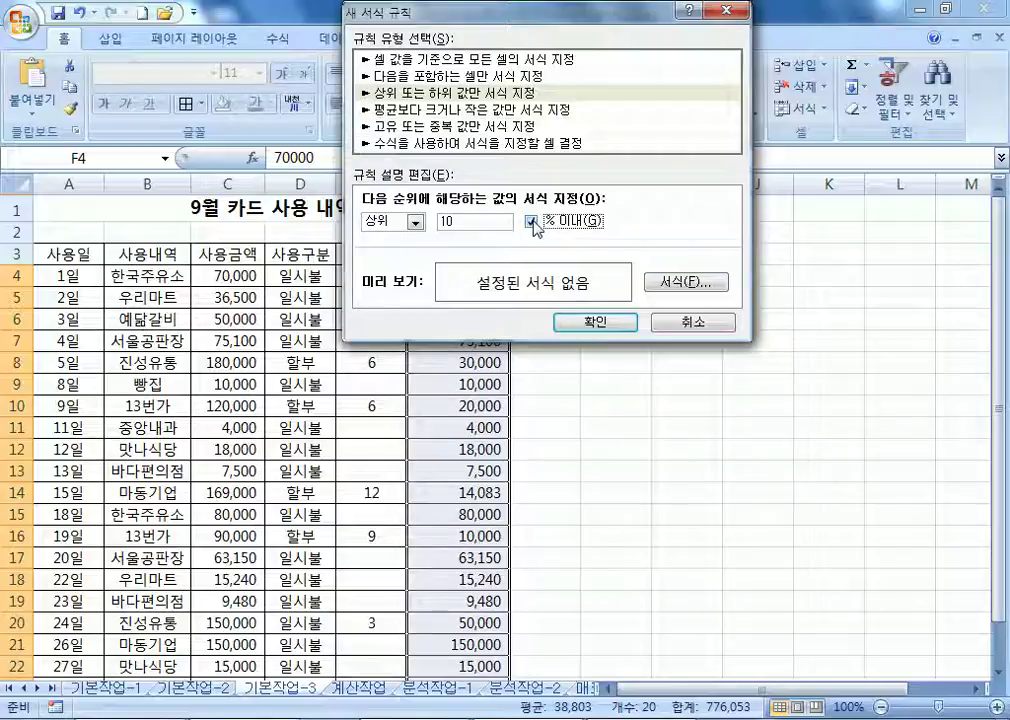
{"action": "left_click", "coordinate": [533, 222]}
{"action": "left_click", "coordinate": [479, 226]}
{"action": "left_click", "coordinate": [531, 222]}
Step: Set the rule's font style to bold italic (굵은 기울임꼴) and apply the rule to the selected cells
{"action": "left_click", "coordinate": [690, 282]}
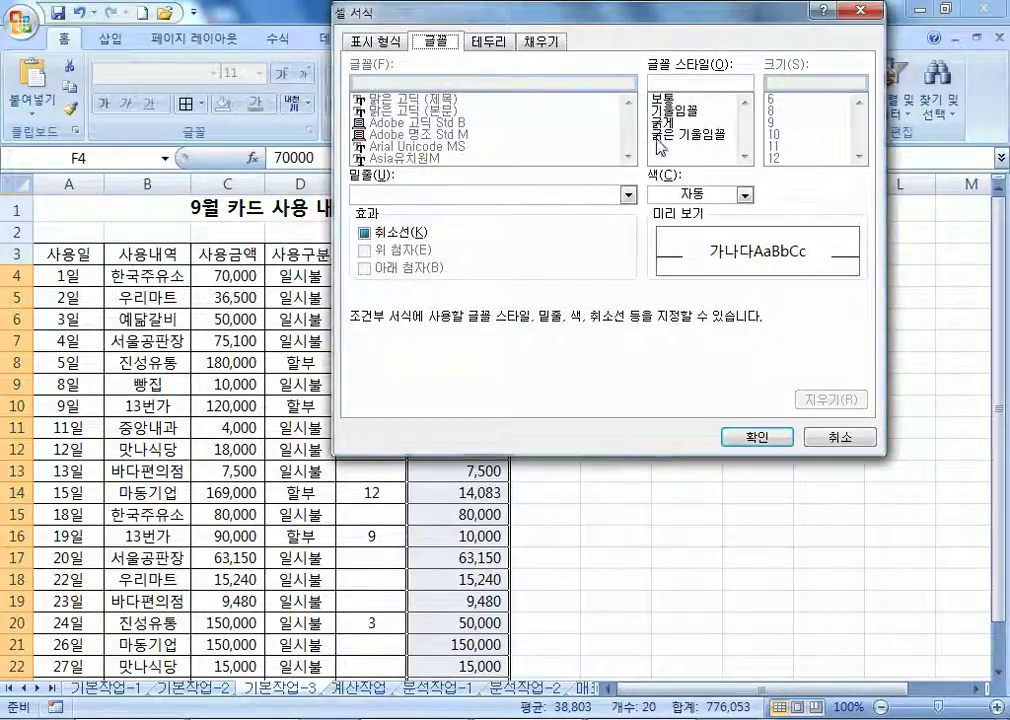
{"action": "left_click", "coordinate": [685, 134]}
{"action": "left_click", "coordinate": [757, 437]}
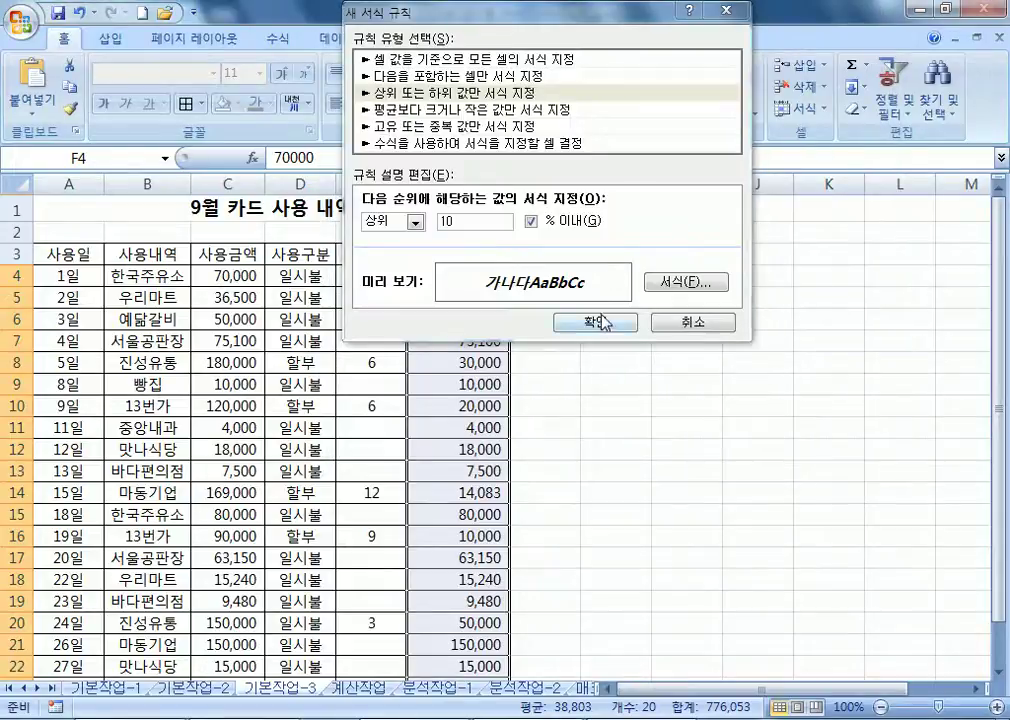
{"action": "left_click", "coordinate": [593, 321]}
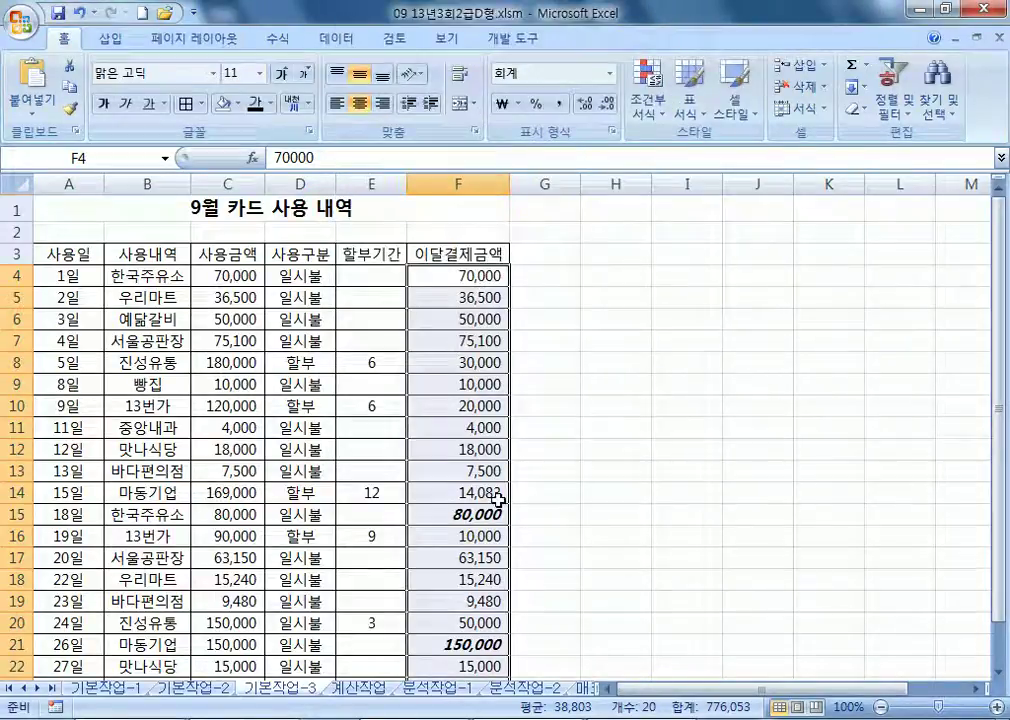
{"action": "left_click", "coordinate": [650, 105]}
{"action": "mouse_move", "coordinate": [715, 190]}
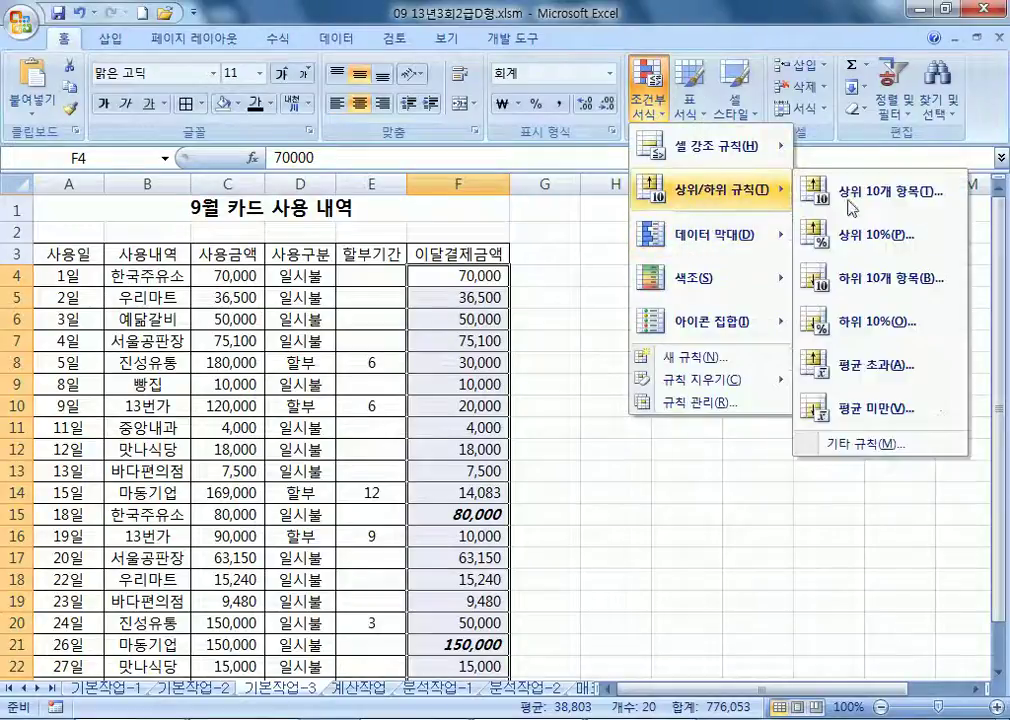
{"action": "left_click", "coordinate": [875, 240]}
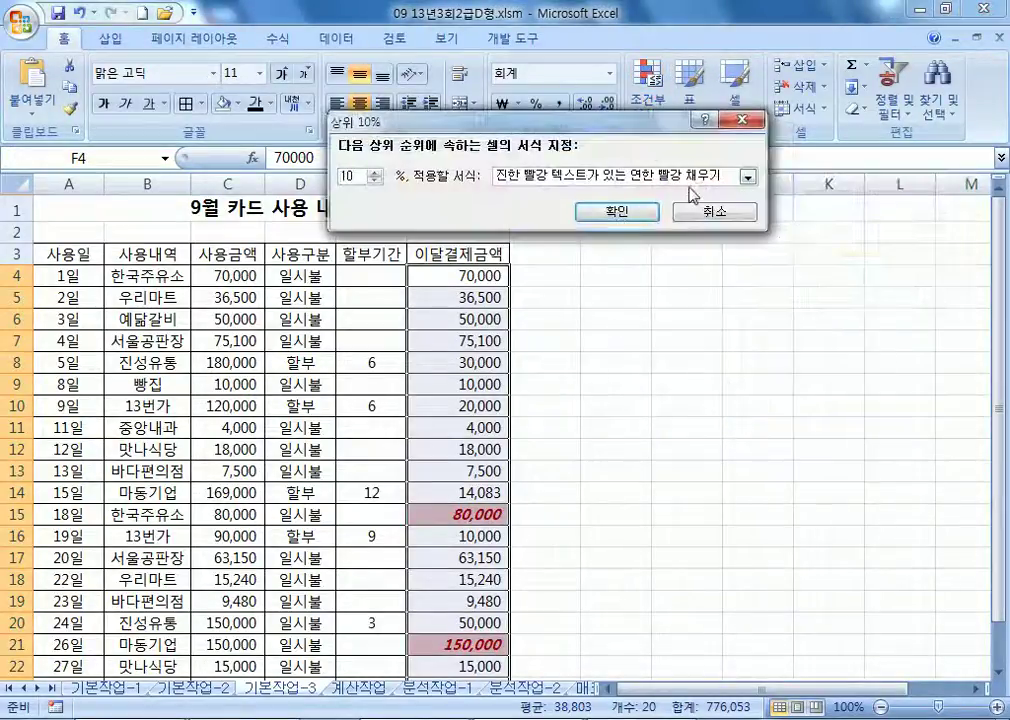
{"action": "left_click", "coordinate": [747, 176]}
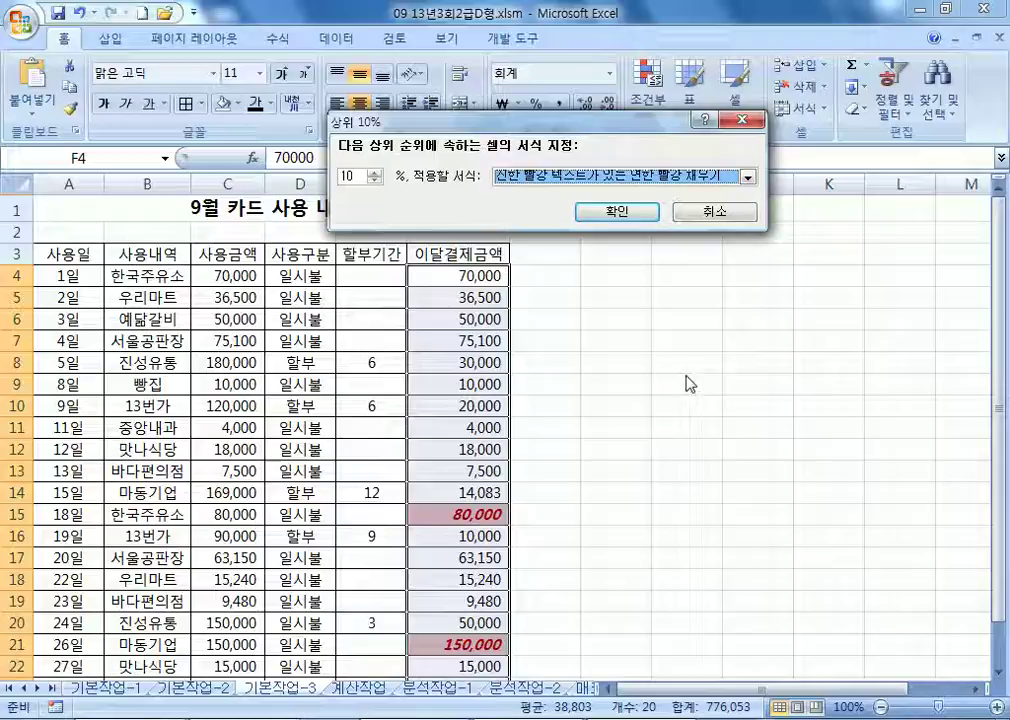
{"action": "left_click", "coordinate": [700, 211]}
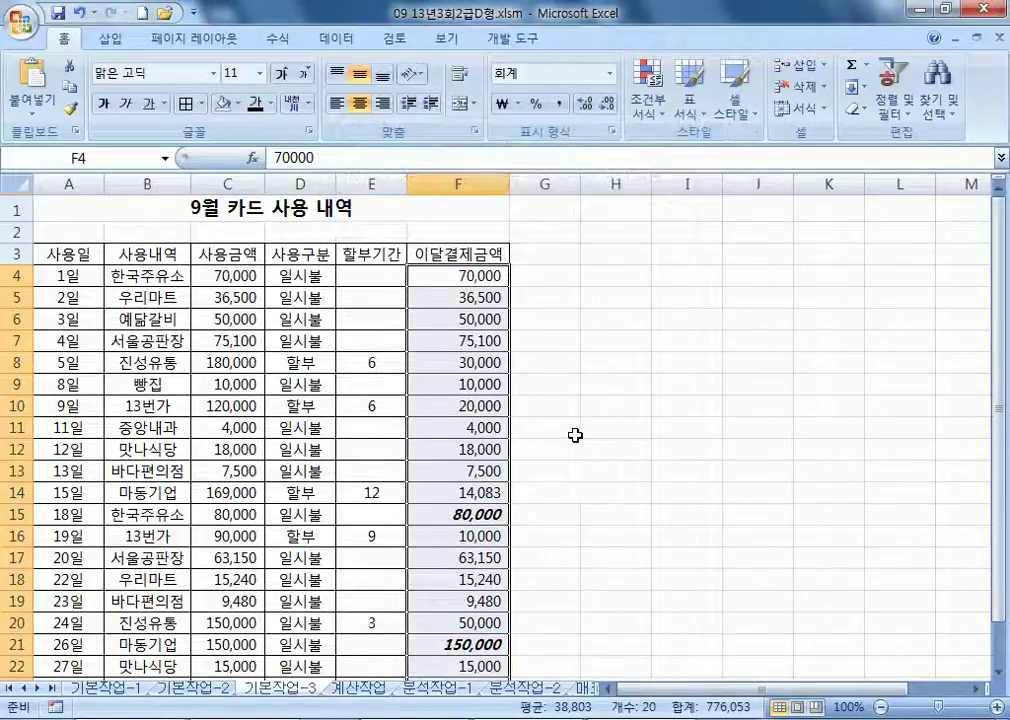
Step: Check the formatted 이달결제금액 column, then go to the 계산작업 sheet and collapse the ribbon
{"action": "left_click", "coordinate": [457, 277]}
{"action": "scroll", "coordinate": [259, 476], "scroll_direction": "down", "scroll_amount": 4}
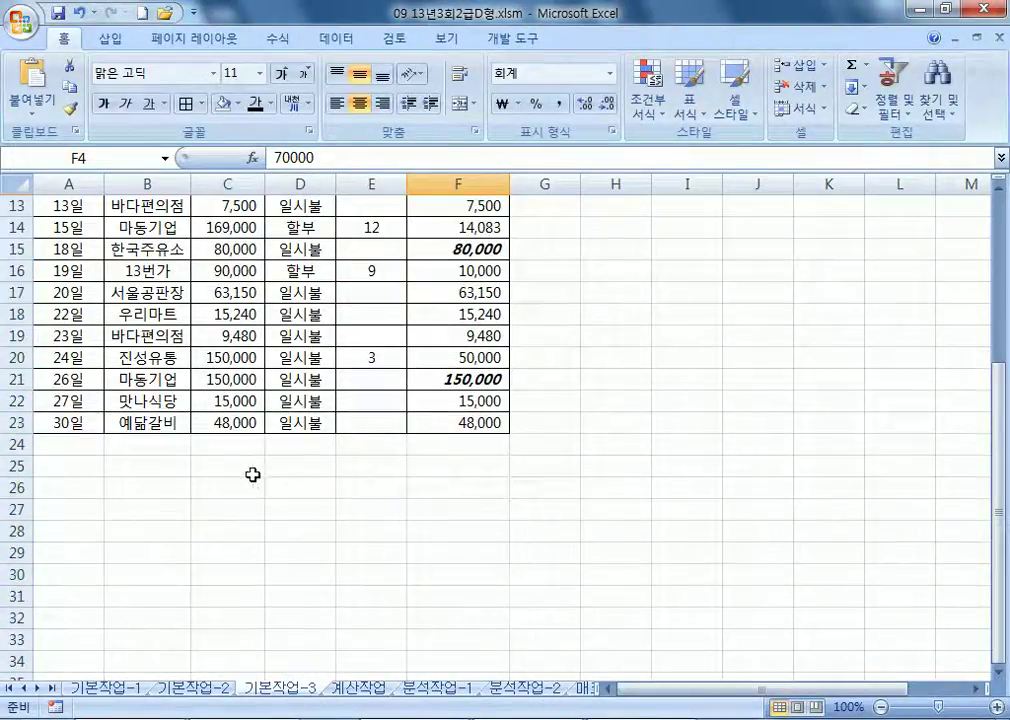
{"action": "scroll", "coordinate": [255, 476], "scroll_direction": "up", "scroll_amount": 3}
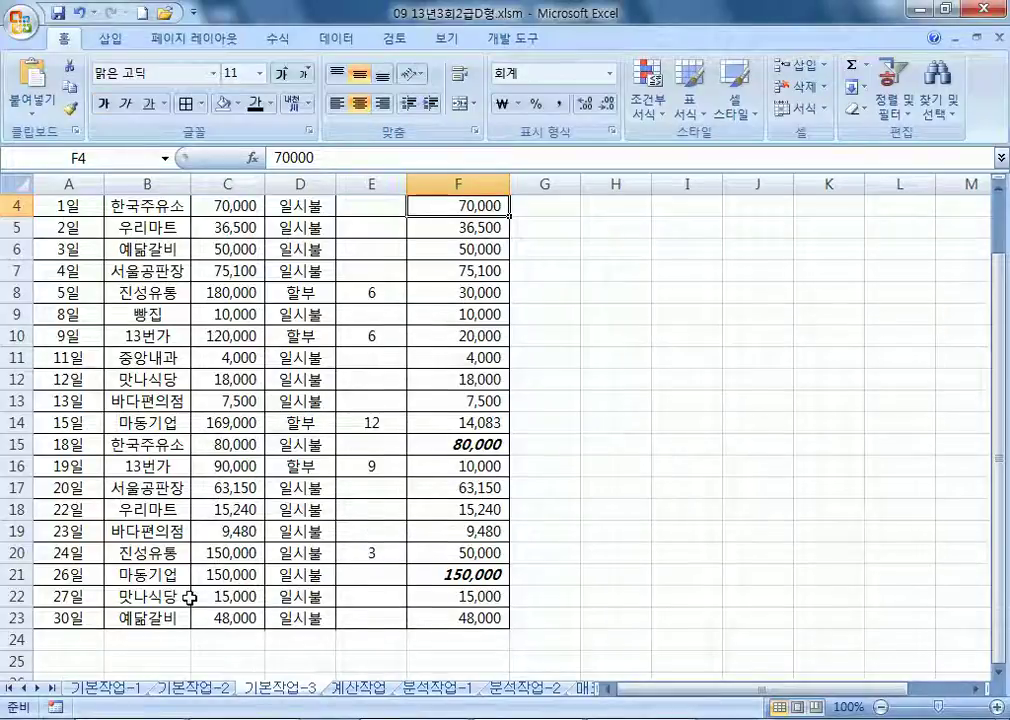
{"action": "key", "text": "ctrl+Page_Down"}
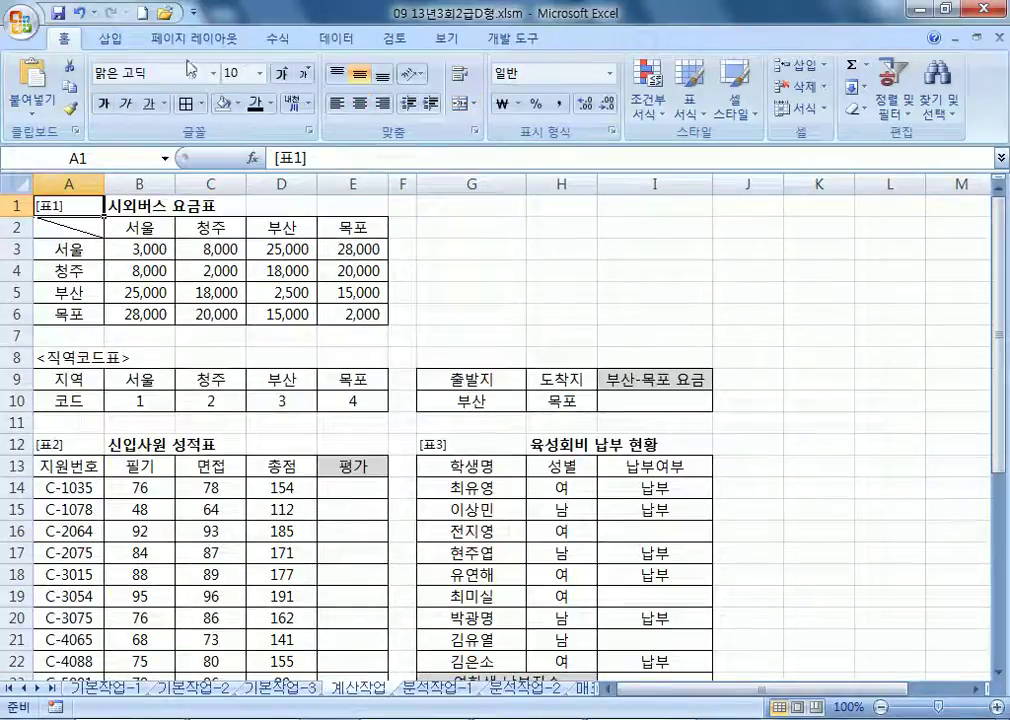
{"action": "double_click", "coordinate": [70, 40]}
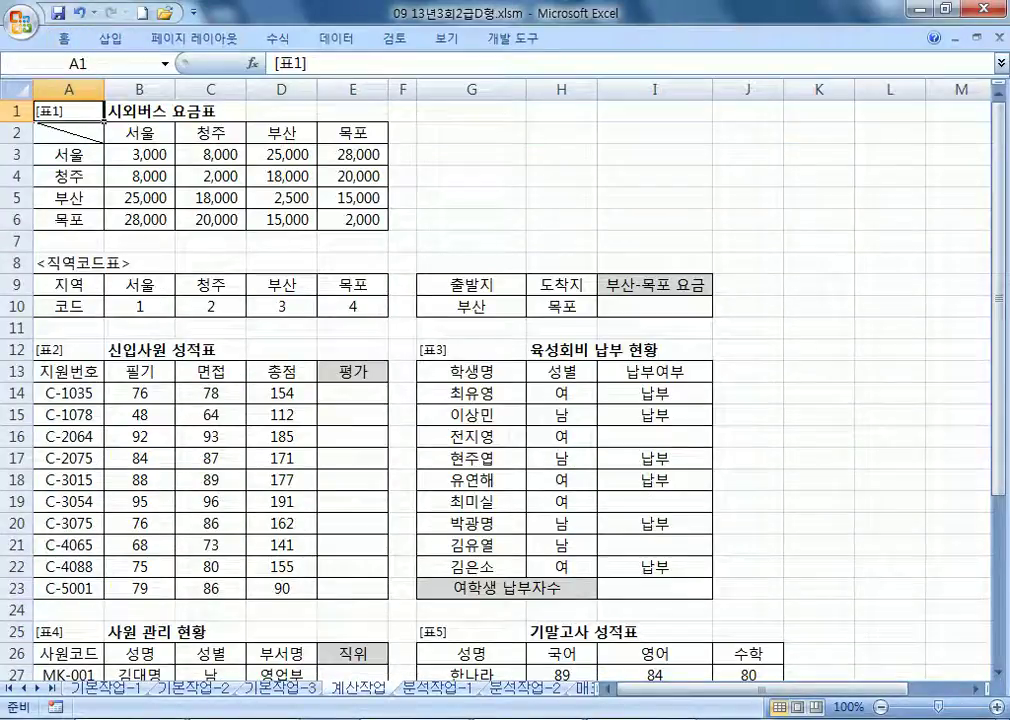
Step: Switch to the Notepad notes file and write the heading 계산작업 on the first line
{"action": "key", "text": "alt+Tab"}
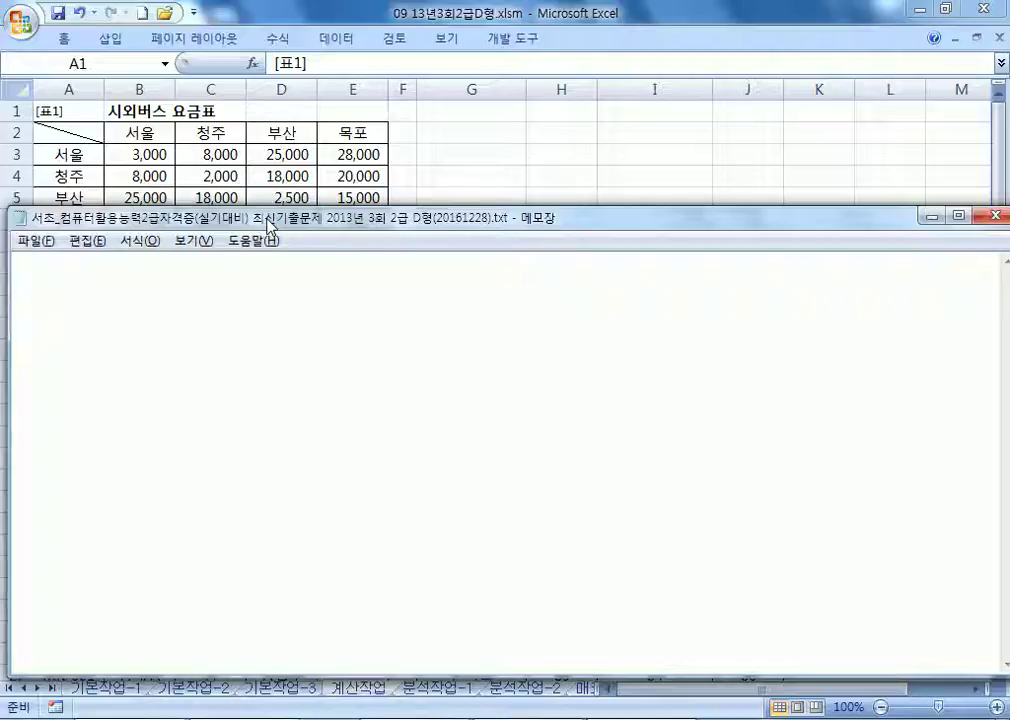
{"action": "type", "text": "rP"}
{"action": "key", "text": "BackSpace"}
{"action": "key", "text": "BackSpace"}
{"action": "key", "text": "Hangul"}
{"action": "type", "text": "ㄱㅖ산작업"}
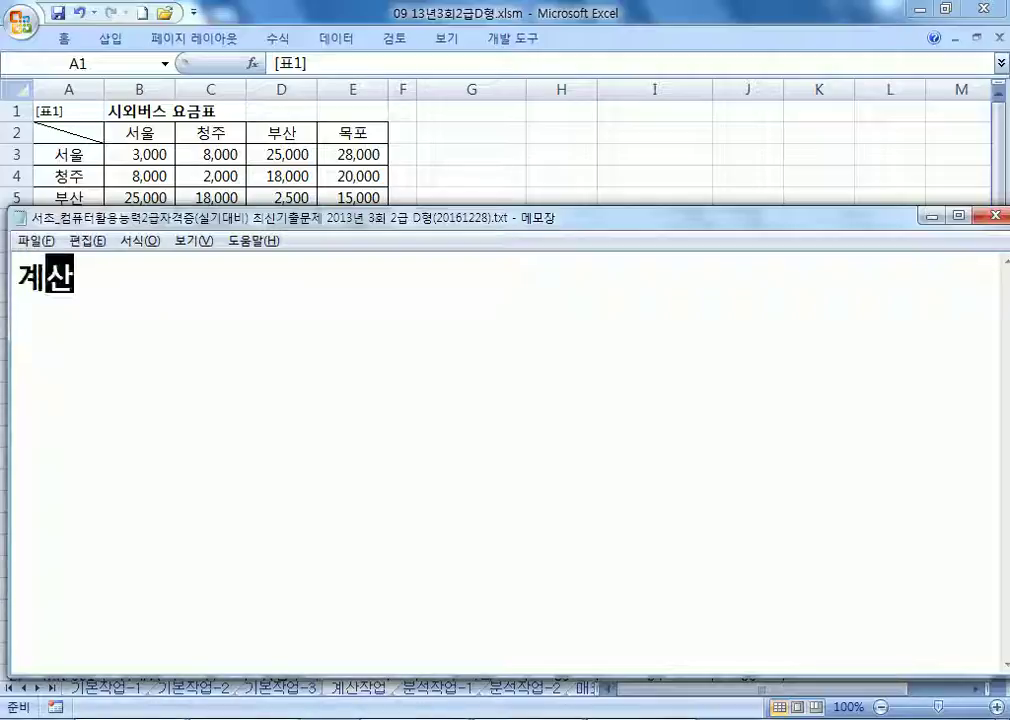
{"action": "key", "text": "Return"}
Step: Add the task line "1. 요금표를 이용하여 부산에서 목포까지의 요금을 구하라" below the heading
{"action": "type", "text": "1"}
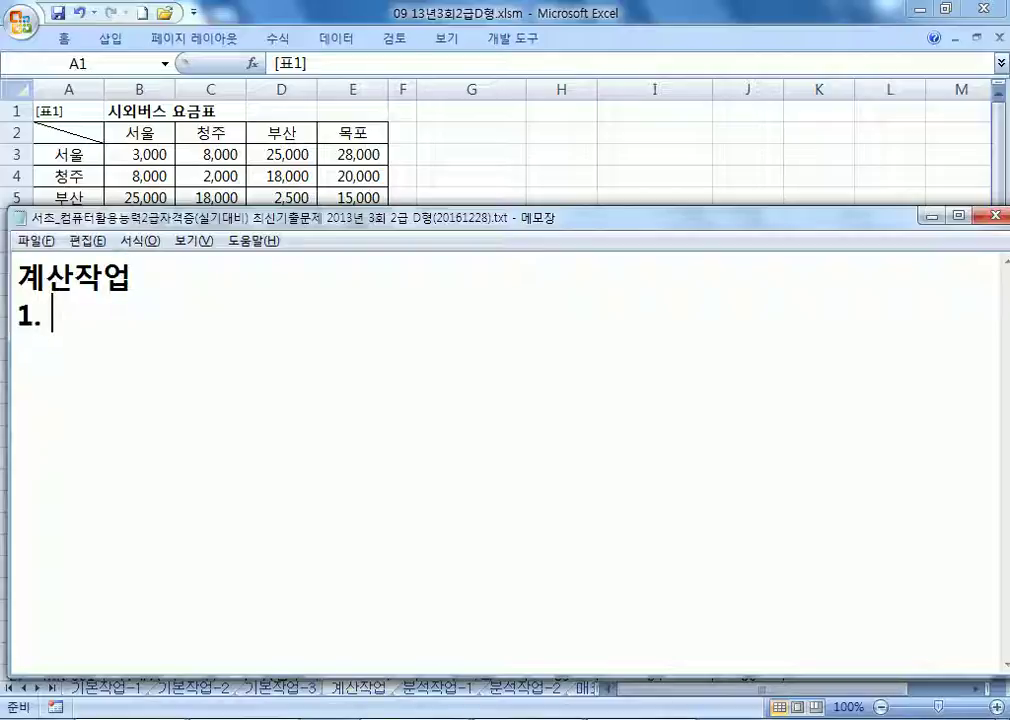
{"action": "type", "text": ". 요금표"}
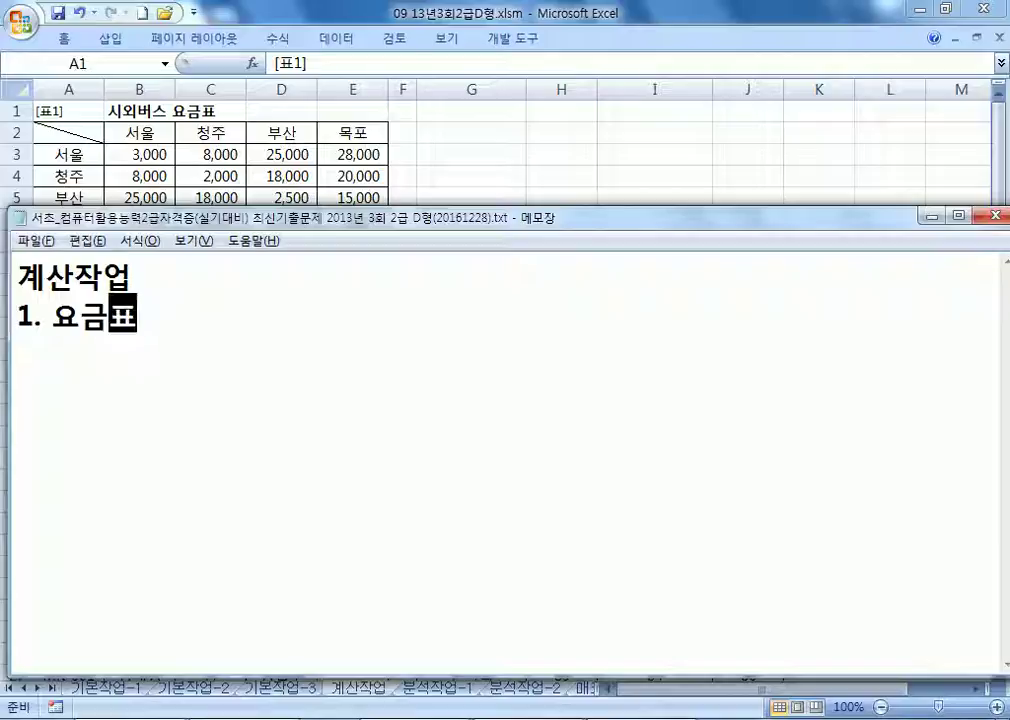
{"action": "type", "text": "를"}
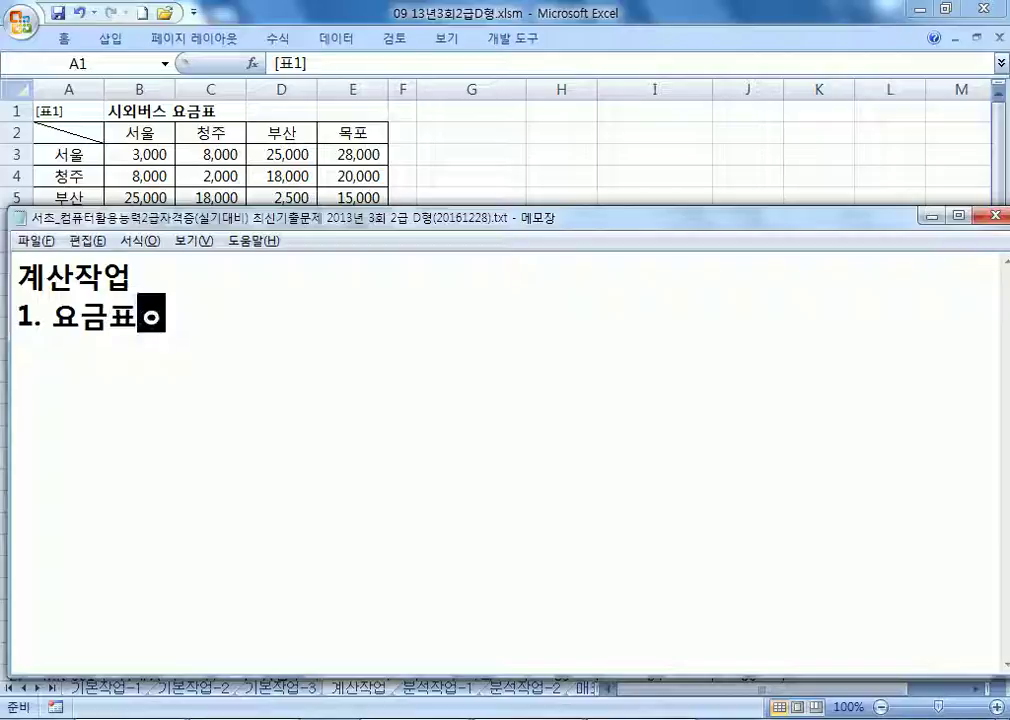
{"action": "type", "text": " 이용하여 "}
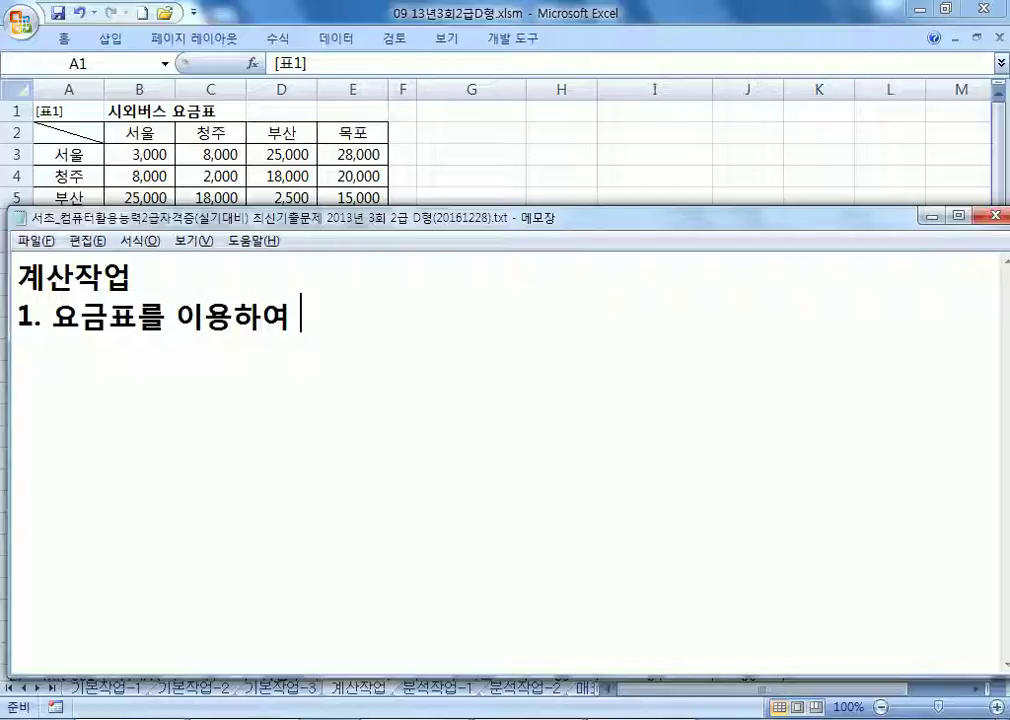
{"action": "type", "text": "부산에서 목포"}
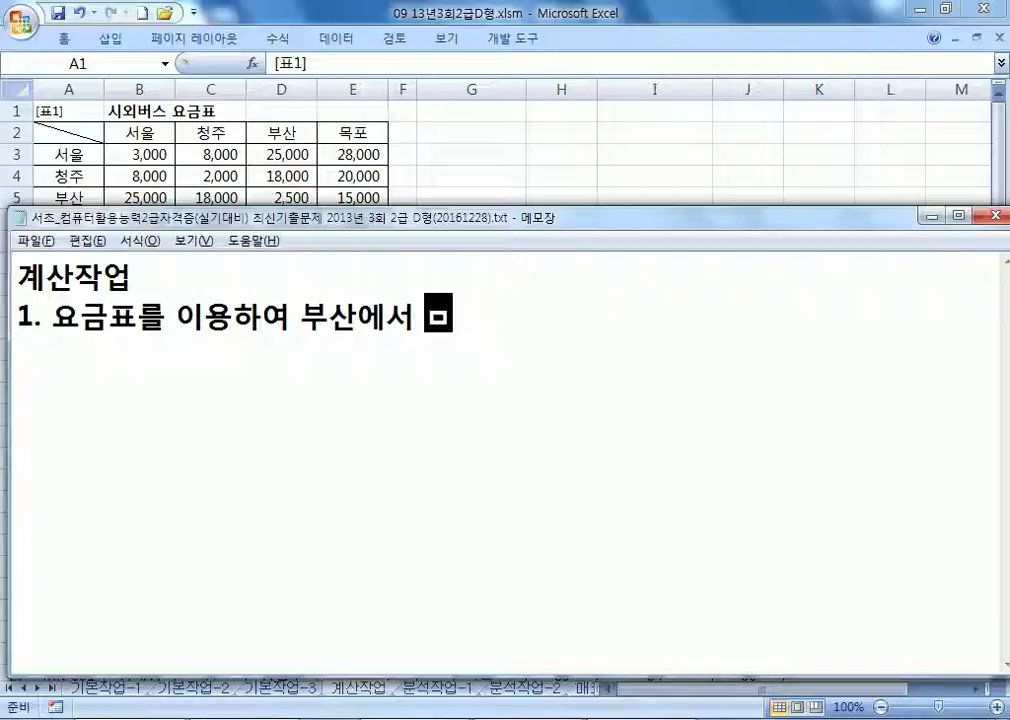
{"action": "type", "text": "까지의 요"}
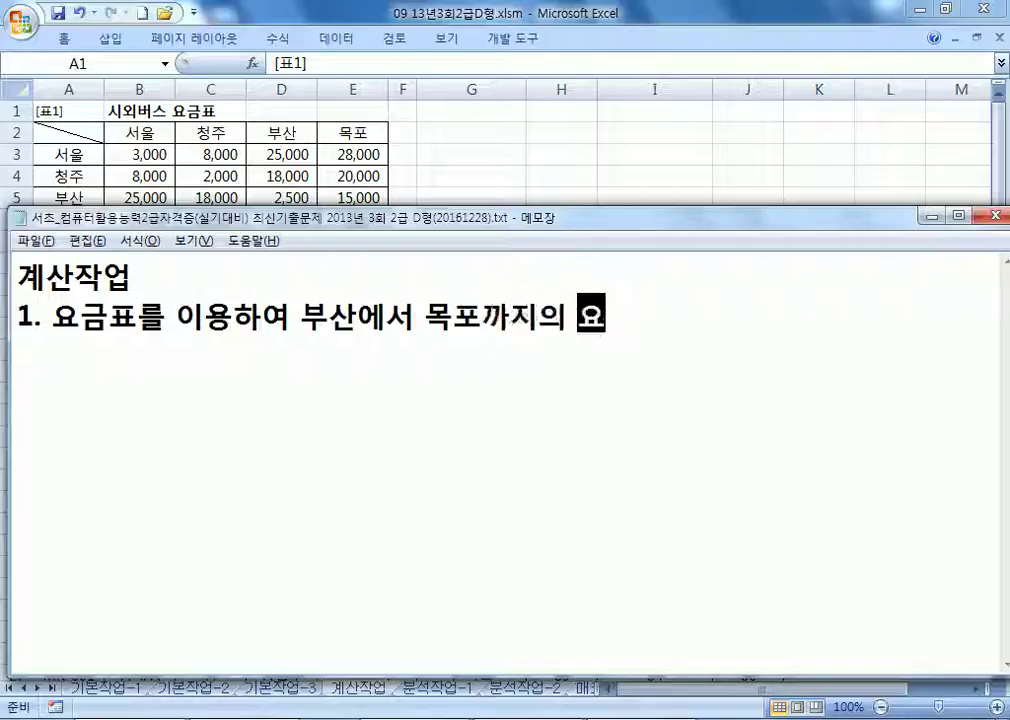
{"action": "type", "text": "금ㅇ을 구하여"}
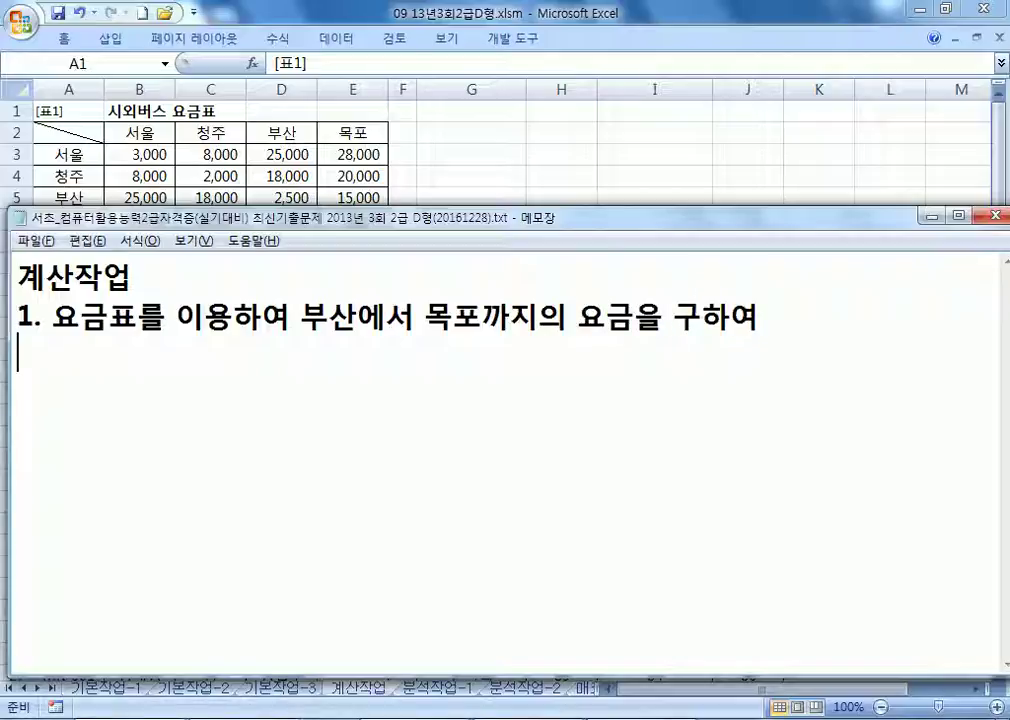
{"action": "key", "text": "BackSpace"}
{"action": "key", "text": "BackSpace"}
{"action": "type", "text": "라"}
{"action": "key", "text": "Return"}
Step: Switch back to Excel and examine the region codes in B10:E10 and the 부산-목포 요금 cell I10
{"action": "key", "text": "alt+Tab"}
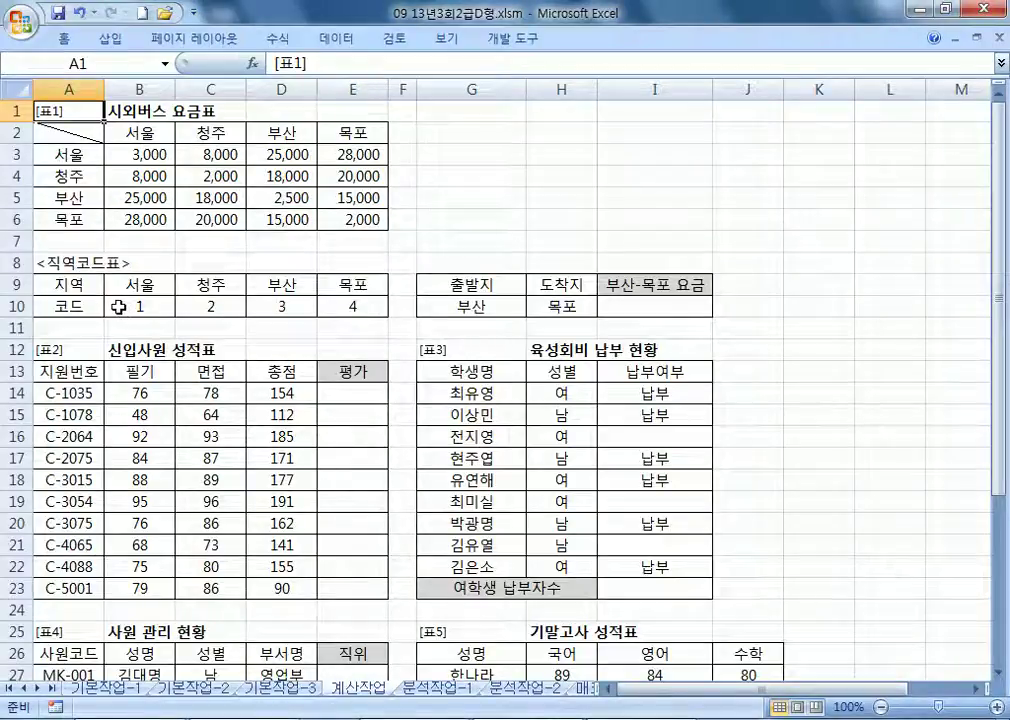
{"action": "left_click_drag", "start_coordinate": [119, 307], "coordinate": [330, 308]}
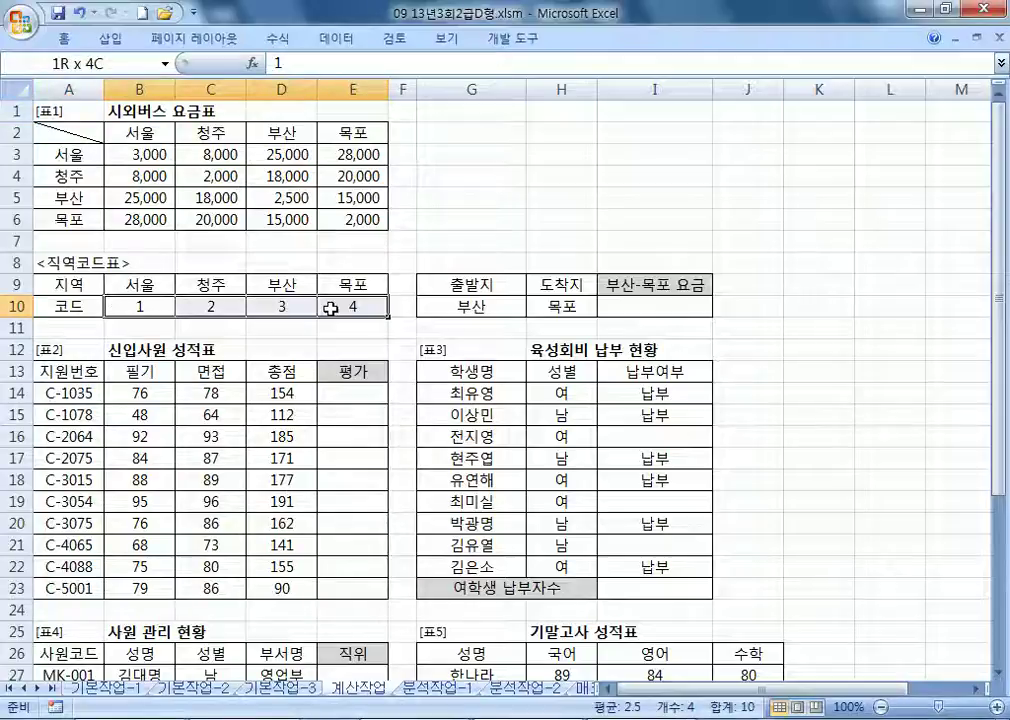
{"action": "left_click", "coordinate": [636, 306]}
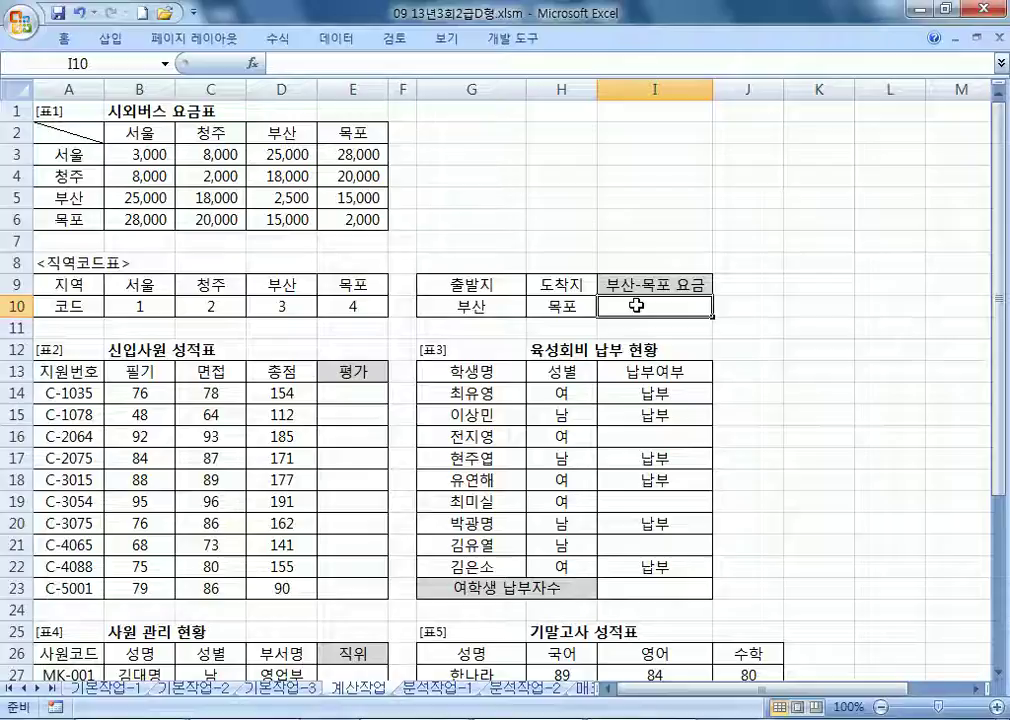
Step: Return to the Notepad notes and list the functions "INDEX, HLOOKUP" under the first task
{"action": "key", "text": "alt+Tab"}
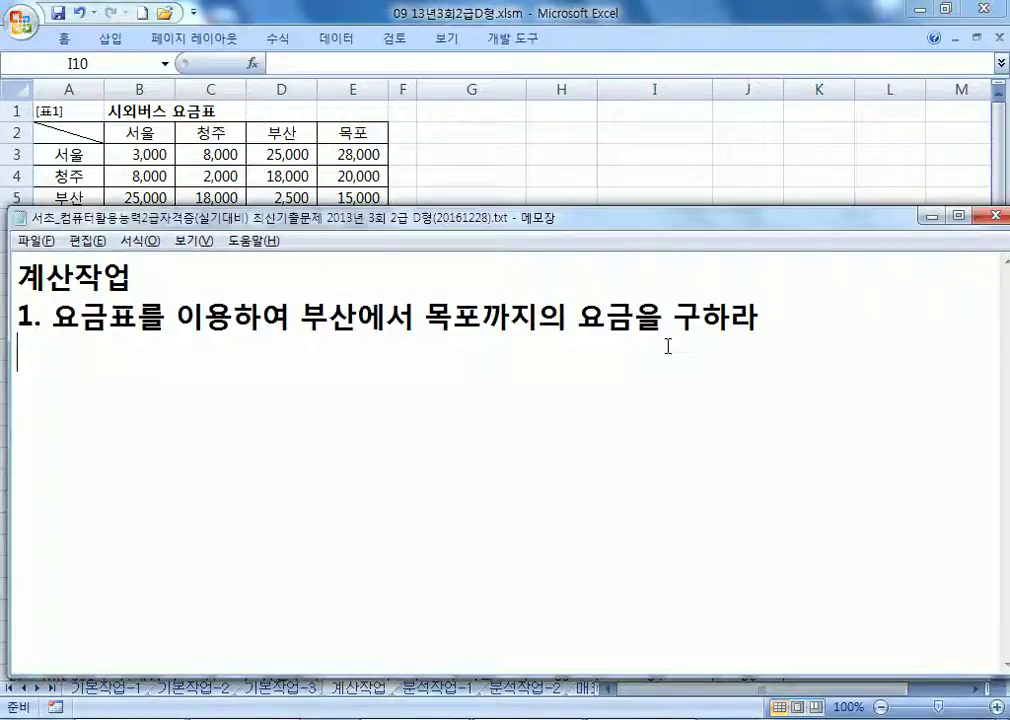
{"action": "type", "text": "ㅑ"}
{"action": "key", "text": "BackSpace"}
{"action": "key", "text": "Hangul"}
{"action": "type", "text": "INDEX"}
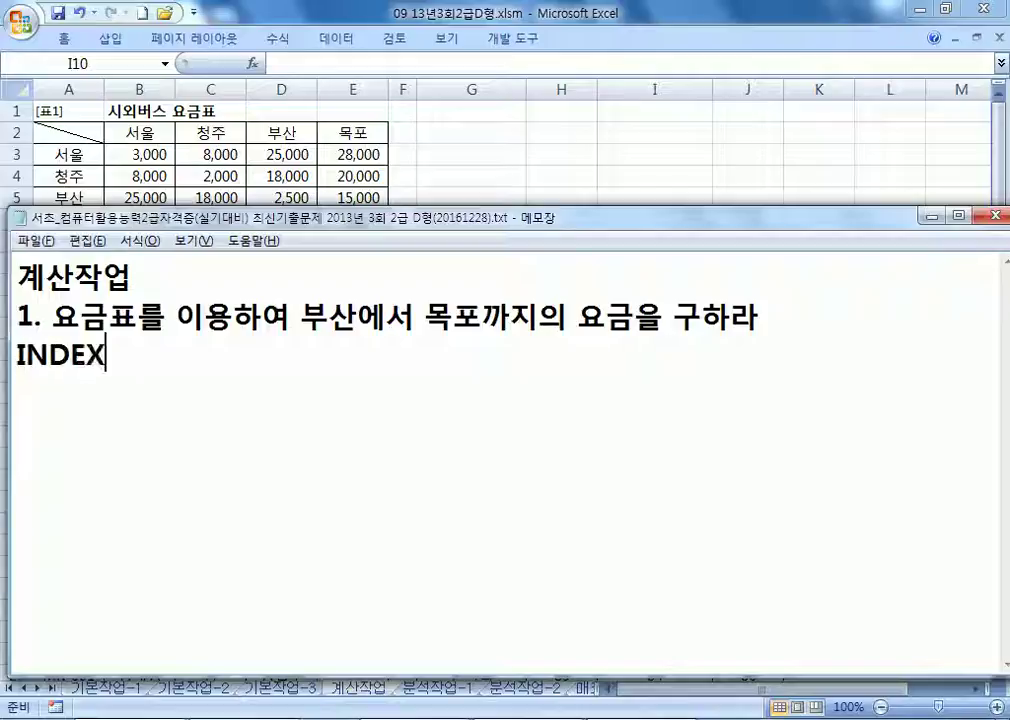
{"action": "type", "text": ", HLOOKUP"}
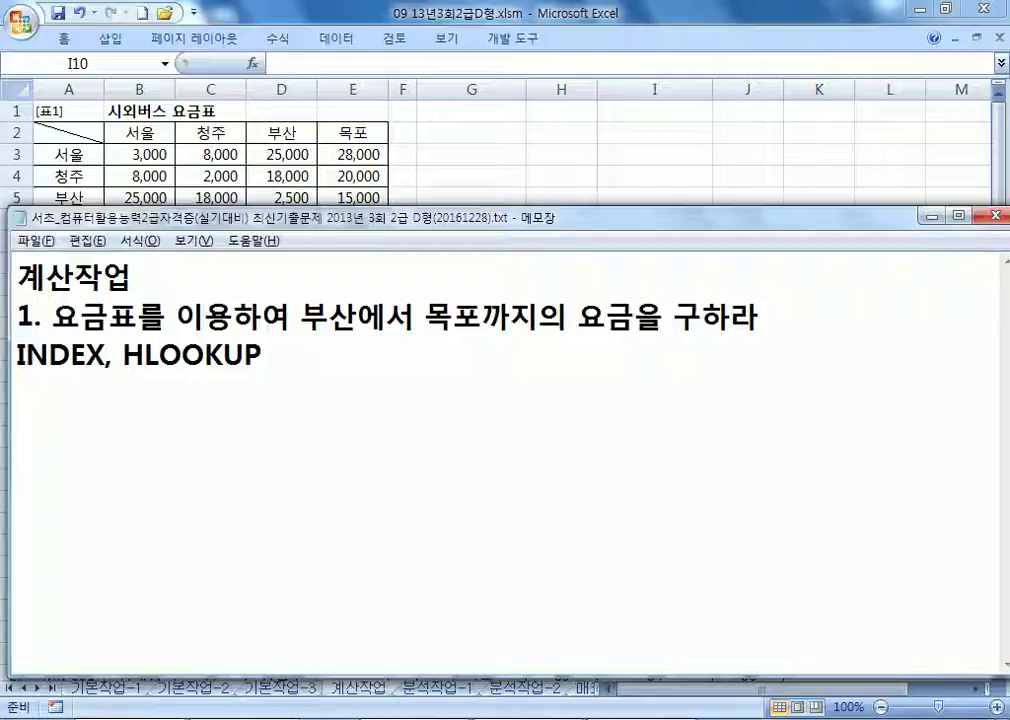
Step: Write the syntax line "=INDEX(범위, 줄, 칸)" under the function list in the notes
{"action": "type", "text": "=INDEX"}
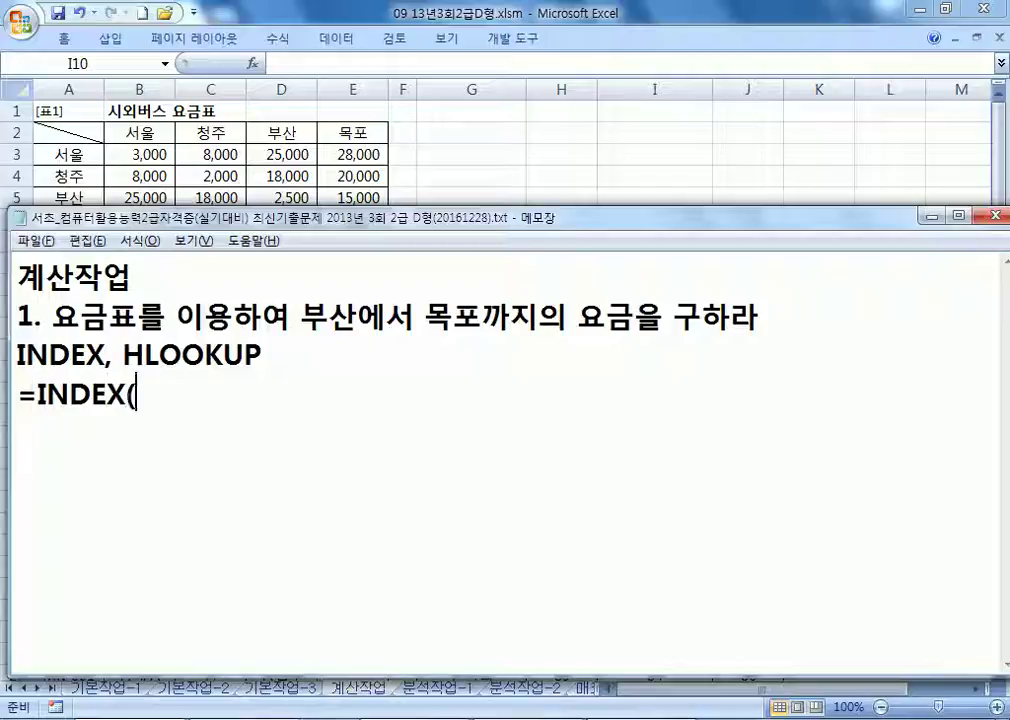
{"action": "type", "text": "(범위, 줄, 칸)"}
{"action": "key", "text": "Return"}
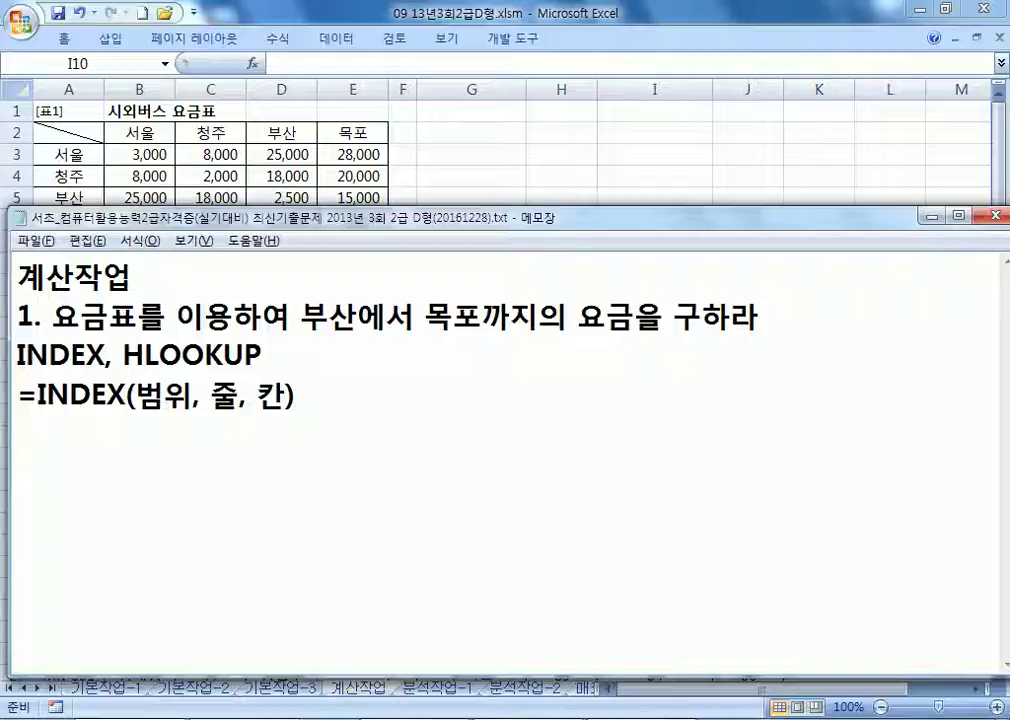
Step: Append the explanation ": 범위에서 줄/칸에 해당하는 셀을 선택" to the INDEX syntax line and start a new line
{"action": "key", "text": "BackSpace"}
{"action": "type", "text": ": 해당ㅂ범위에서"}
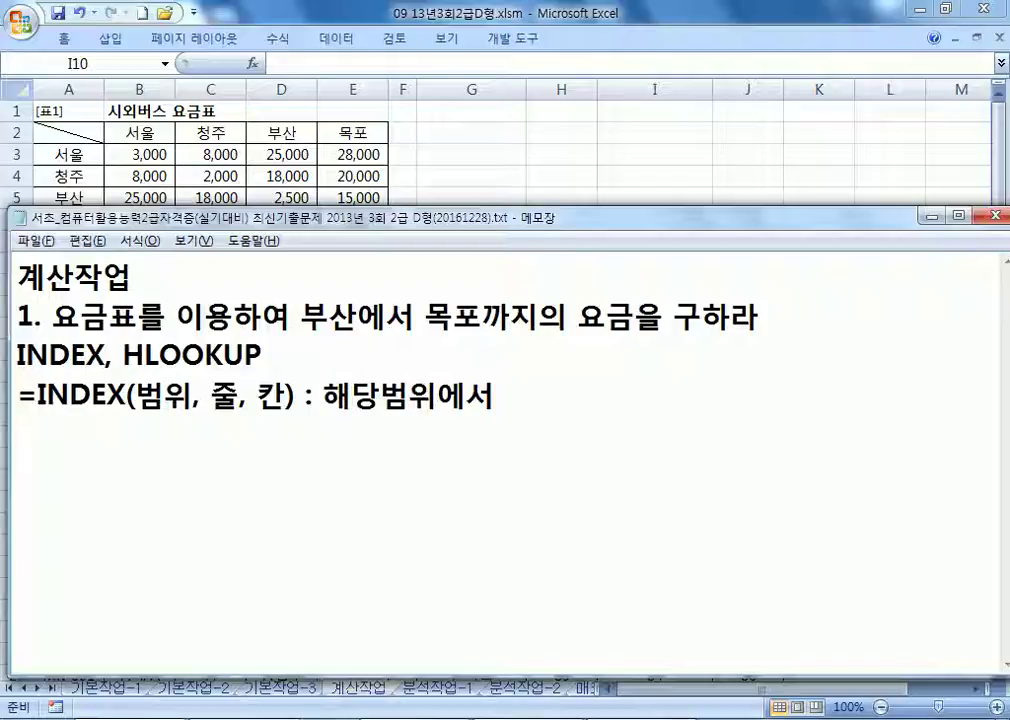
{"action": "type", "text": "줄"}
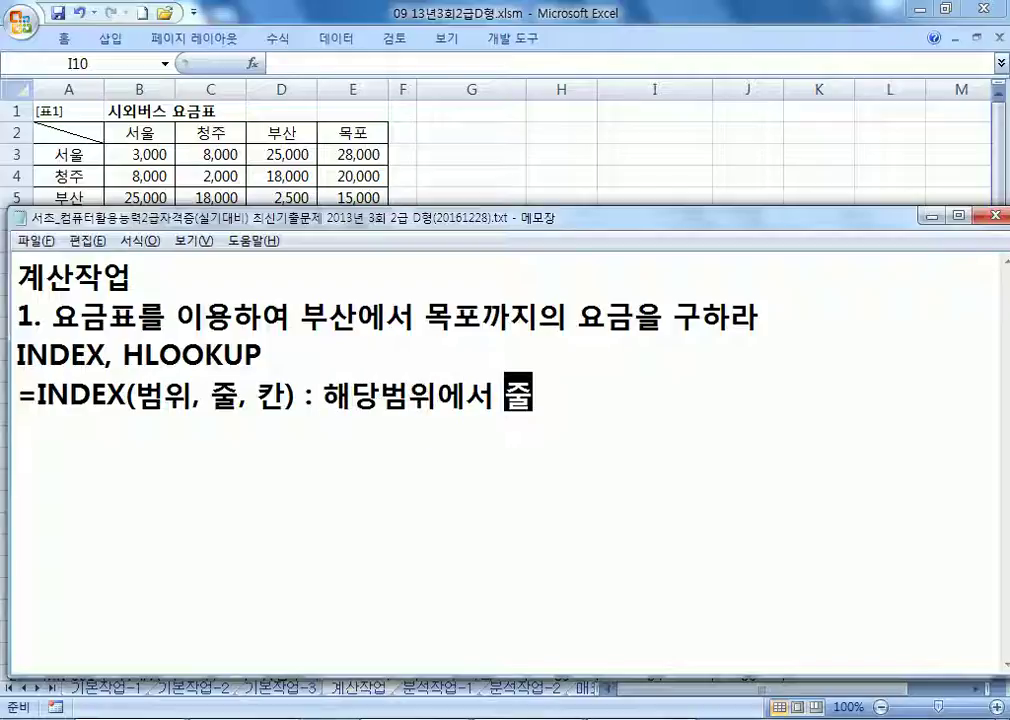
{"action": "type", "text": "/칸에"}
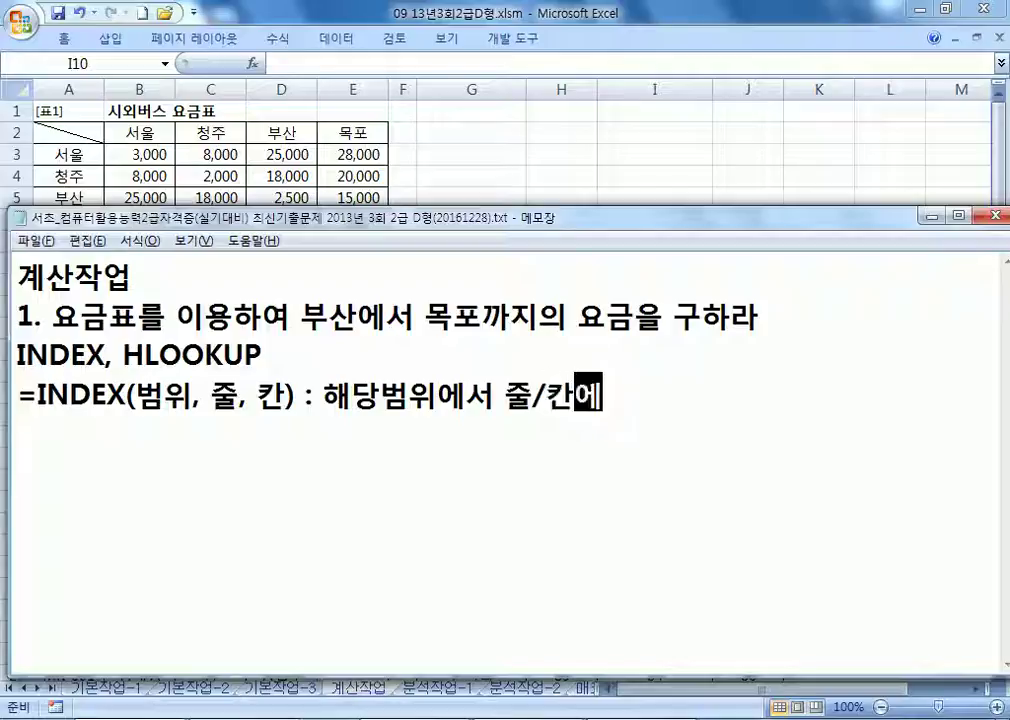
{"action": "type", "text": " 해당하는"}
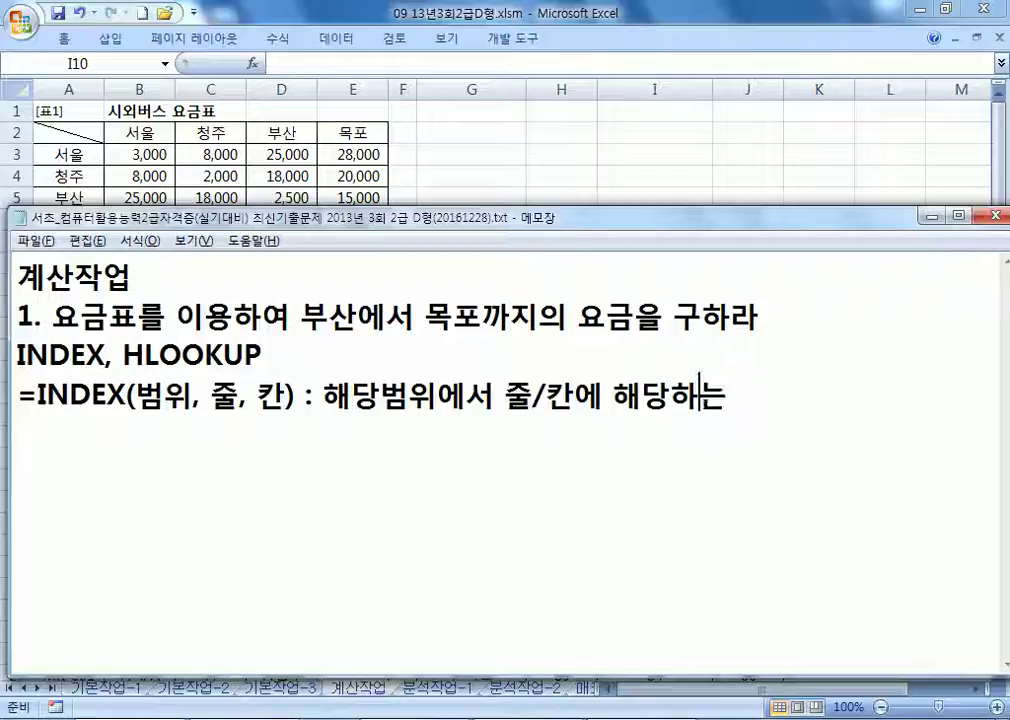
{"action": "left_click", "coordinate": [467, 397]}
{"action": "key", "text": "Left"}
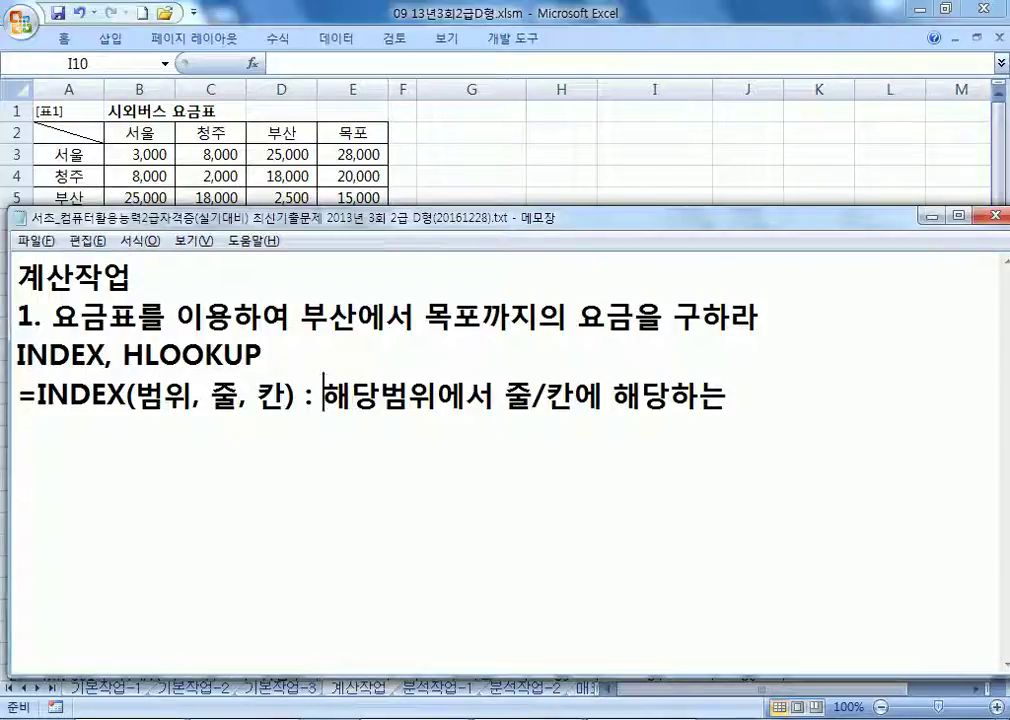
{"action": "key", "text": "Delete"}
{"action": "key", "text": "Delete"}
{"action": "key", "text": "End"}
{"action": "type", "text": "셀을 선택"}
{"action": "key", "text": "Return"}
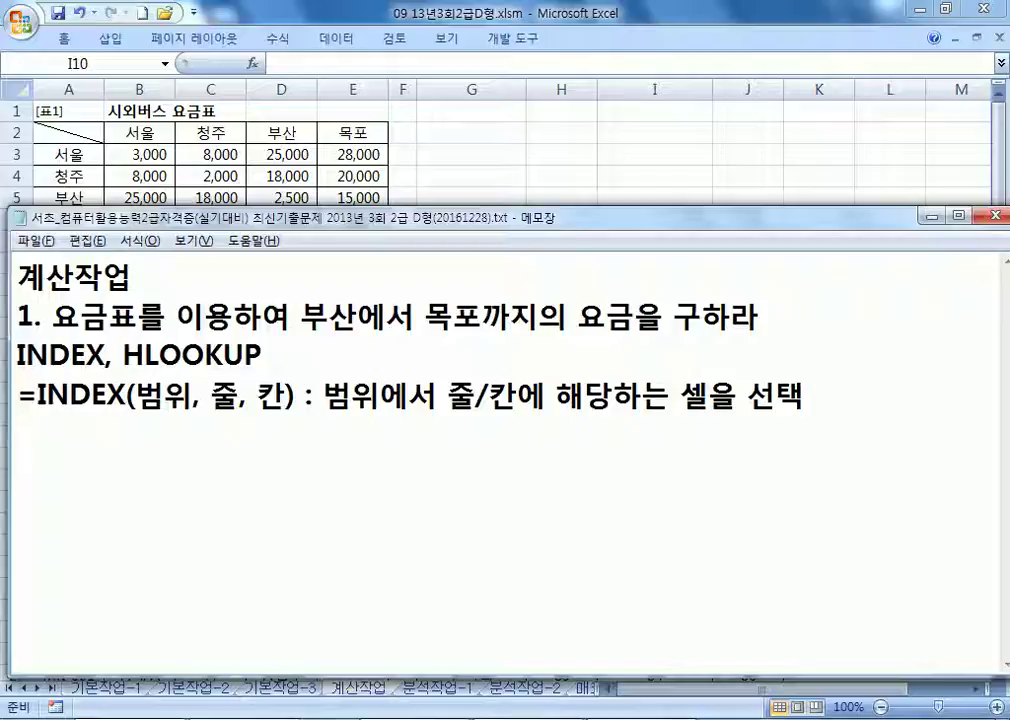
Step: Switch to Excel, trace the 부산 row to the 목포 column, and fill the fare cell E5 with yellow
{"action": "key", "text": "alt+Tab"}
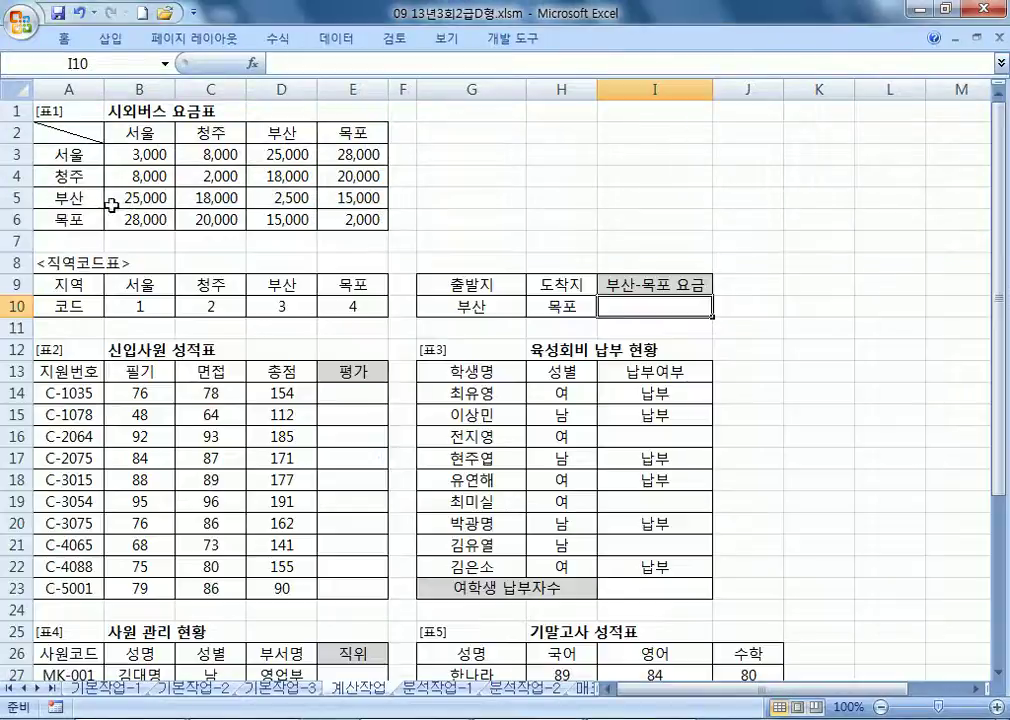
{"action": "left_click", "coordinate": [62, 197]}
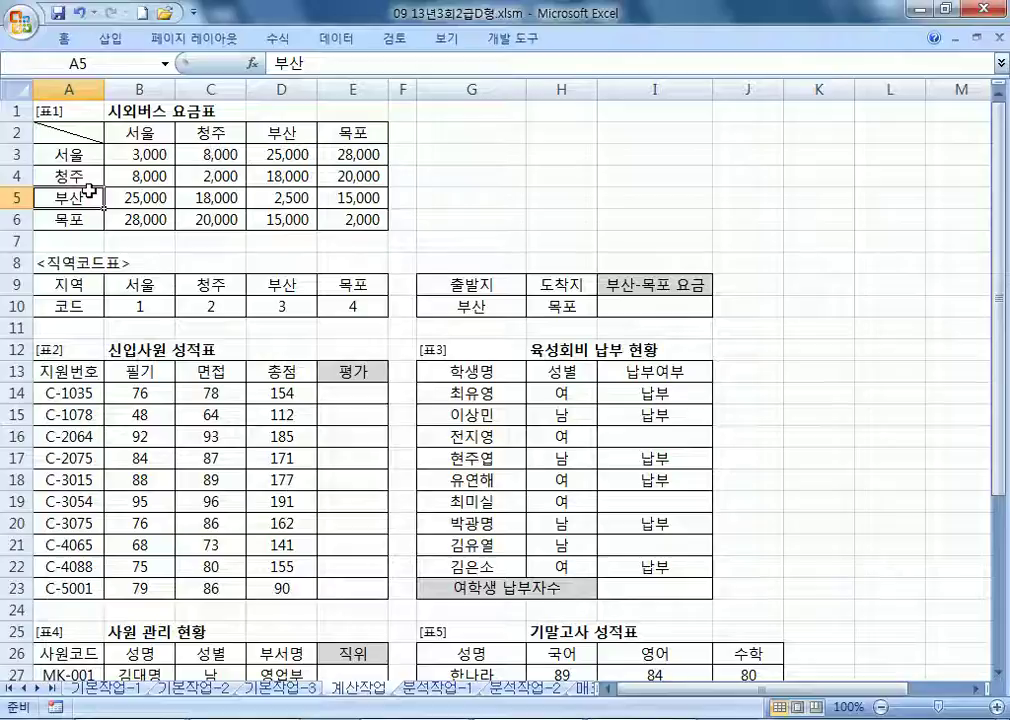
{"action": "left_click", "coordinate": [365, 198]}
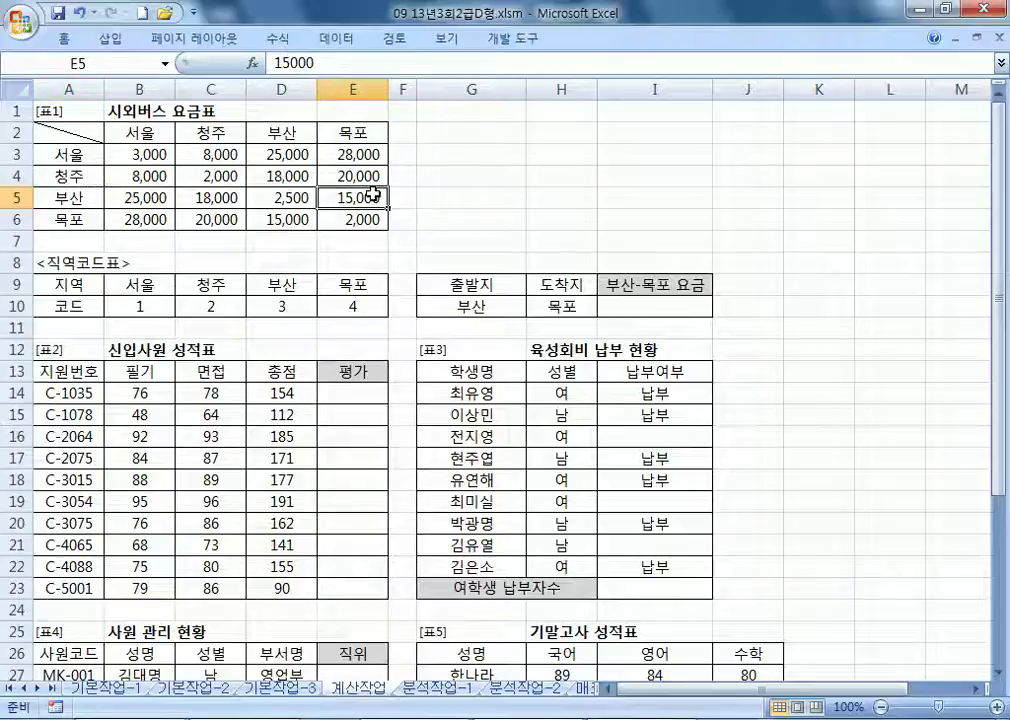
{"action": "left_click", "coordinate": [70, 197]}
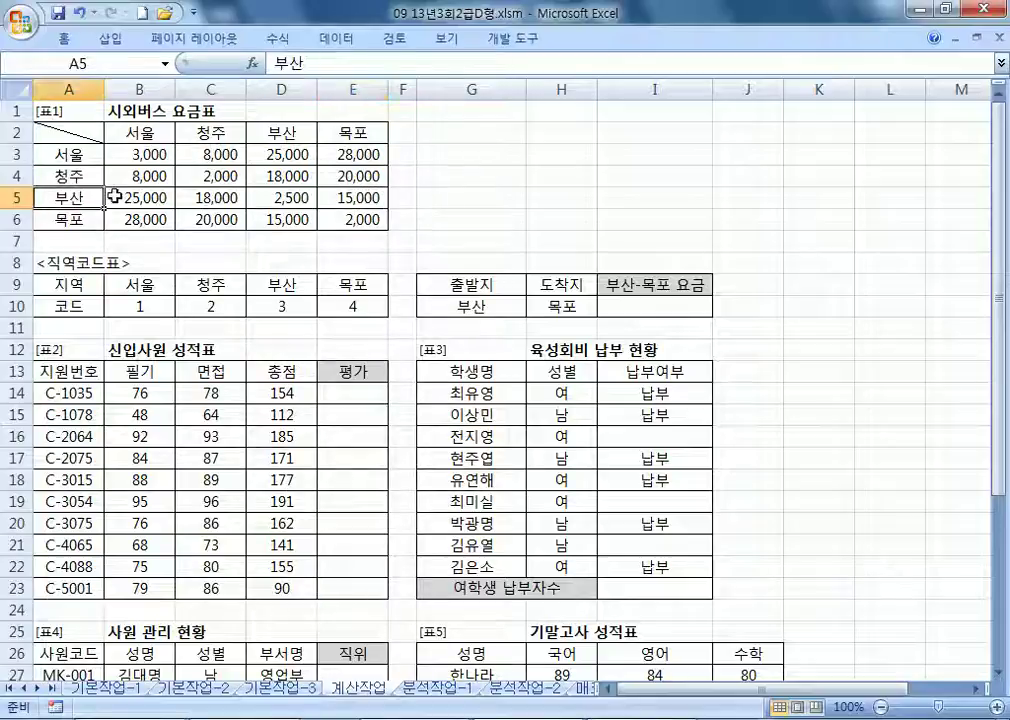
{"action": "left_click", "coordinate": [347, 197]}
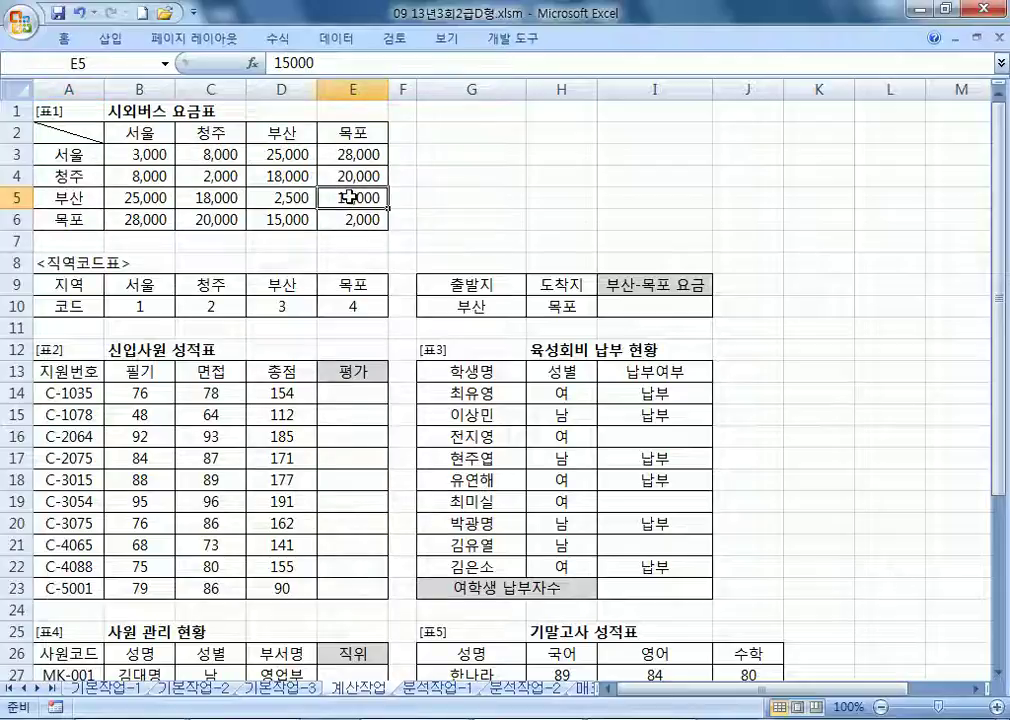
{"action": "right_click", "coordinate": [349, 195]}
{"action": "left_click", "coordinate": [478, 172]}
{"action": "left_click", "coordinate": [510, 321]}
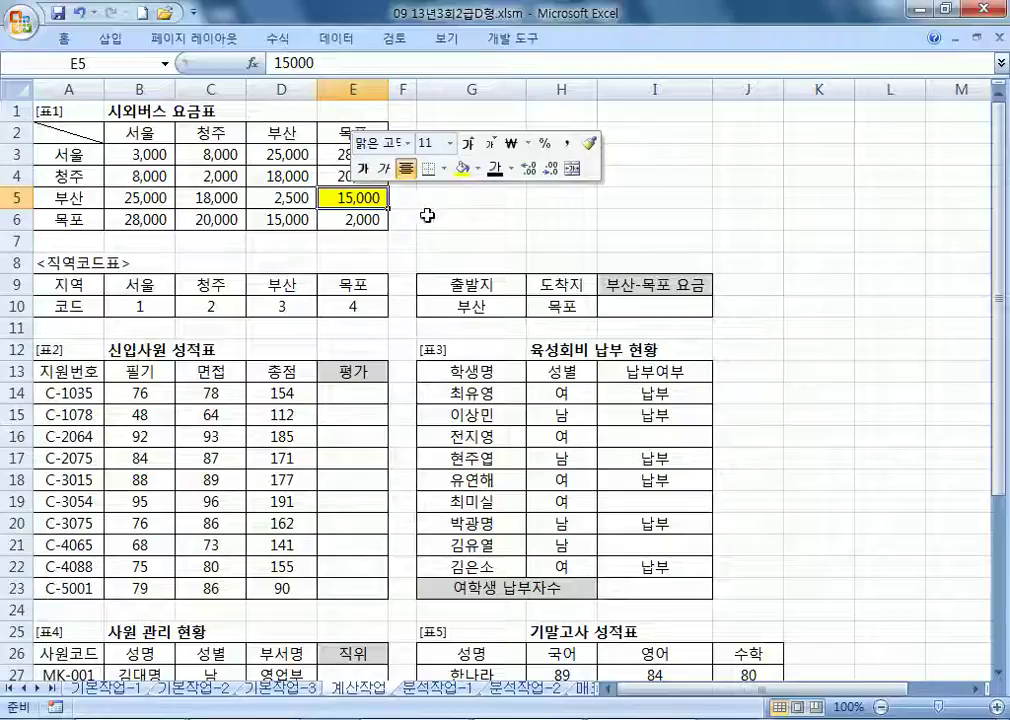
{"action": "left_click", "coordinate": [486, 204]}
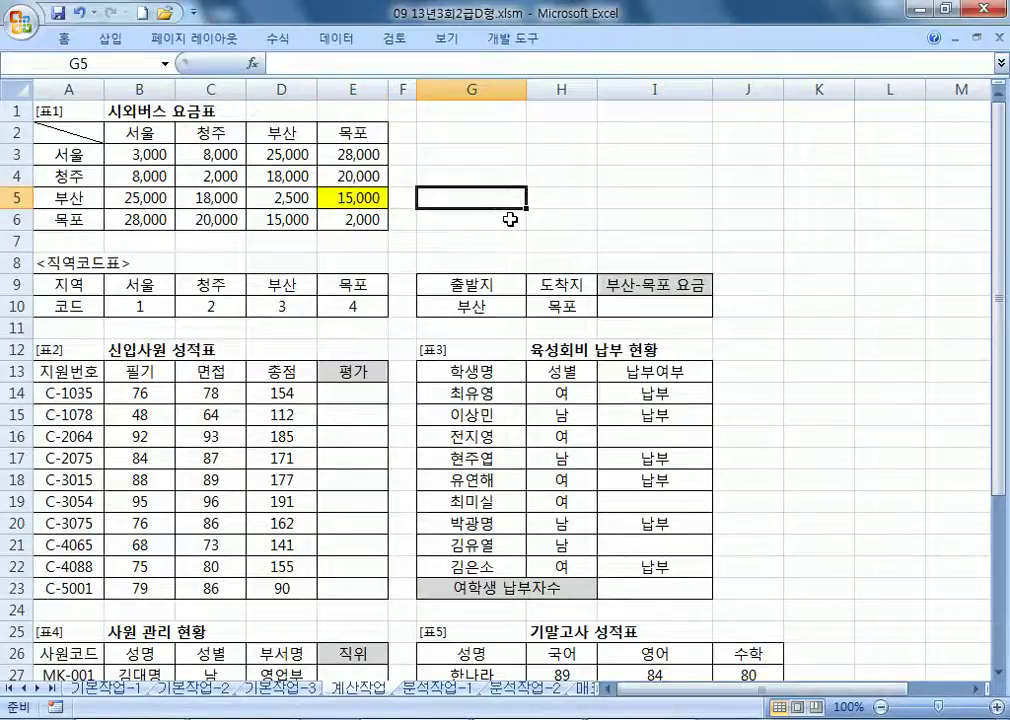
Step: Enlarge the fare table and begin an INDEX formula in the empty cell G5
{"action": "scroll", "coordinate": [512, 219], "scroll_direction": "up", "scroll_amount": 2, "text": "ctrl"}
{"action": "key", "text": "Home"}
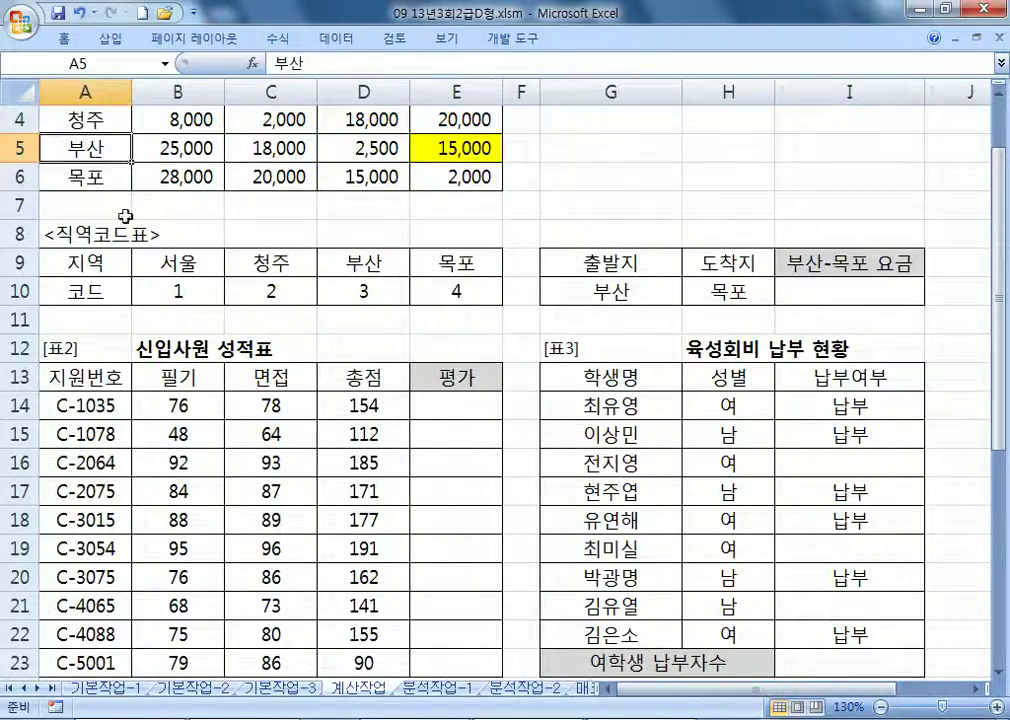
{"action": "scroll", "coordinate": [86, 171], "scroll_direction": "up", "scroll_amount": 1}
{"action": "left_click", "coordinate": [86, 142]}
{"action": "scroll", "coordinate": [86, 142], "scroll_direction": "up", "scroll_amount": 2, "text": "ctrl"}
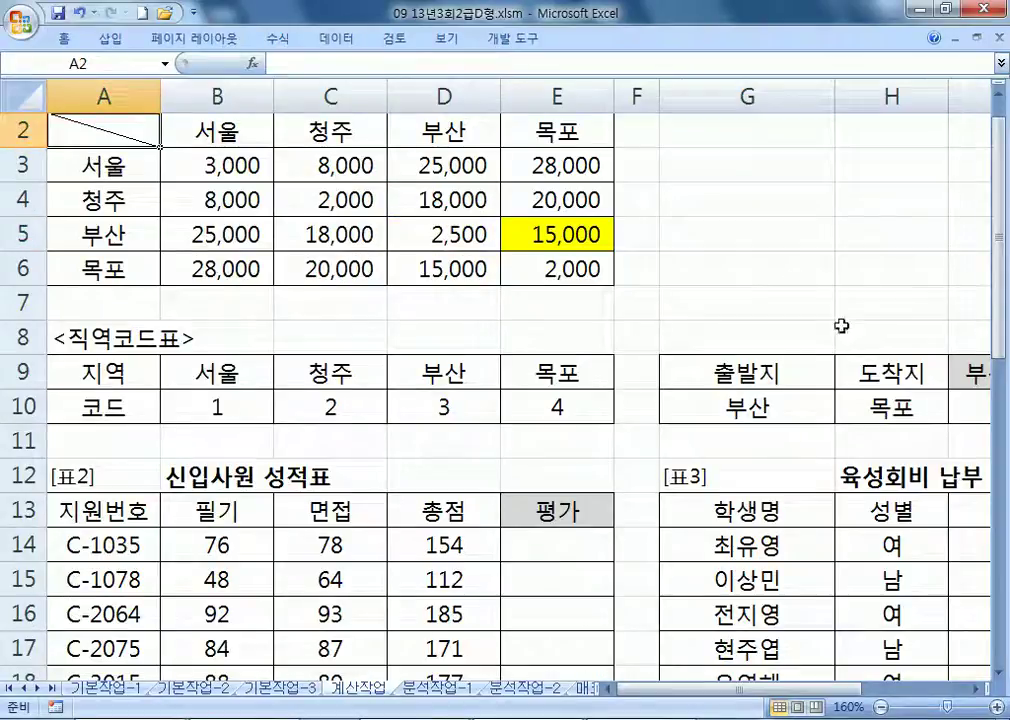
{"action": "left_click", "coordinate": [748, 404]}
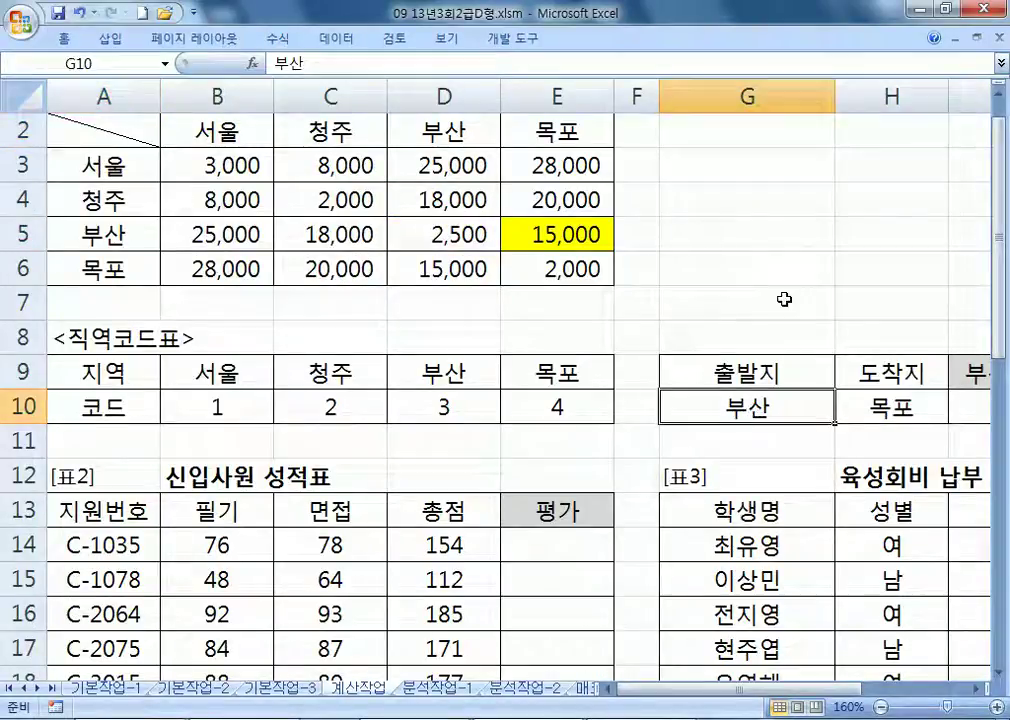
{"action": "left_click", "coordinate": [735, 240]}
{"action": "type", "text": "=ㅑㅜㄴㄷ"}
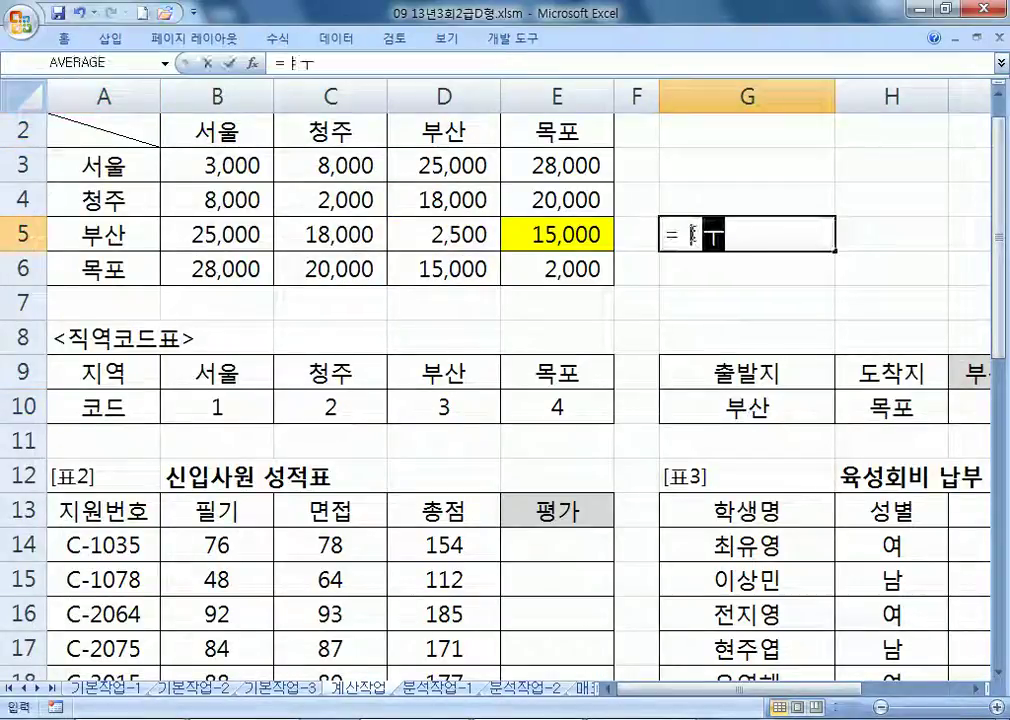
{"action": "key", "text": "BackSpace"}
{"action": "key", "text": "BackSpace"}
{"action": "key", "text": "BackSpace"}
{"action": "key", "text": "BackSpace"}
{"action": "type", "text": "INSE"}
{"action": "key", "text": "BackSpace"}
{"action": "key", "text": "BackSpace"}
{"action": "type", "text": "SE"}
{"action": "key", "text": "BackSpace"}
{"action": "key", "text": "BackSpace"}
{"action": "type", "text": "DEX("}
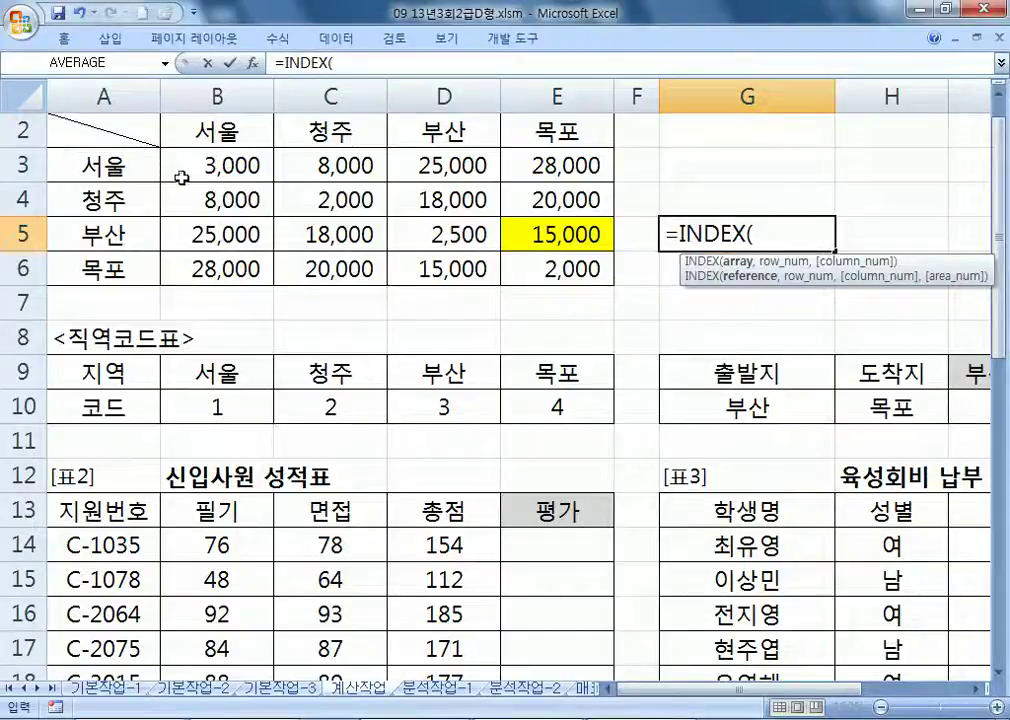
Step: Complete the G5 formula as =INDEX(B3:E6,3,4), using the fare range with row 3 and column 4
{"action": "left_click_drag", "start_coordinate": [205, 176], "coordinate": [518, 269]}
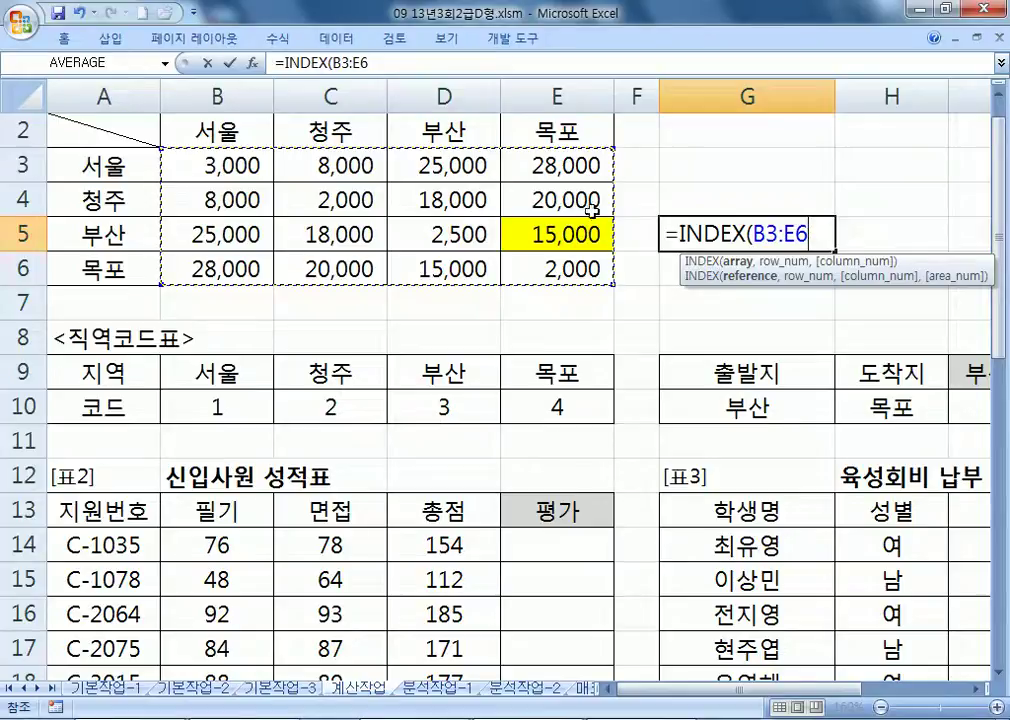
{"action": "type", "text": ","}
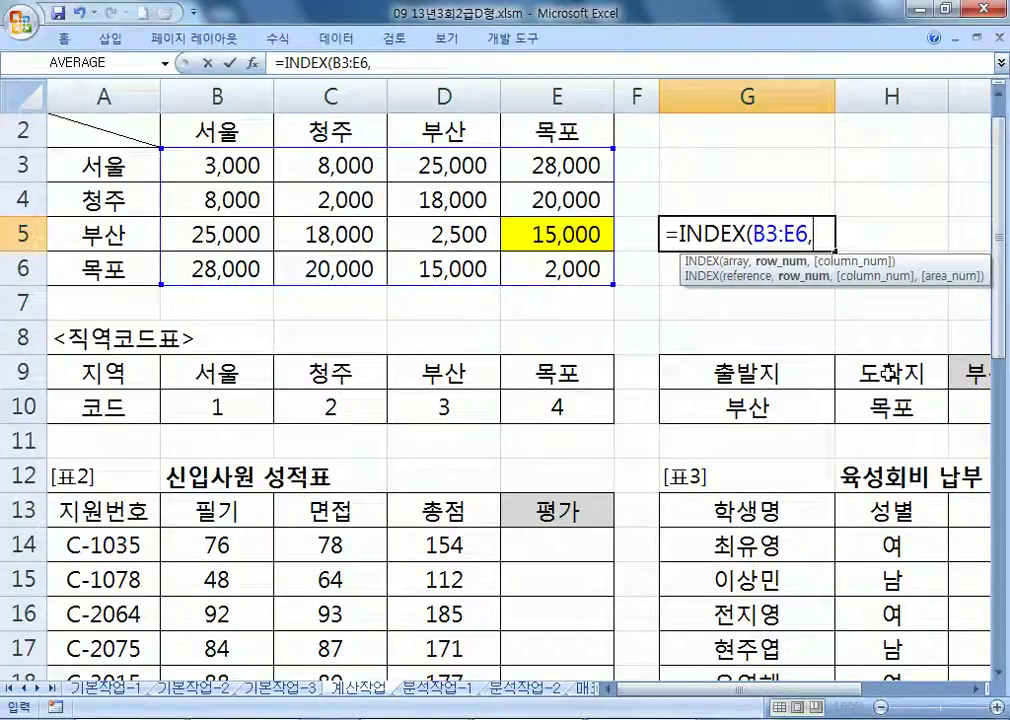
{"action": "type", "text": "3,"}
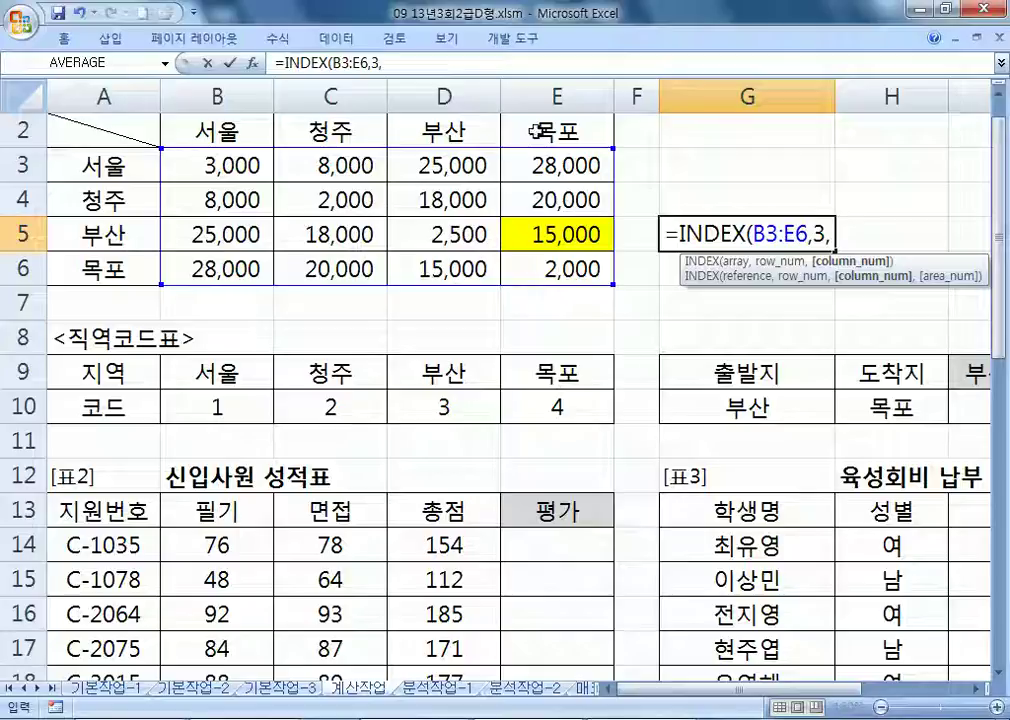
{"action": "type", "text": "4"}
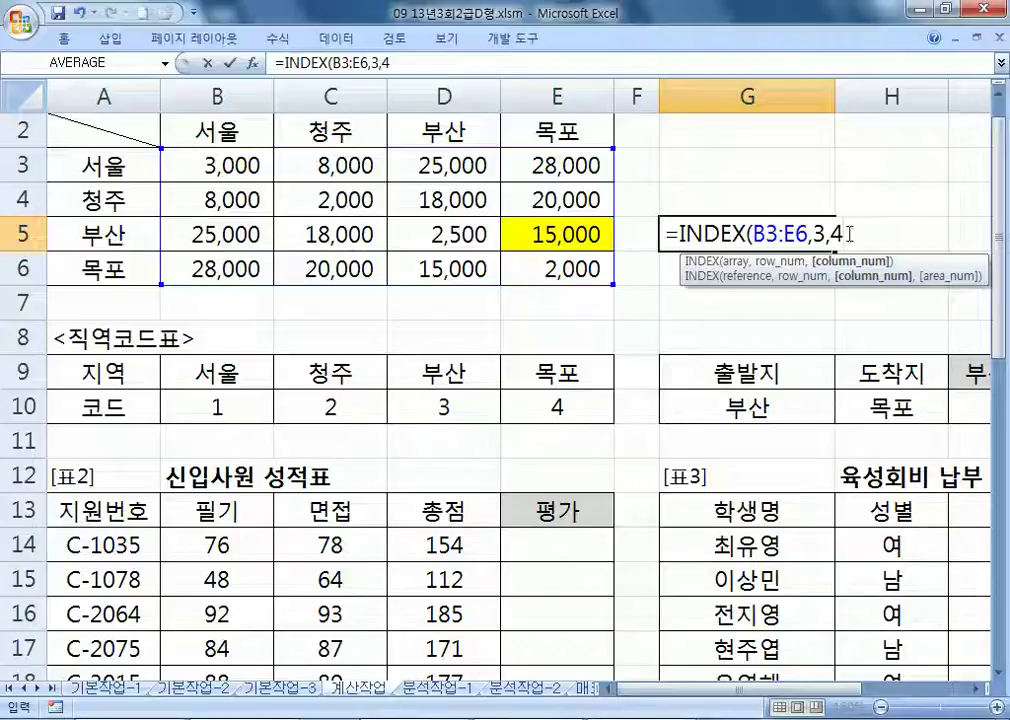
{"action": "key", "text": "Return"}
{"action": "key", "text": "Up"}
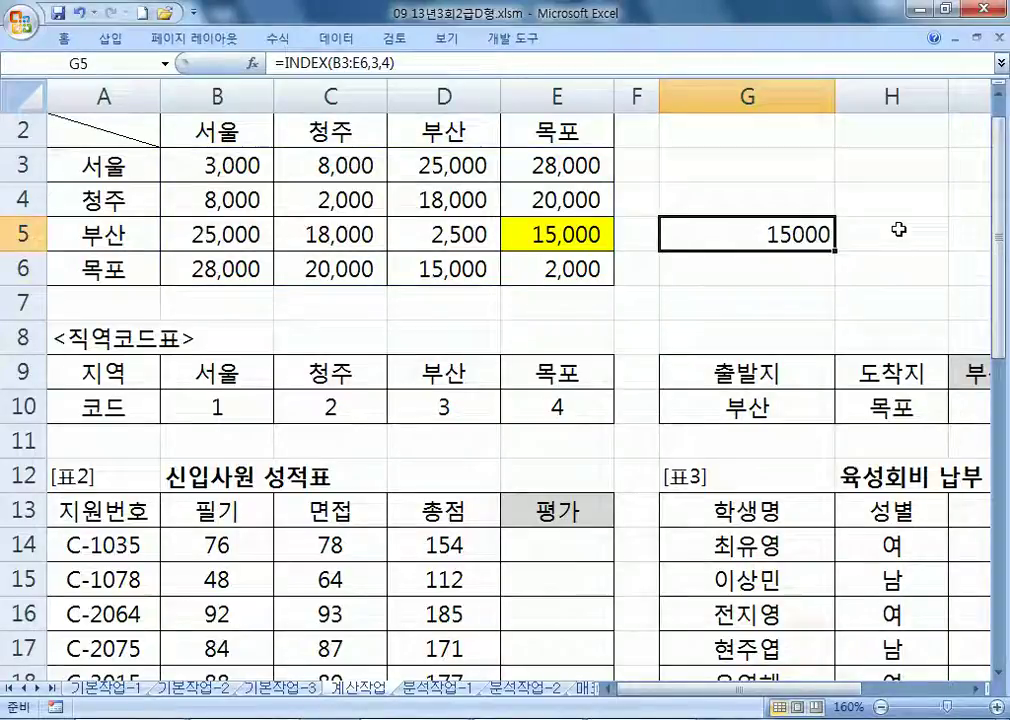
Step: Check the INDEX logic by counting to the third row and fourth column within the fare range B3:E6
{"action": "key", "text": "Left"}
{"action": "key", "text": "Left"}
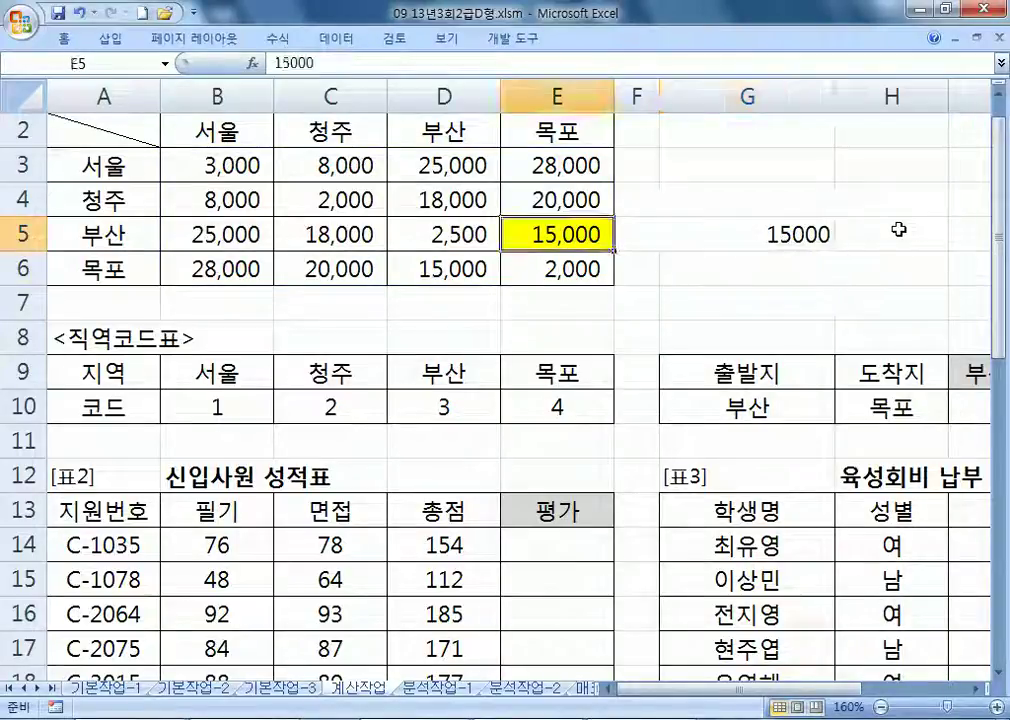
{"action": "left_click_drag", "start_coordinate": [262, 167], "coordinate": [527, 275]}
{"action": "key", "text": "Return"}
{"action": "key", "text": "Return"}
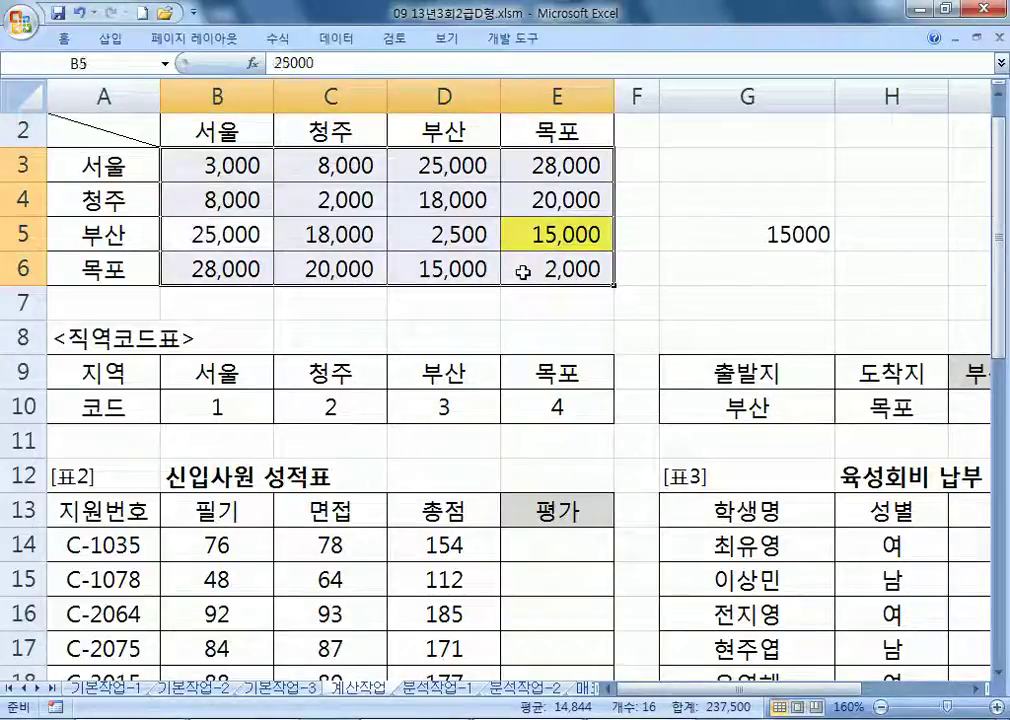
{"action": "key", "text": "Tab"}
{"action": "key", "text": "Tab"}
{"action": "key", "text": "Tab"}
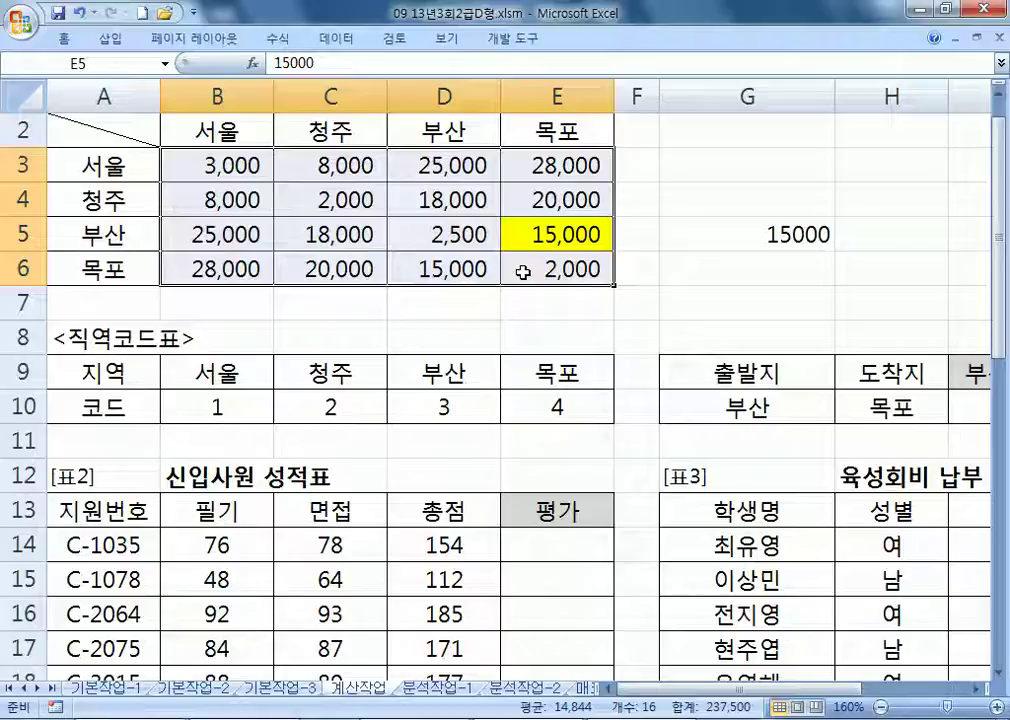
{"action": "left_click", "coordinate": [533, 241]}
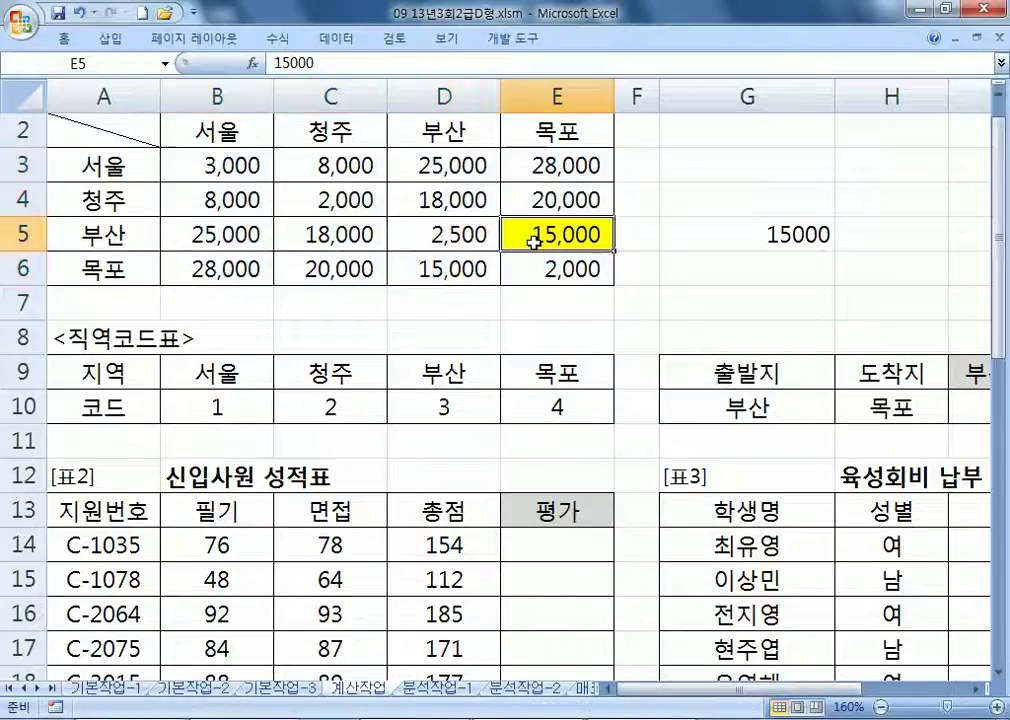
{"action": "left_click_drag", "start_coordinate": [60, 128], "coordinate": [104, 266]}
{"action": "left_click_drag", "start_coordinate": [198, 166], "coordinate": [548, 275]}
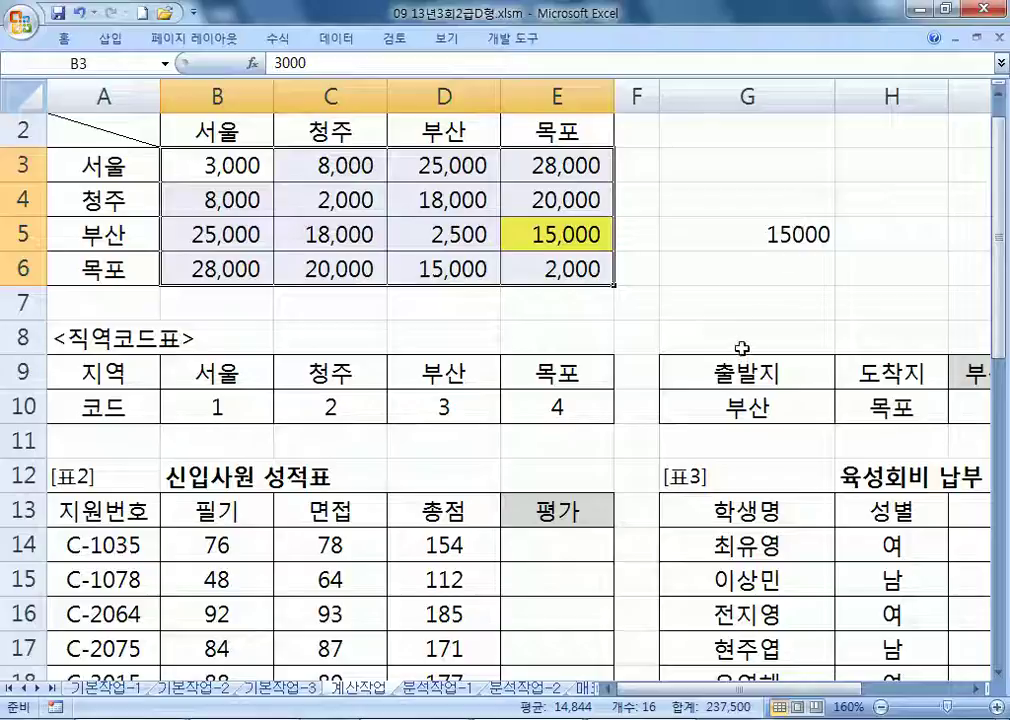
Step: Copy the formula =INDEX(B3:E6,3,4) from G5 into the Notepad notes below the syntax line and compare it with the fare table
{"action": "left_click", "coordinate": [726, 220]}
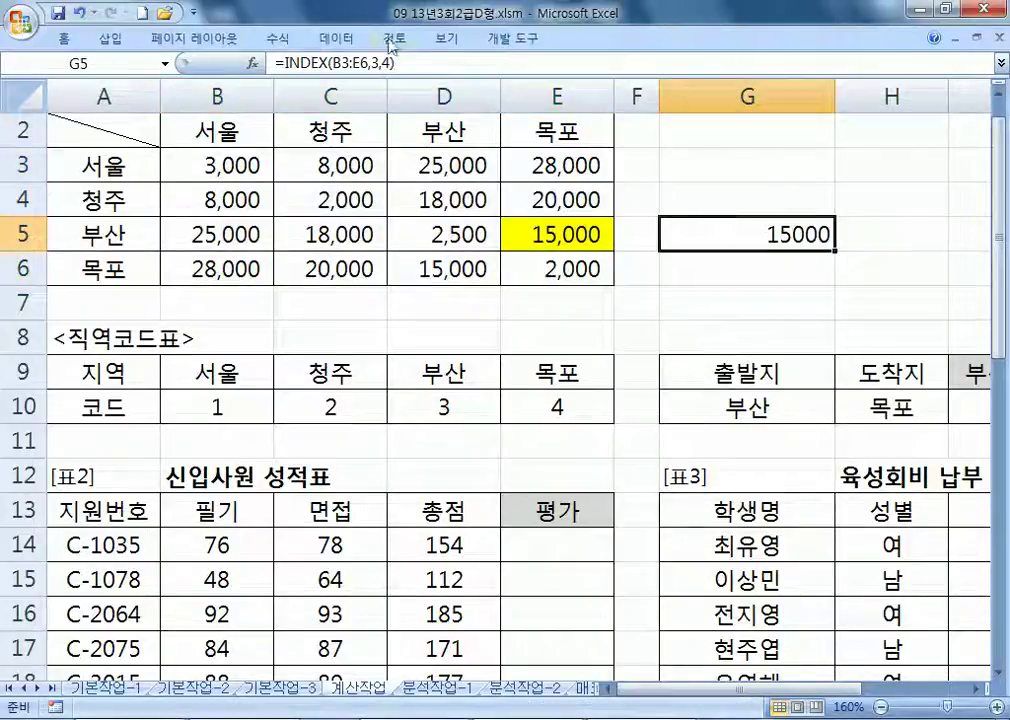
{"action": "key", "text": "F2"}
{"action": "key", "text": "ctrl+c"}
{"action": "key", "text": "alt+Tab"}
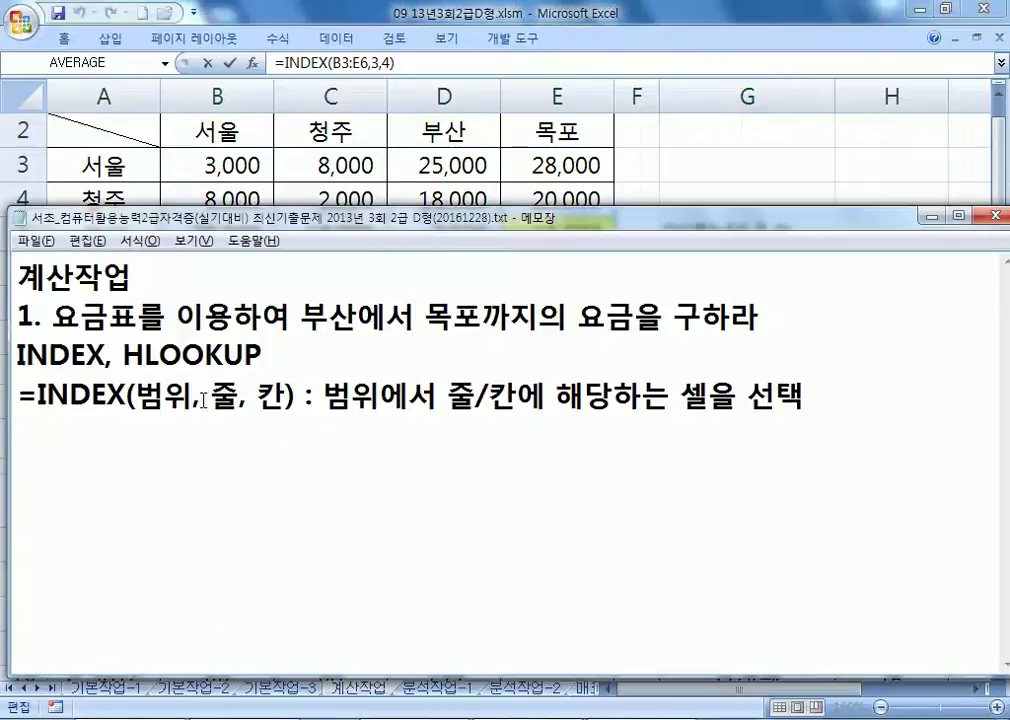
{"action": "key", "text": "ctrl+v"}
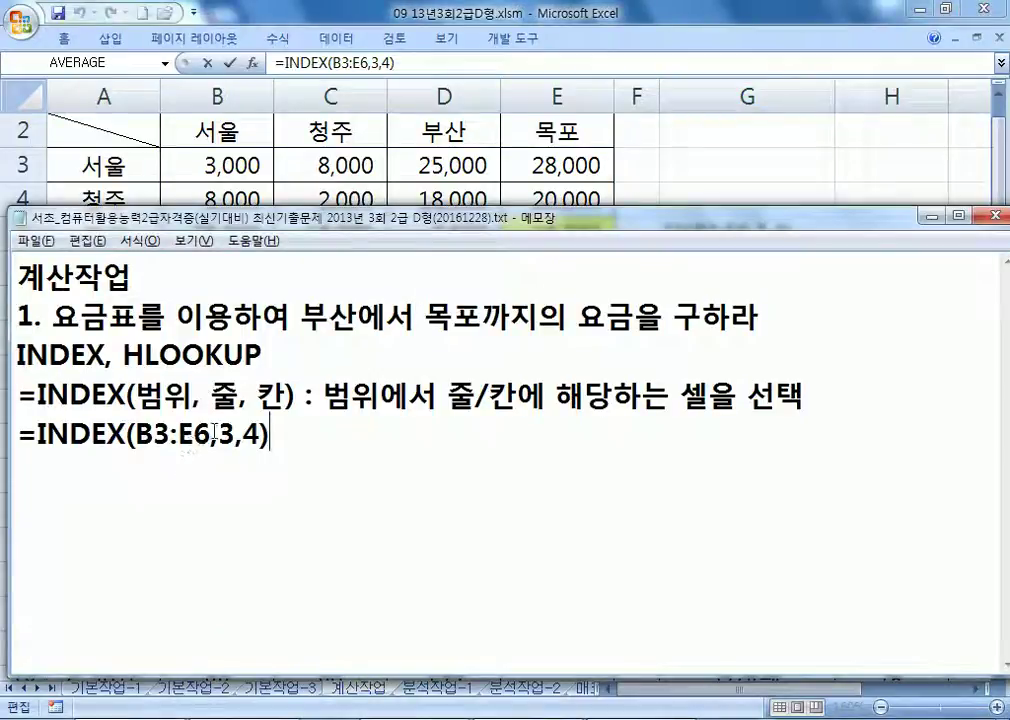
{"action": "left_click_drag", "start_coordinate": [150, 218], "coordinate": [171, 507]}
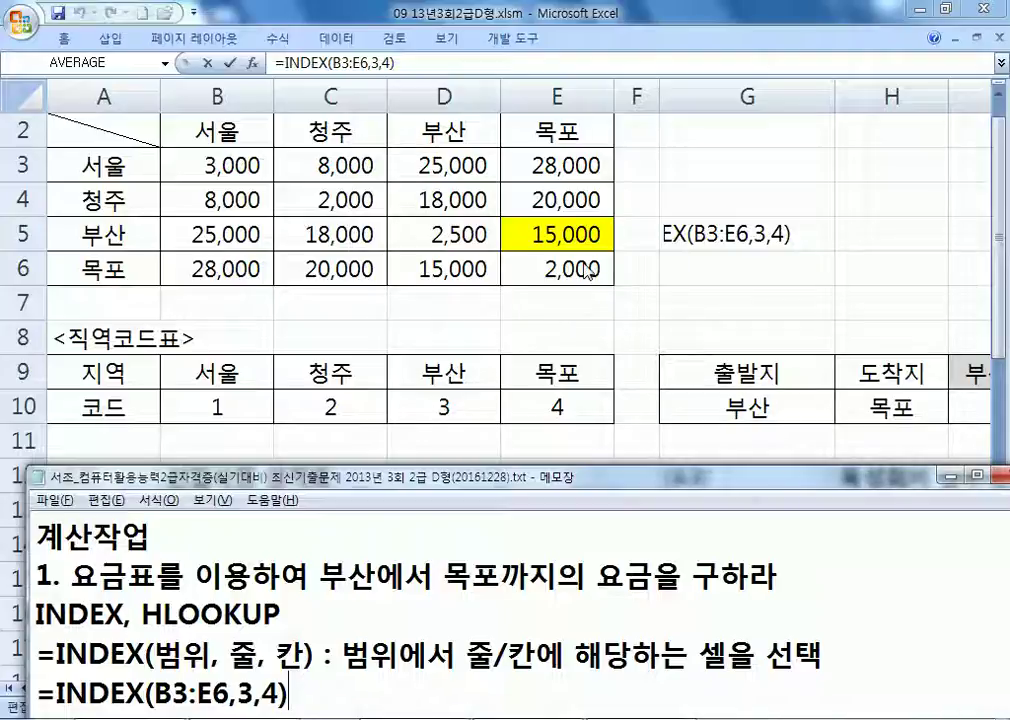
{"action": "left_click_drag", "start_coordinate": [496, 466], "coordinate": [448, 245]}
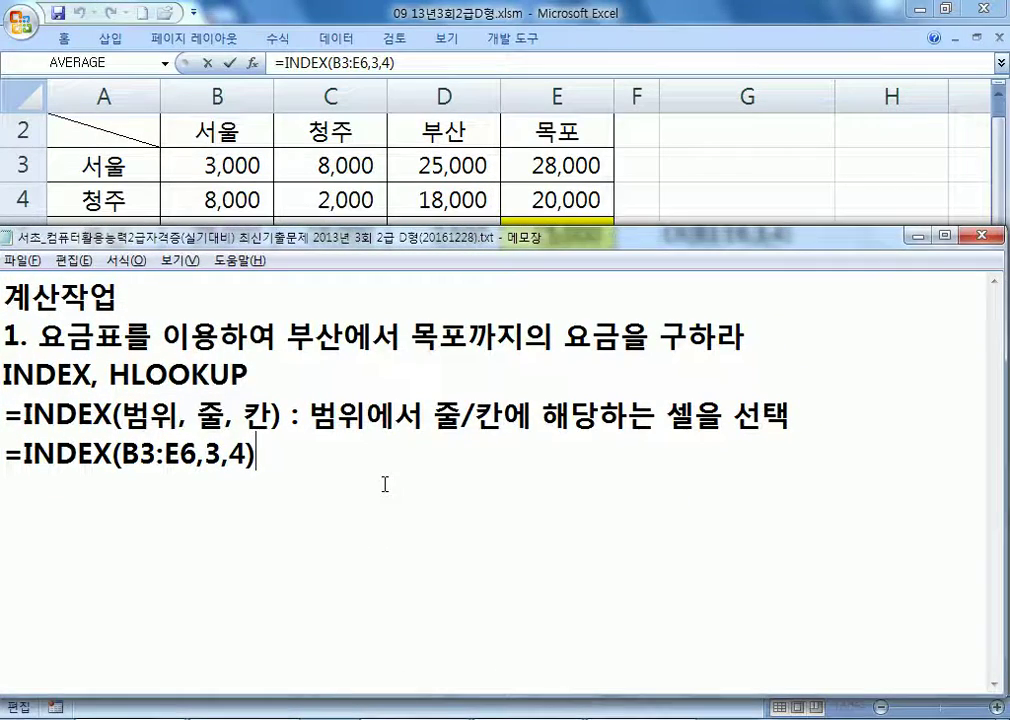
Step: Switch back to the Excel workbook and commit the INDEX formula in G5
{"action": "key", "text": "alt+Tab"}
{"action": "key", "text": "Return"}
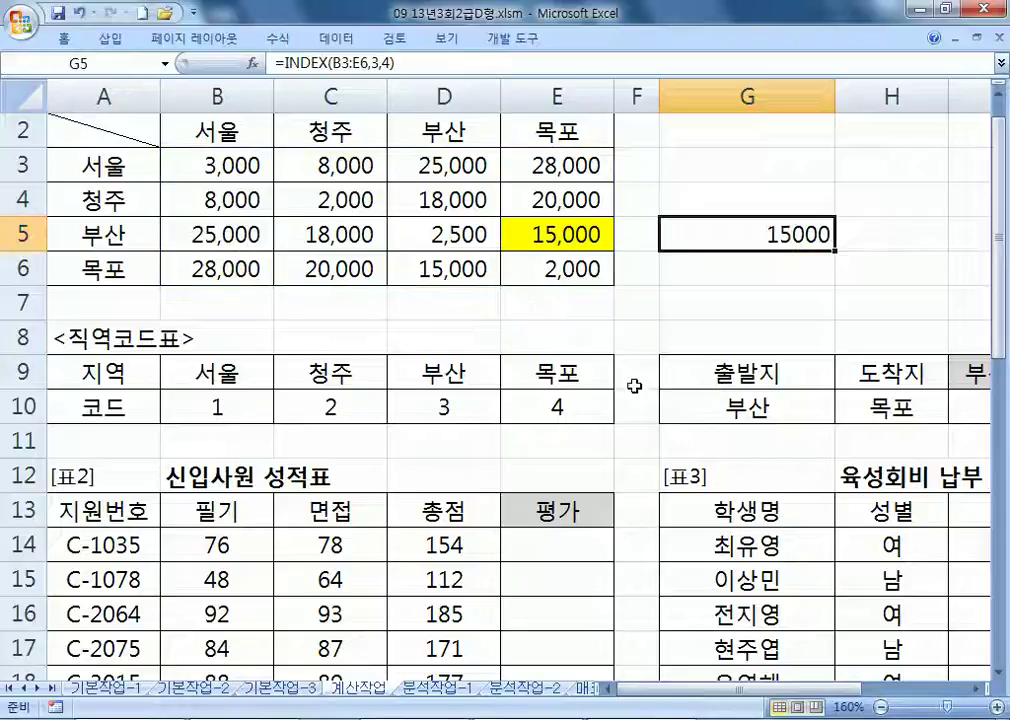
Step: Compare the departure and arrival cells G10 and H10 with the codes for 부산 and 목포 in the region code table
{"action": "left_click", "coordinate": [727, 407]}
{"action": "left_click", "coordinate": [845, 411]}
{"action": "left_click", "coordinate": [754, 412]}
{"action": "left_click", "coordinate": [857, 407]}
{"action": "left_click", "coordinate": [735, 407]}
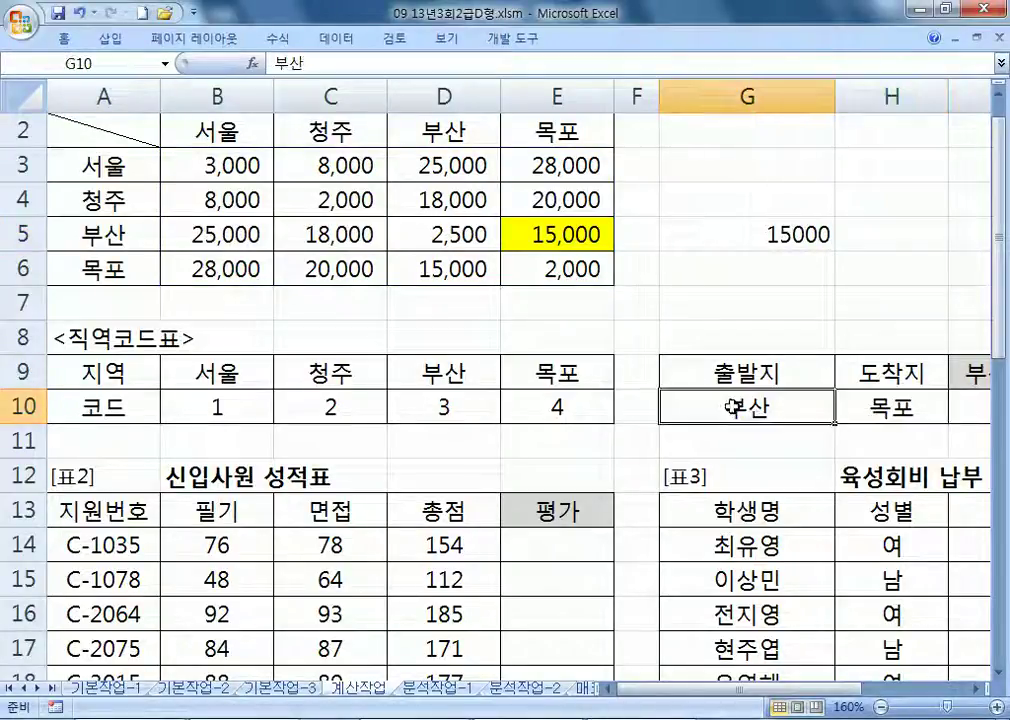
{"action": "left_click", "coordinate": [872, 408]}
{"action": "left_click", "coordinate": [760, 408]}
{"action": "left_click", "coordinate": [843, 410]}
{"action": "left_click", "coordinate": [755, 410]}
{"action": "left_click", "coordinate": [840, 410]}
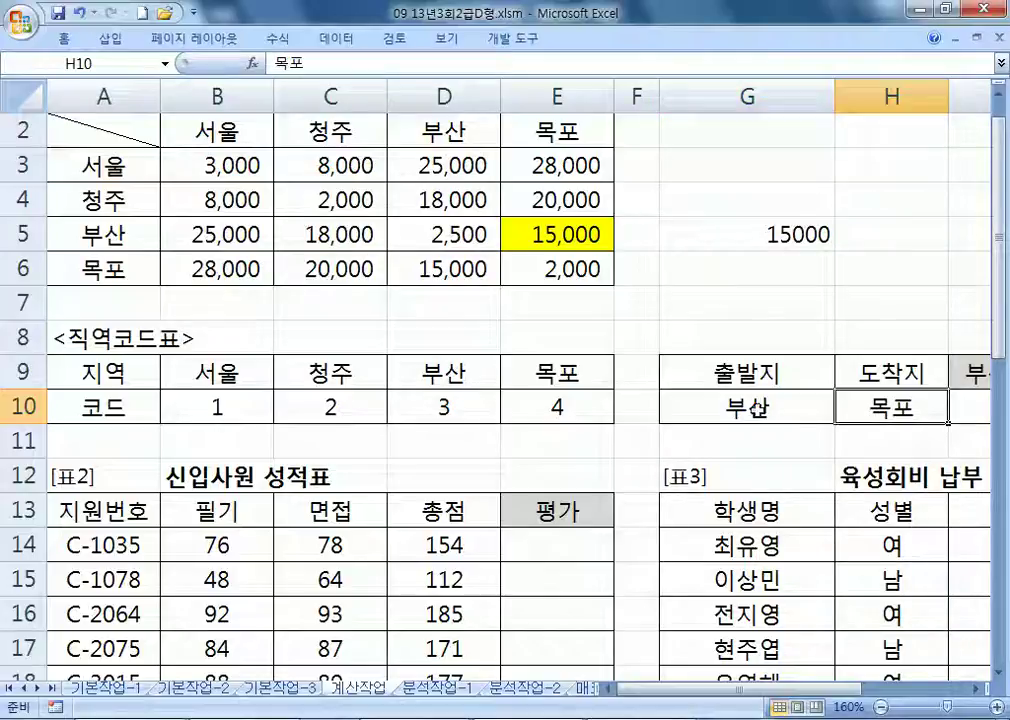
{"action": "left_click", "coordinate": [757, 410]}
{"action": "left_click", "coordinate": [845, 405]}
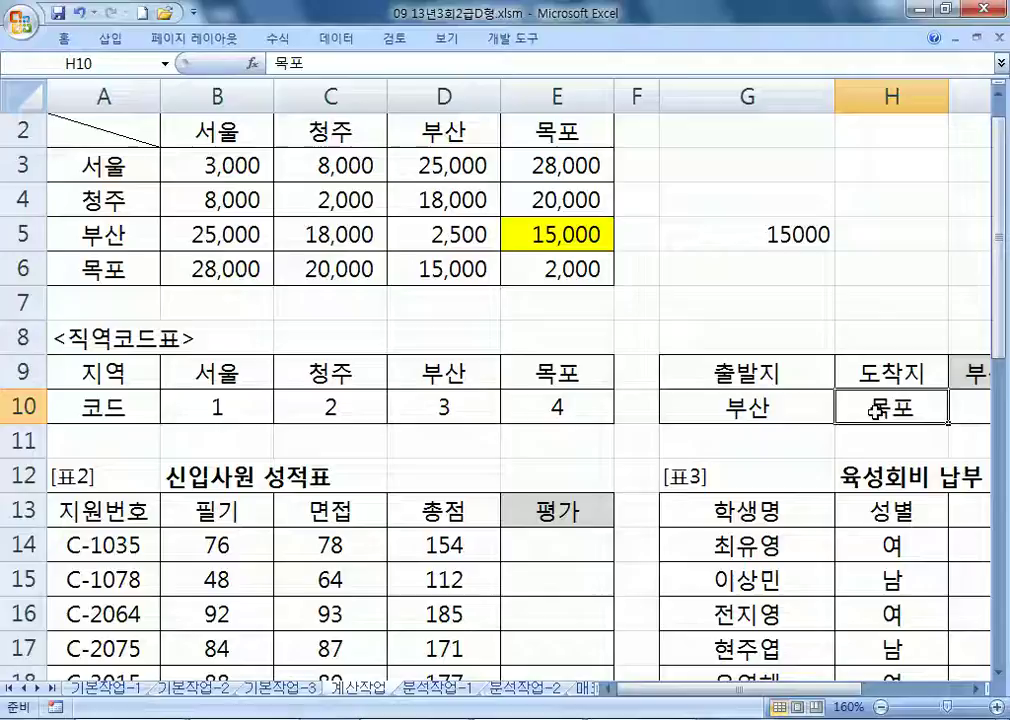
{"action": "left_click", "coordinate": [772, 410]}
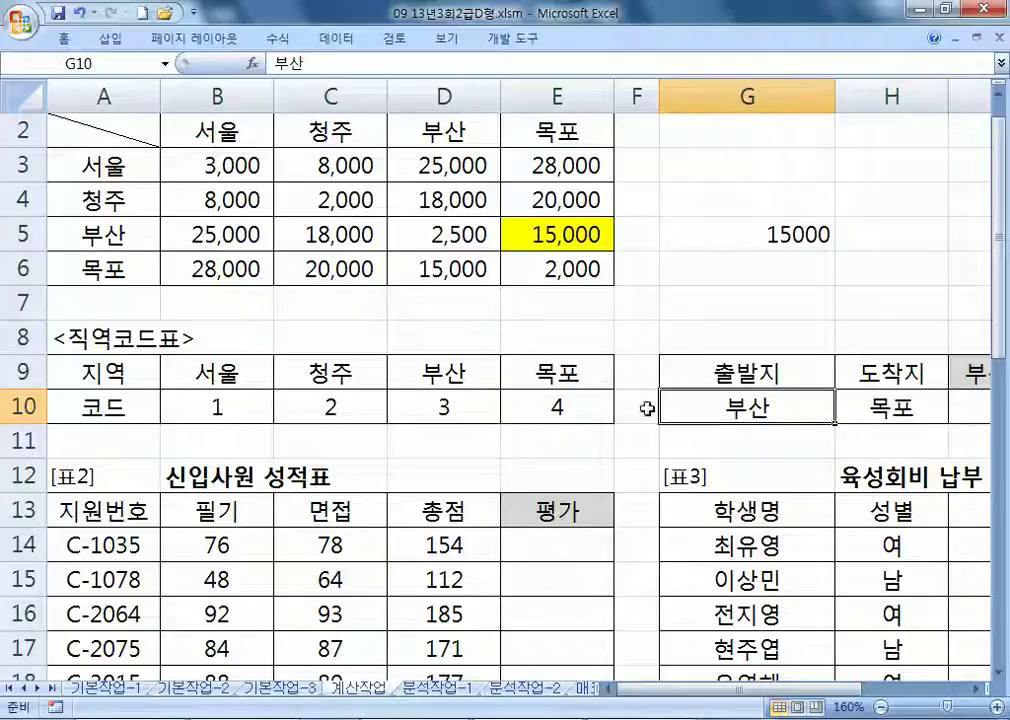
{"action": "left_click", "coordinate": [475, 380]}
{"action": "left_click", "coordinate": [466, 400]}
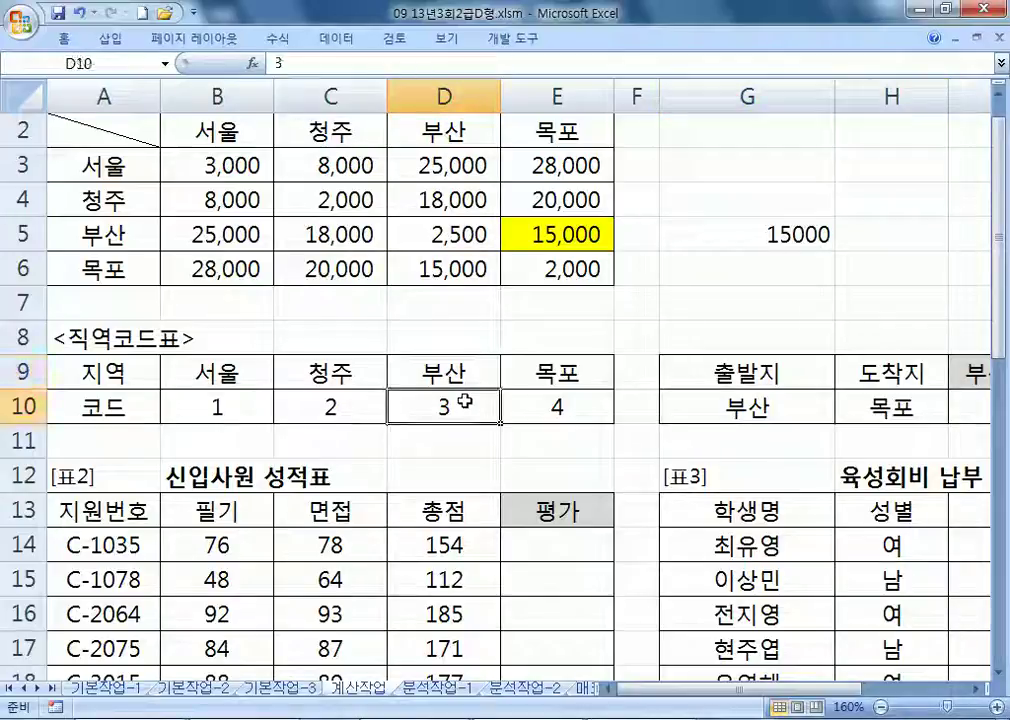
{"action": "left_click", "coordinate": [848, 408]}
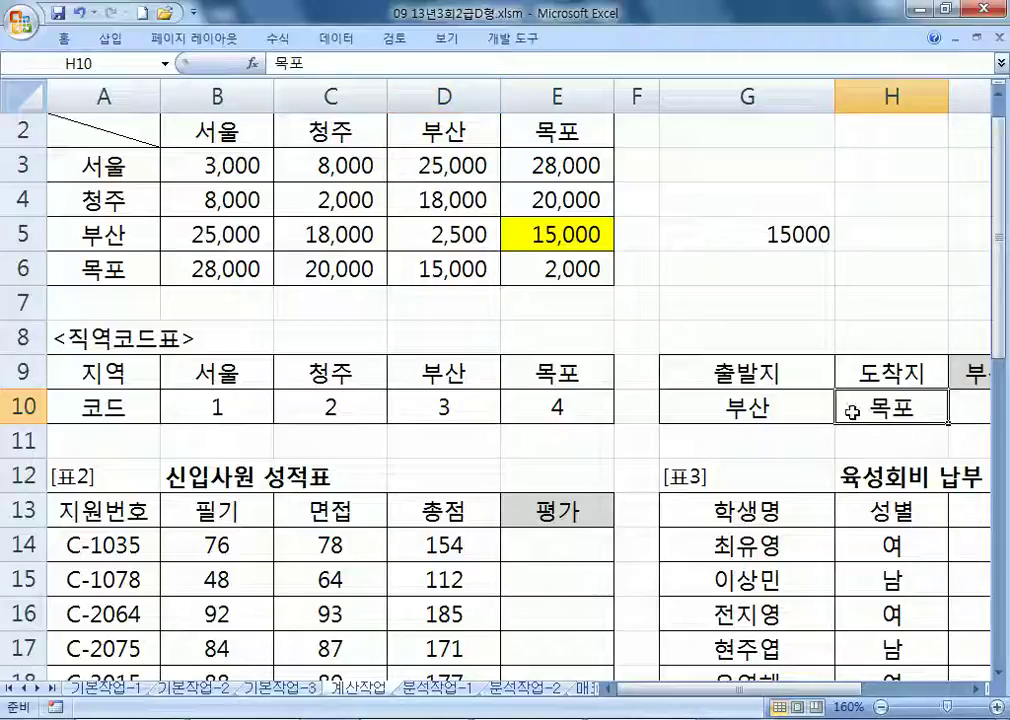
{"action": "left_click", "coordinate": [564, 408]}
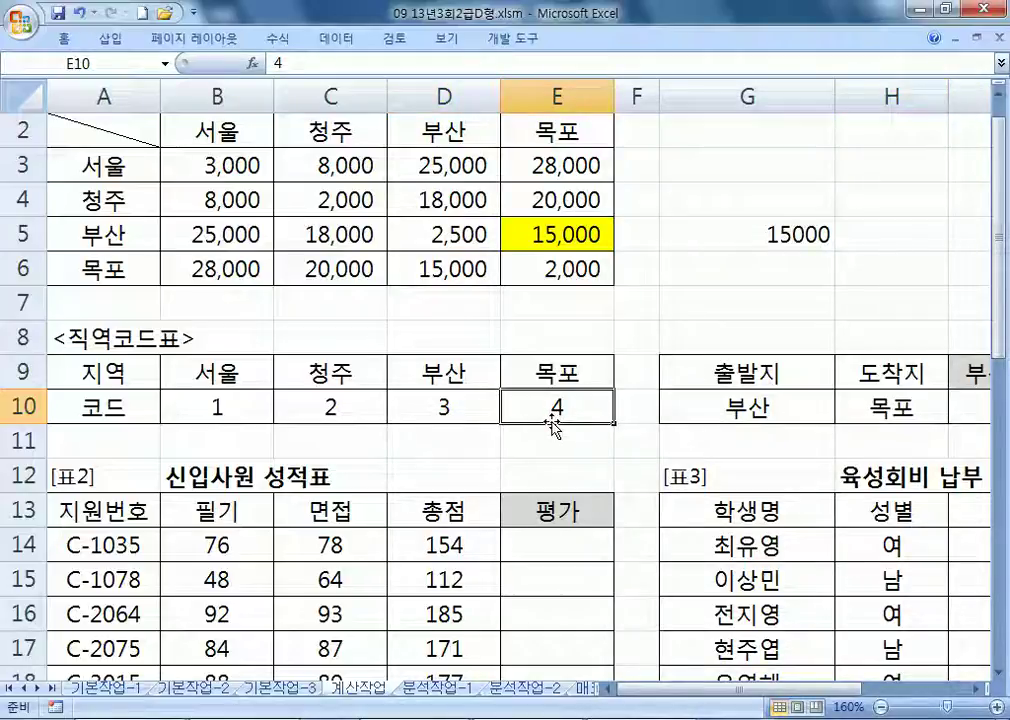
Step: Begin a note line under the INDEX formula in Notepad reading 3 : =HLOOKUP("부산", as the source of the row number
{"action": "key", "text": "alt+Tab"}
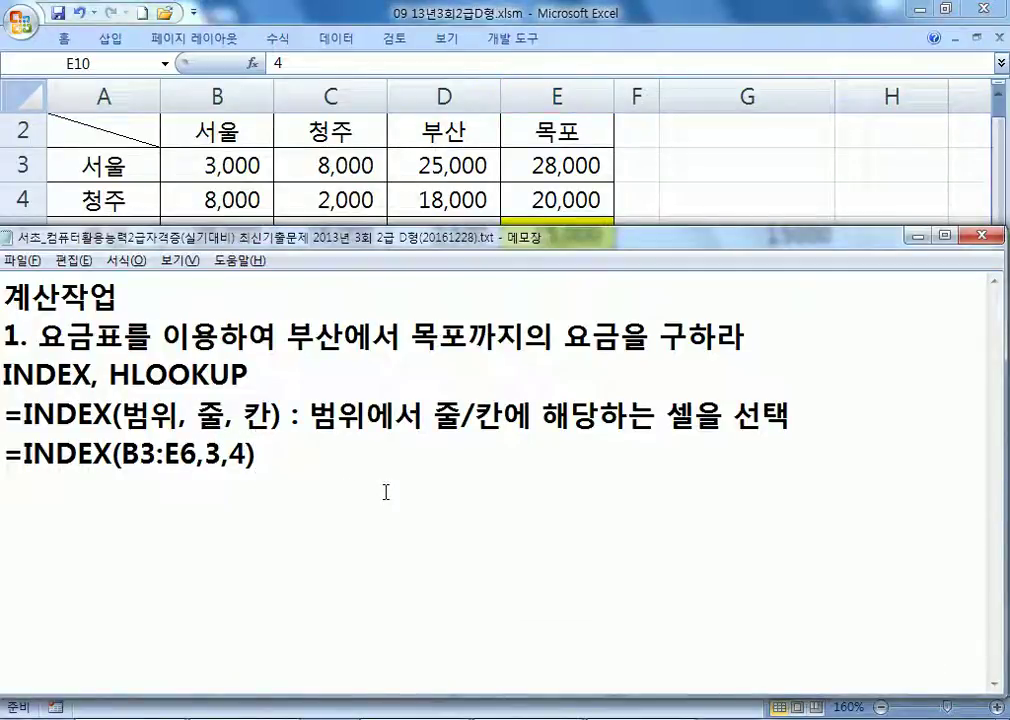
{"action": "key", "text": "Return"}
{"action": "type", "text": "="}
{"action": "key", "text": "BackSpace"}
{"action": "type", "text": "3 : "}
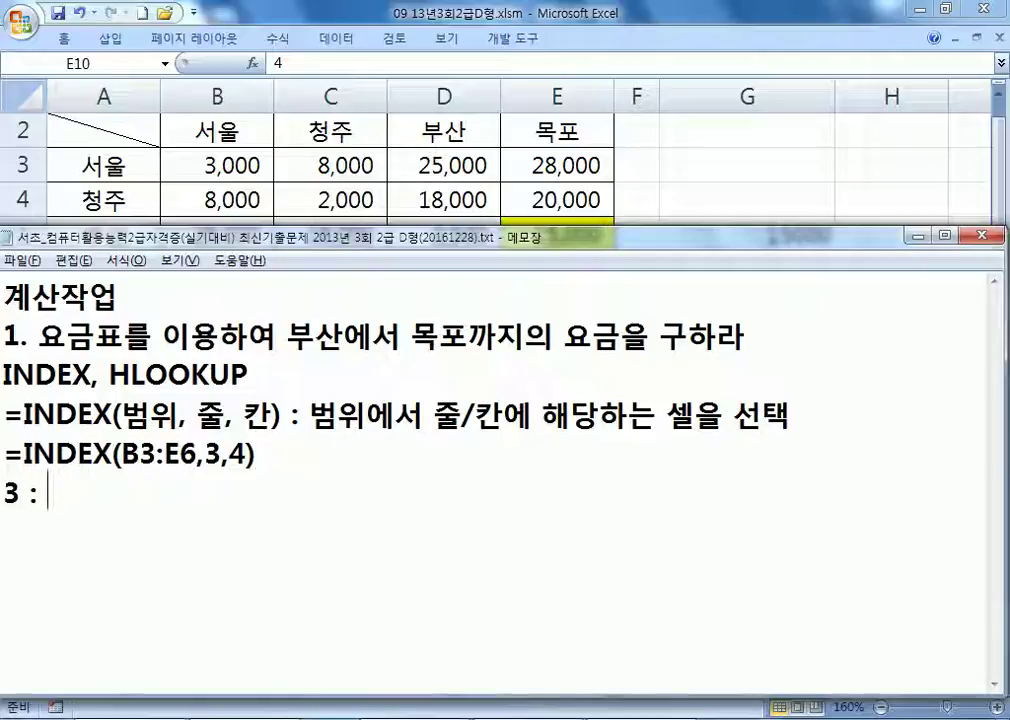
{"action": "type", "text": "=HLOOKUP("}
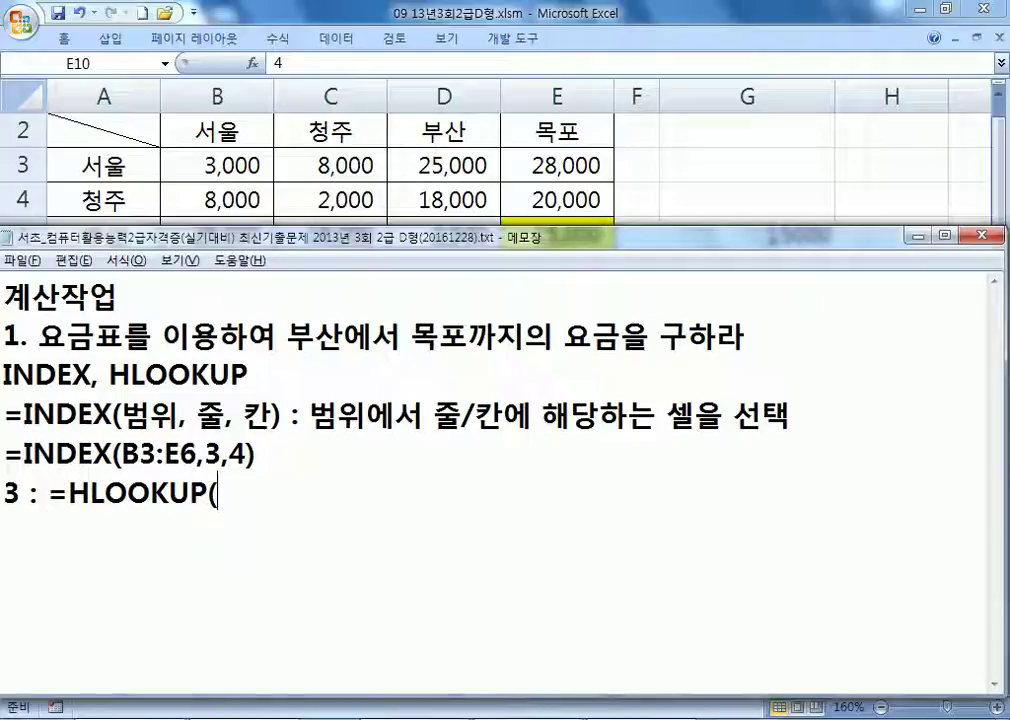
{"action": "key", "text": "alt+Tab"}
{"action": "key", "text": "alt+Tab"}
{"action": "type", "text": "\"부산\","}
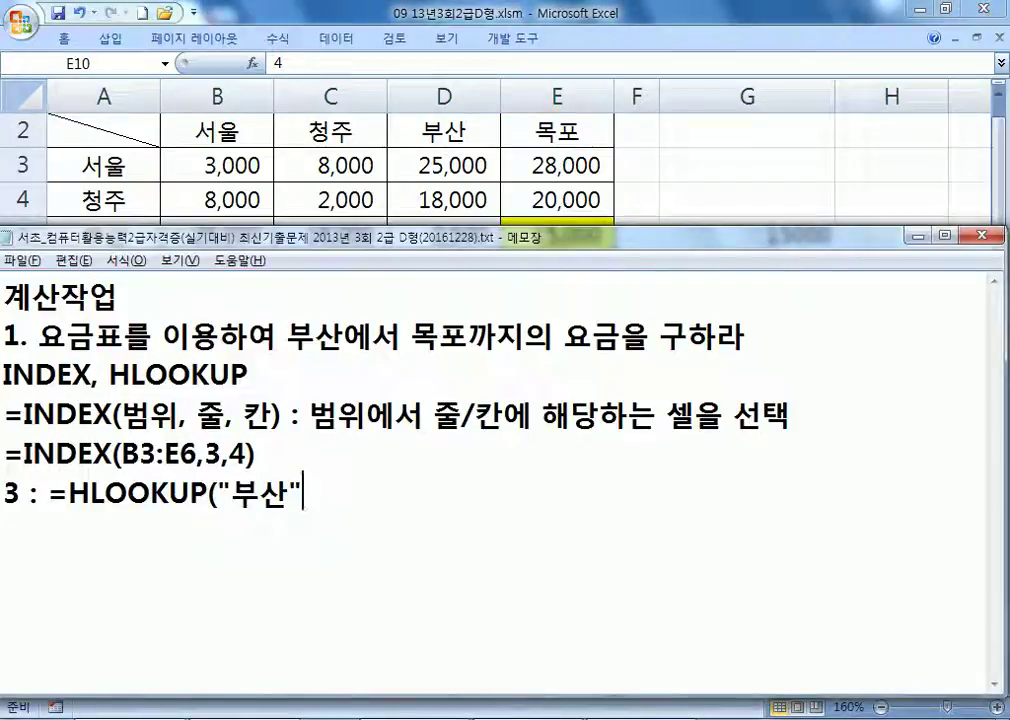
Step: Complete the 부산 HLOOKUP note with the code table range B9:E10, row 2 and match option 0
{"action": "key", "text": "alt+Tab"}
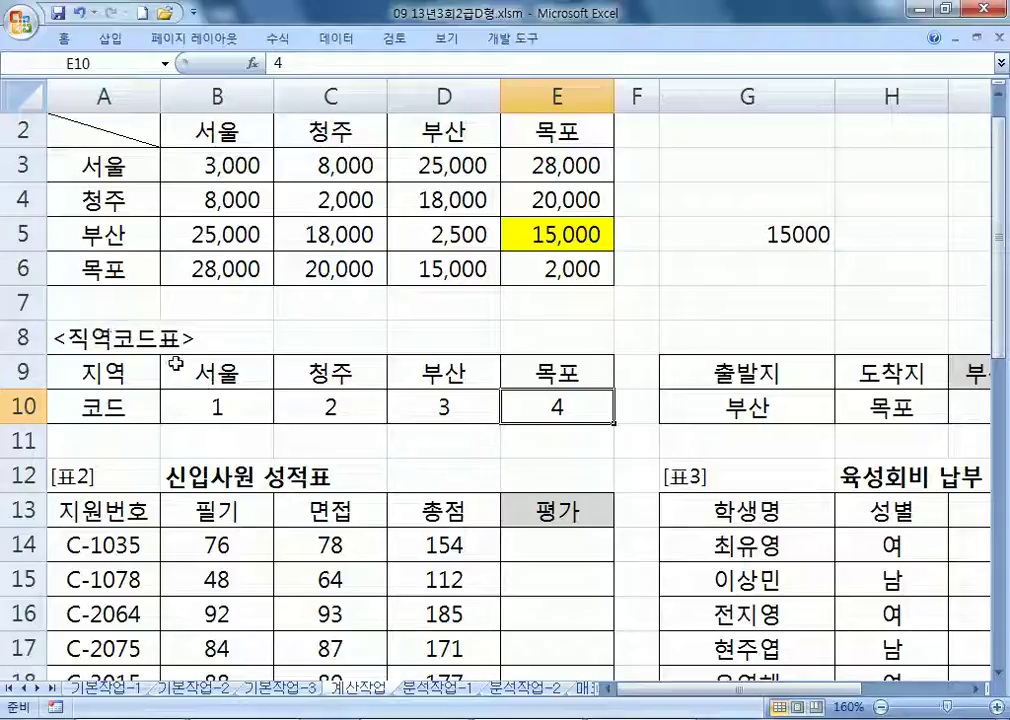
{"action": "key", "text": "alt+Tab"}
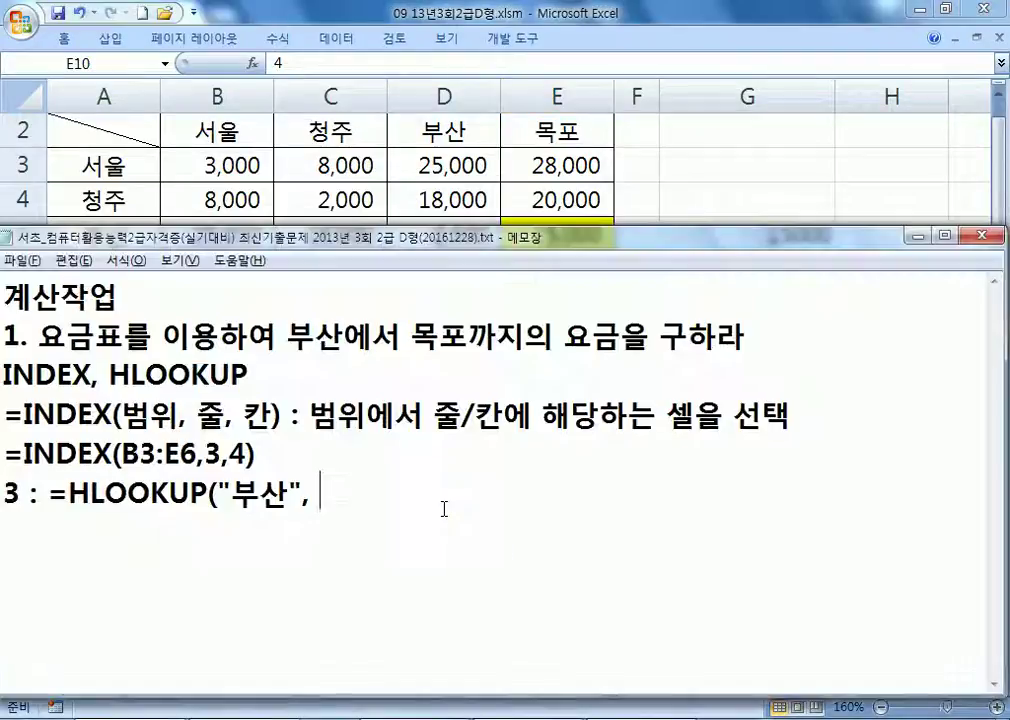
{"action": "type", "text": "B9:"}
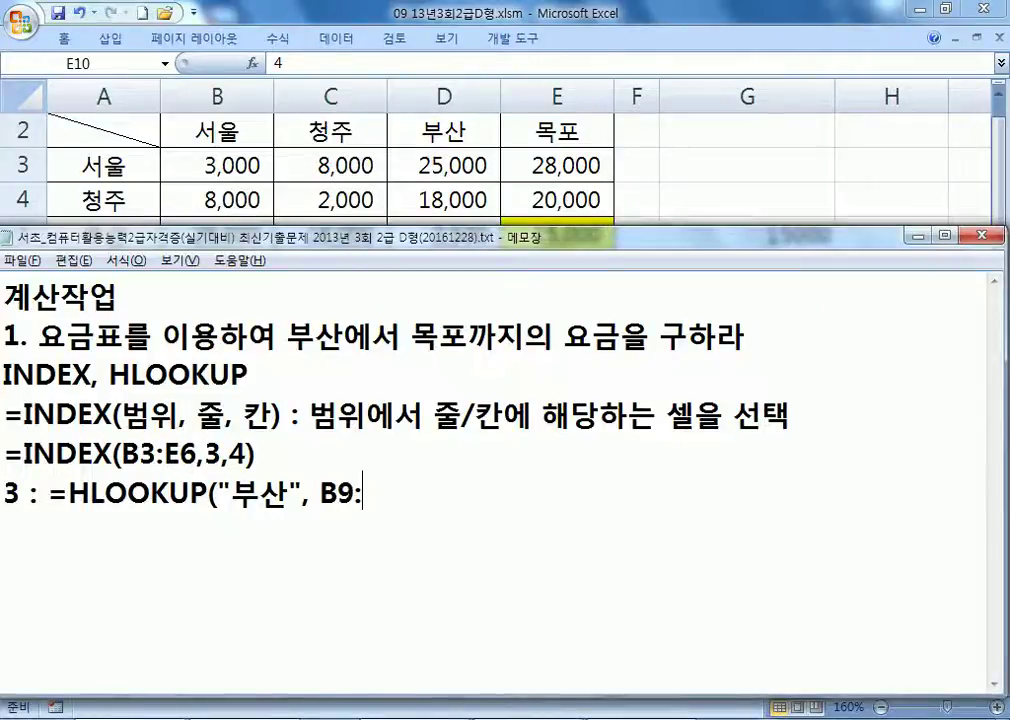
{"action": "key", "text": "alt+Tab"}
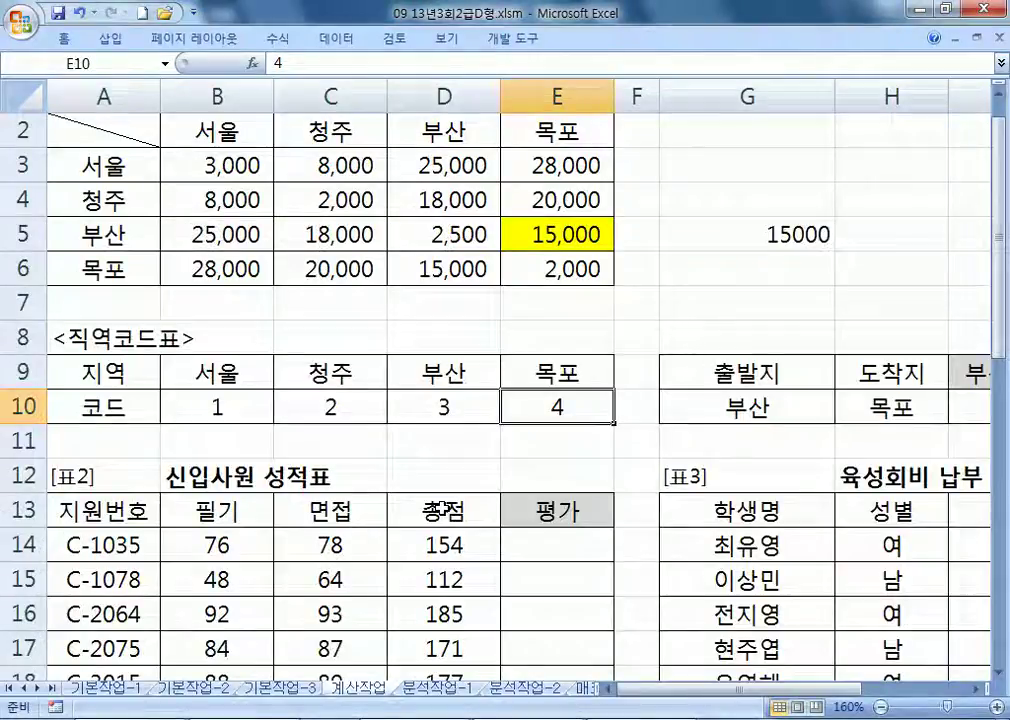
{"action": "key", "text": "alt+Tab"}
{"action": "type", "text": ":E10"}
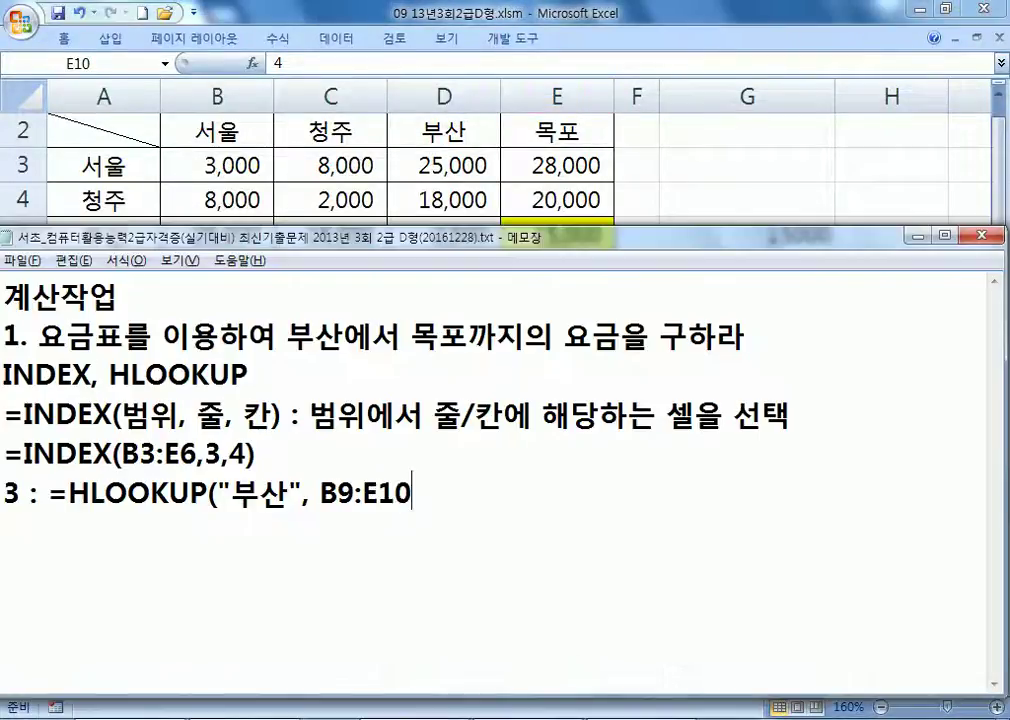
{"action": "type", "text": ", 2, 0"}
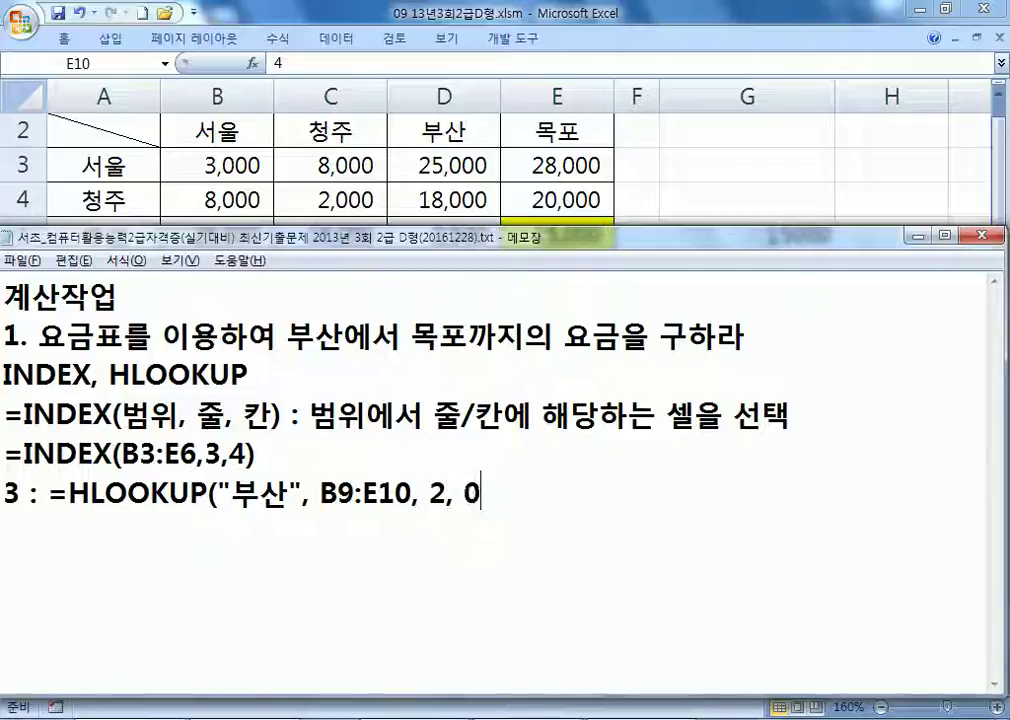
{"action": "type", "text": ")"}
Step: Make the lookup range in the 부산 HLOOKUP note absolute as $B$9:$E$10
{"action": "type", "text": "$"}
{"action": "key", "text": "Right"}
{"action": "type", "text": "$"}
{"action": "key", "text": "Right"}
{"action": "type", "text": "$"}
{"action": "key", "text": "Right"}
{"action": "type", "text": "$"}
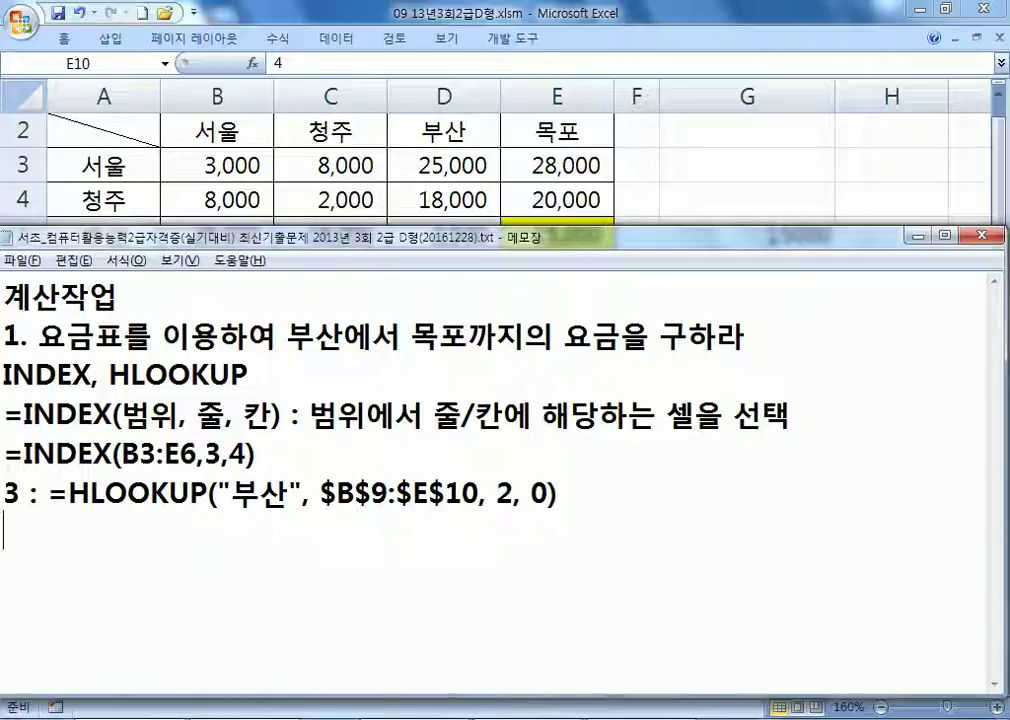
Step: Start a new note line labelled 4 and copy the 부산 HLOOKUP formula into it
{"action": "key", "text": "Return"}
{"action": "type", "text": "4"}
{"action": "left_click_drag", "start_coordinate": [48, 493], "coordinate": [558, 493]}
{"action": "key", "text": "ctrl+c"}
{"action": "left_click", "coordinate": [444, 512]}
{"action": "key", "text": "ctrl+v"}
Step: Replace 부산 with 목포 as the lookup value in the HLOOKUP formula of note line 4
{"action": "key", "text": "Left"}
{"action": "key", "text": "Left"}
{"action": "key", "text": "Left"}
{"action": "key", "text": "Left"}
{"action": "key", "text": "Left"}
{"action": "key", "text": "Left"}
{"action": "key", "text": "Left"}
{"action": "key", "text": "Left"}
{"action": "key", "text": "Left"}
{"action": "key", "text": "Left"}
{"action": "key", "text": "Left"}
{"action": "key", "text": "Left"}
{"action": "key", "text": "Left"}
{"action": "key", "text": "Left"}
{"action": "key", "text": "Left"}
{"action": "key", "text": "Left"}
{"action": "key", "text": "Left"}
{"action": "key", "text": "Left"}
{"action": "key", "text": "Left"}
{"action": "key", "text": "Left"}
{"action": "key", "text": "Right"}
{"action": "key", "text": "alt+Tab"}
{"action": "key", "text": "alt+Tab"}
{"action": "type", "text": "목"}
{"action": "type", "text": "포"}
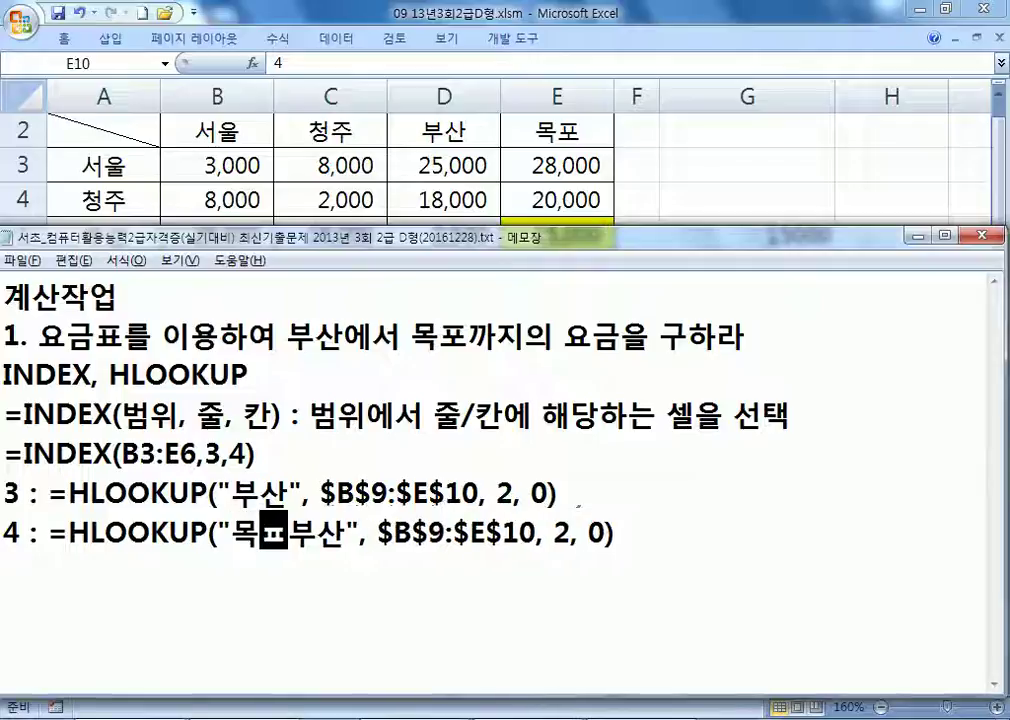
{"action": "key", "text": "Delete"}
{"action": "key", "text": "Delete"}
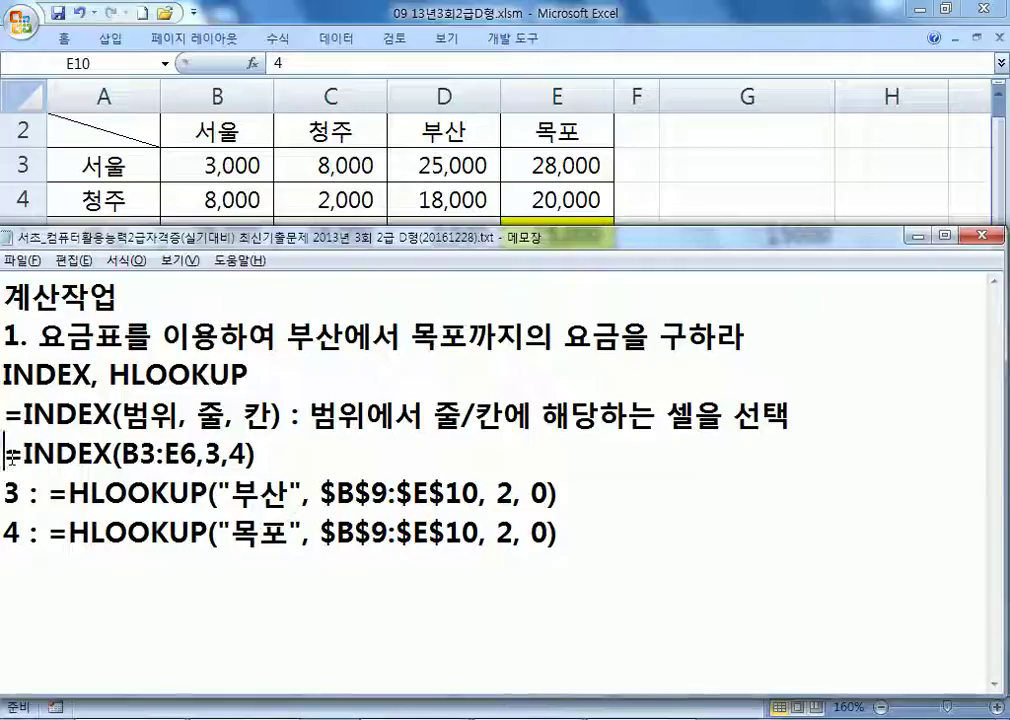
Step: Copy =INDEX(B3:E6,3,4) below the HLOOKUP notes and move the Notepad window up to cover the worksheet
{"action": "left_click_drag", "start_coordinate": [11, 457], "coordinate": [256, 455]}
{"action": "key", "text": "ctrl+c"}
{"action": "left_click", "coordinate": [12, 571]}
{"action": "key", "text": "ctrl+v"}
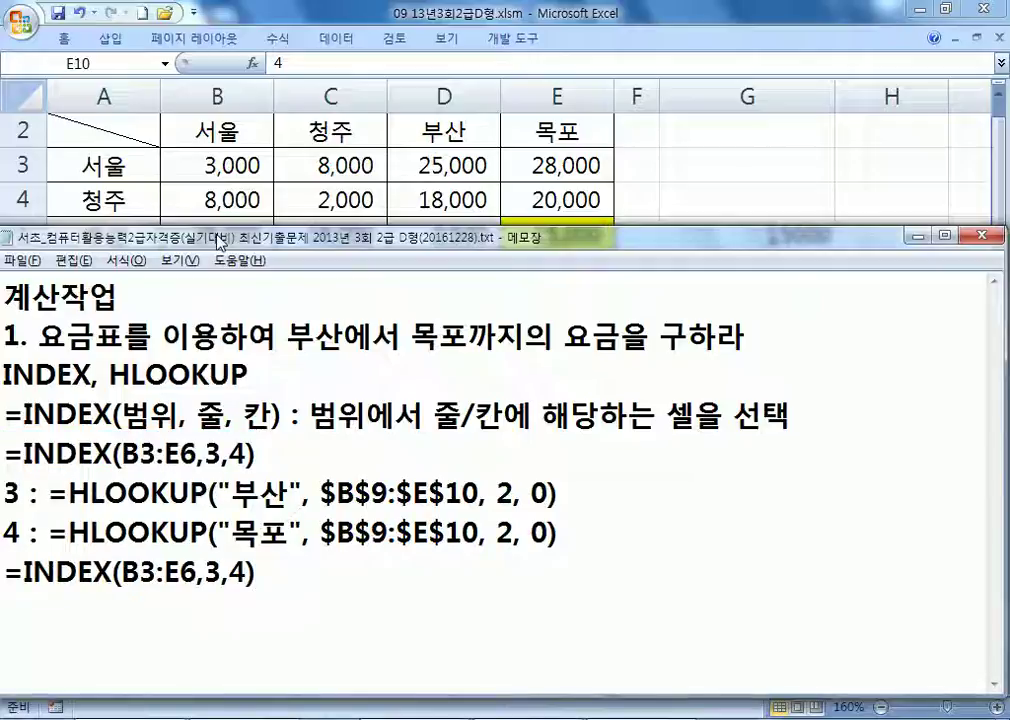
{"action": "left_click_drag", "start_coordinate": [218, 238], "coordinate": [218, 62]}
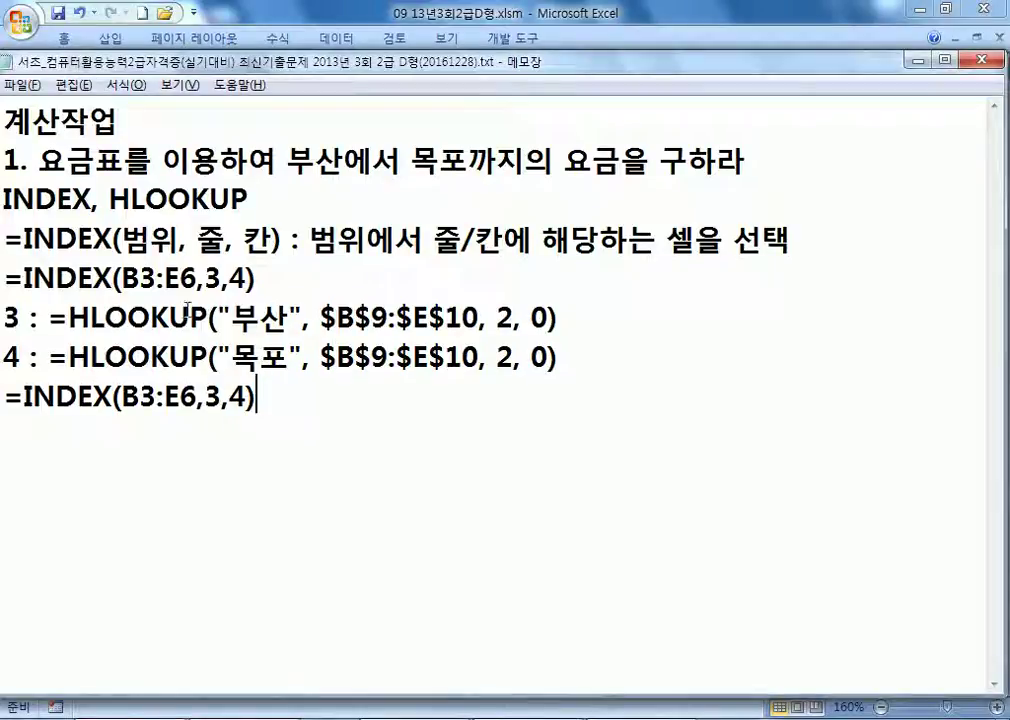
Step: Replace the row argument 3 in the copied INDEX formula with HLOOKUP("부산", $B$9:$E$10, 2, 0)
{"action": "left_click_drag", "start_coordinate": [69, 317], "coordinate": [555, 316]}
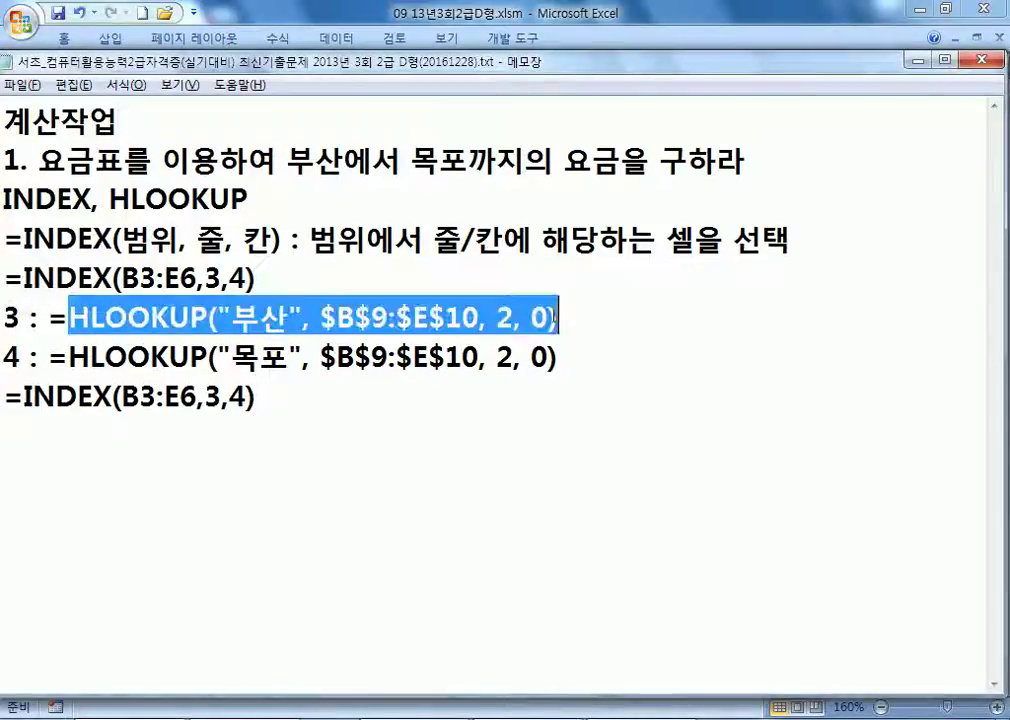
{"action": "left_click", "coordinate": [205, 397]}
{"action": "left_click_drag", "start_coordinate": [205, 397], "coordinate": [218, 397]}
{"action": "key", "text": "ctrl+v"}
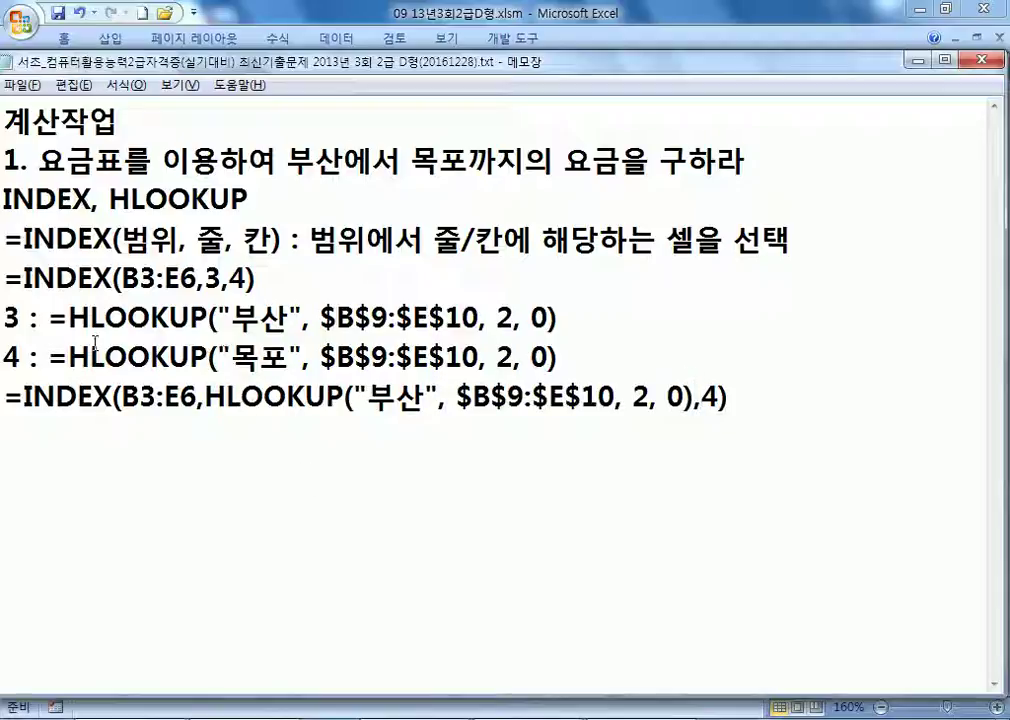
Step: Replace the column argument 4 with HLOOKUP("목포", $B$9:$E$10, 2, 0) and add a space before each nested HLOOKUP
{"action": "left_click_drag", "start_coordinate": [70, 356], "coordinate": [563, 352]}
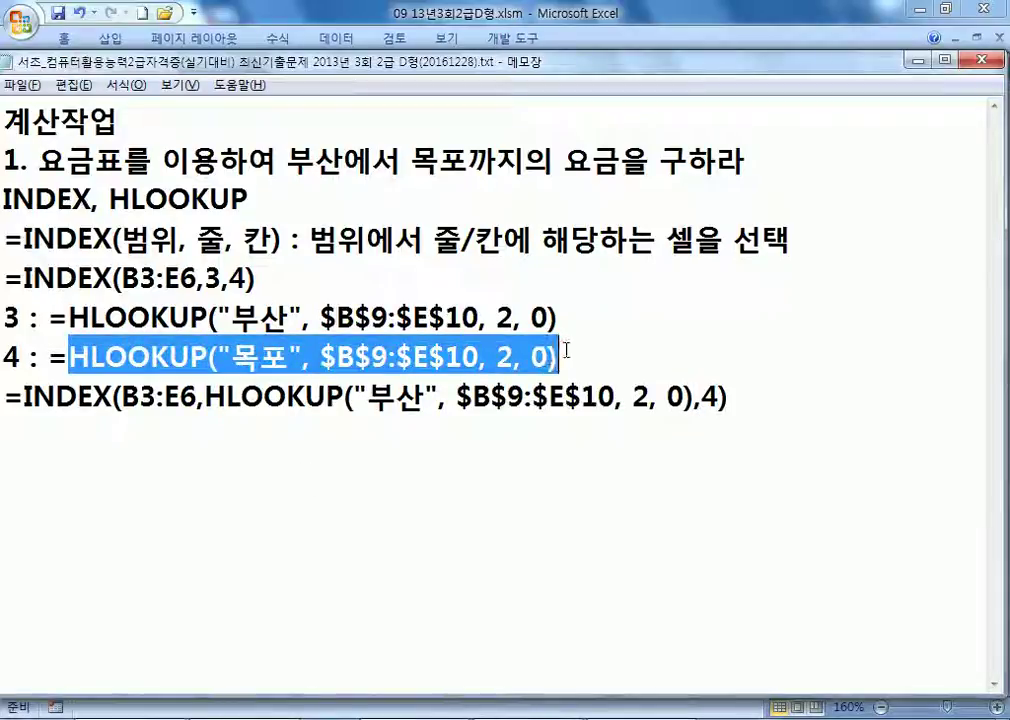
{"action": "key", "text": "ctrl+c"}
{"action": "left_click_drag", "start_coordinate": [701, 397], "coordinate": [718, 397]}
{"action": "key", "text": "ctrl+v"}
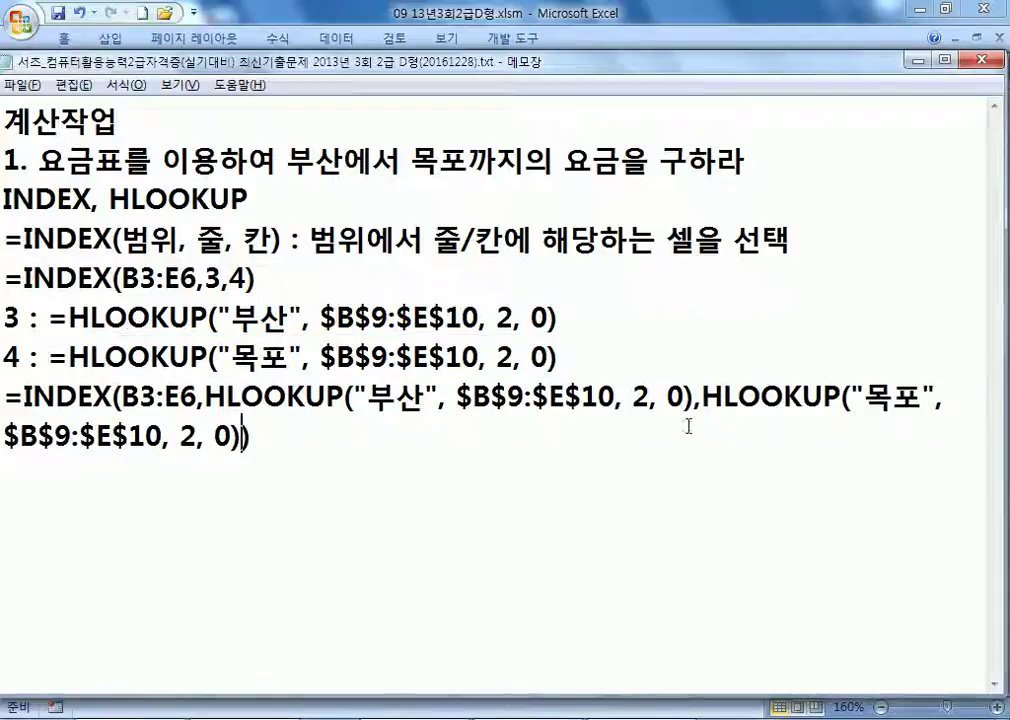
{"action": "left_click", "coordinate": [703, 397]}
{"action": "left_click", "coordinate": [205, 397]}
{"action": "left_click", "coordinate": [377, 397]}
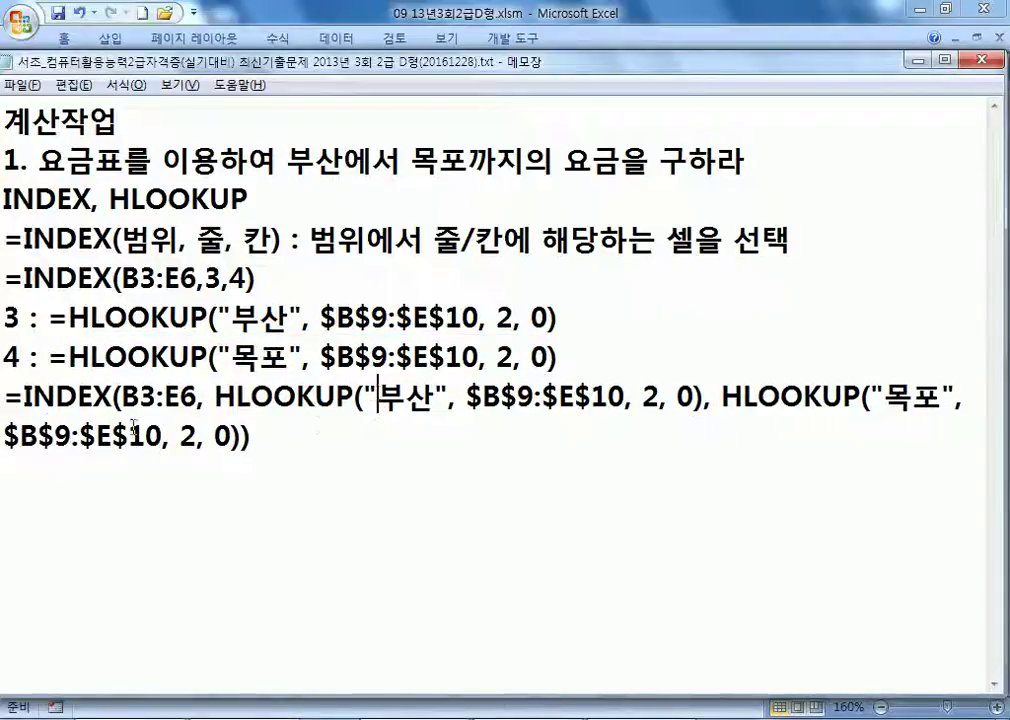
Step: Duplicate the combined INDEX and HLOOKUP formula on the line below it, adding blank lines at the end of the notes
{"action": "left_click_drag", "start_coordinate": [5, 400], "coordinate": [248, 485]}
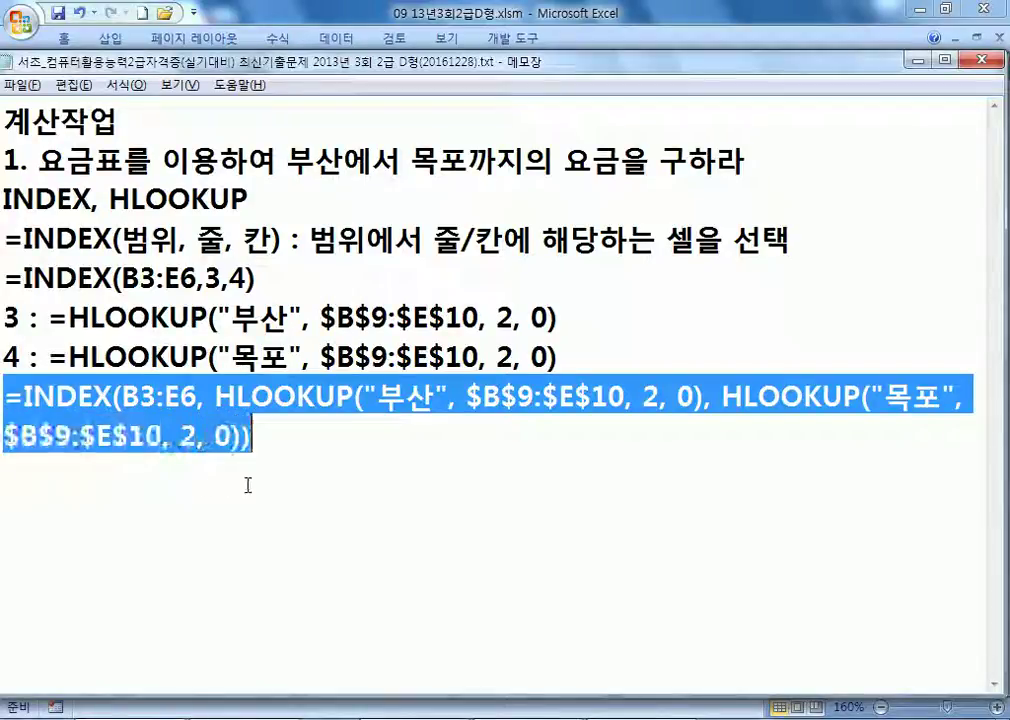
{"action": "left_click", "coordinate": [301, 482]}
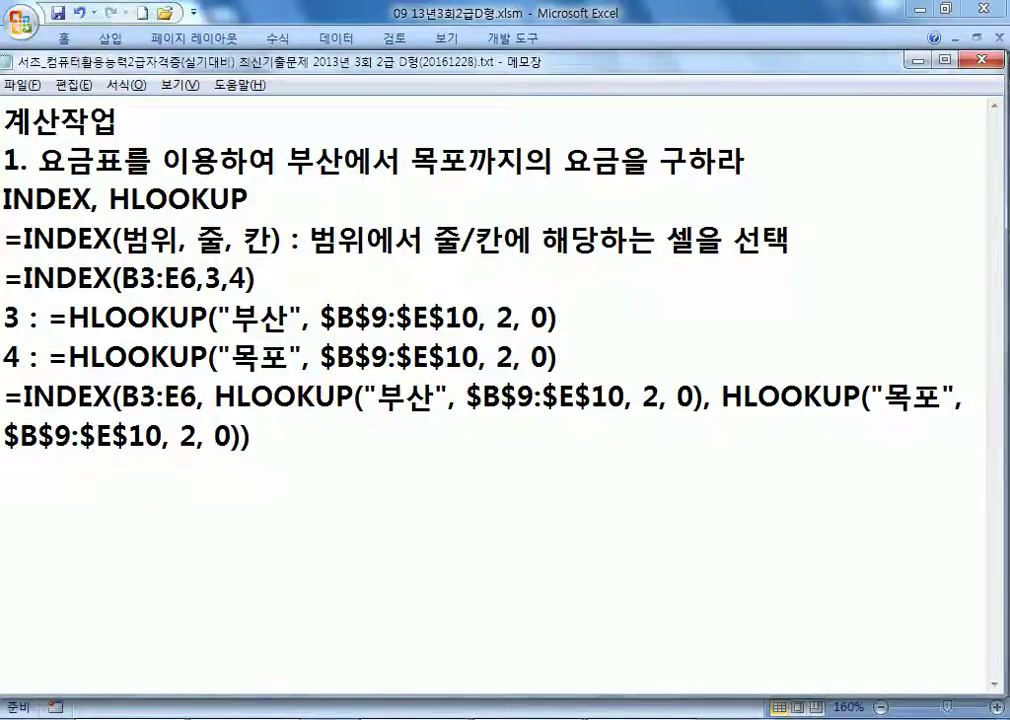
{"action": "key", "text": "Return"}
{"action": "key", "text": "Return"}
{"action": "key", "text": "Return"}
{"action": "key", "text": "Return"}
{"action": "key", "text": "Return"}
{"action": "key", "text": "Return"}
{"action": "key", "text": "Return"}
{"action": "key", "text": "Return"}
{"action": "key", "text": "Return"}
{"action": "key", "text": "Return"}
{"action": "key", "text": "Return"}
{"action": "scroll", "coordinate": [255, 424], "scroll_direction": "down", "scroll_amount": 1}
{"action": "scroll", "coordinate": [255, 424], "scroll_direction": "up", "scroll_amount": 2}
{"action": "left_click", "coordinate": [74, 467]}
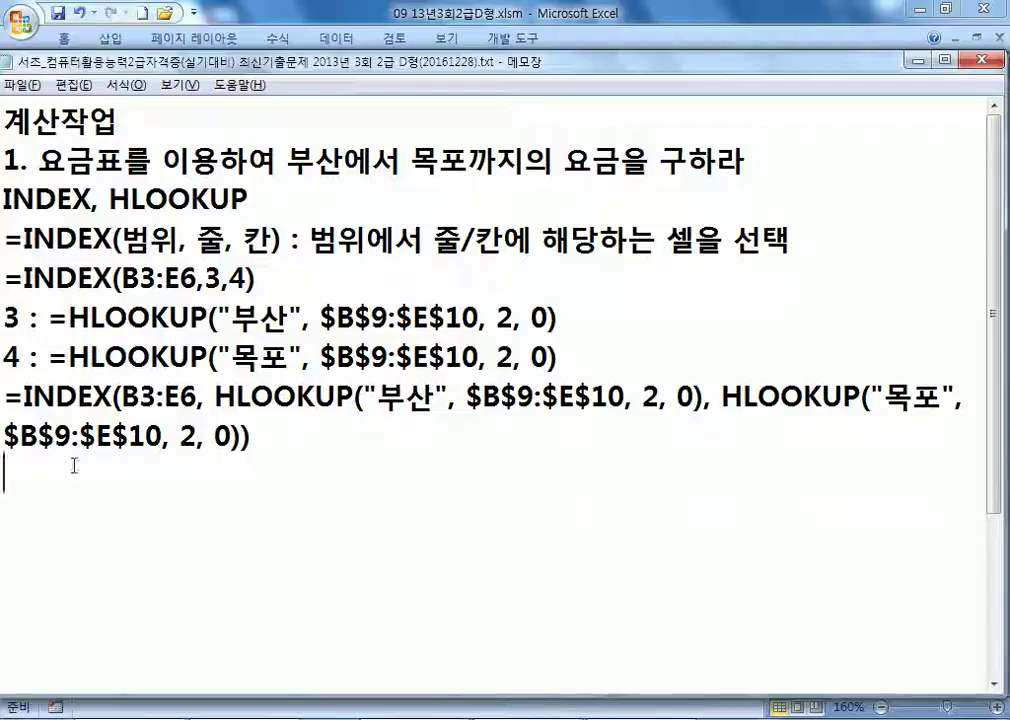
{"action": "key", "text": "ctrl+v"}
Step: Replace "부산" with the departure cell reference G10 in the duplicated formula's first HLOOKUP and return to the worksheet
{"action": "key", "text": "alt+Tab"}
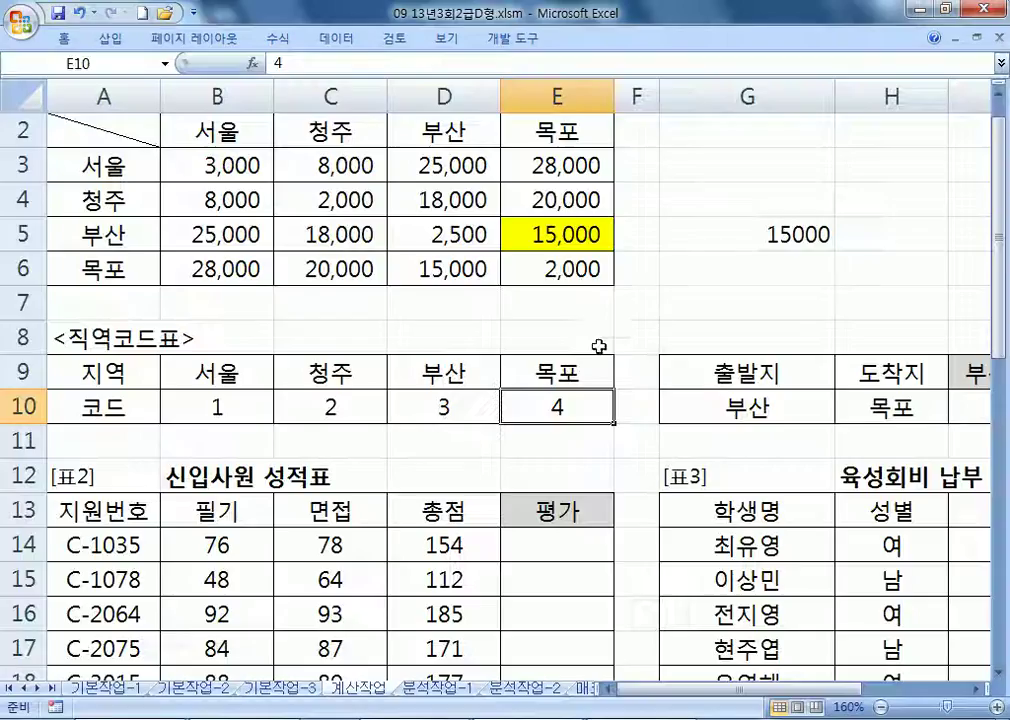
{"action": "left_click", "coordinate": [766, 403]}
{"action": "key", "text": "alt+Tab"}
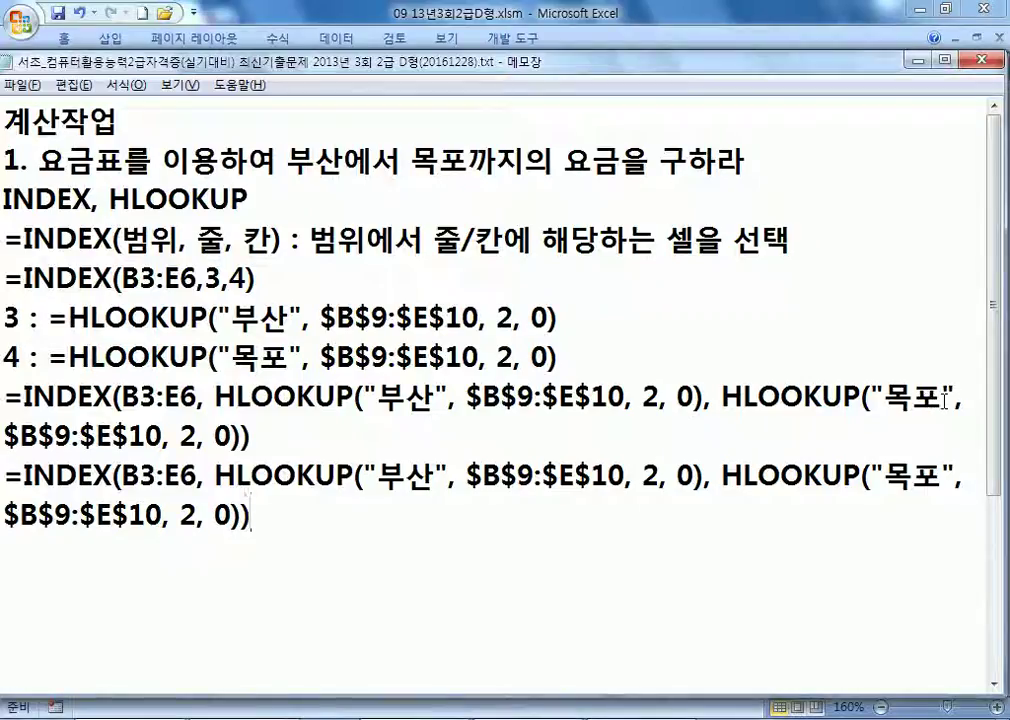
{"action": "left_click_drag", "start_coordinate": [376, 476], "coordinate": [448, 476]}
{"action": "type", "text": "ㅎ"}
{"action": "key", "text": "BackSpace"}
{"action": "type", "text": "G10"}
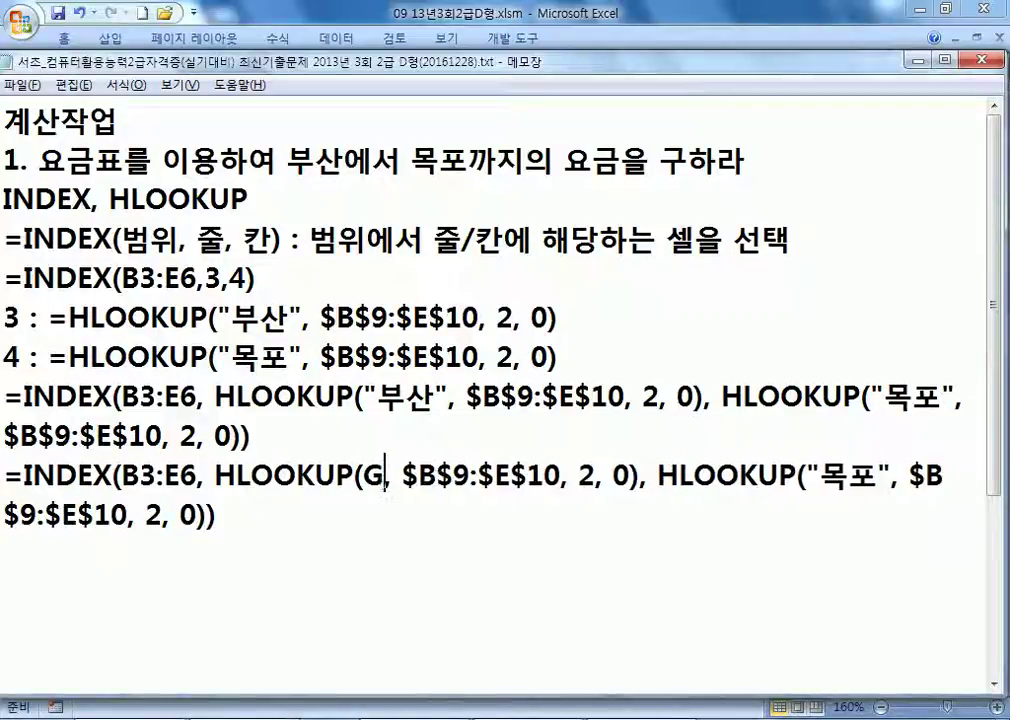
{"action": "key", "text": "alt+Tab"}
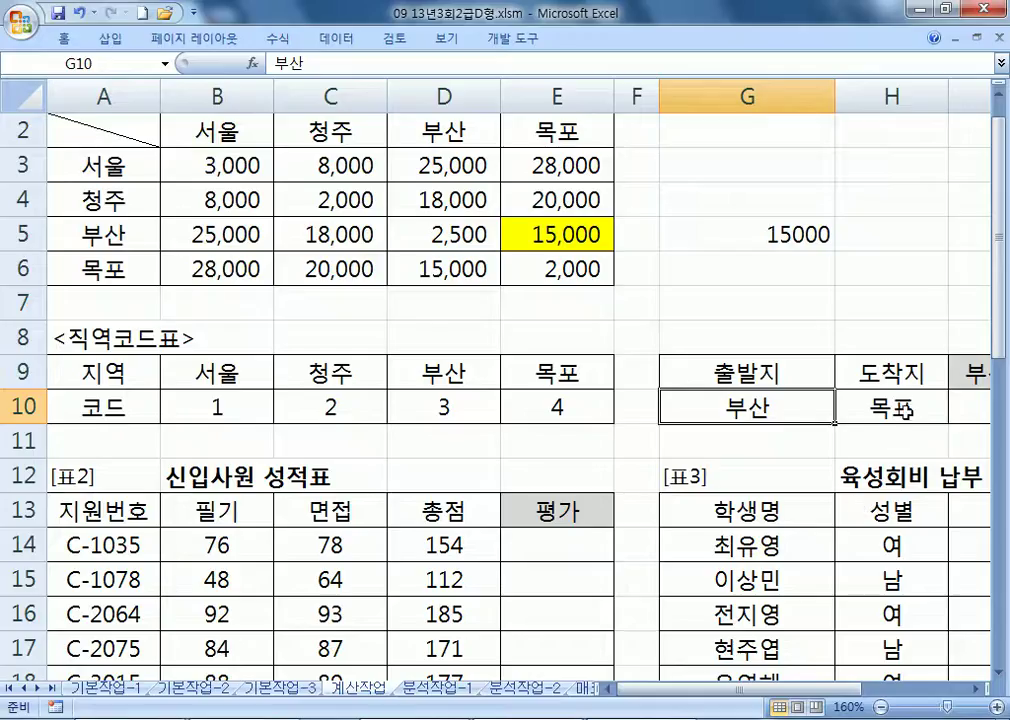
Step: Replace "목포" with the arrival cell reference H10 in the duplicated notes formula's second HLOOKUP
{"action": "key", "text": "alt+Tab"}
{"action": "left_click_drag", "start_coordinate": [838, 476], "coordinate": [926, 476]}
{"action": "type", "text": "H10"}
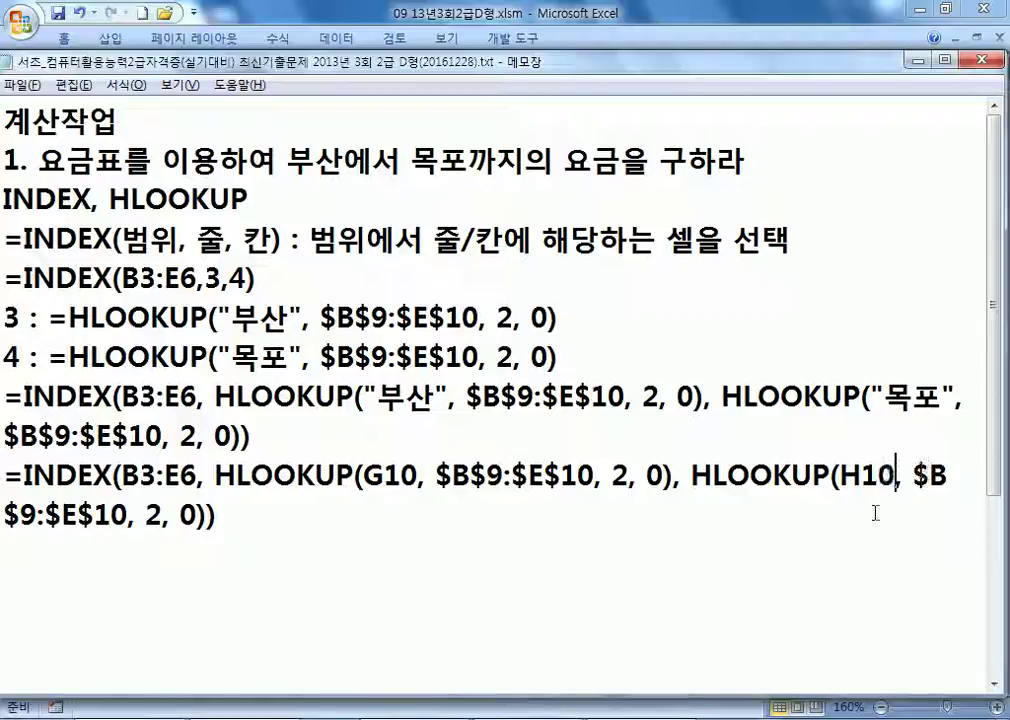
Step: Copy the finished INDEX and HLOOKUP formula from the notes into the 부산-목포 요금 cell I10 of the worksheet
{"action": "left_click_drag", "start_coordinate": [218, 515], "coordinate": [5, 478]}
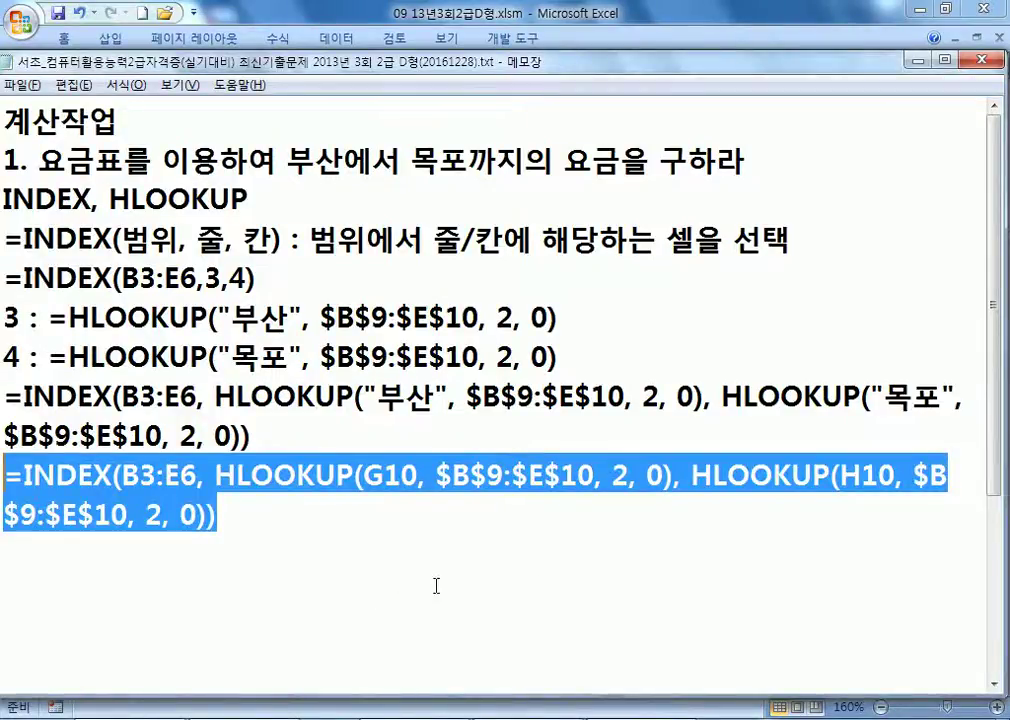
{"action": "key", "text": "alt+Tab"}
{"action": "scroll", "coordinate": [491, 364], "scroll_direction": "down", "scroll_amount": 2, "text": "ctrl"}
{"action": "scroll", "coordinate": [582, 408], "scroll_direction": "down", "scroll_amount": 2, "text": "ctrl"}
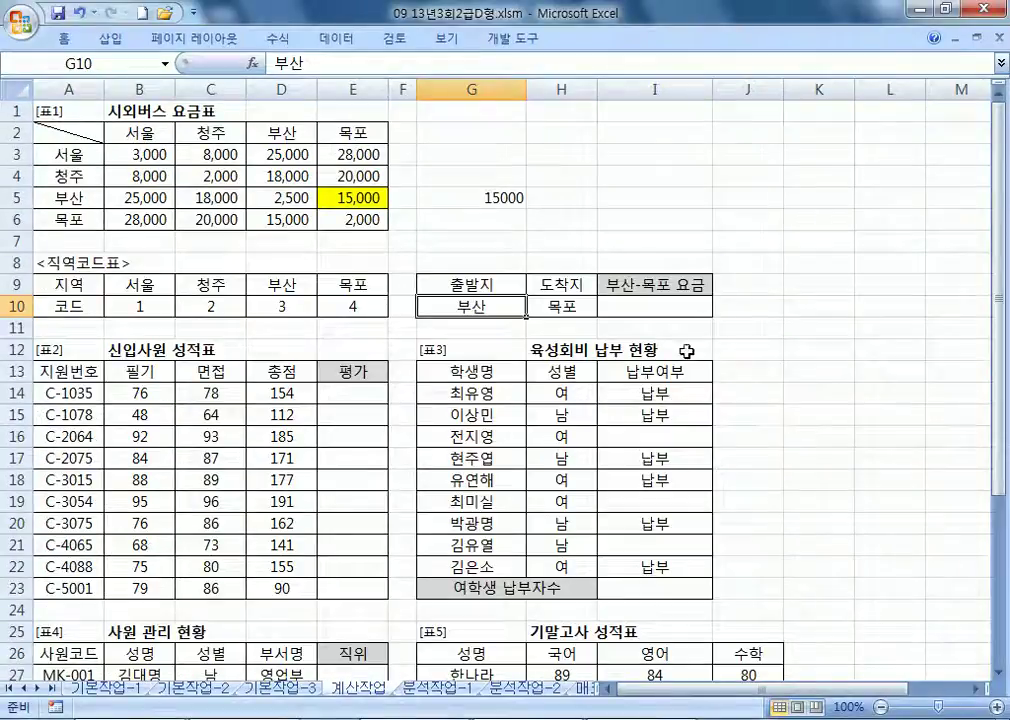
{"action": "double_click", "coordinate": [679, 300]}
{"action": "key", "text": "ctrl+v"}
{"action": "key", "text": "Return"}
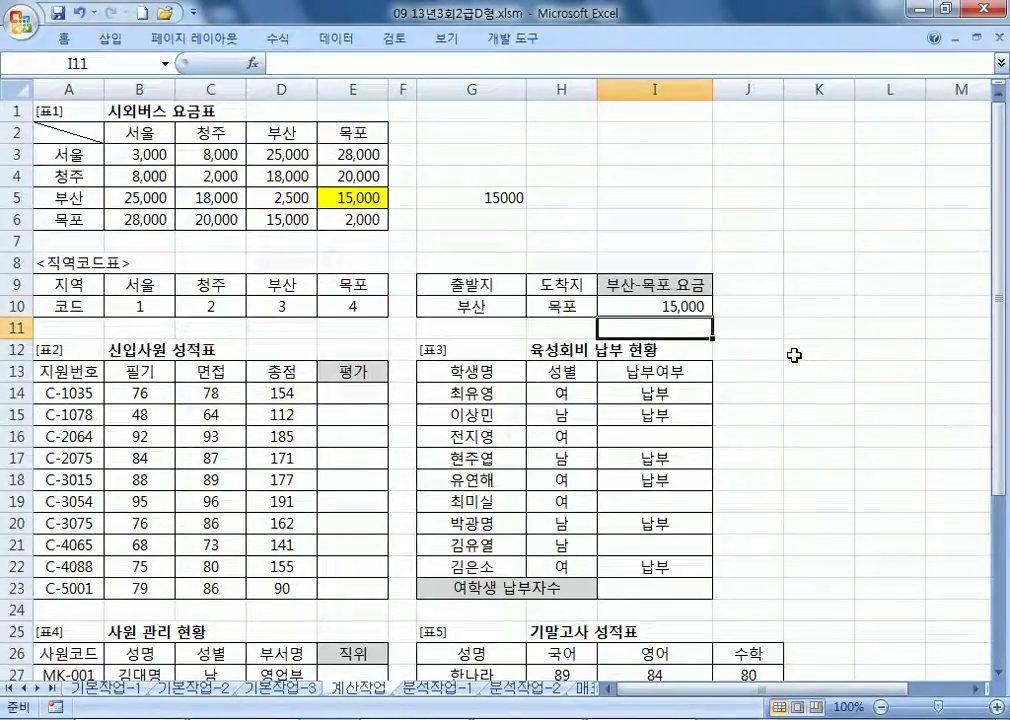
Step: Open the I10 formula for editing and, in the notes, add a space before the arguments 3 and 4 of =INDEX(B3:E6, 3, 4)
{"action": "left_click", "coordinate": [697, 310]}
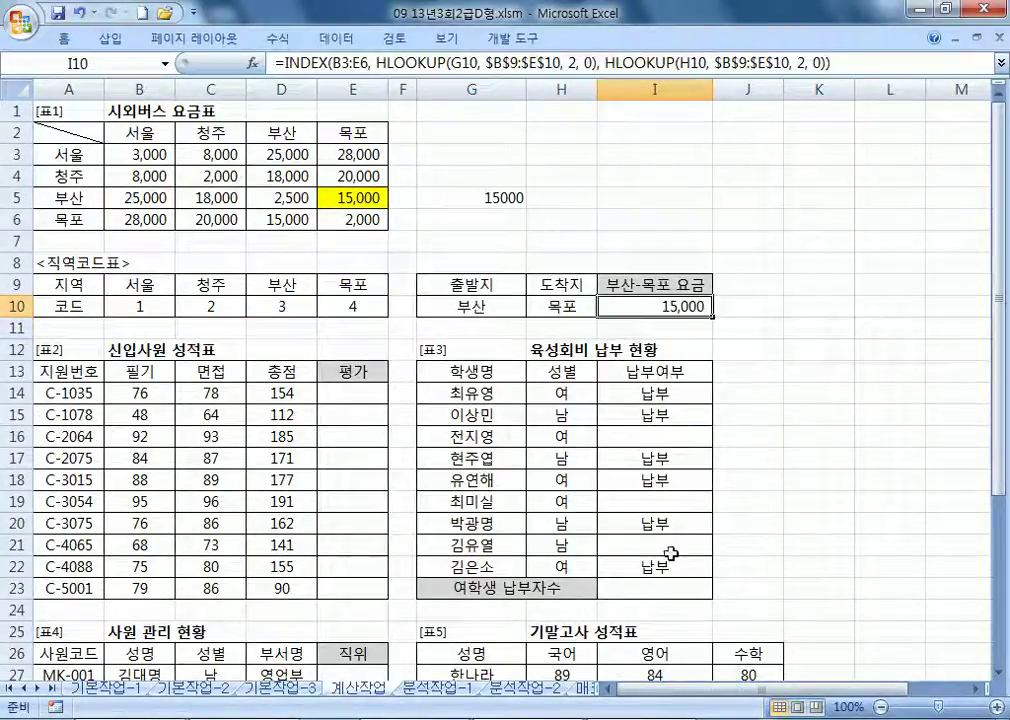
{"action": "key", "text": "F2"}
{"action": "key", "text": "alt+Tab"}
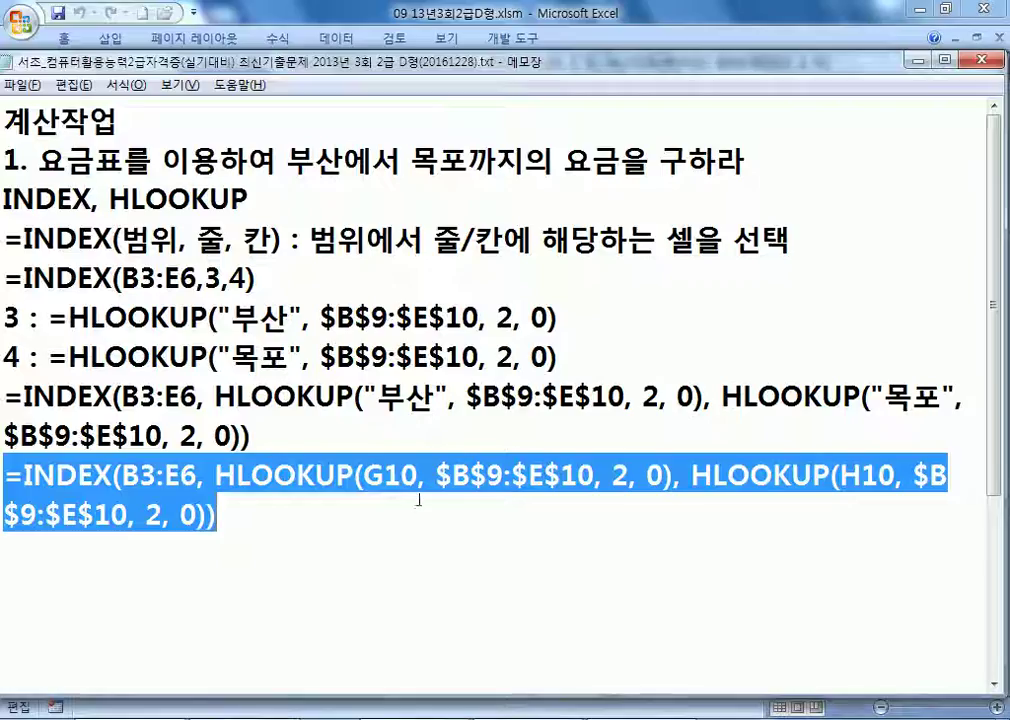
{"action": "left_click", "coordinate": [340, 533]}
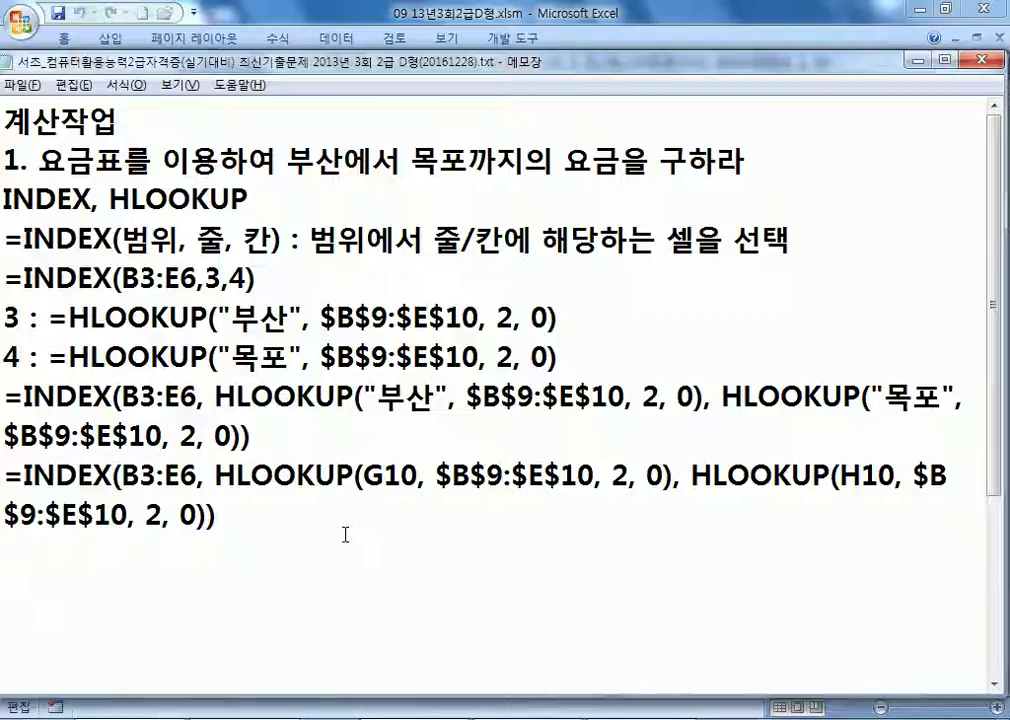
{"action": "left_click", "coordinate": [212, 278]}
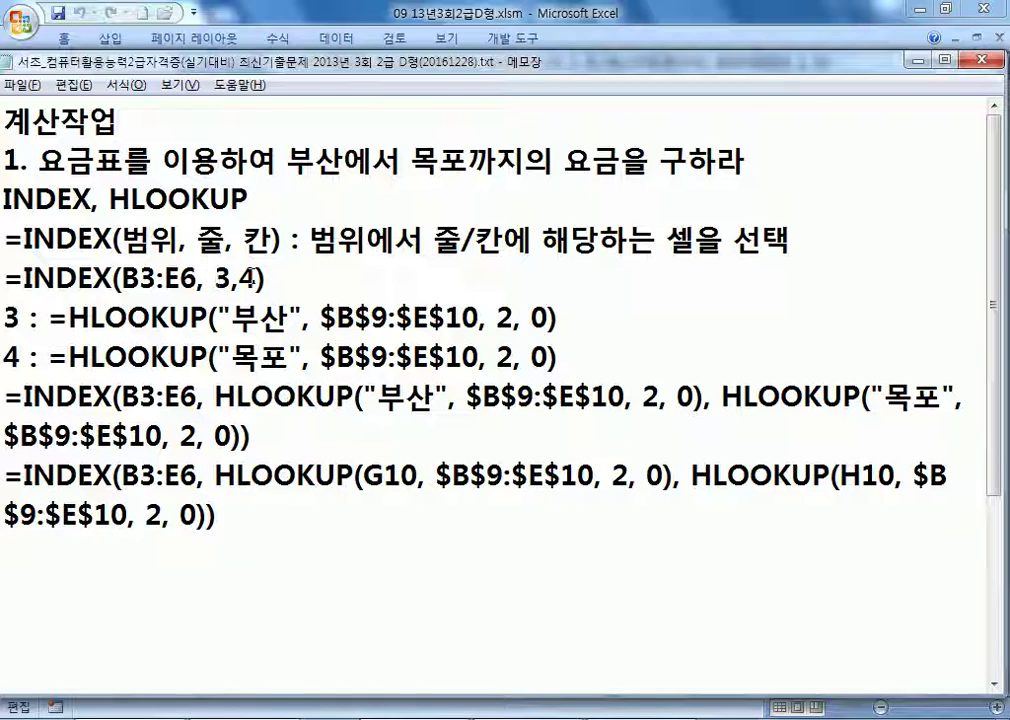
{"action": "left_click", "coordinate": [250, 278]}
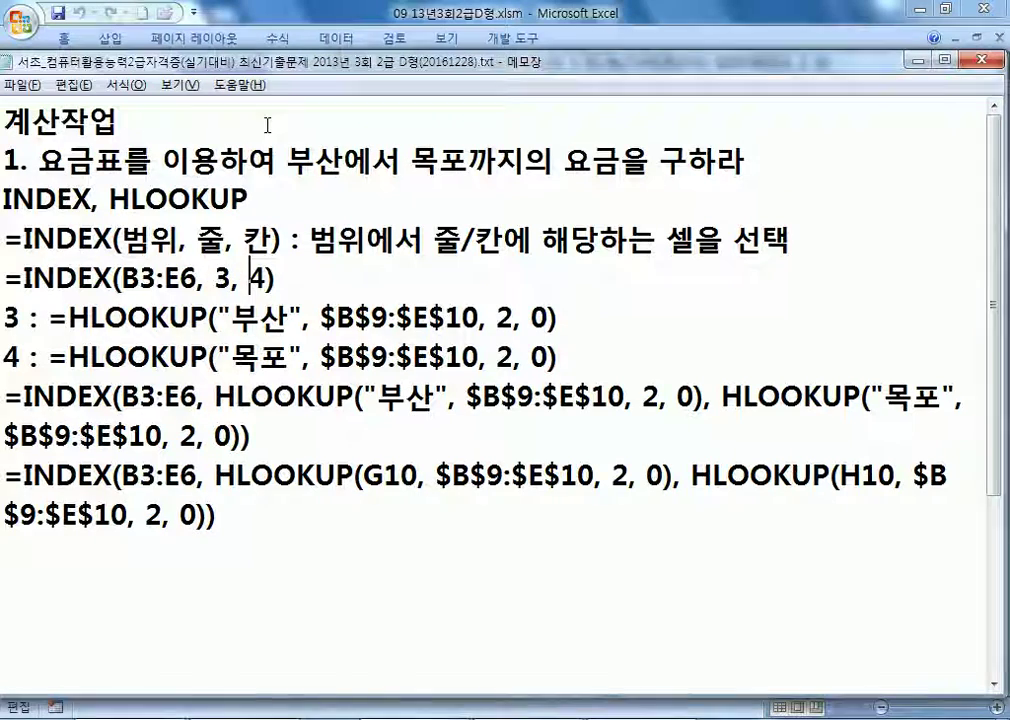
Step: Lower the notes window, finish editing I10 in the worksheet, and fill fare cell D6 (목포 row, 부산 column) with yellow
{"action": "left_click_drag", "start_coordinate": [282, 78], "coordinate": [294, 344]}
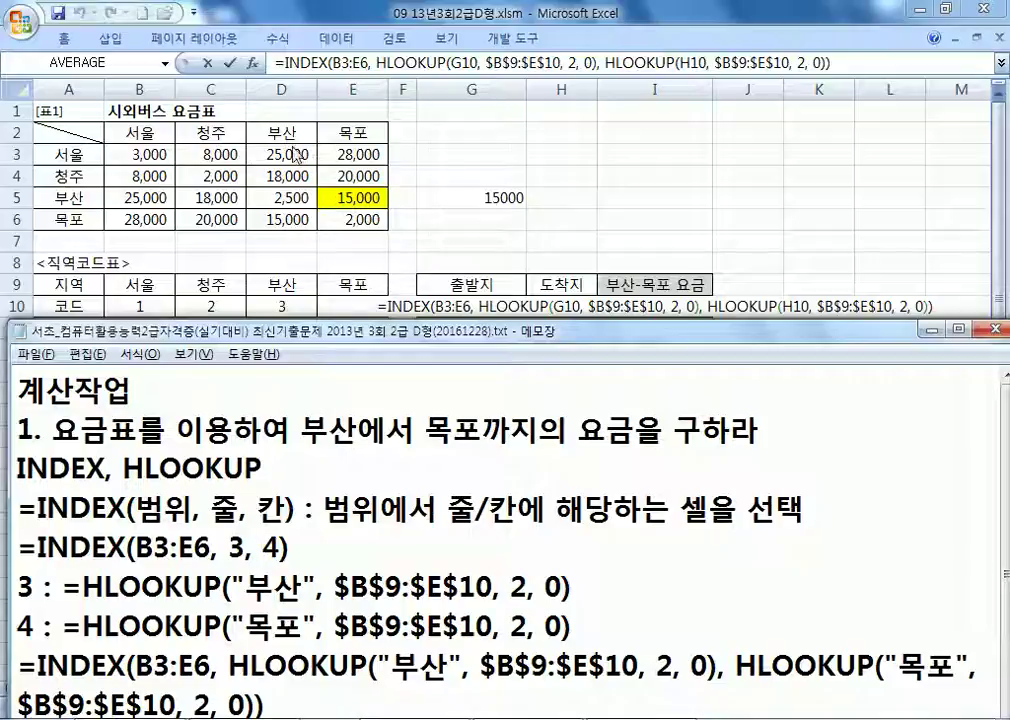
{"action": "left_click", "coordinate": [269, 226]}
{"action": "key", "text": "ctrl+Return"}
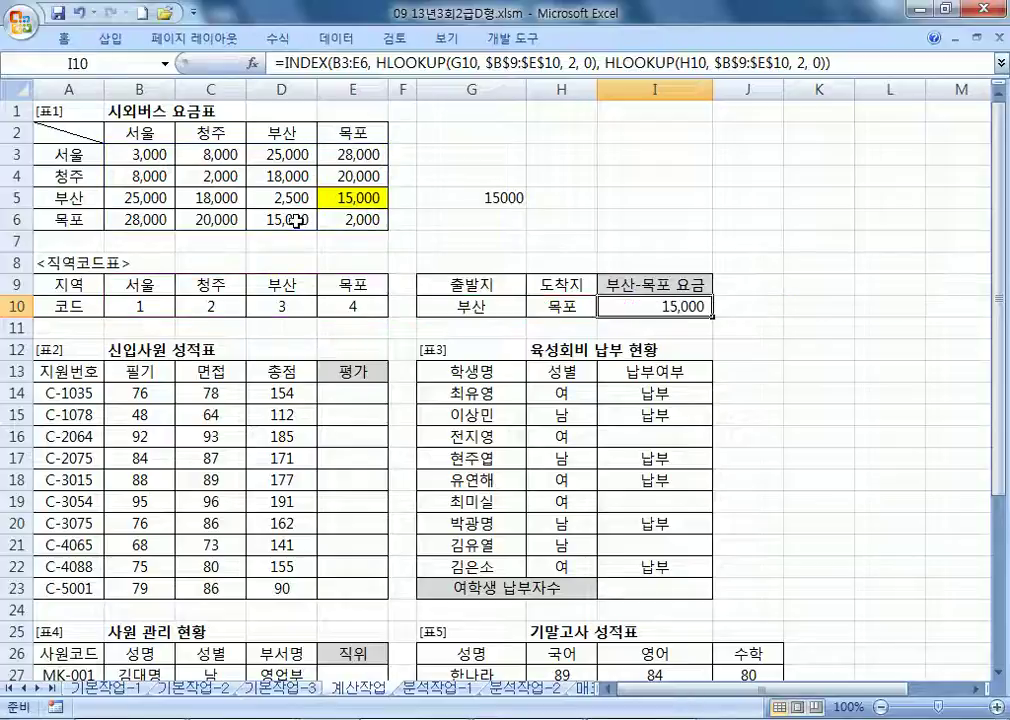
{"action": "left_click", "coordinate": [295, 218]}
{"action": "right_click", "coordinate": [295, 219]}
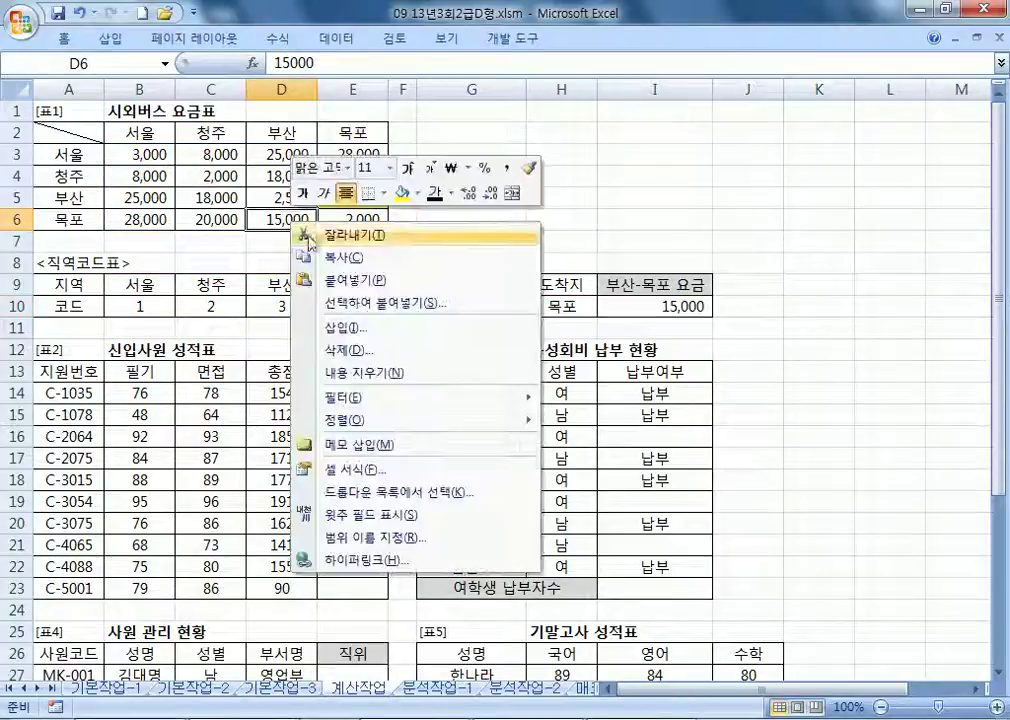
{"action": "left_click", "coordinate": [401, 193]}
{"action": "left_click", "coordinate": [494, 264]}
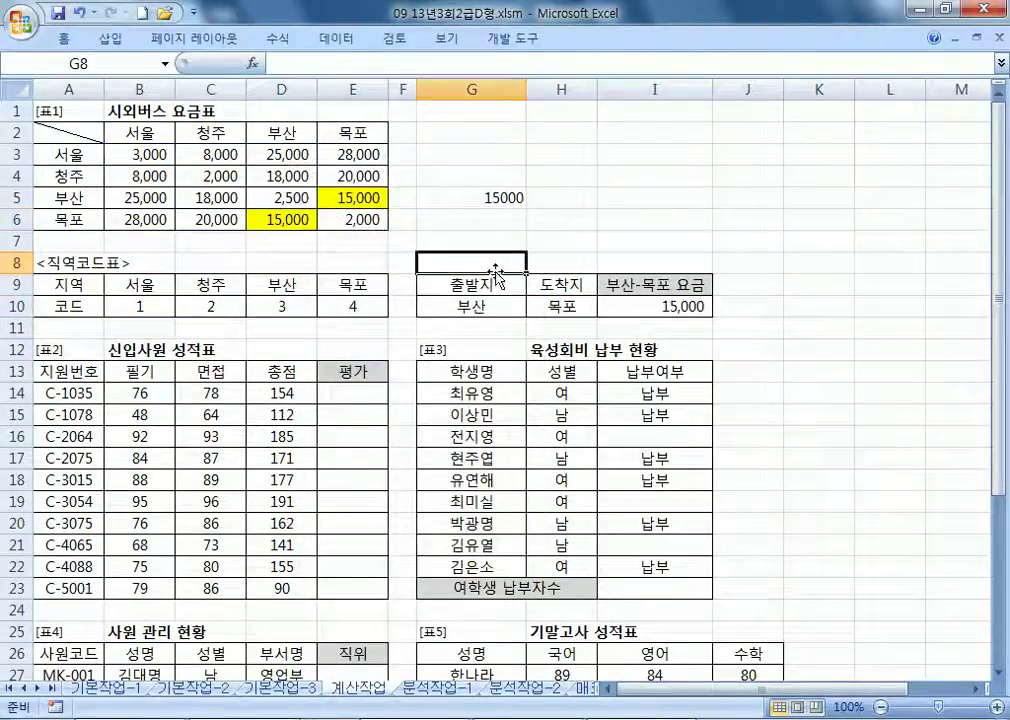
Step: Copy the formula text =INDEX(B3:E6,3,4) from G5 into G6
{"action": "left_click", "coordinate": [488, 203]}
{"action": "key", "text": "F2"}
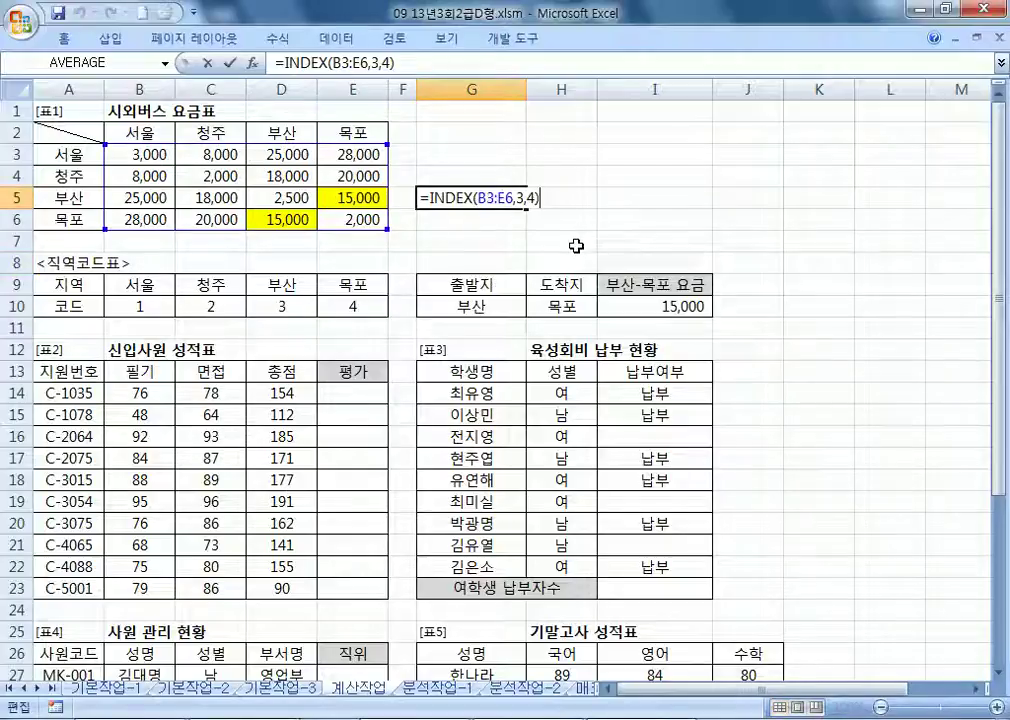
{"action": "left_click_drag", "start_coordinate": [540, 198], "coordinate": [420, 198]}
{"action": "key", "text": "ctrl+c"}
{"action": "key", "text": "Escape"}
{"action": "left_click", "coordinate": [442, 223]}
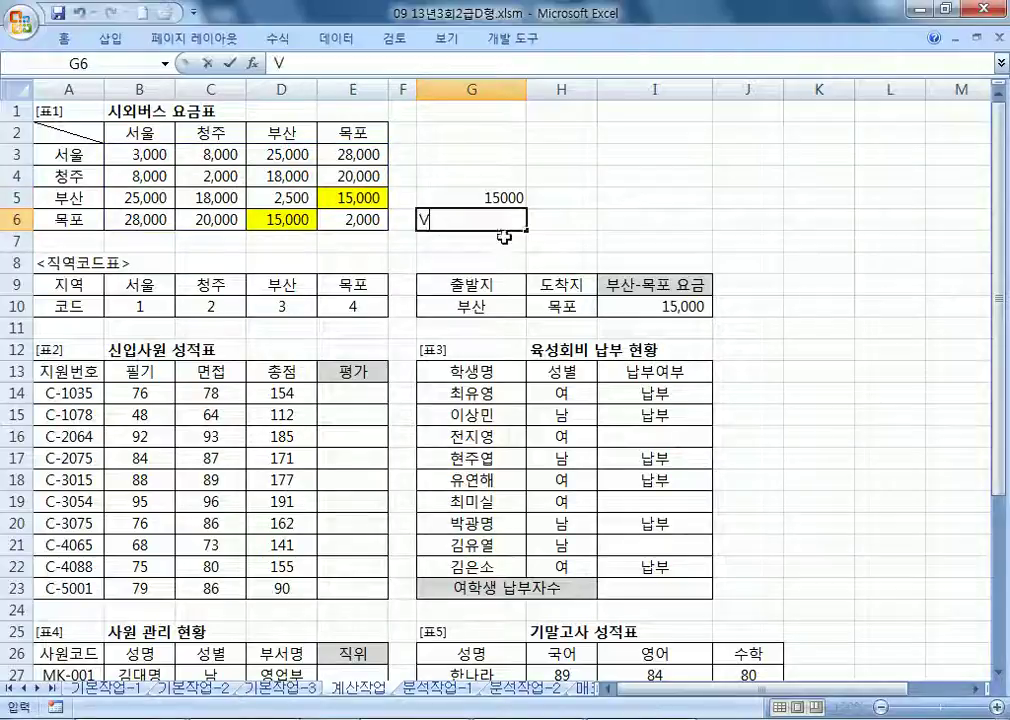
{"action": "key", "text": "ctrl+v"}
Step: Change the INDEX arguments in G6 to row 4 and column 3
{"action": "key", "text": "Left"}
{"action": "key", "text": "Left"}
{"action": "key", "text": "Left"}
{"action": "key", "text": "Left"}
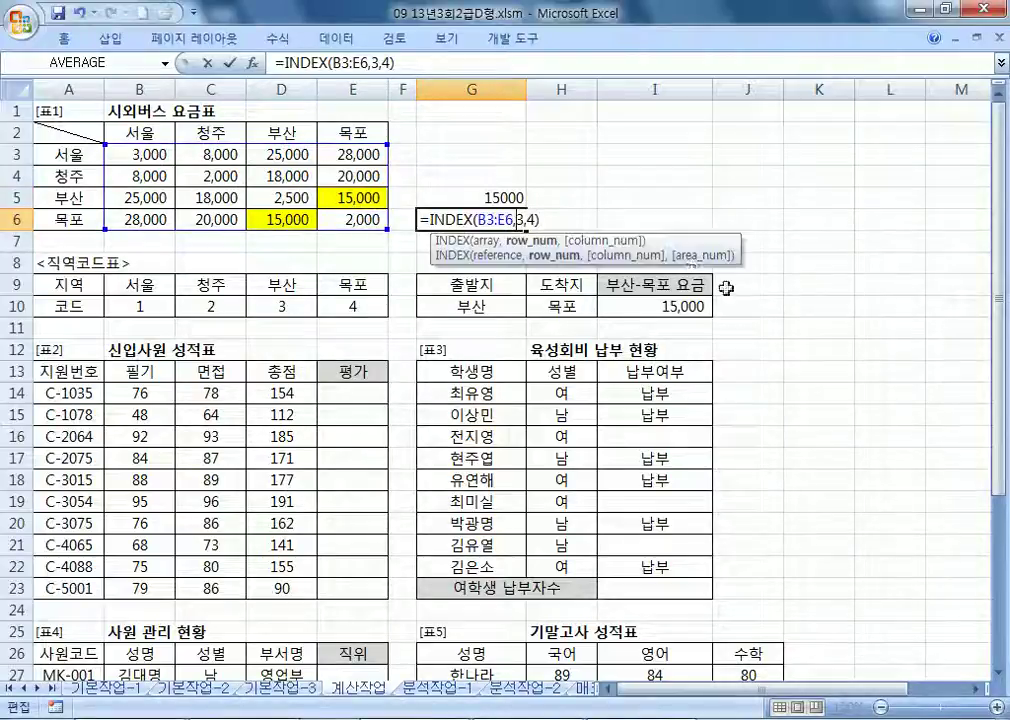
{"action": "type", "text": "4,"}
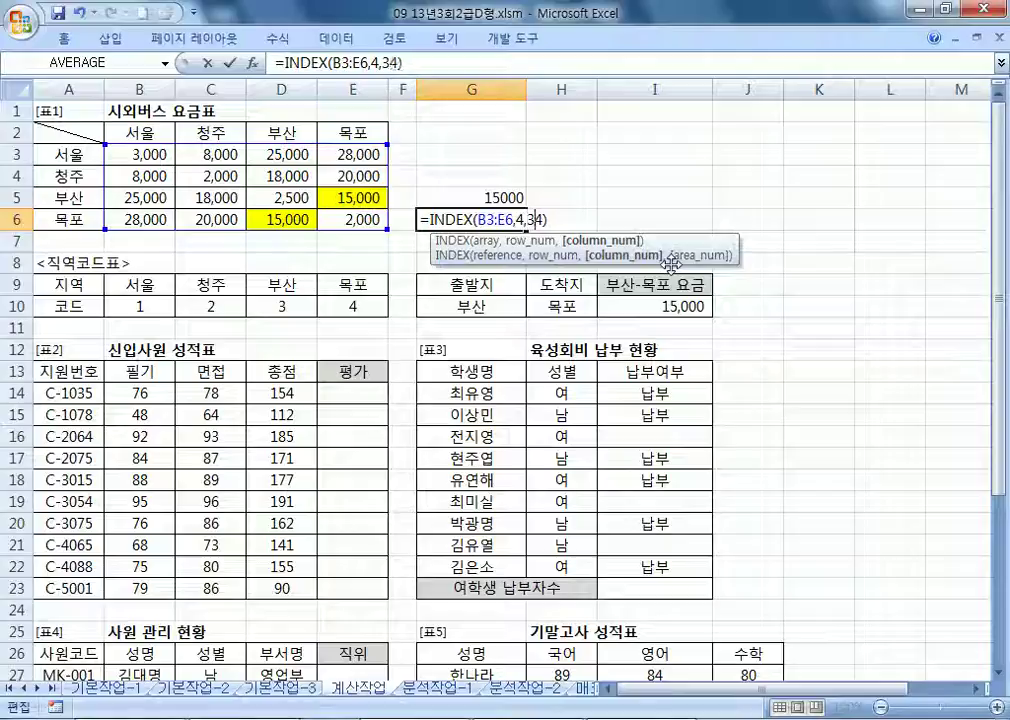
{"action": "key", "text": "Return"}
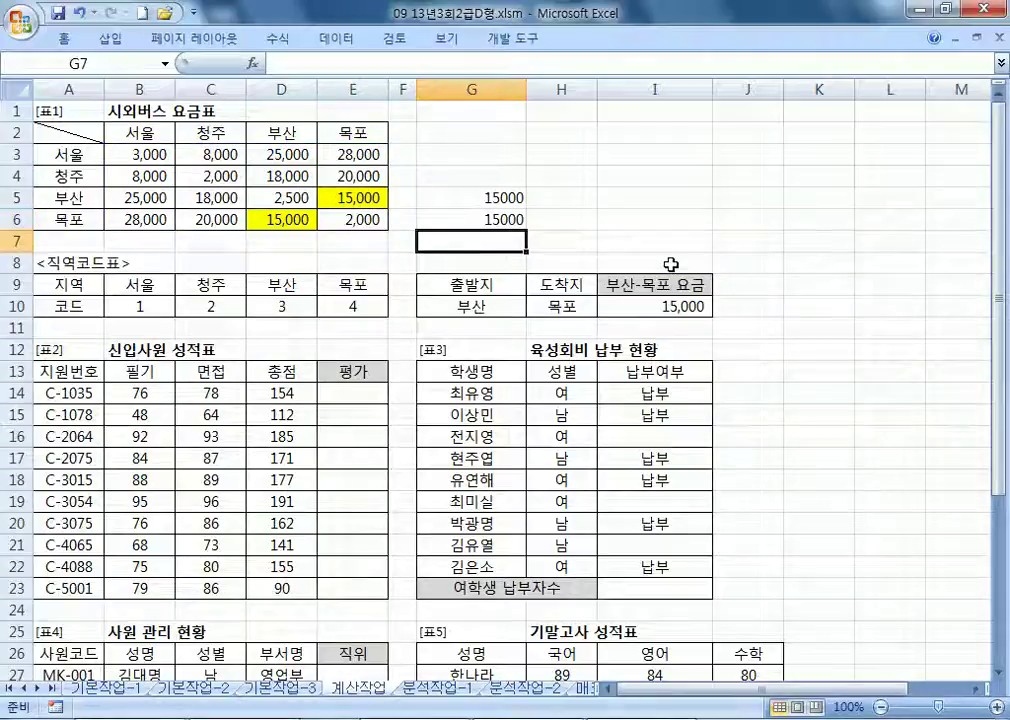
Step: Compare the INDEX formulas in G5 and G6 with the two yellow fare cells E5 and D6
{"action": "left_click", "coordinate": [502, 212]}
{"action": "double_click", "coordinate": [502, 212]}
{"action": "left_click", "coordinate": [500, 198]}
{"action": "double_click", "coordinate": [500, 198]}
{"action": "left_click", "coordinate": [300, 222]}
{"action": "left_click", "coordinate": [335, 200]}
{"action": "left_click", "coordinate": [300, 222]}
{"action": "left_click", "coordinate": [335, 200]}
{"action": "left_click", "coordinate": [299, 221]}
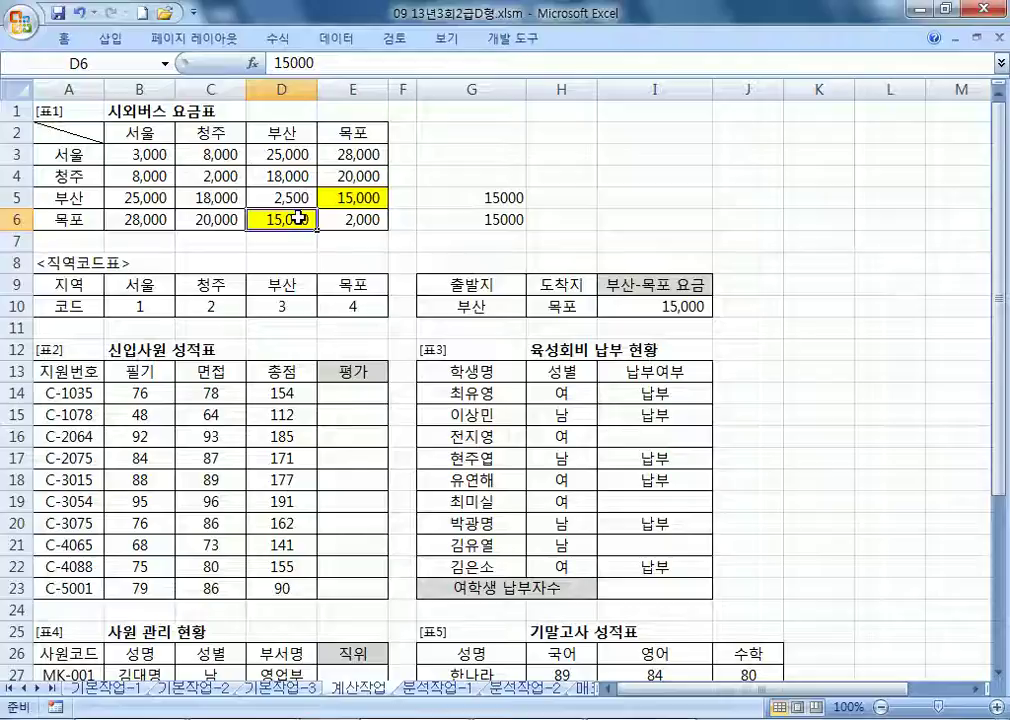
Step: Review in the notes how the range, row and column arguments of INDEX relate to the 부산 and 목포 HLOOKUP formulas
{"action": "key", "text": "alt+Tab"}
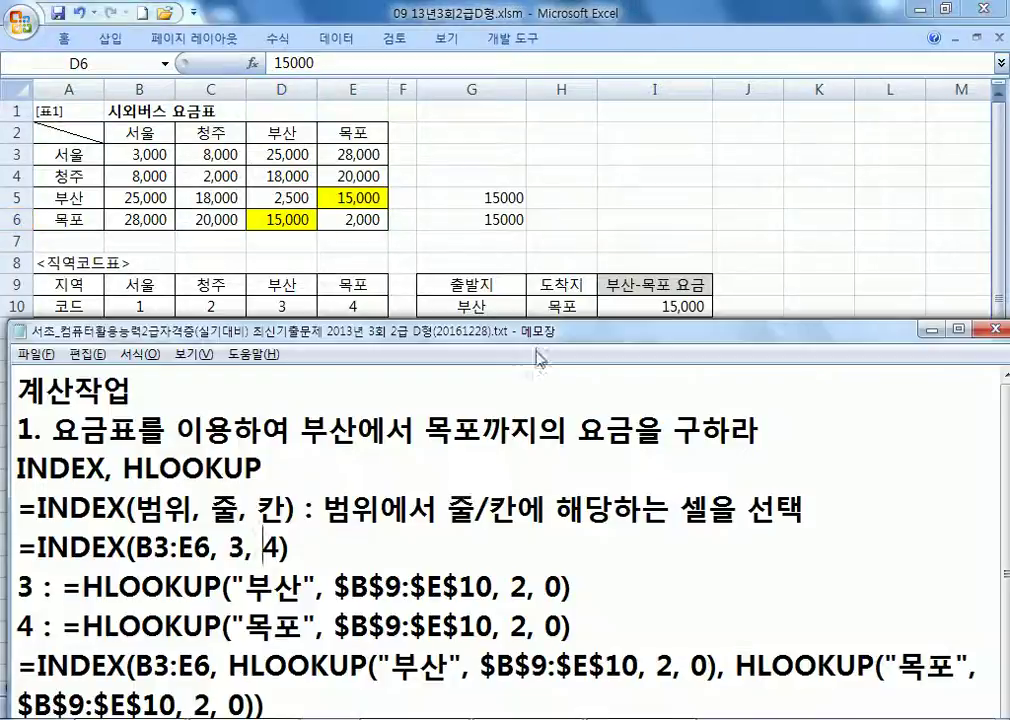
{"action": "scroll", "coordinate": [458, 492], "scroll_direction": "down", "scroll_amount": 2}
{"action": "scroll", "coordinate": [458, 492], "scroll_direction": "up", "scroll_amount": 2}
{"action": "left_click_drag", "start_coordinate": [408, 340], "coordinate": [399, 143]}
{"action": "left_click", "coordinate": [251, 351]}
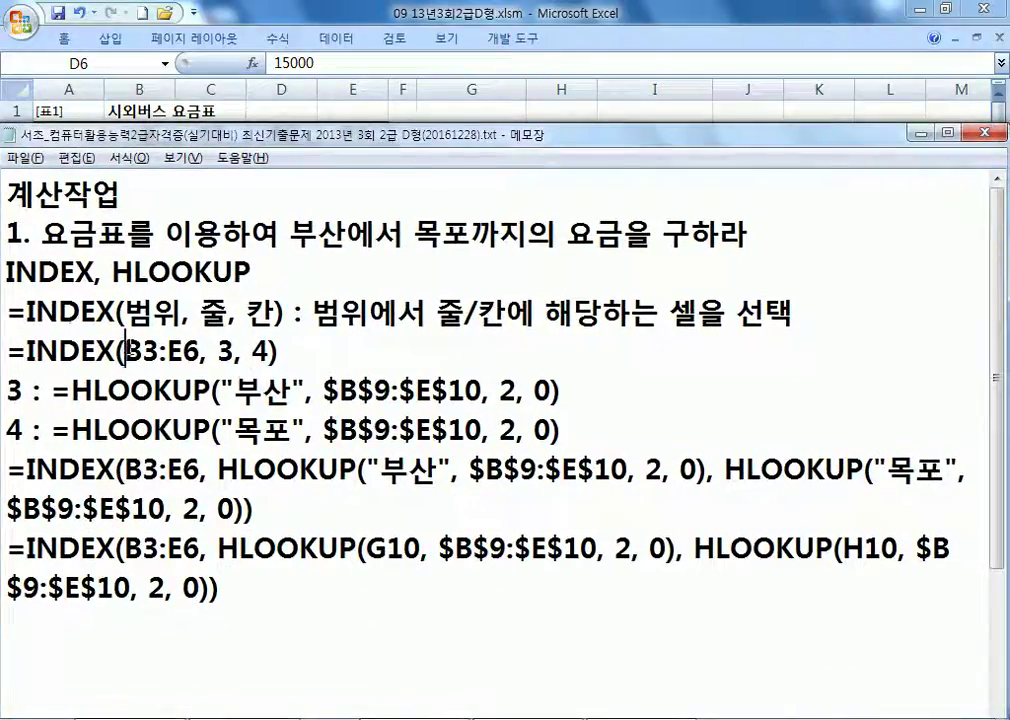
{"action": "left_click_drag", "start_coordinate": [125, 351], "coordinate": [203, 349]}
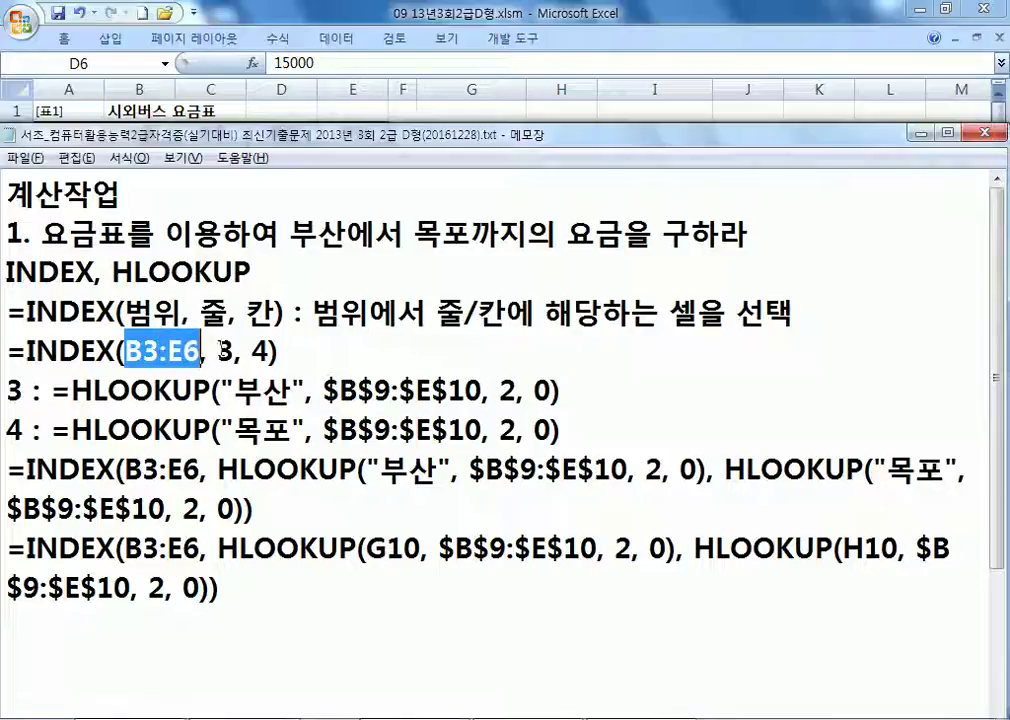
{"action": "left_click_drag", "start_coordinate": [200, 313], "coordinate": [277, 311]}
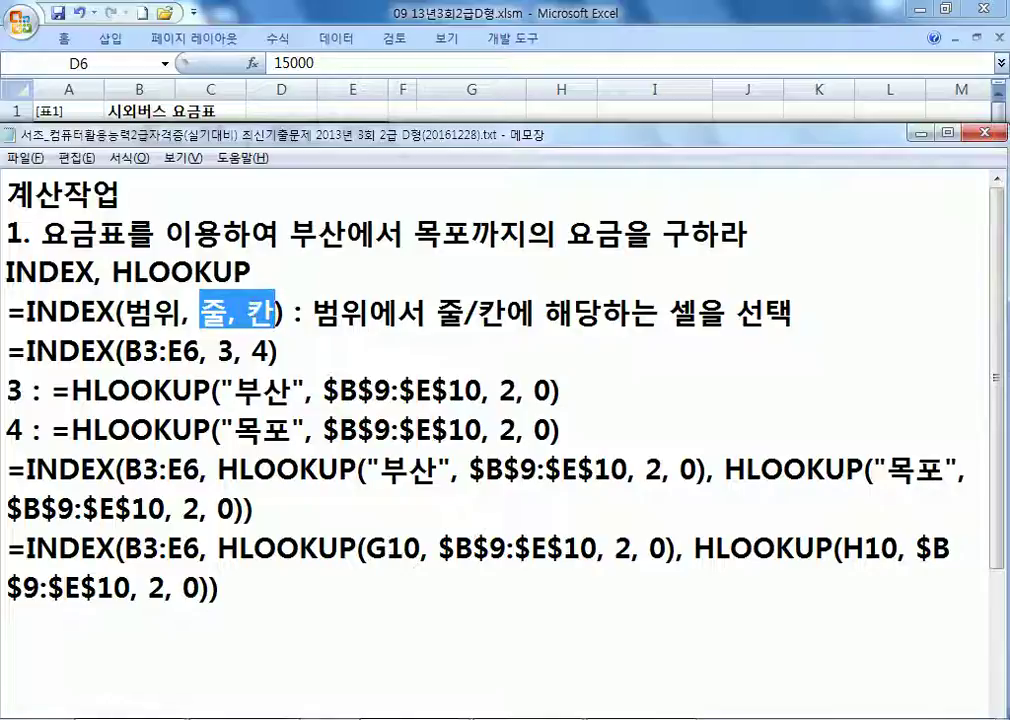
{"action": "left_click", "coordinate": [233, 349]}
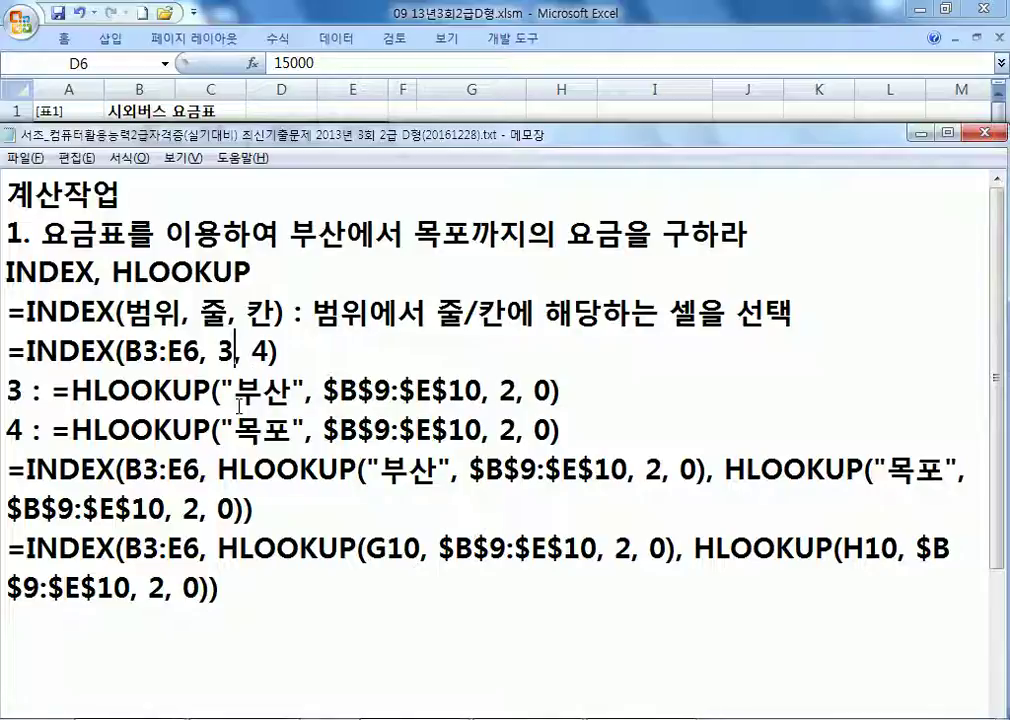
{"action": "left_click_drag", "start_coordinate": [236, 430], "coordinate": [290, 432]}
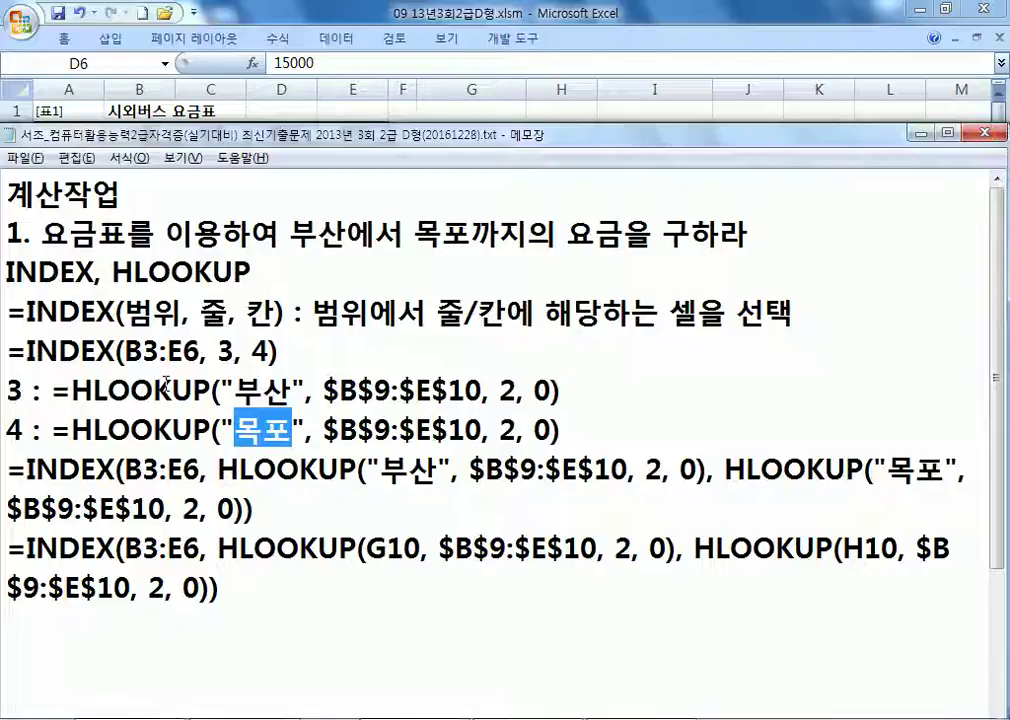
Step: Start a new item numbered "2." below the last INDEX formula in the notes, leaving a blank line between them
{"action": "left_click", "coordinate": [283, 615]}
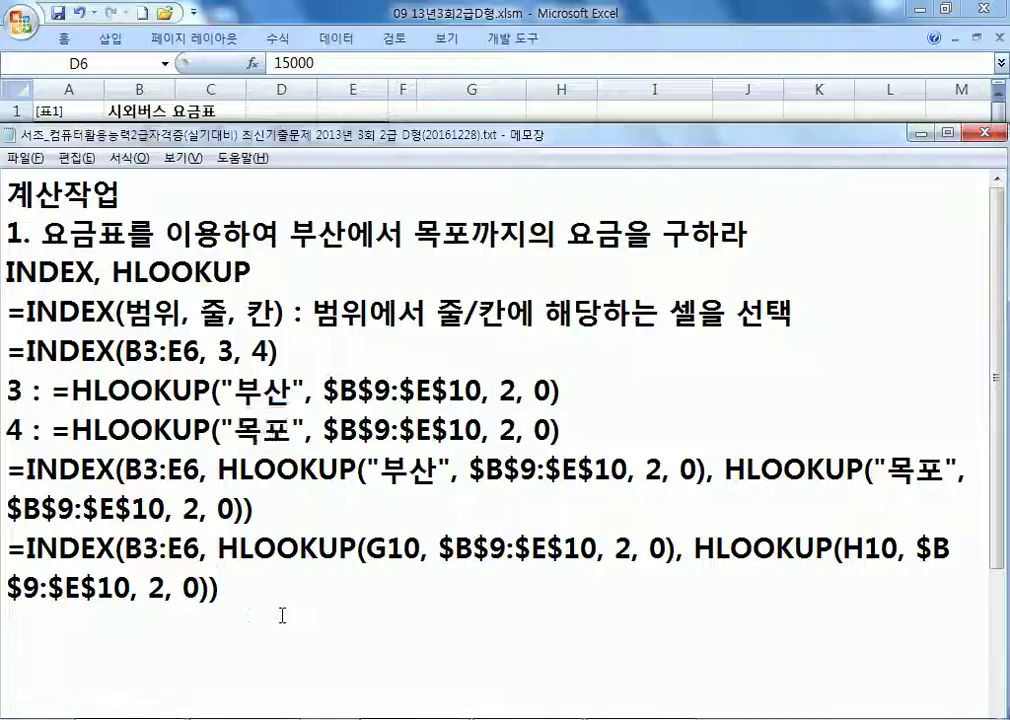
{"action": "key", "text": "Return"}
{"action": "type", "text": "2."}
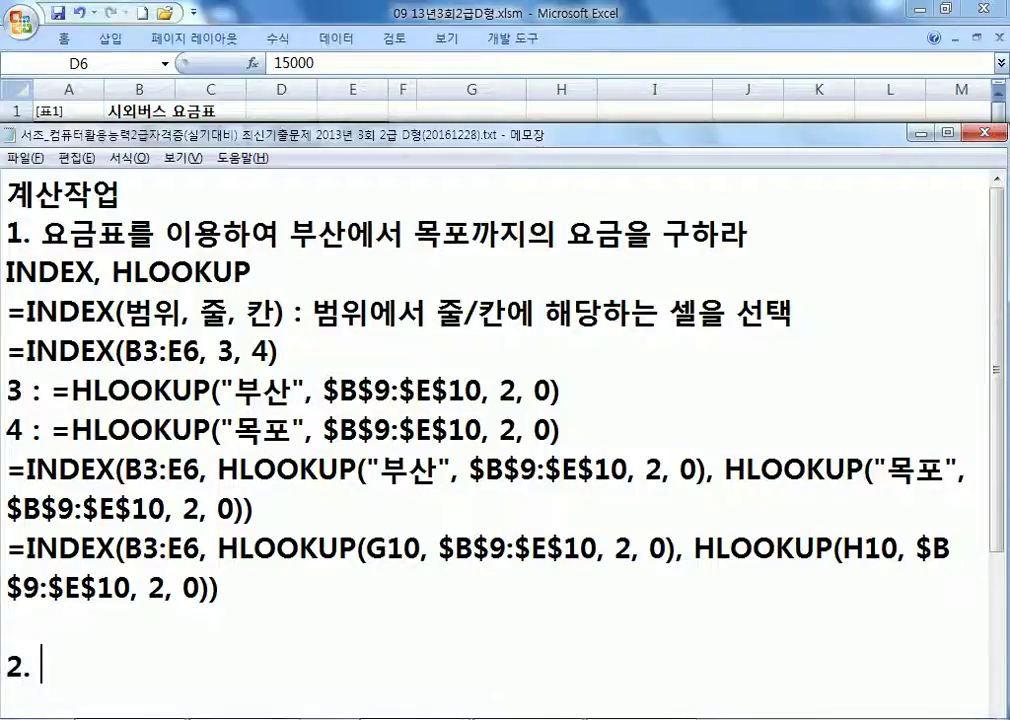
{"action": "scroll", "coordinate": [500, 430], "scroll_direction": "down", "scroll_amount": 1}
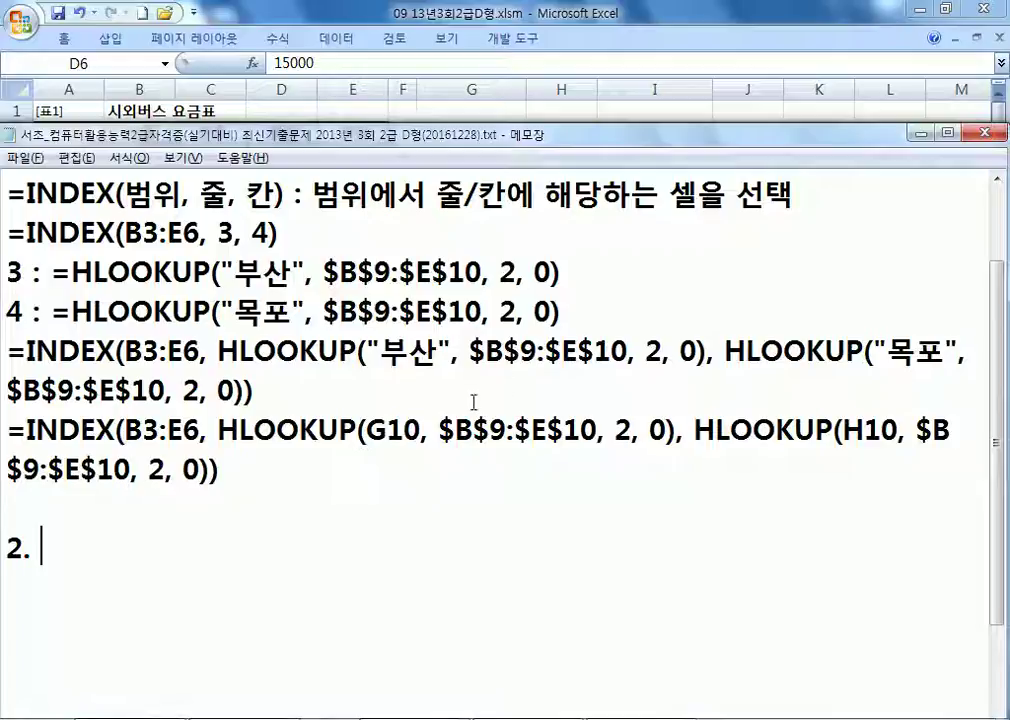
Step: Return to the worksheet and examine the departure and arrival cells G10:H10 against the fare table's 부산 row and 목포 column headers
{"action": "key", "text": "alt+Tab"}
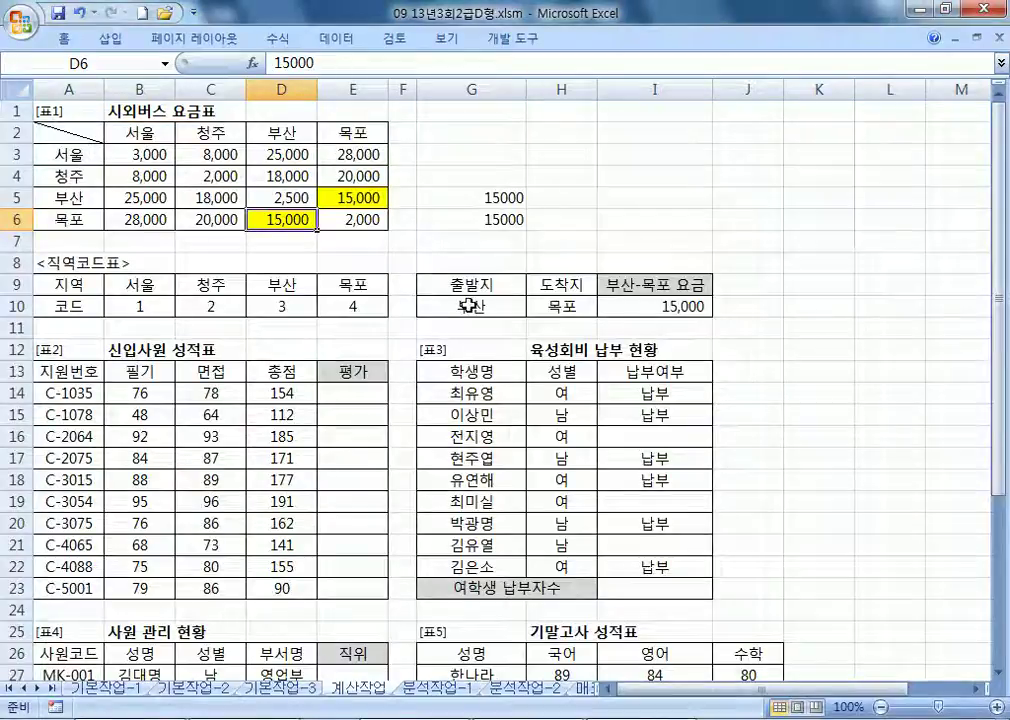
{"action": "left_click", "coordinate": [469, 307]}
{"action": "left_click", "coordinate": [540, 309]}
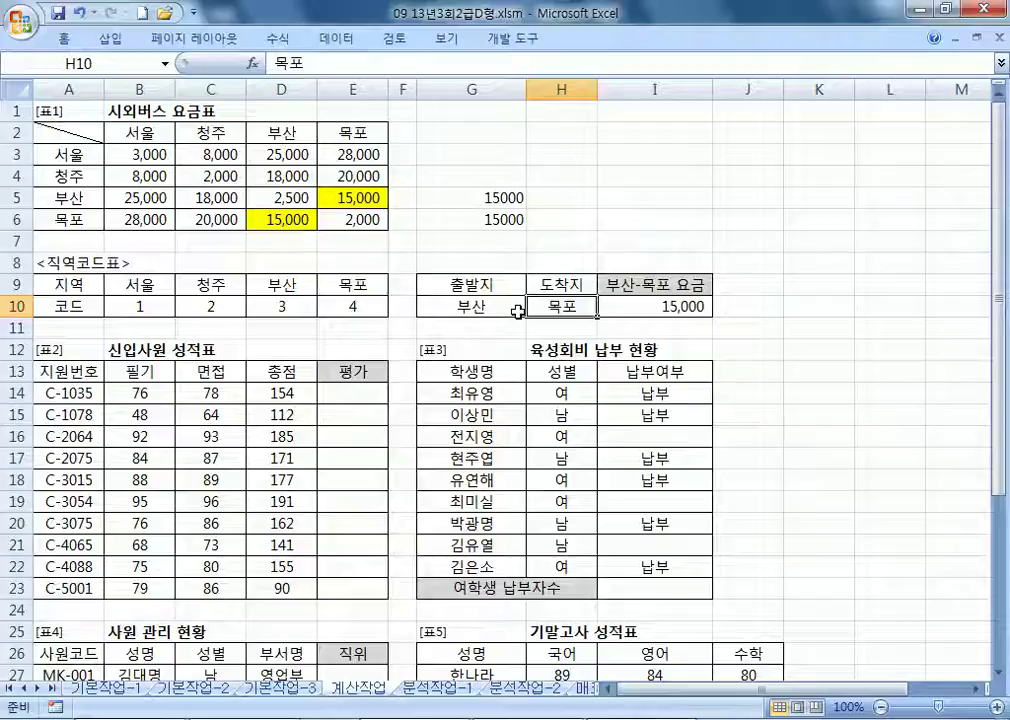
{"action": "left_click", "coordinate": [45, 198]}
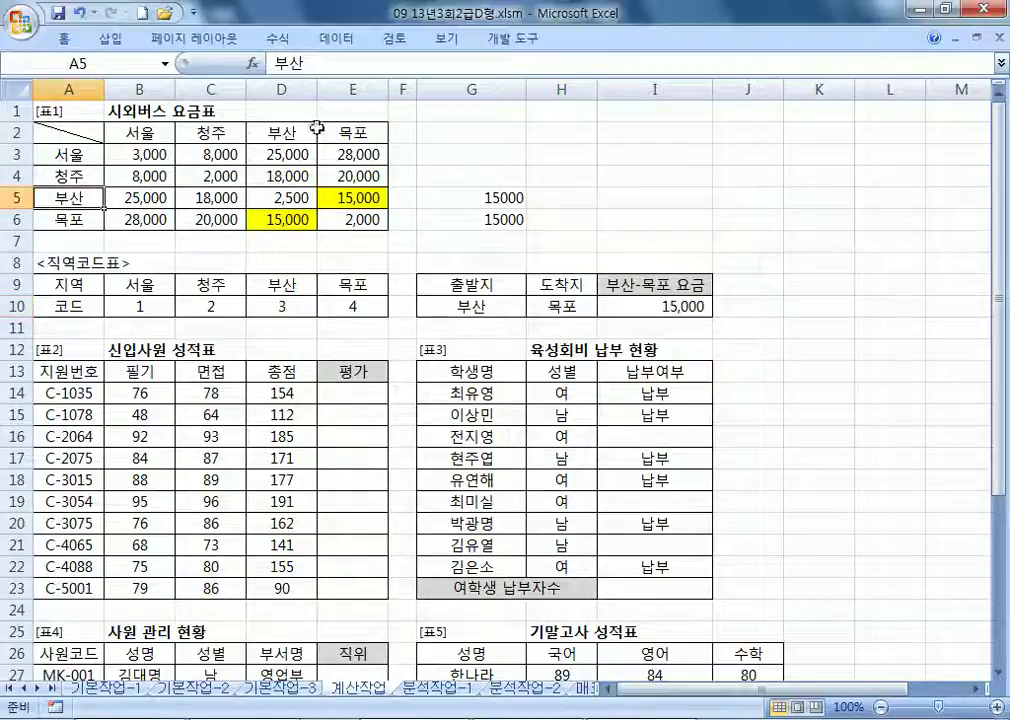
{"action": "left_click", "coordinate": [367, 131]}
{"action": "left_click_drag", "start_coordinate": [457, 305], "coordinate": [545, 305]}
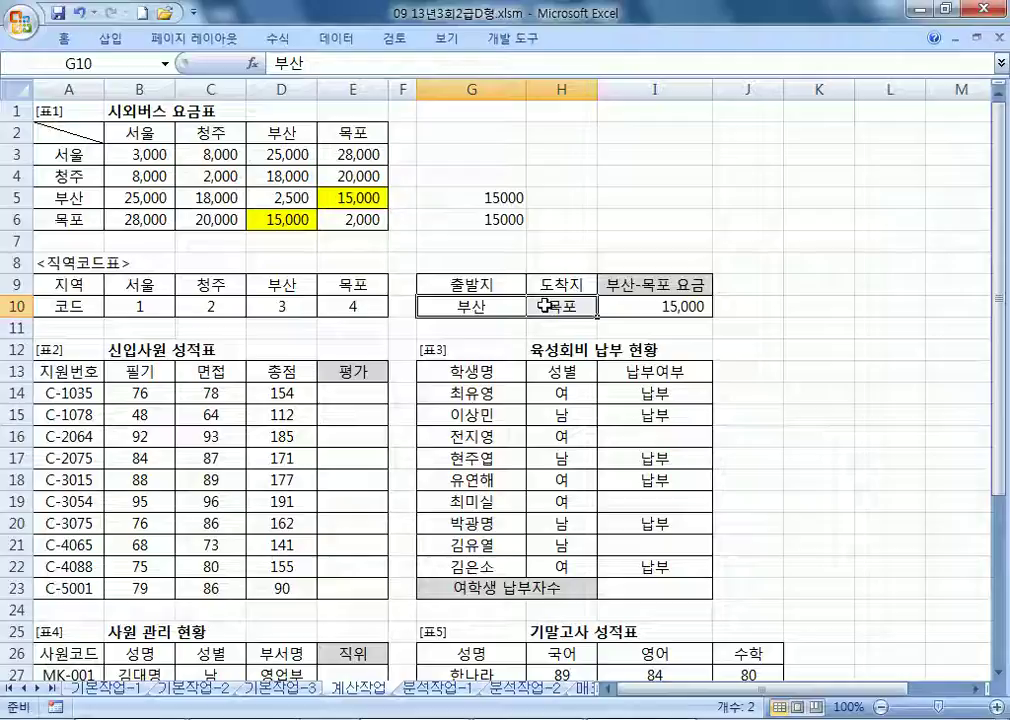
Step: Correct the region code table's title in A8 to "<지역코드표>"
{"action": "left_click_drag", "start_coordinate": [143, 153], "coordinate": [327, 224]}
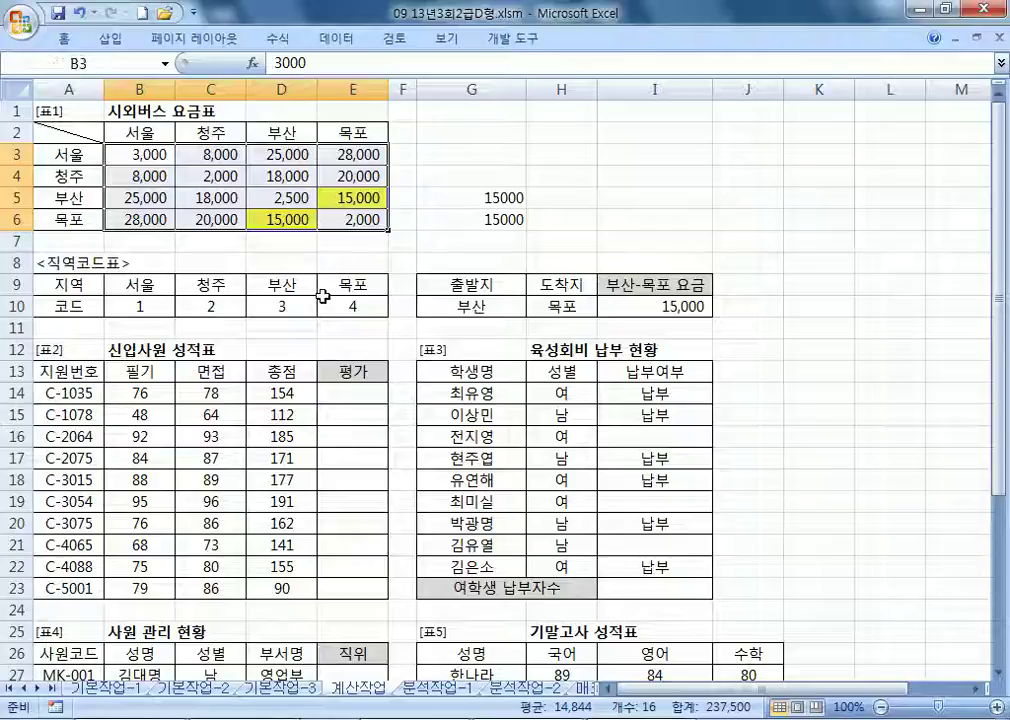
{"action": "left_click", "coordinate": [135, 285]}
{"action": "double_click", "coordinate": [60, 262]}
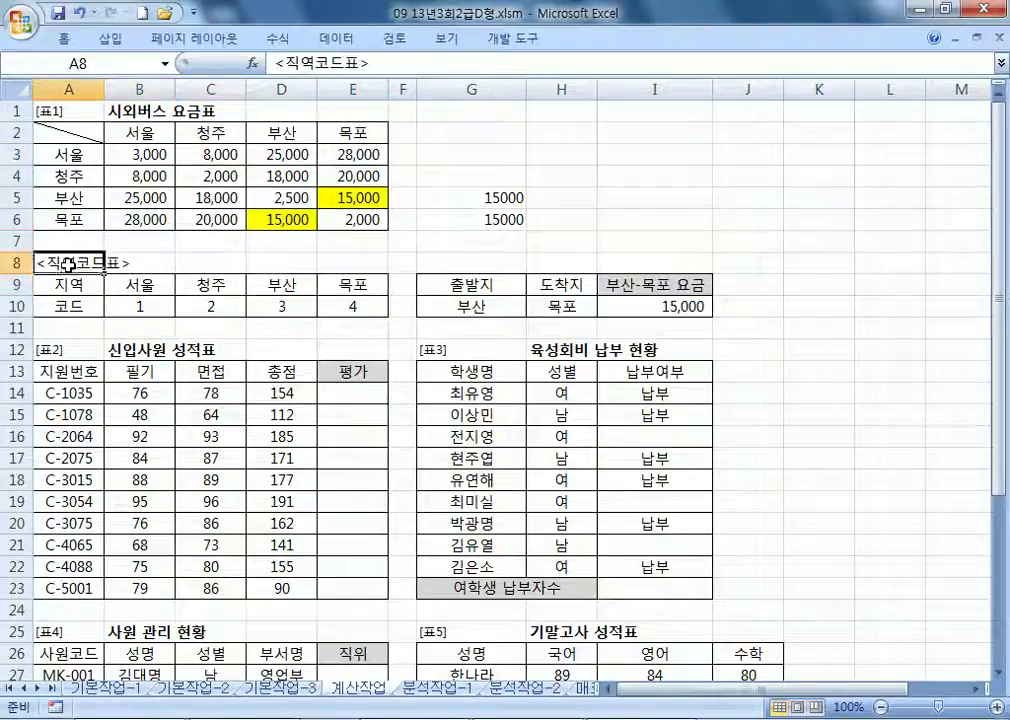
{"action": "key", "text": "Delete"}
{"action": "type", "text": "W"}
{"action": "key", "text": "BackSpace"}
{"action": "type", "text": "지"}
{"action": "key", "text": "Return"}
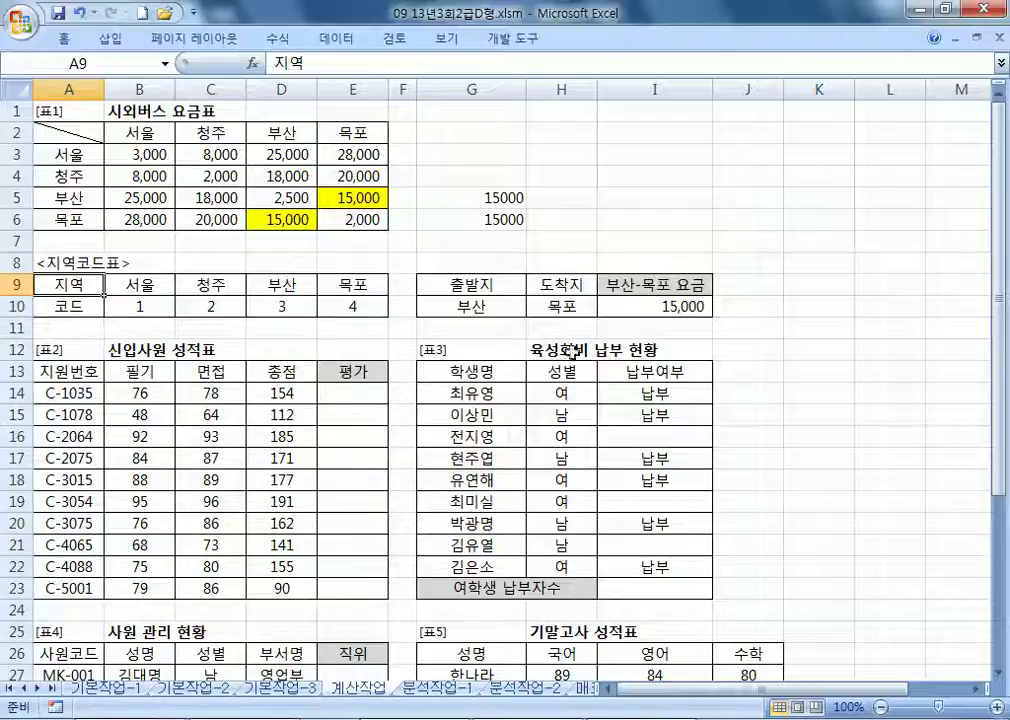
Step: Examine how the departure 부산 and destination 목포 in G10:H10 match the row and column headings of the bus fare table
{"action": "left_click", "coordinate": [472, 303]}
{"action": "left_click_drag", "start_coordinate": [472, 303], "coordinate": [560, 304]}
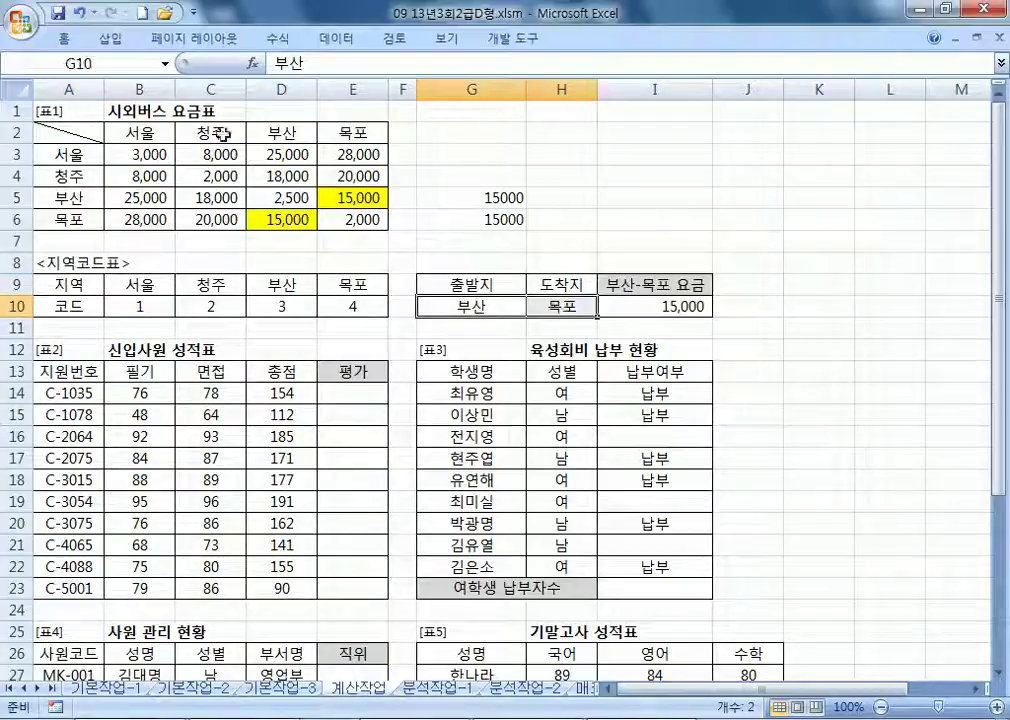
{"action": "left_click", "coordinate": [67, 198]}
{"action": "left_click", "coordinate": [353, 132]}
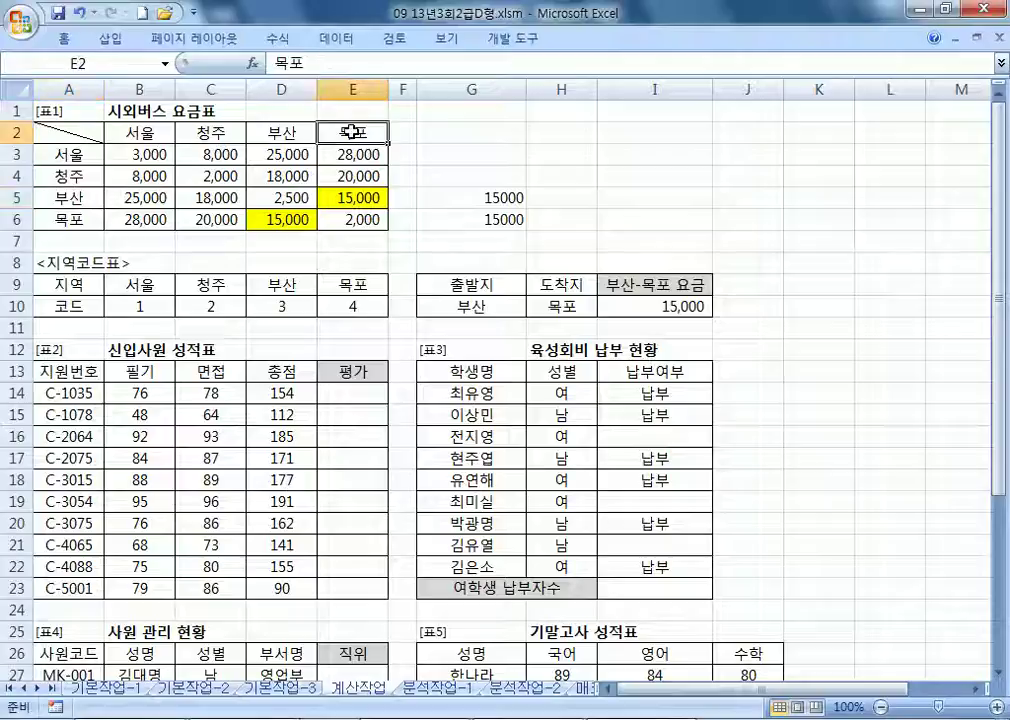
{"action": "left_click", "coordinate": [280, 129]}
{"action": "left_click", "coordinate": [55, 219]}
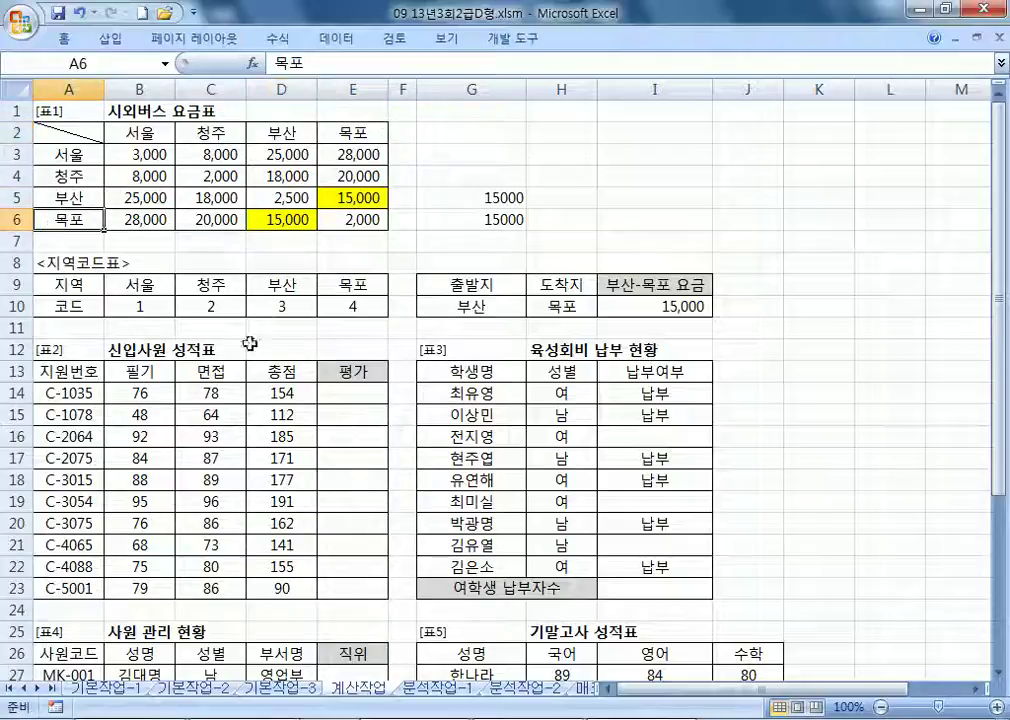
{"action": "left_click_drag", "start_coordinate": [472, 307], "coordinate": [560, 306]}
{"action": "left_click", "coordinate": [295, 130]}
{"action": "left_click", "coordinate": [70, 221]}
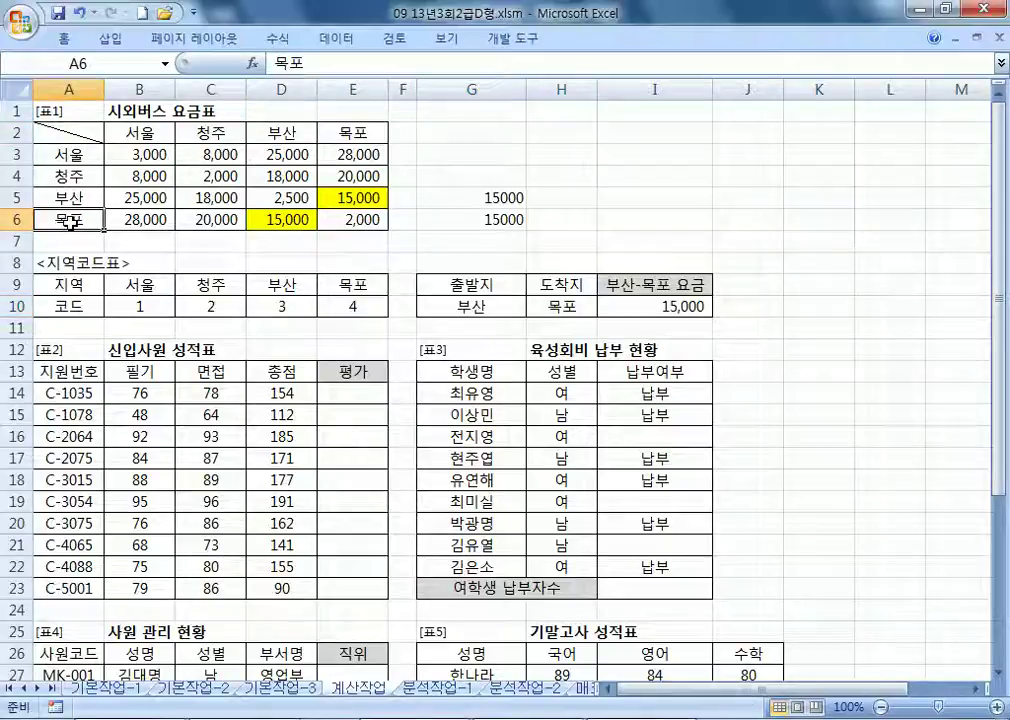
Step: Test the fare formula by setting the departure in G10 to 청주 and the destination in H10 to 서울
{"action": "left_click", "coordinate": [471, 308]}
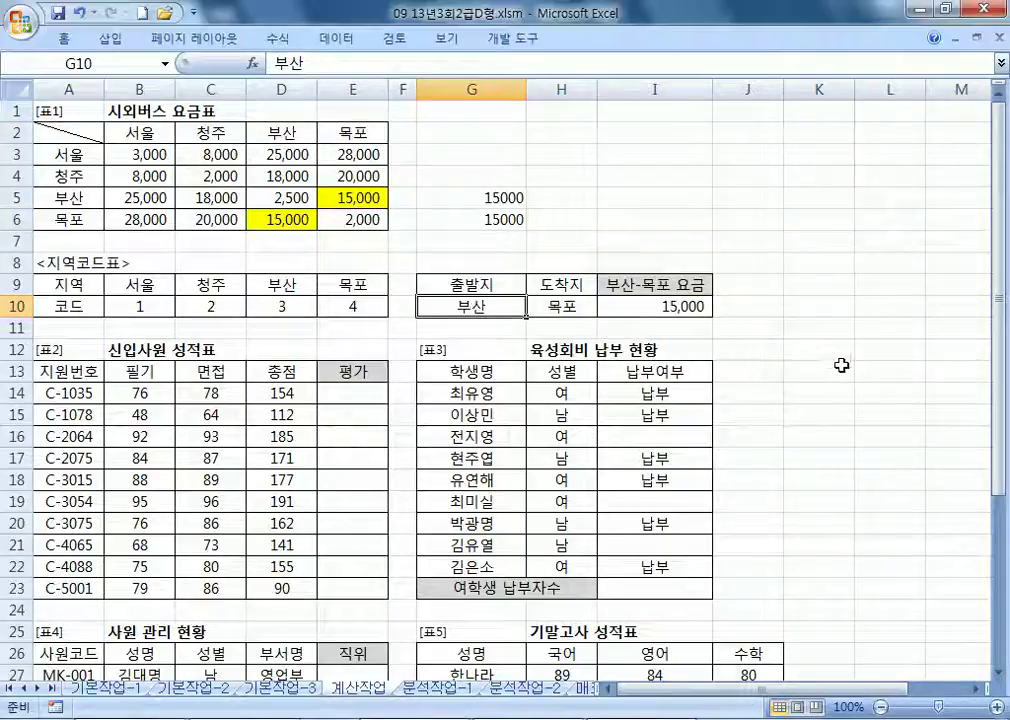
{"action": "type", "text": "청주"}
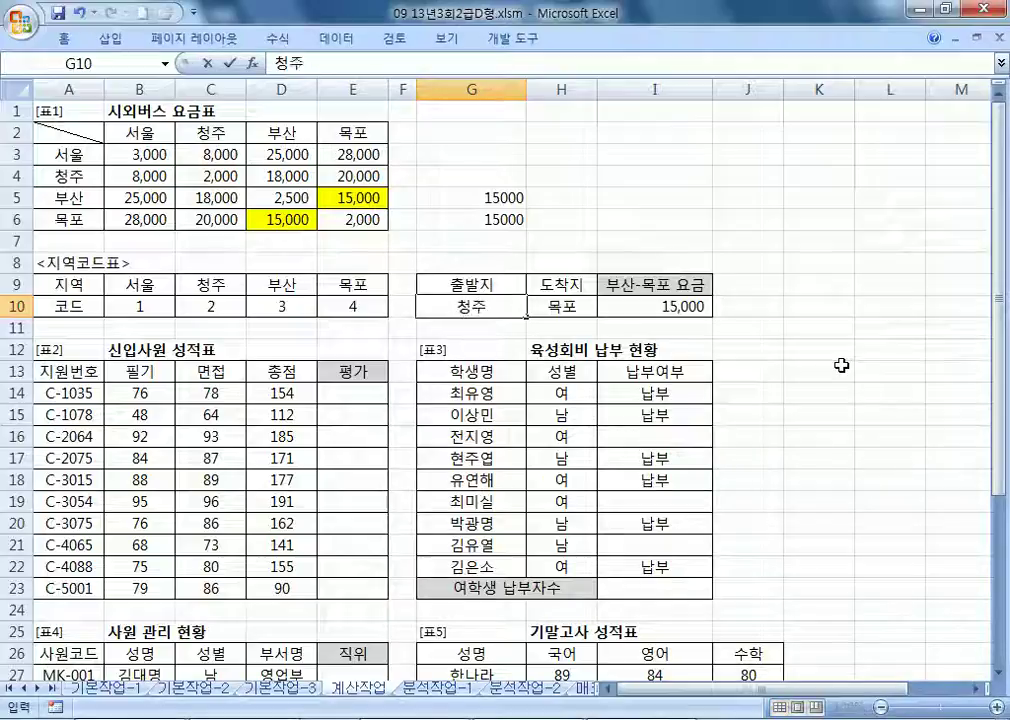
{"action": "key", "text": "Tab"}
{"action": "type", "text": "서울"}
{"action": "key", "text": "Return"}
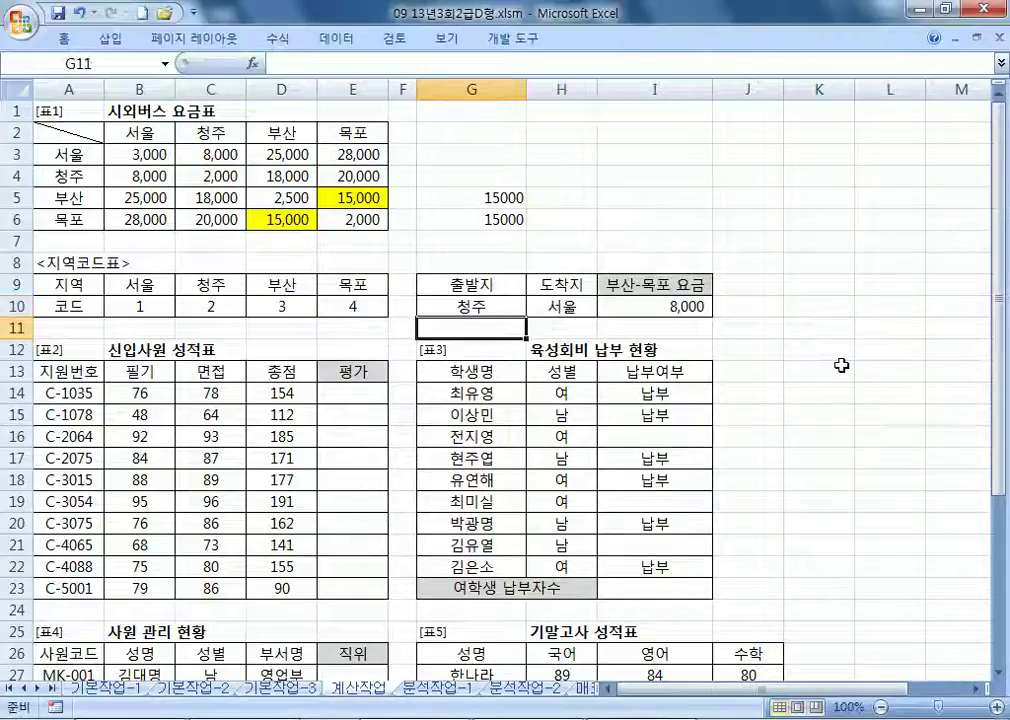
Step: Compare the test departure and destination with the 청주 and 서울 headings in the bus fare table
{"action": "left_click_drag", "start_coordinate": [512, 305], "coordinate": [590, 307]}
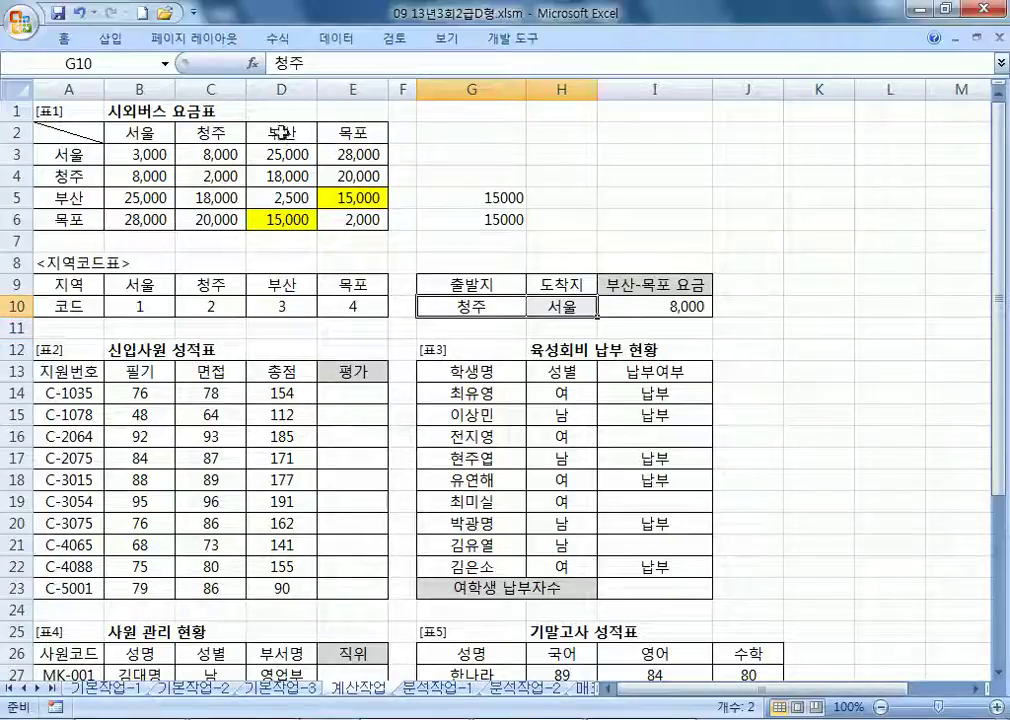
{"action": "left_click", "coordinate": [207, 131]}
{"action": "left_click", "coordinate": [98, 158]}
{"action": "left_click", "coordinate": [188, 131]}
{"action": "left_click", "coordinate": [72, 155]}
{"action": "left_click", "coordinate": [534, 306]}
{"action": "left_click", "coordinate": [505, 300]}
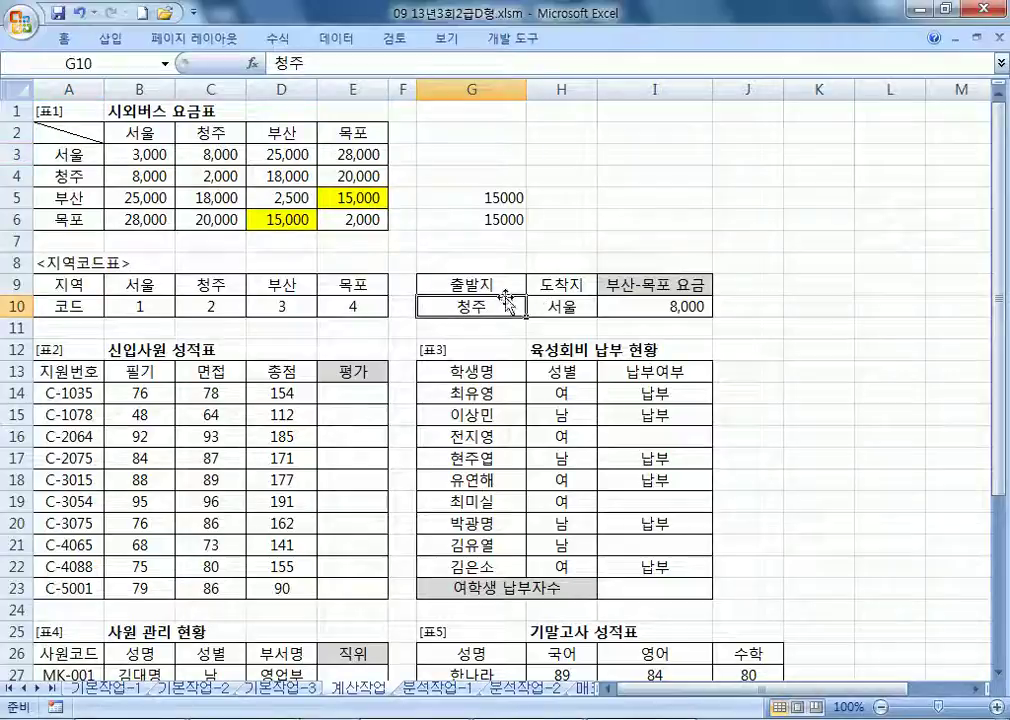
Step: Undo the test changes to the departure and destination cells G10 and H10
{"action": "left_click", "coordinate": [568, 301]}
{"action": "key", "text": "ctrl+z"}
{"action": "key", "text": "ctrl+z"}
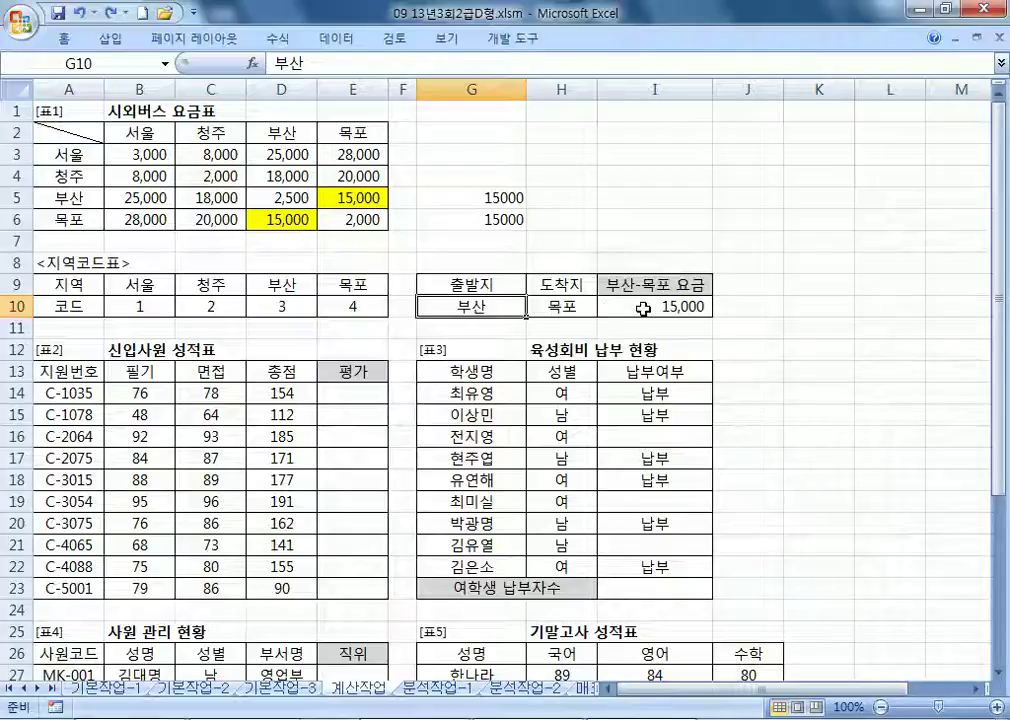
Step: Examine the 부산 and 목포 headings in both directions and their highlighted fare cells D6 and E5
{"action": "left_click_drag", "start_coordinate": [505, 307], "coordinate": [549, 313]}
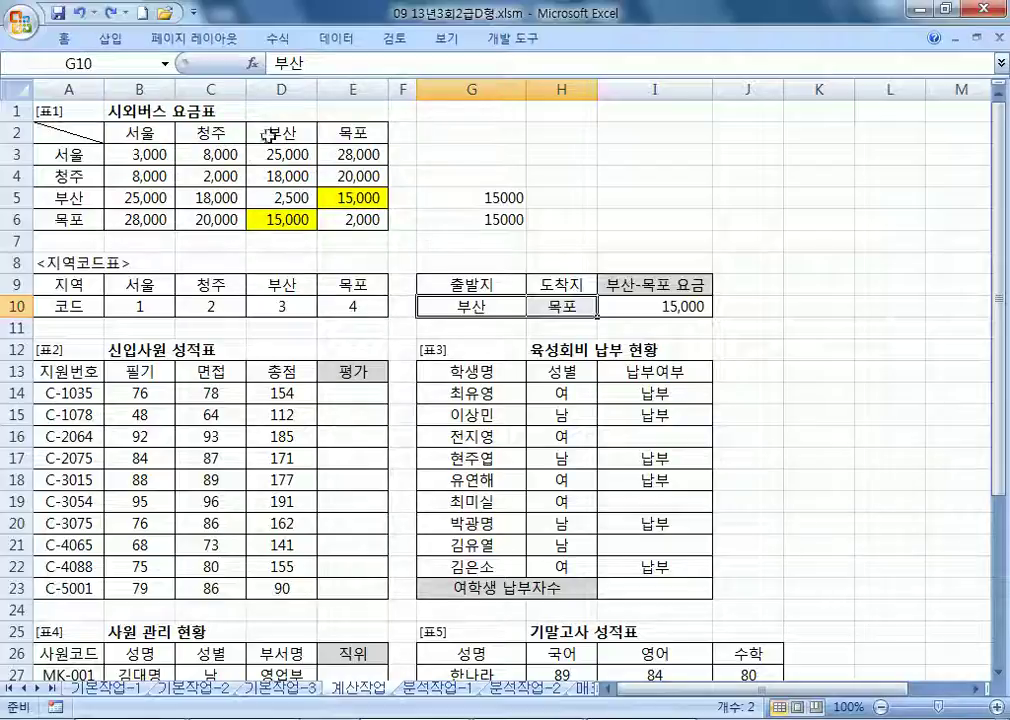
{"action": "left_click", "coordinate": [72, 197]}
{"action": "left_click", "coordinate": [372, 130]}
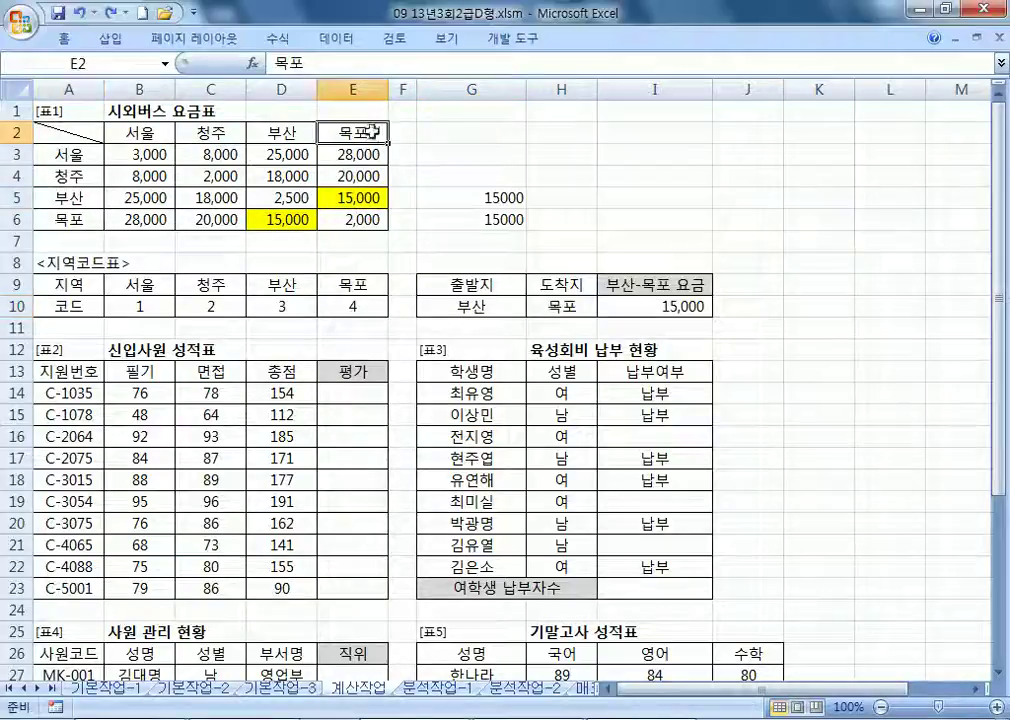
{"action": "left_click", "coordinate": [295, 130]}
{"action": "left_click", "coordinate": [78, 219]}
{"action": "left_click", "coordinate": [255, 217]}
{"action": "left_click", "coordinate": [333, 197]}
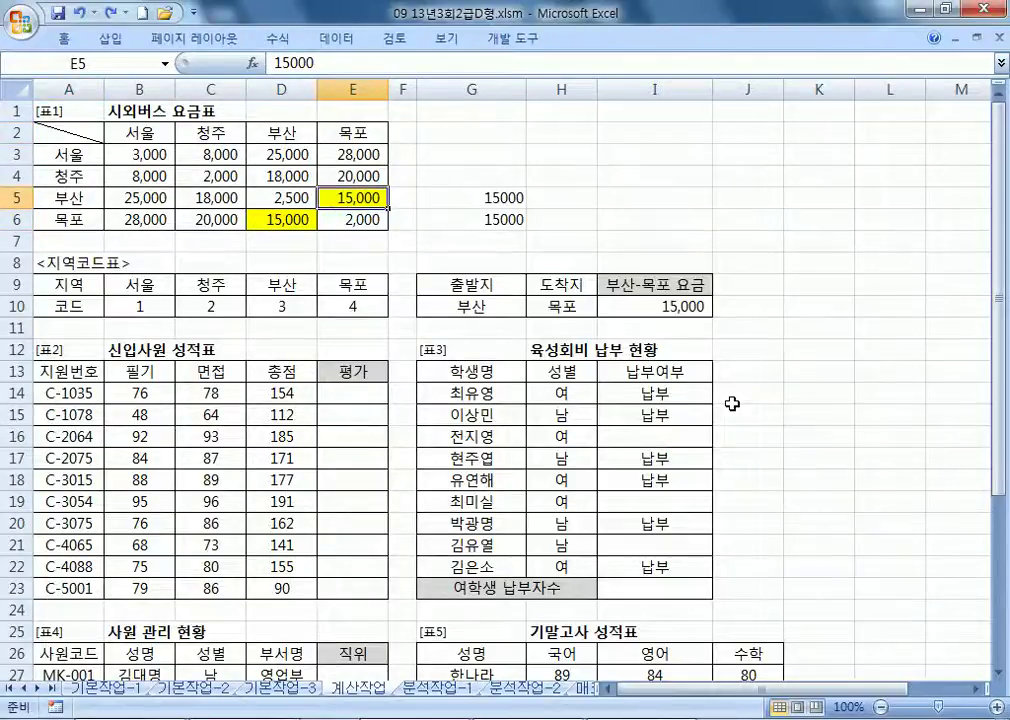
Step: Switch to the Notepad notes and complete item 2 with "총점을 기준으로 순위를 구하여 1위는 "최우수", 2위는 "우수", 나머지는 공백으로 처리"
{"action": "key", "text": "alt+Tab"}
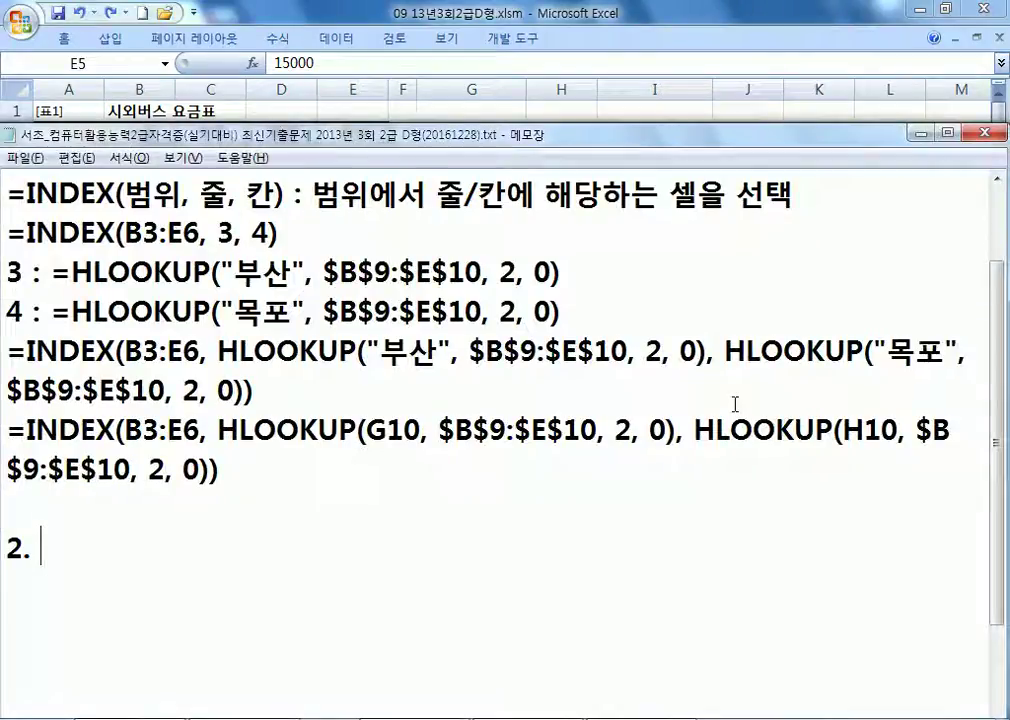
{"action": "type", "text": "CH"}
{"action": "key", "text": "BackSpace"}
{"action": "key", "text": "BackSpace"}
{"action": "key", "text": "Hangul"}
{"action": "type", "text": "총점"}
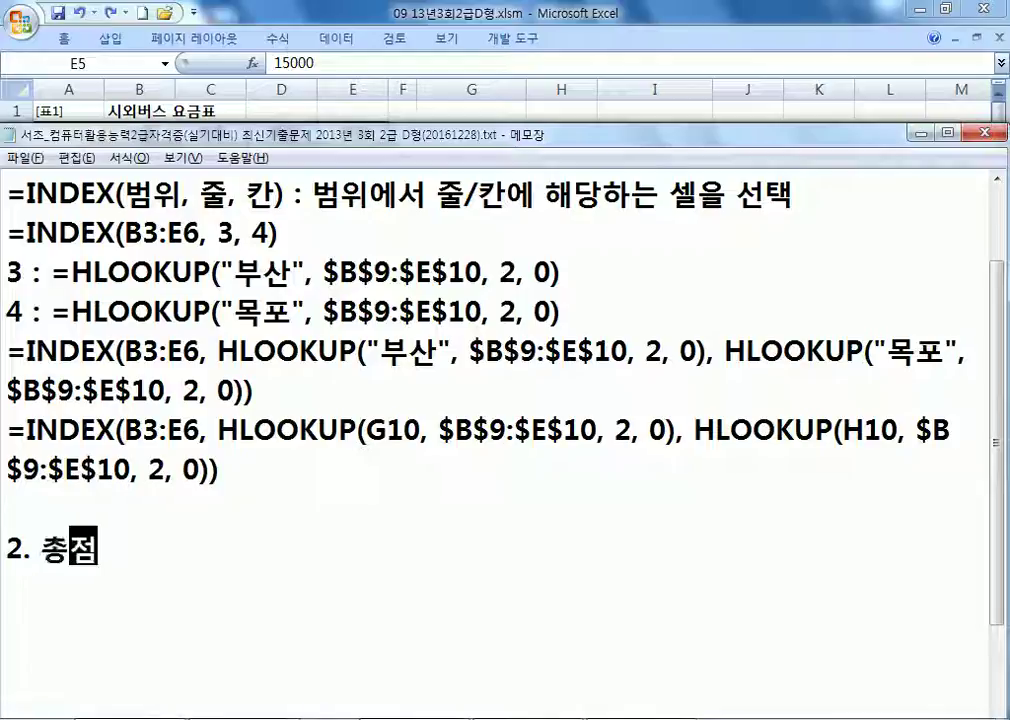
{"action": "type", "text": "을 기준으로 "}
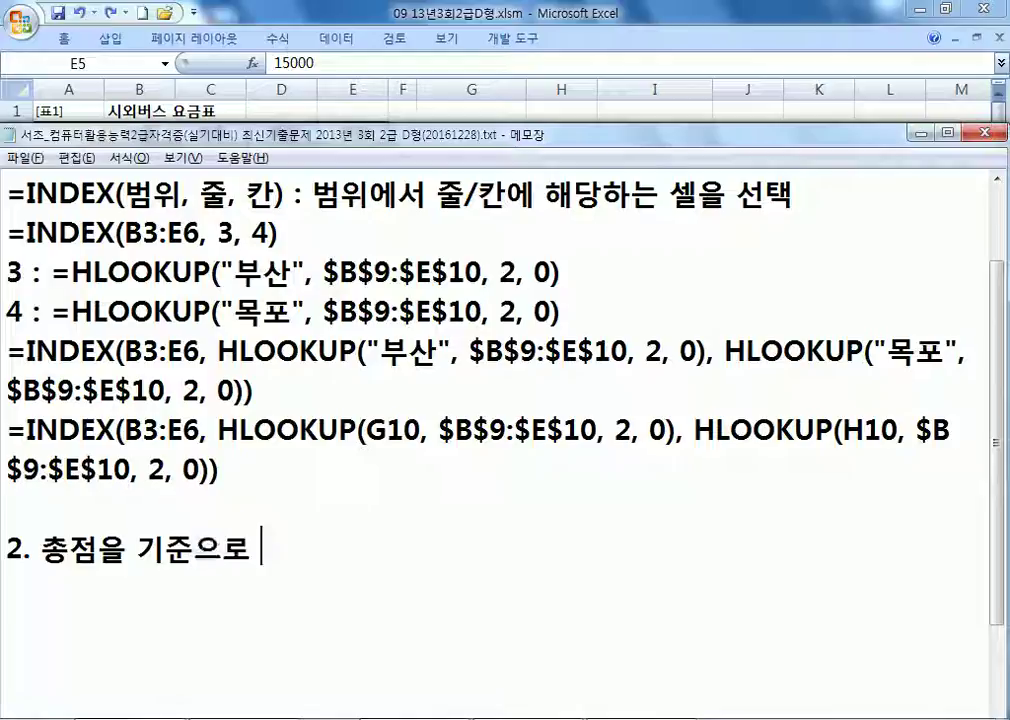
{"action": "type", "text": "순위를 궁"}
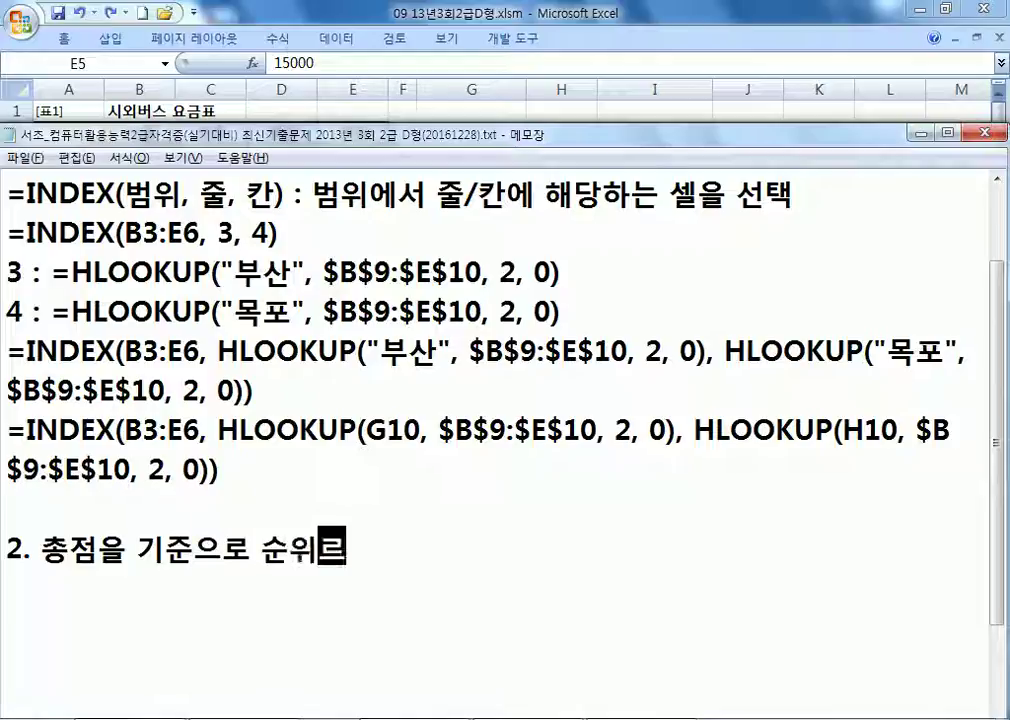
{"action": "type", "text": "하여 1위는"}
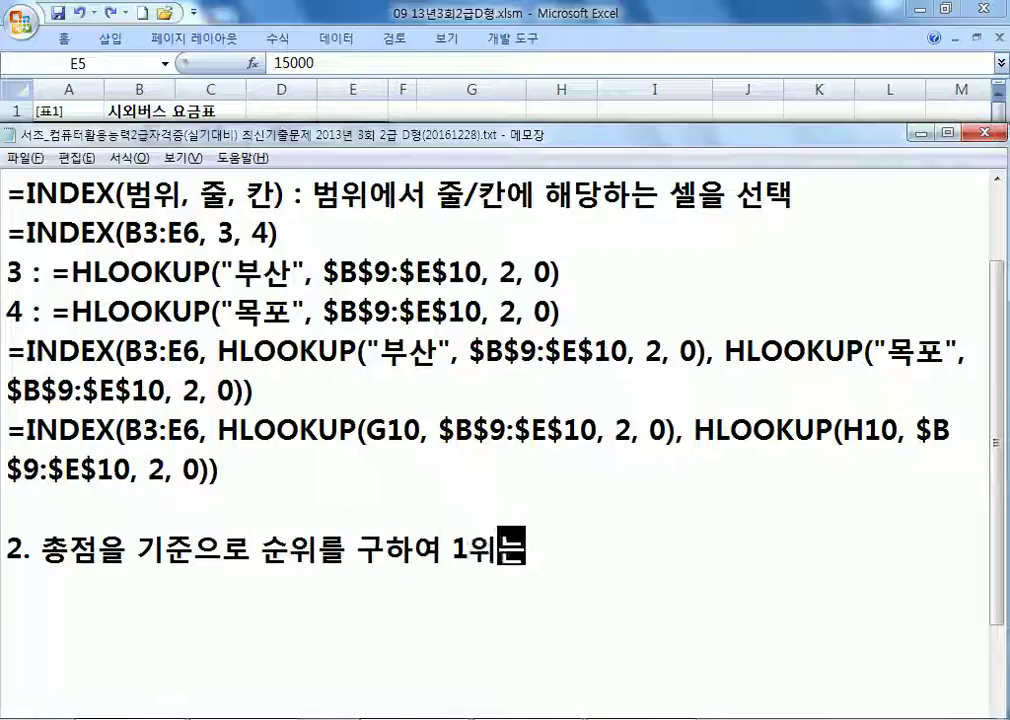
{"action": "type", "text": " \"최우수\", 2"}
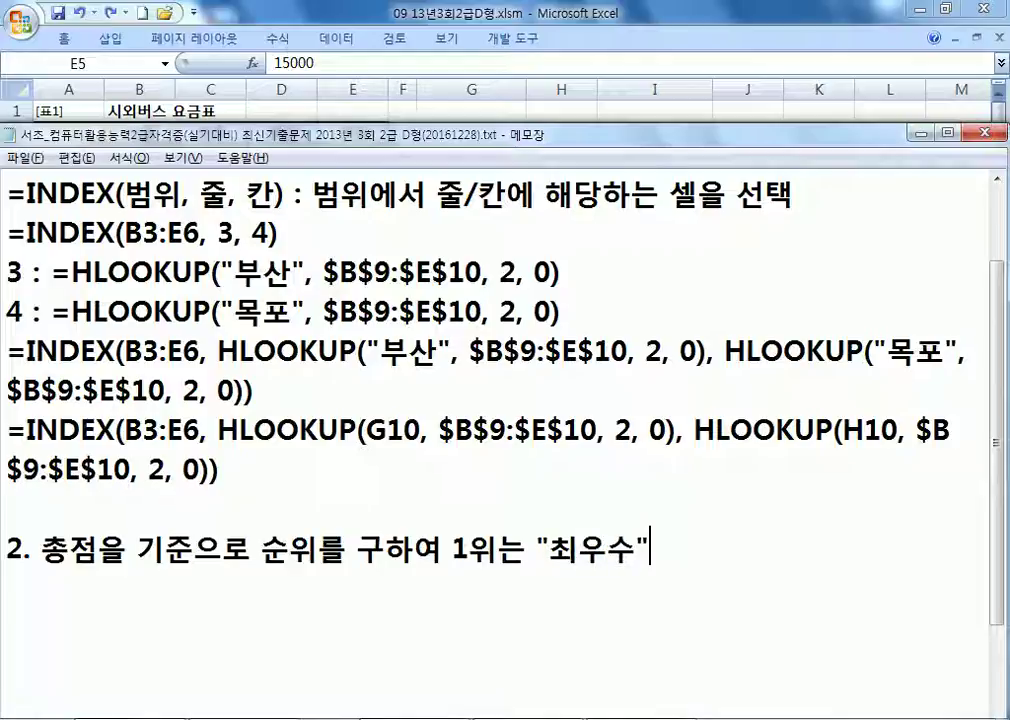
{"action": "type", "text": "위는 \"우"}
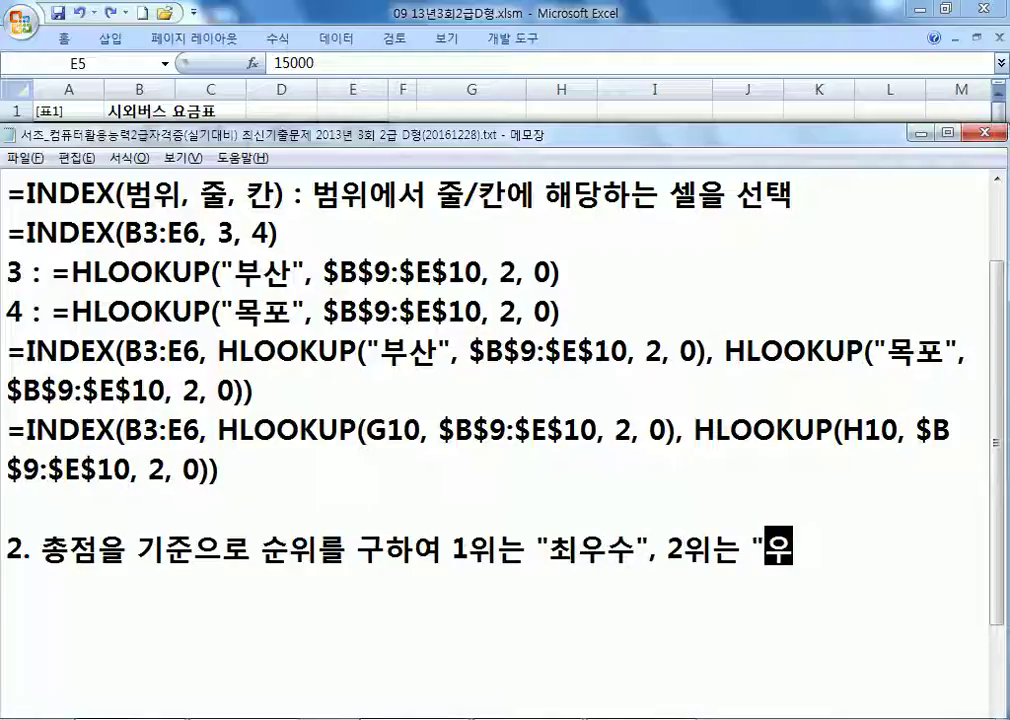
{"action": "type", "text": "수\", 나머"}
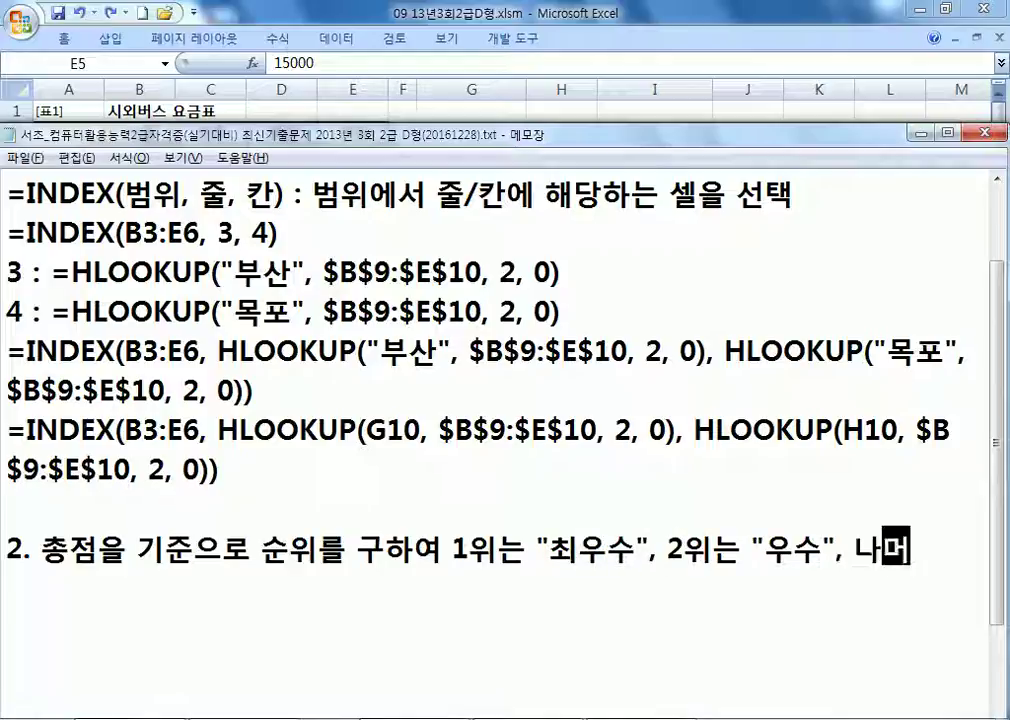
{"action": "type", "text": "지는 공"}
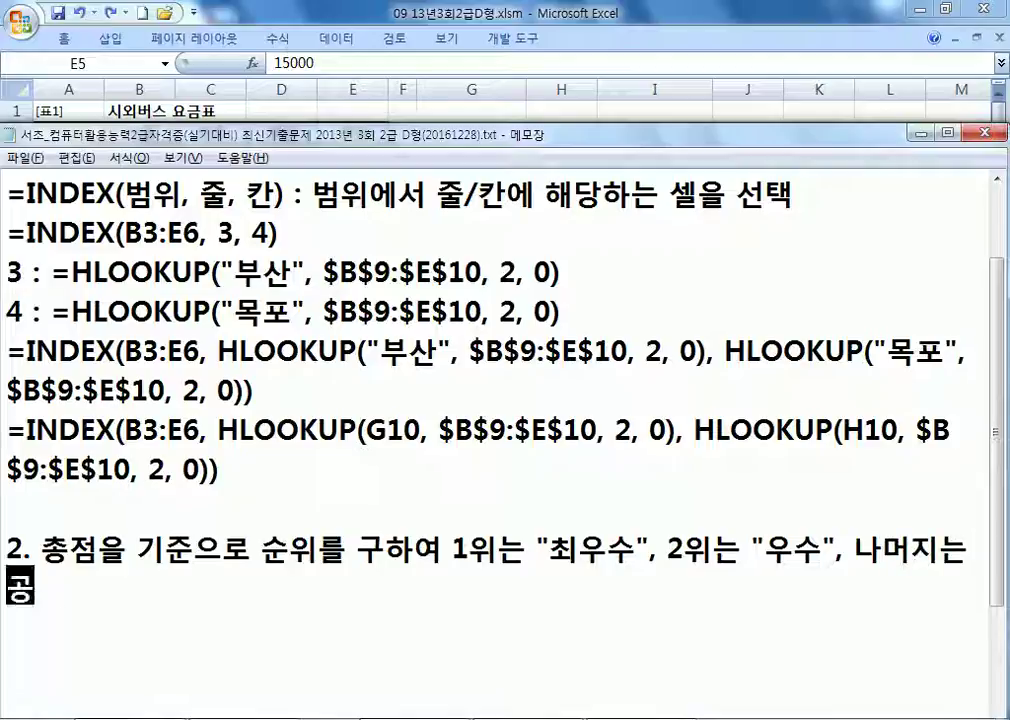
{"action": "type", "text": "백으로 처리"}
{"action": "key", "text": "Return"}
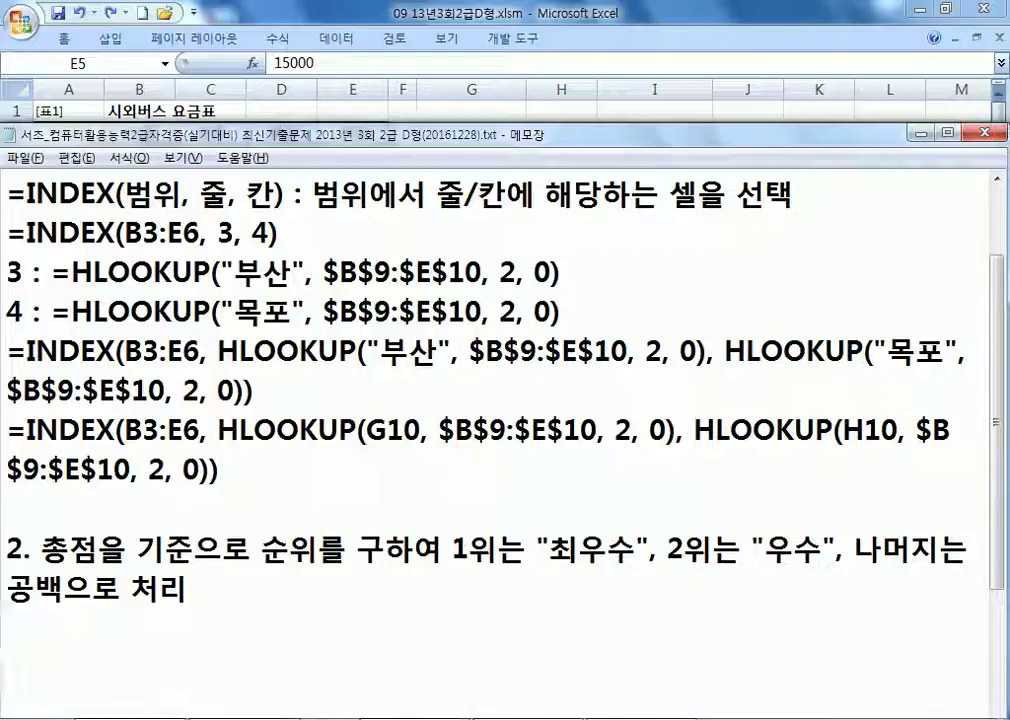
Step: Add the ranking rule "순위는 총점이 높은 사원이 1위" on a new line under item 2
{"action": "scroll", "coordinate": [624, 408], "scroll_direction": "down", "scroll_amount": 3}
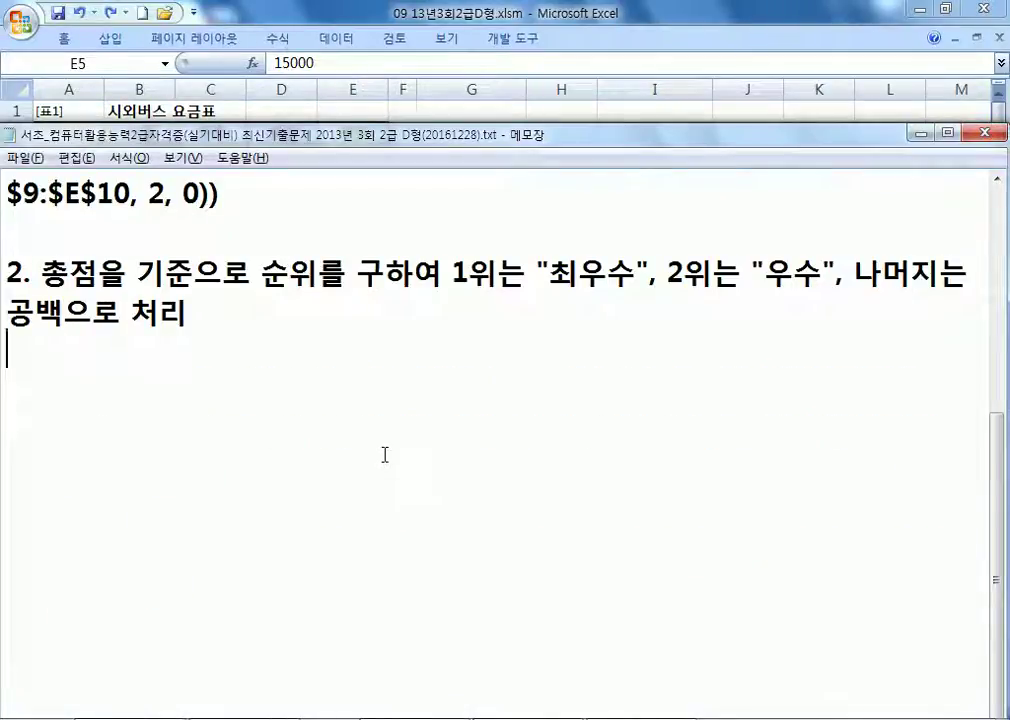
{"action": "type", "text": "순위는 총점이 높ㅇ"}
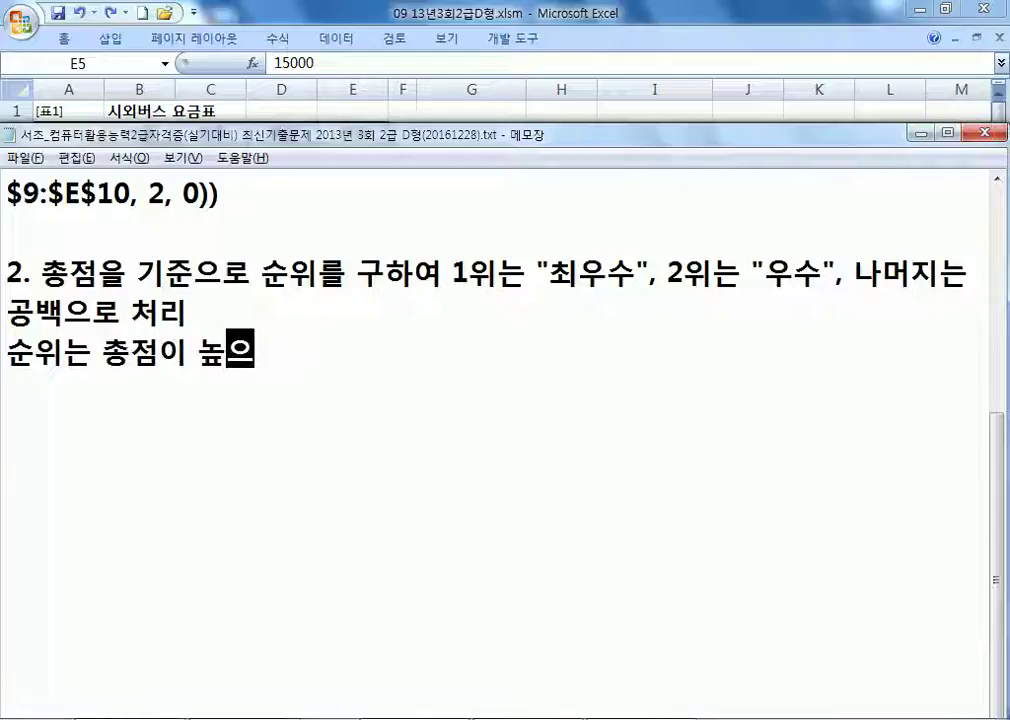
{"action": "type", "text": "은 사원이 1"}
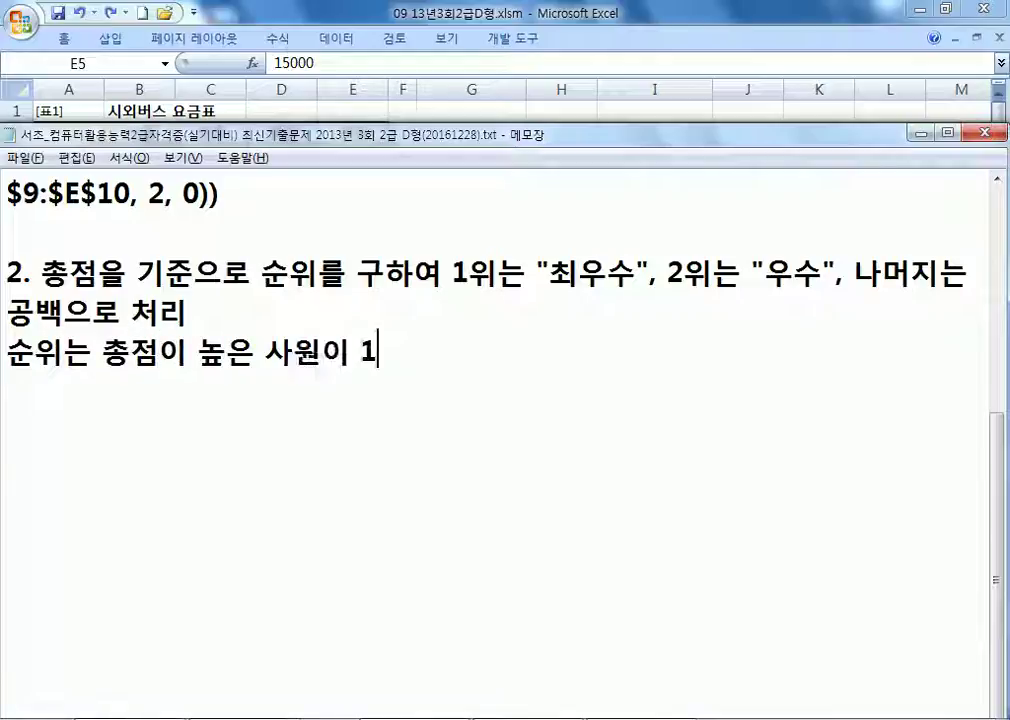
{"action": "type", "text": "위"}
Step: Add the function list "IF, COUNTIF, RANK, SUMIF 중에서 선택" below the ranking rule
{"action": "type", "text": " IF, "}
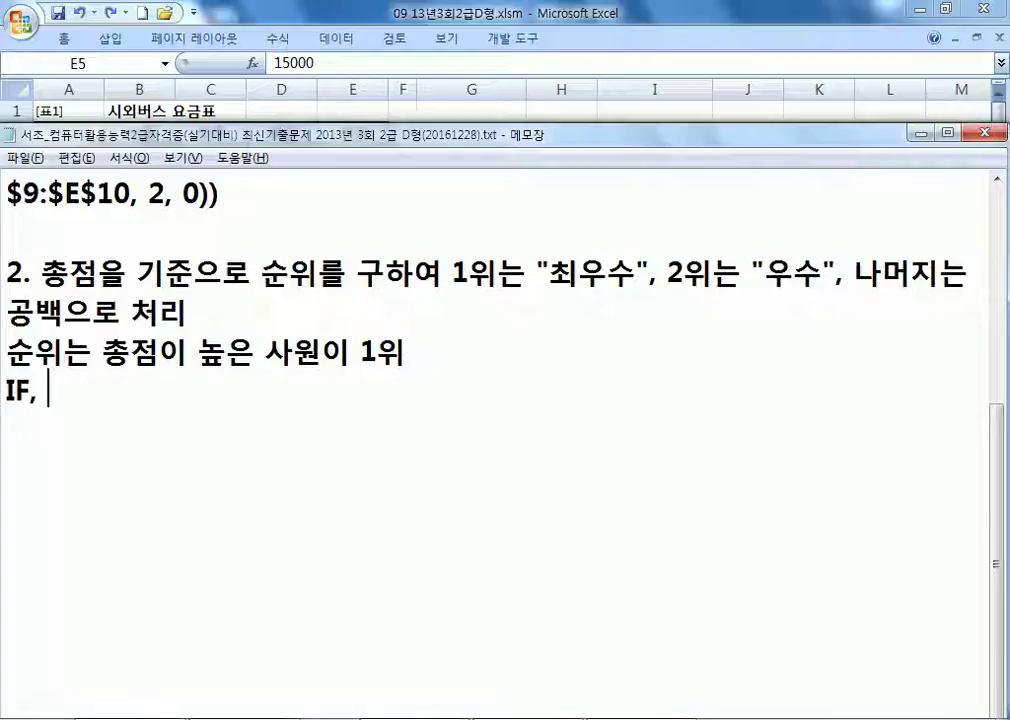
{"action": "type", "text": "COUNTIF, "}
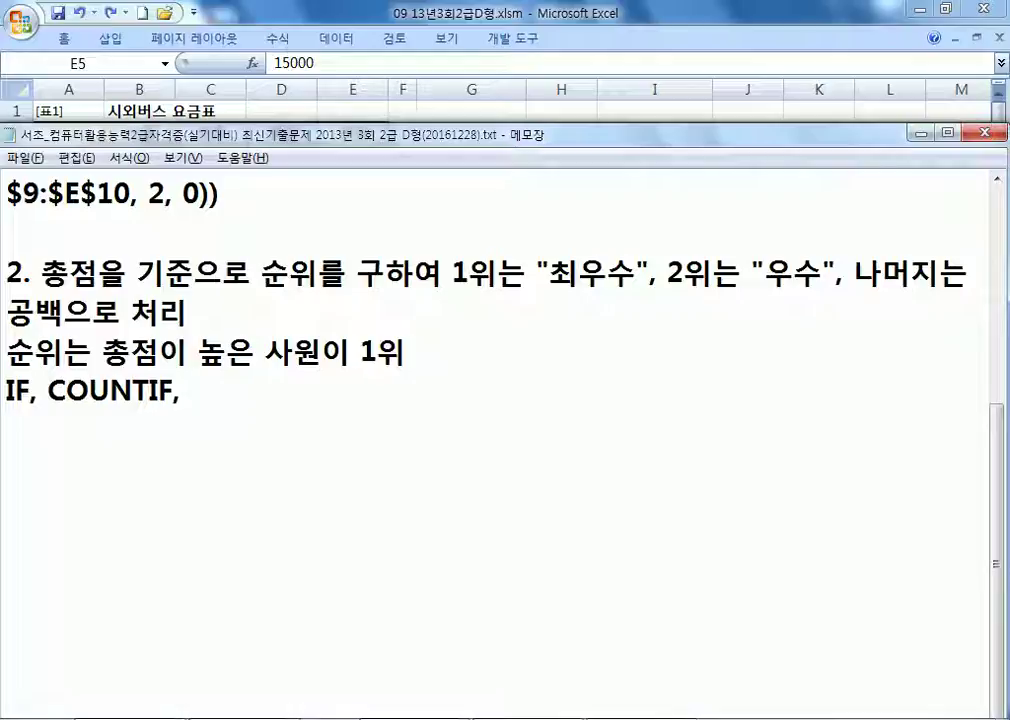
{"action": "type", "text": "RANK,"}
{"action": "type", "text": " SUMIF"}
{"action": "type", "text": " 중에서 선"}
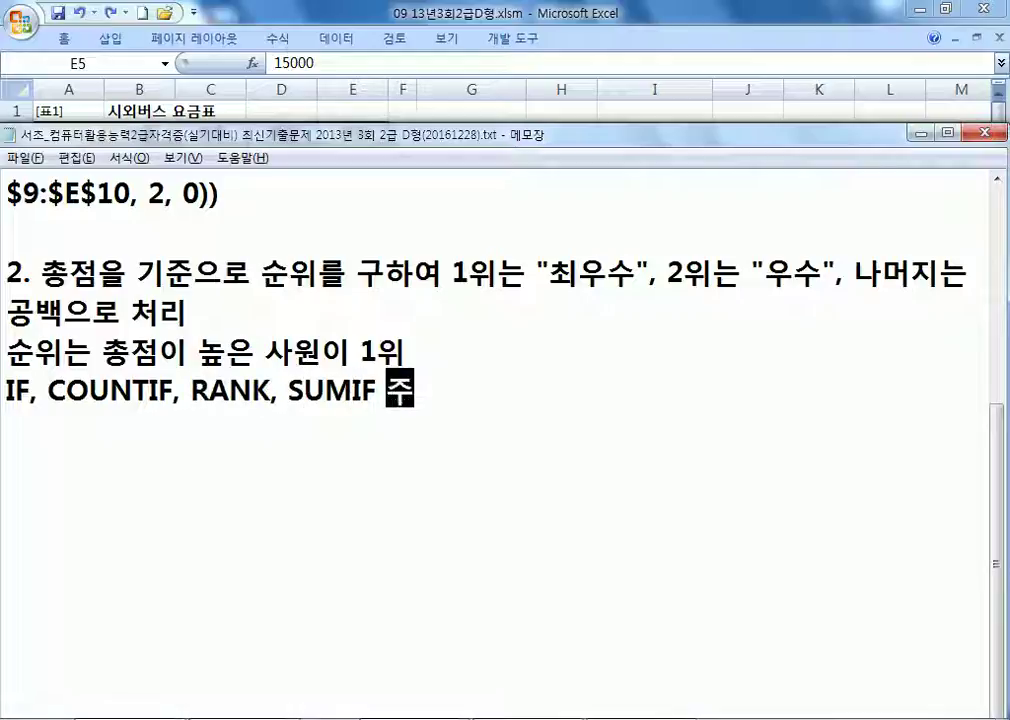
{"action": "type", "text": "택"}
{"action": "key", "text": "Return"}
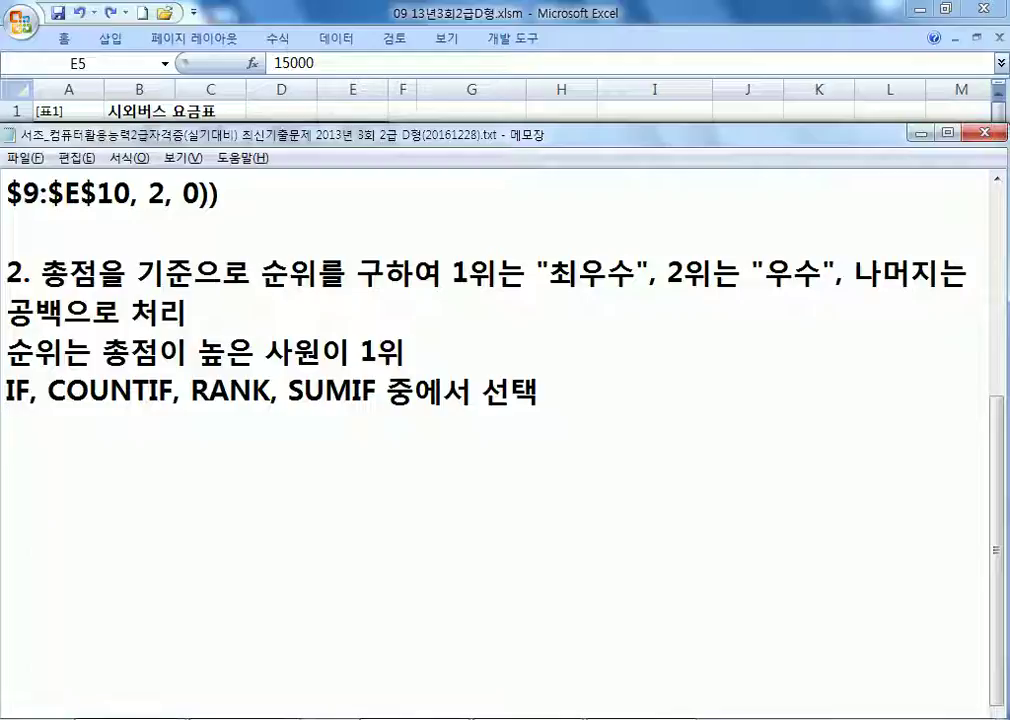
Step: Start the outline formula "=IF(순위=1," on a new line below the function list
{"action": "type", "text": "=IF(순"}
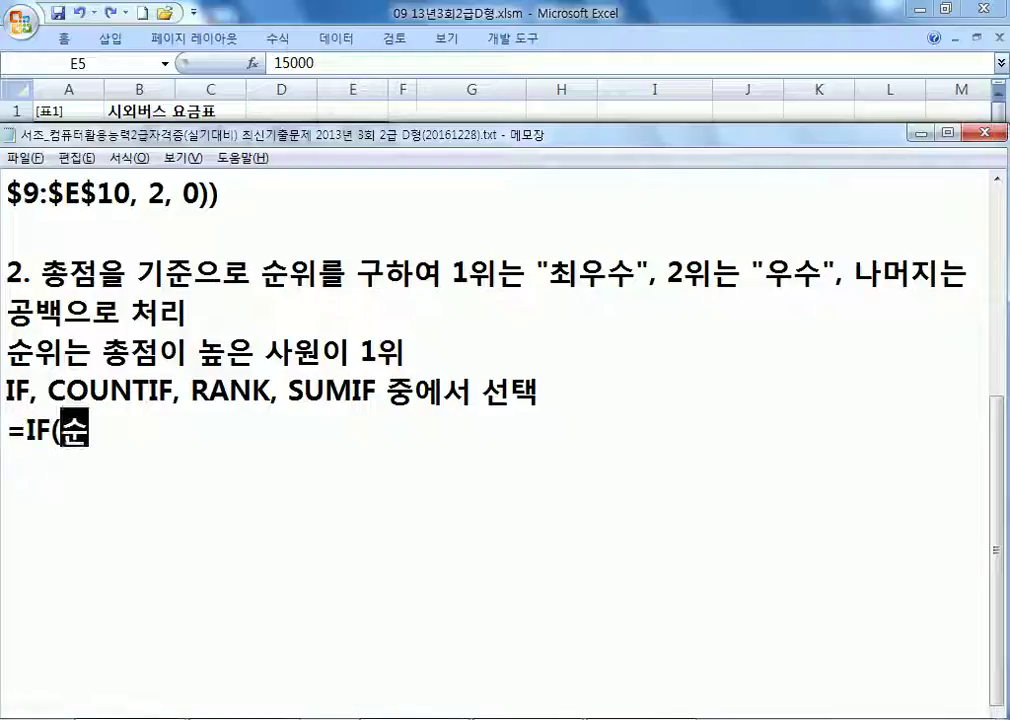
{"action": "type", "text": "위=1,"}
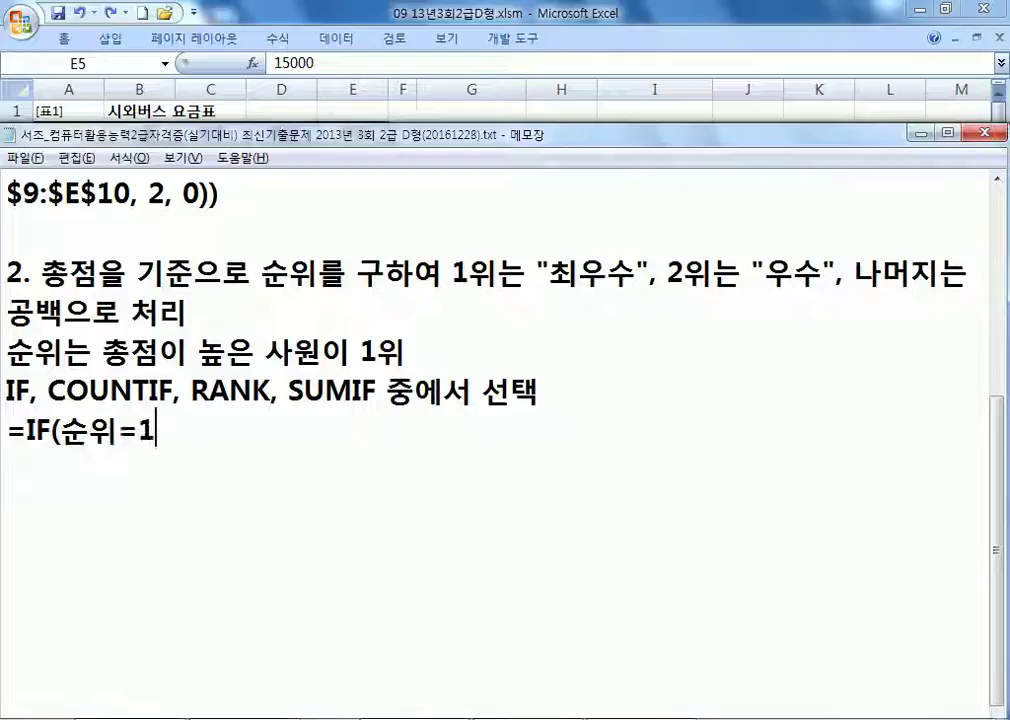
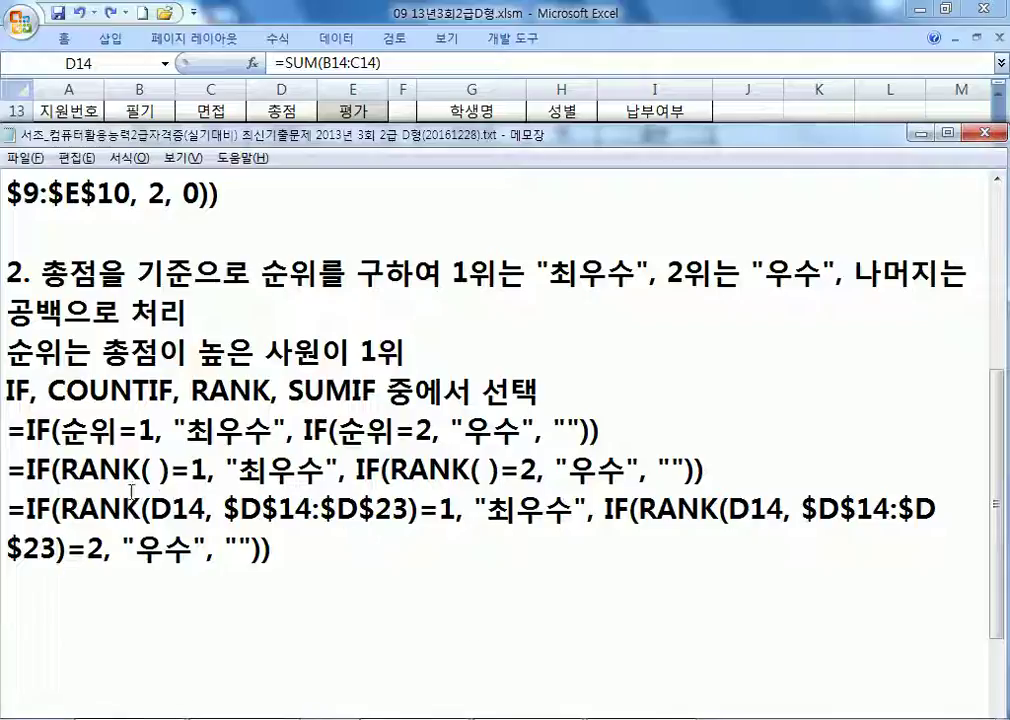
Step: Review both RANK conditions in the completed nested IF formula and copy the whole formula from the notes
{"action": "left_click_drag", "start_coordinate": [62, 509], "coordinate": [421, 505]}
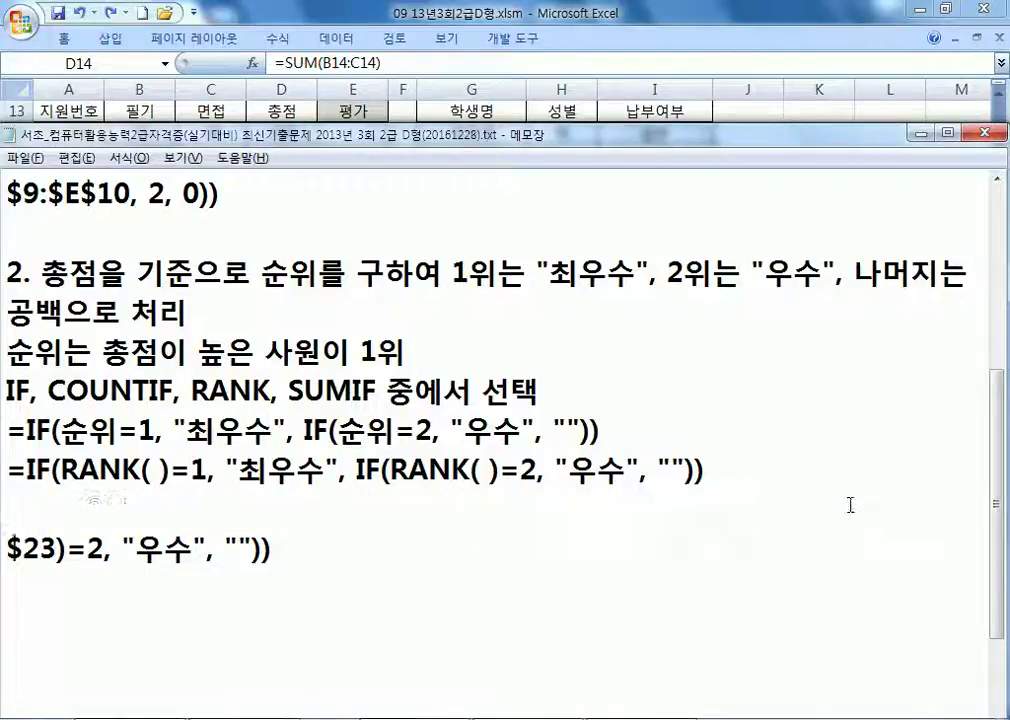
{"action": "left_click_drag", "start_coordinate": [850, 505], "coordinate": [954, 500]}
{"action": "left_click_drag", "start_coordinate": [88, 548], "coordinate": [104, 548]}
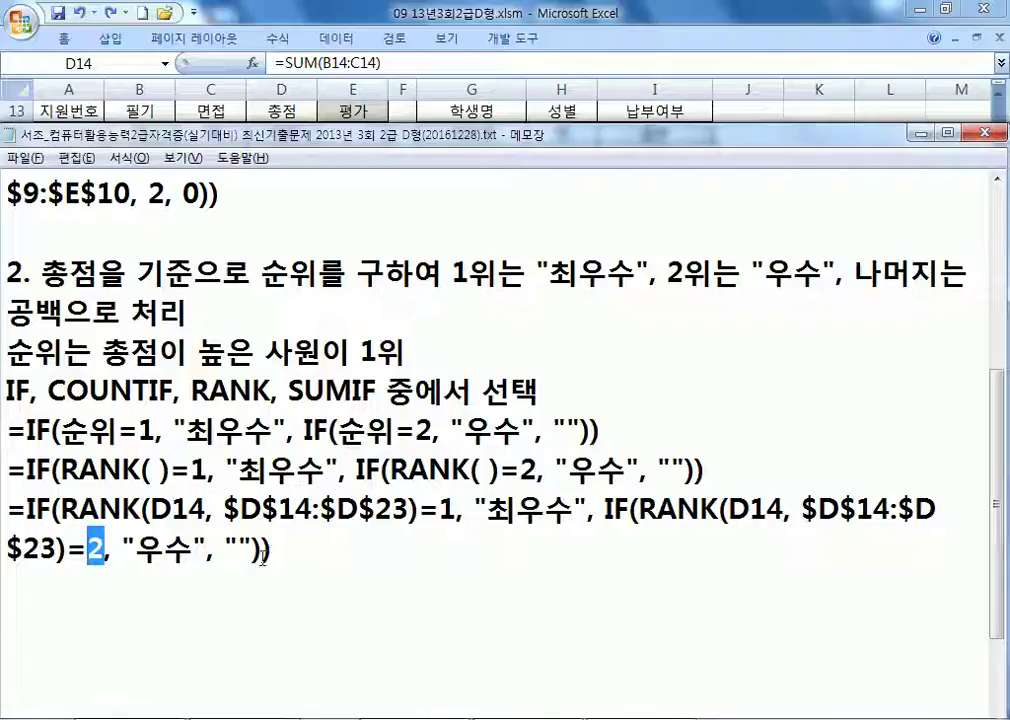
{"action": "left_click_drag", "start_coordinate": [274, 556], "coordinate": [4, 507]}
{"action": "key", "text": "ctrl+c"}
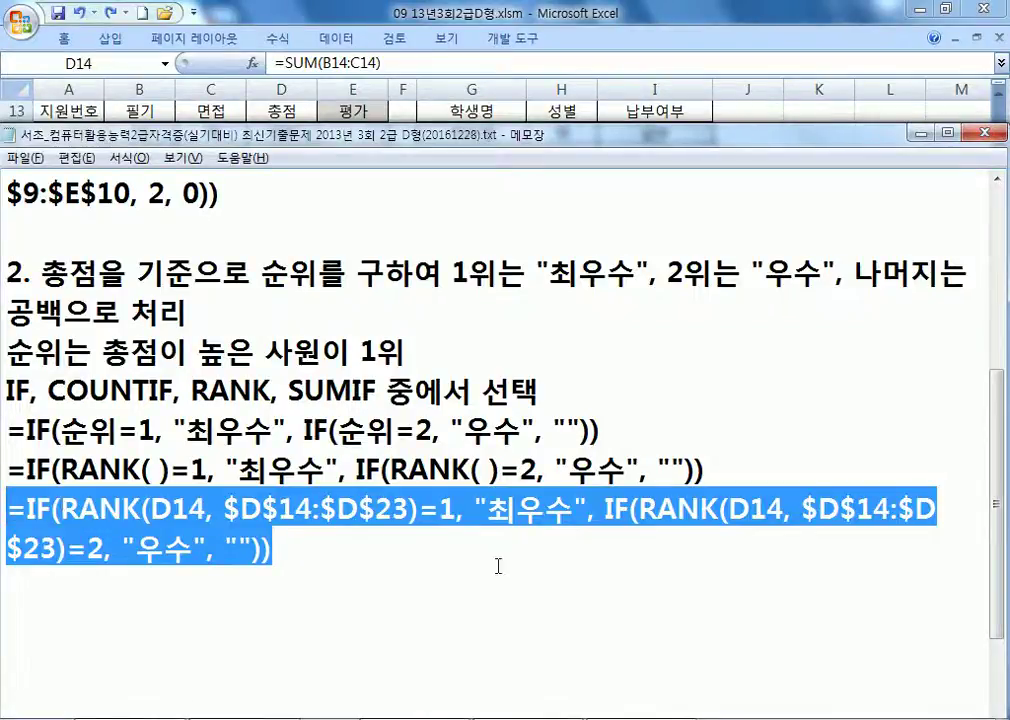
Step: Switch to Excel and fill E14:E23 with the copied formula =IF(RANK(D14, $D$14:$D$23)=1, "최우수", IF(RANK(D14, $D$14:$D$23)=2, "우수", ""))
{"action": "key", "text": "alt+Tab"}
{"action": "left_click", "coordinate": [352, 133]}
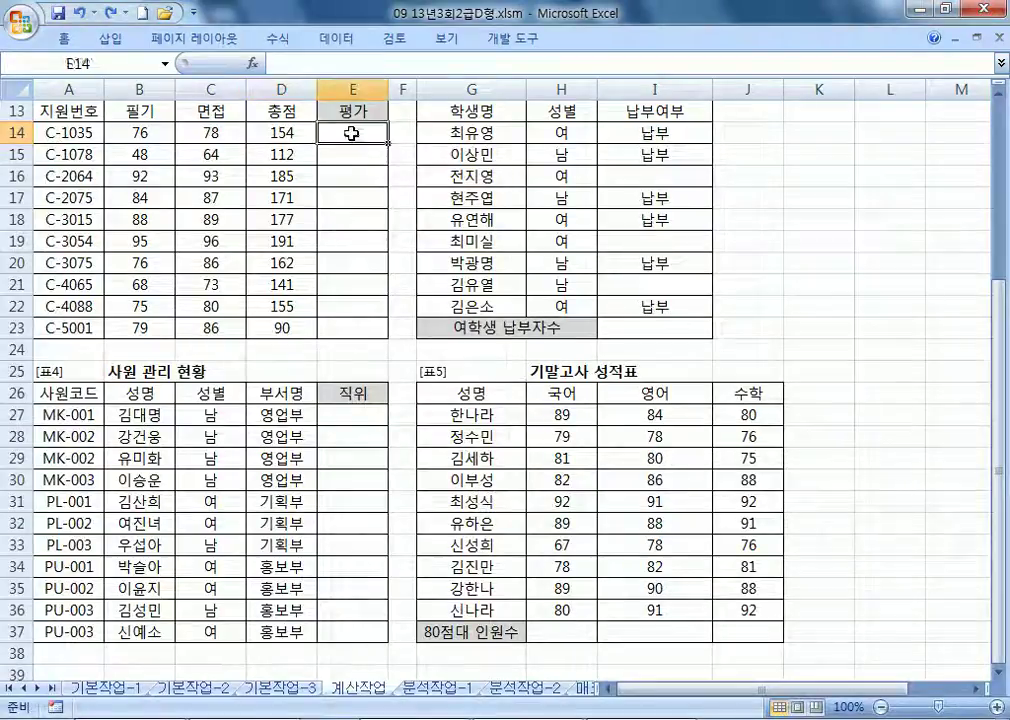
{"action": "left_click_drag", "start_coordinate": [352, 133], "coordinate": [365, 320]}
{"action": "key", "text": "F2"}
{"action": "key", "text": "ctrl+v"}
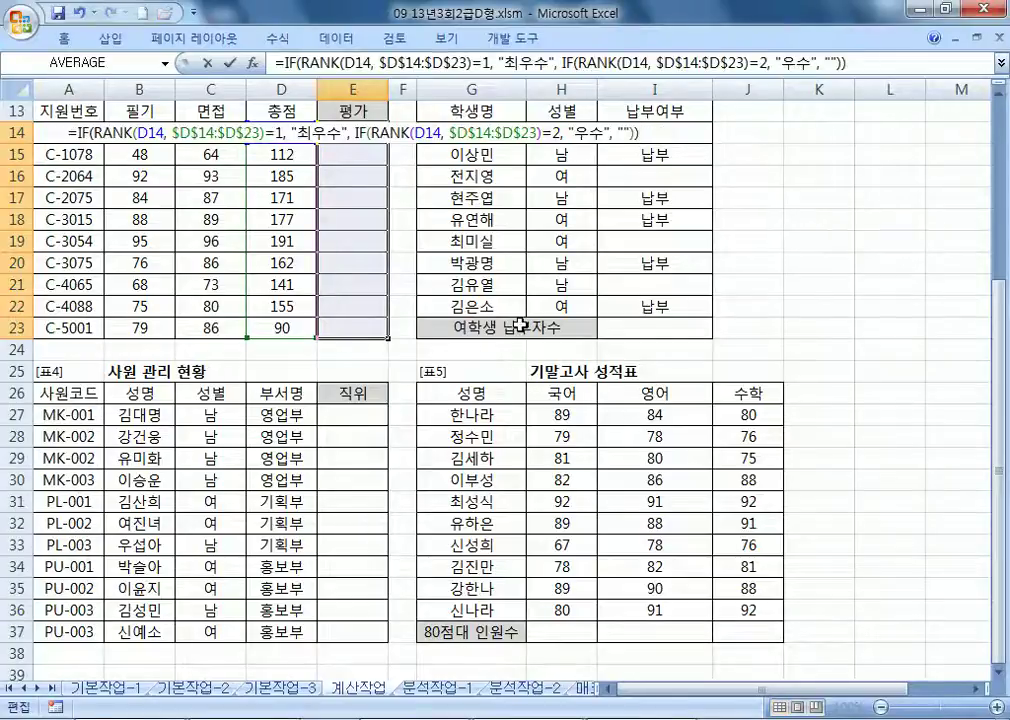
{"action": "key", "text": "Escape"}
{"action": "key", "text": "F2"}
{"action": "key", "text": "ctrl+v"}
{"action": "key", "text": "ctrl+Return"}
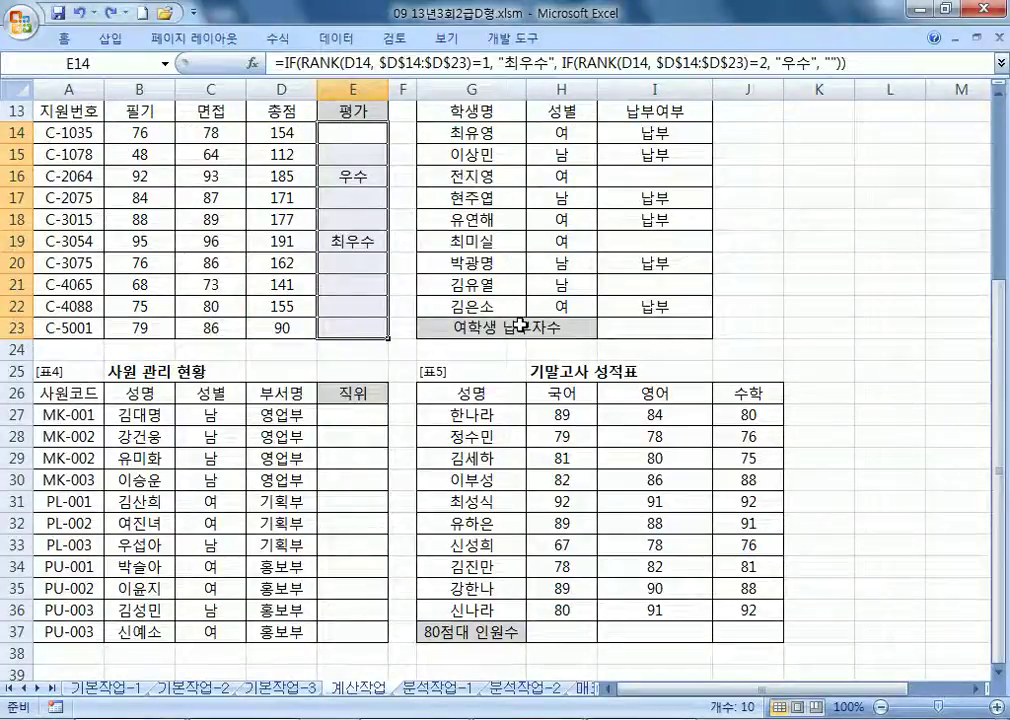
Step: Clear the 평가 range E14:E23 and refill it with the copied rank formula
{"action": "key", "text": "Delete"}
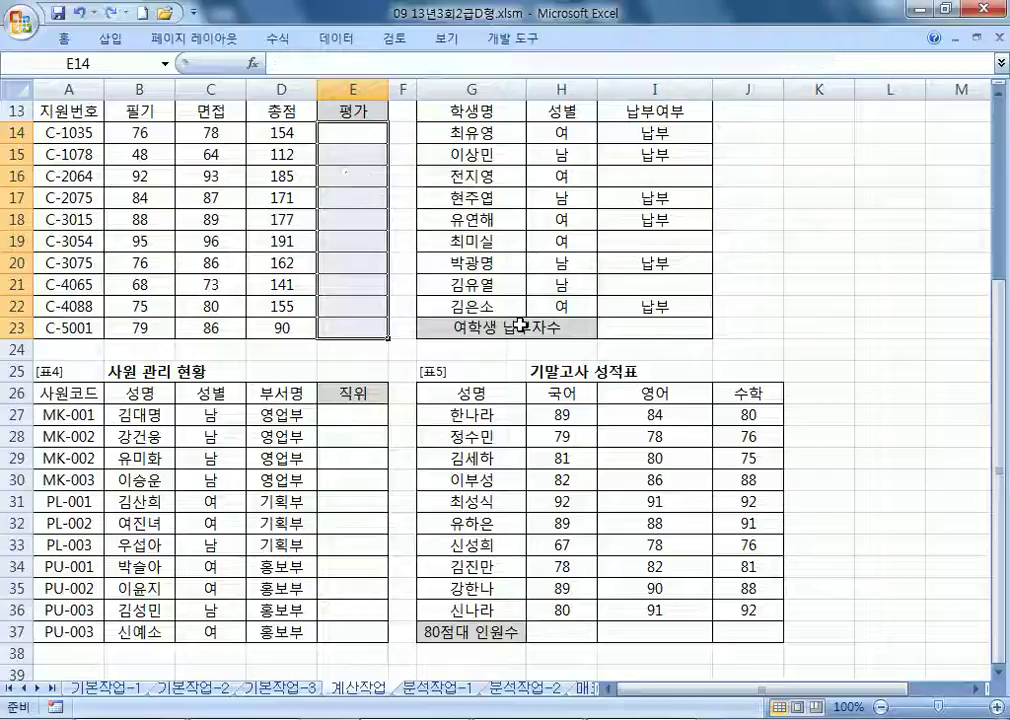
{"action": "key", "text": "ctrl+z"}
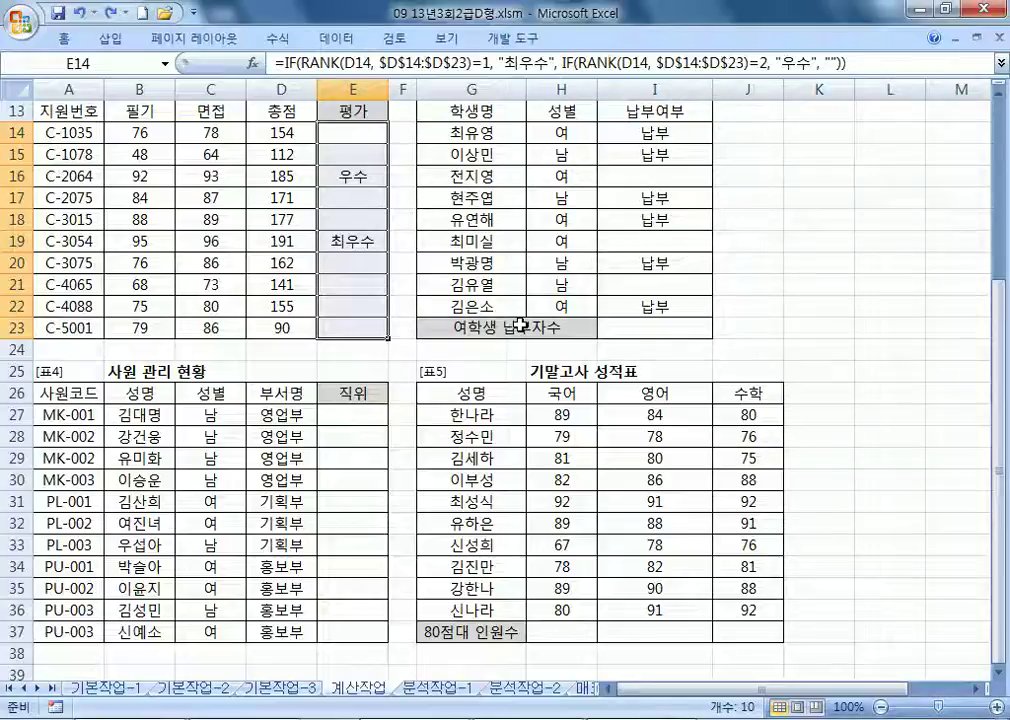
{"action": "key", "text": "Delete"}
{"action": "key", "text": "F2"}
{"action": "key", "text": "ctrl+v"}
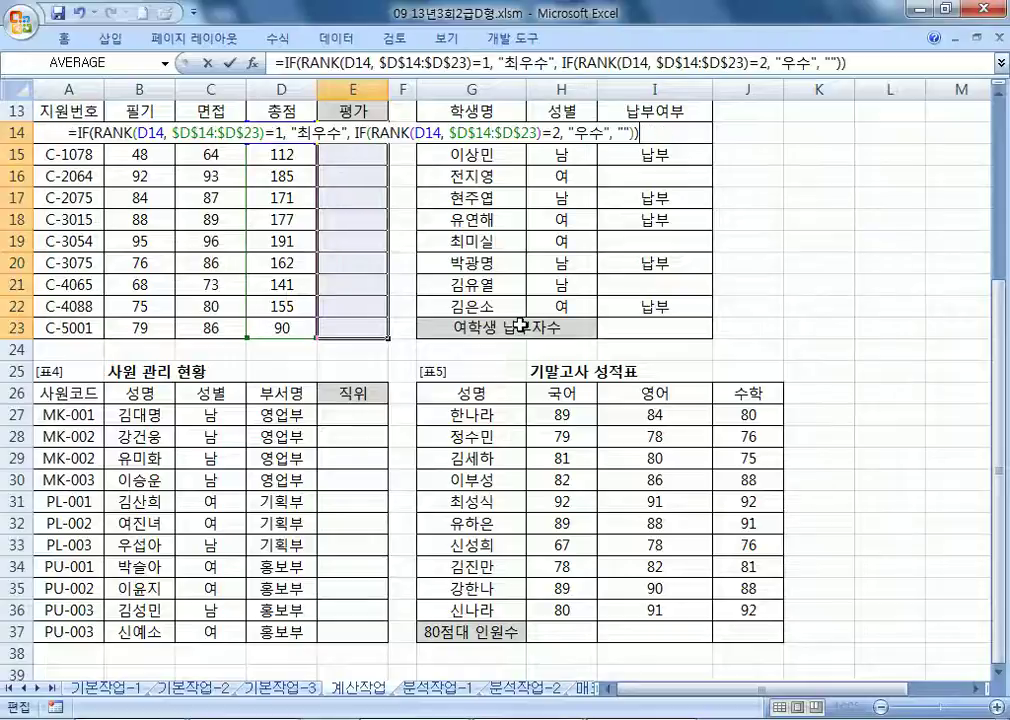
{"action": "key", "text": "ctrl+Return"}
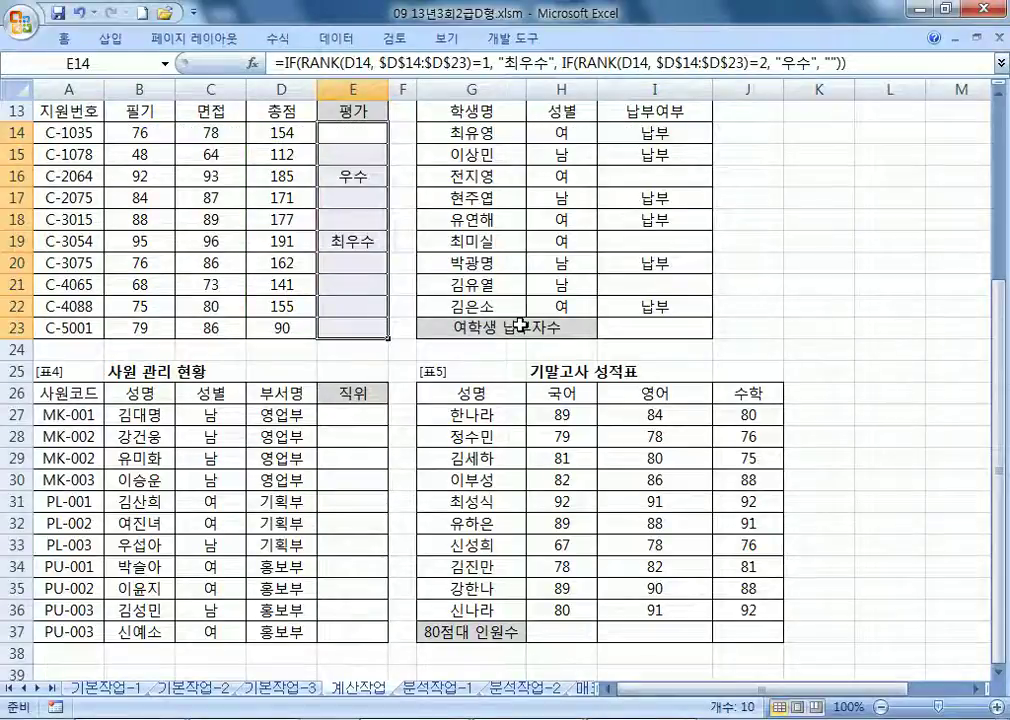
Step: Clear the 평가 range E14:E23 once more, undo the deletion, and select E14 alone
{"action": "key", "text": "Delete"}
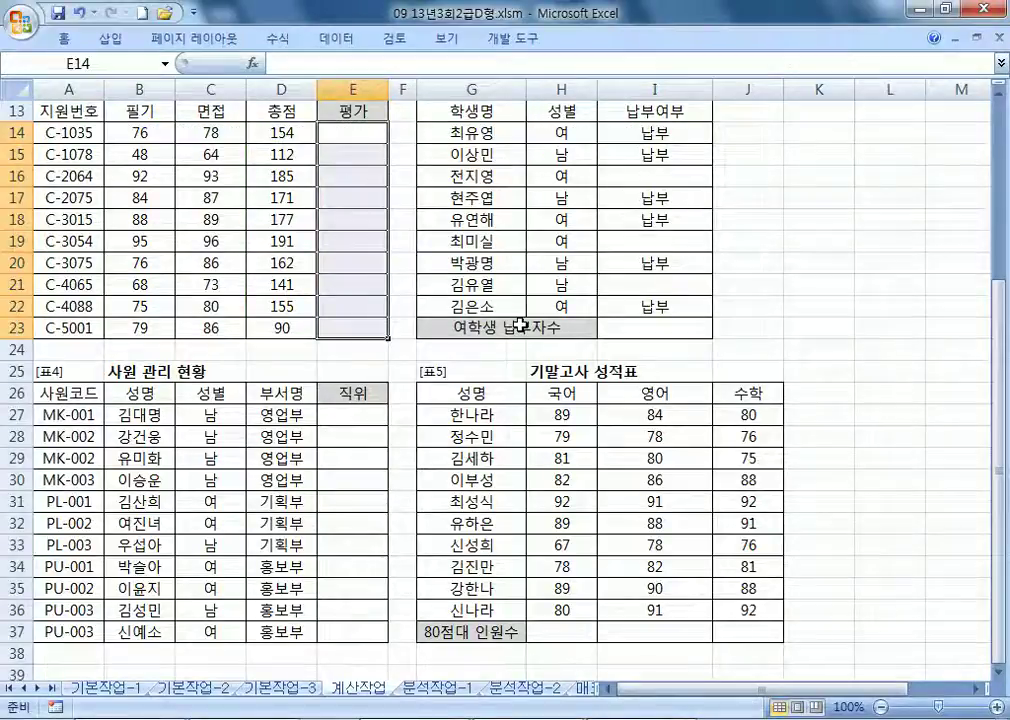
{"action": "key", "text": "ctrl+z"}
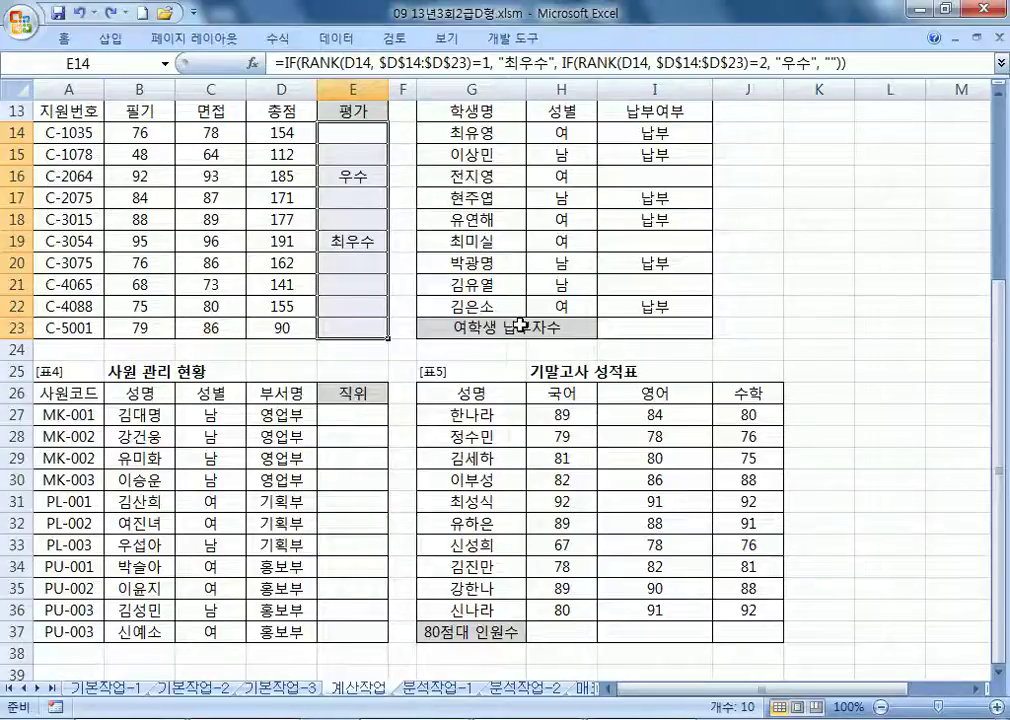
{"action": "key", "text": "Down"}
{"action": "key", "text": "Up"}
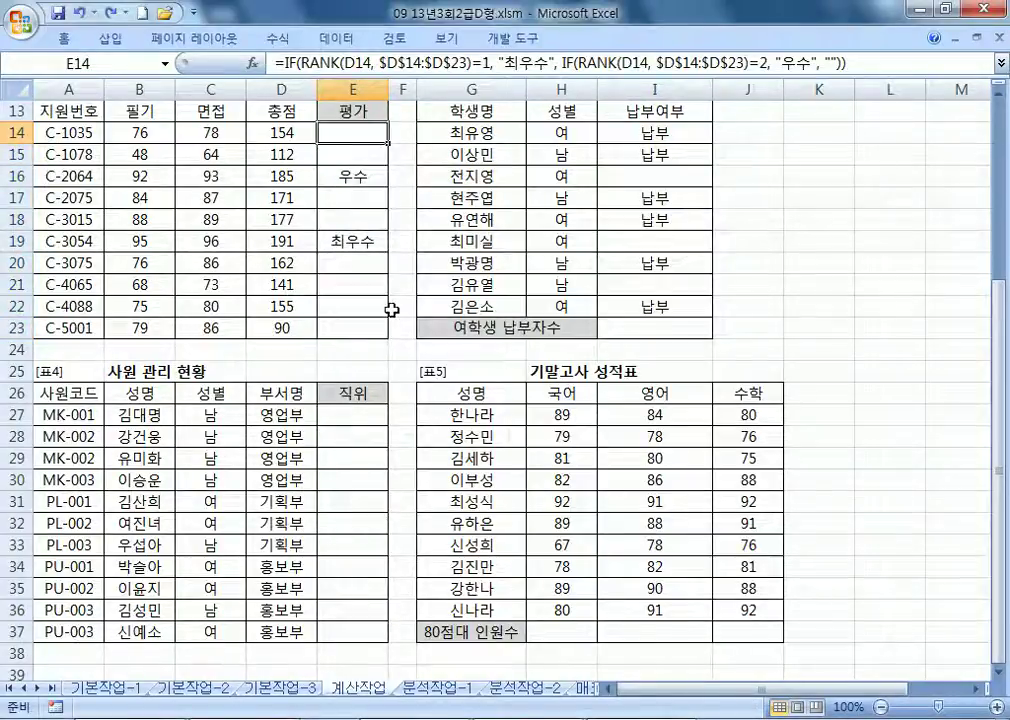
Step: Switch to the Notepad notes and start item 3 with "3. 성별" below the finished rank formula
{"action": "key", "text": "alt+Tab"}
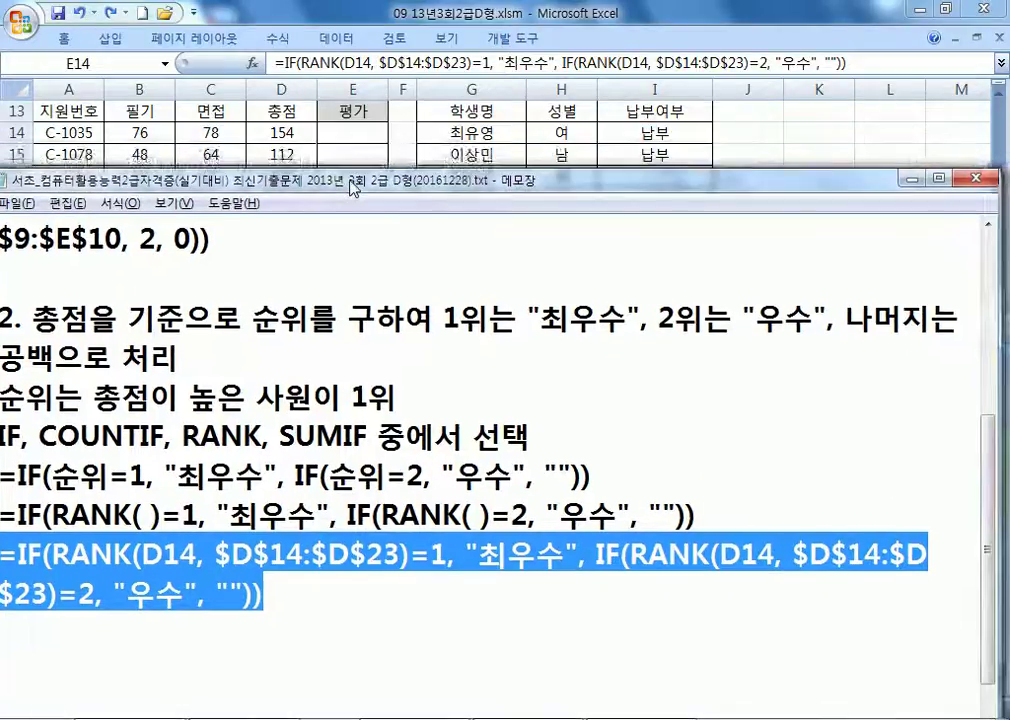
{"action": "mouse_move", "coordinate": [362, 141]}
{"action": "left_mouse_down"}
{"action": "mouse_move", "coordinate": [372, 172]}
{"action": "mouse_move", "coordinate": [366, 163]}
{"action": "left_mouse_up"}
{"action": "left_click", "coordinate": [320, 625]}
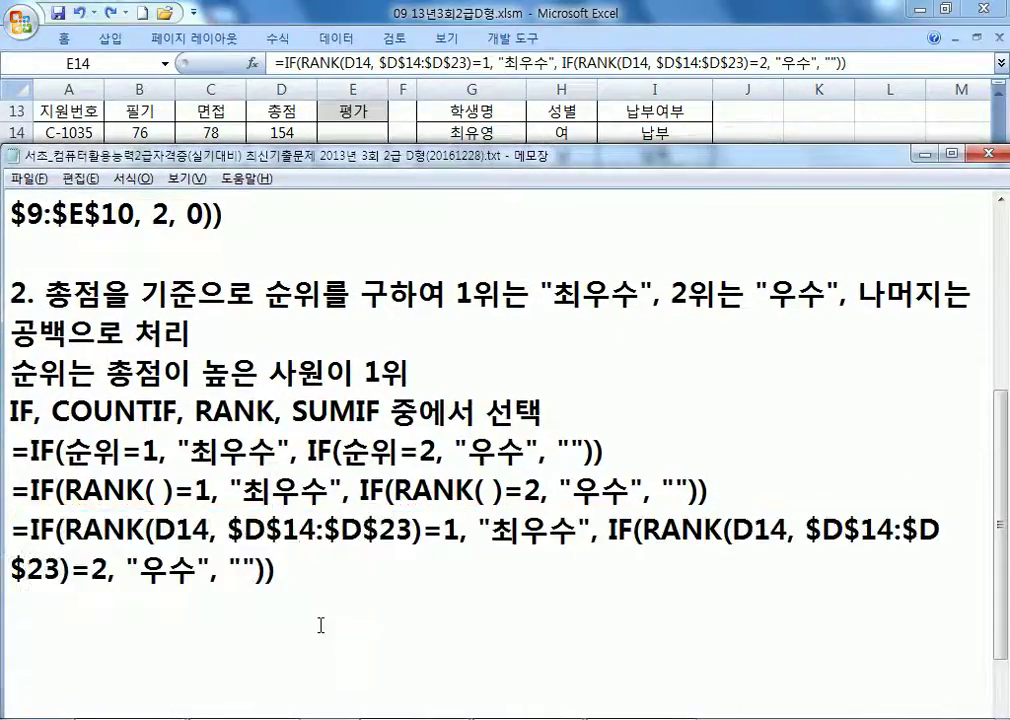
{"action": "scroll", "coordinate": [320, 625], "scroll_direction": "down", "scroll_amount": 1}
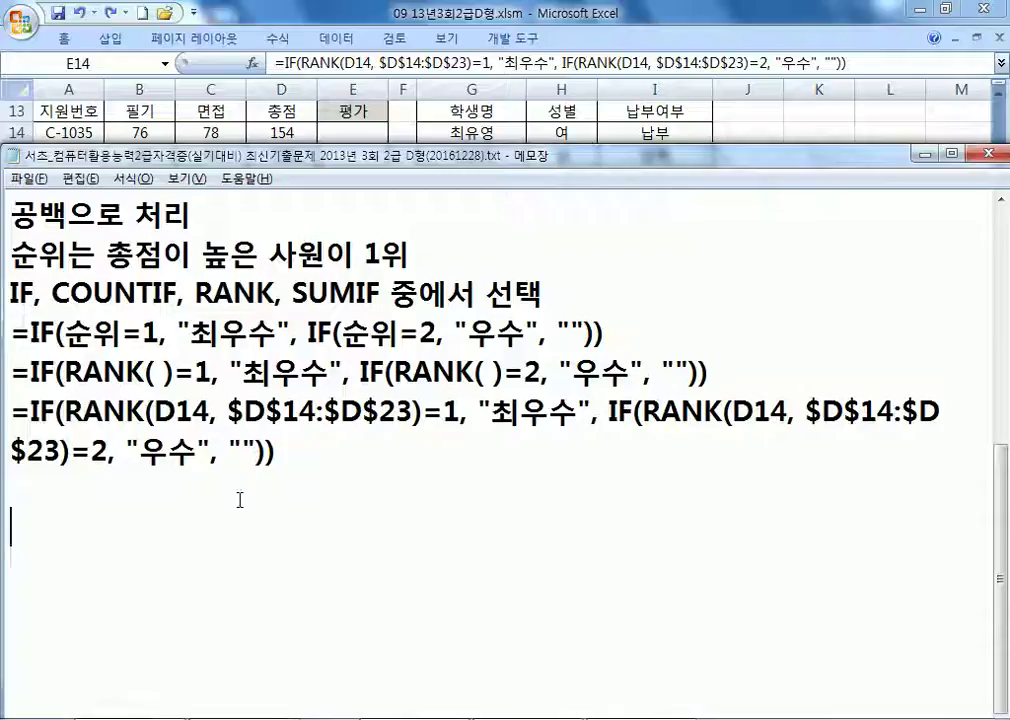
{"action": "type", "text": "3."}
{"action": "type", "text": "TJDQ"}
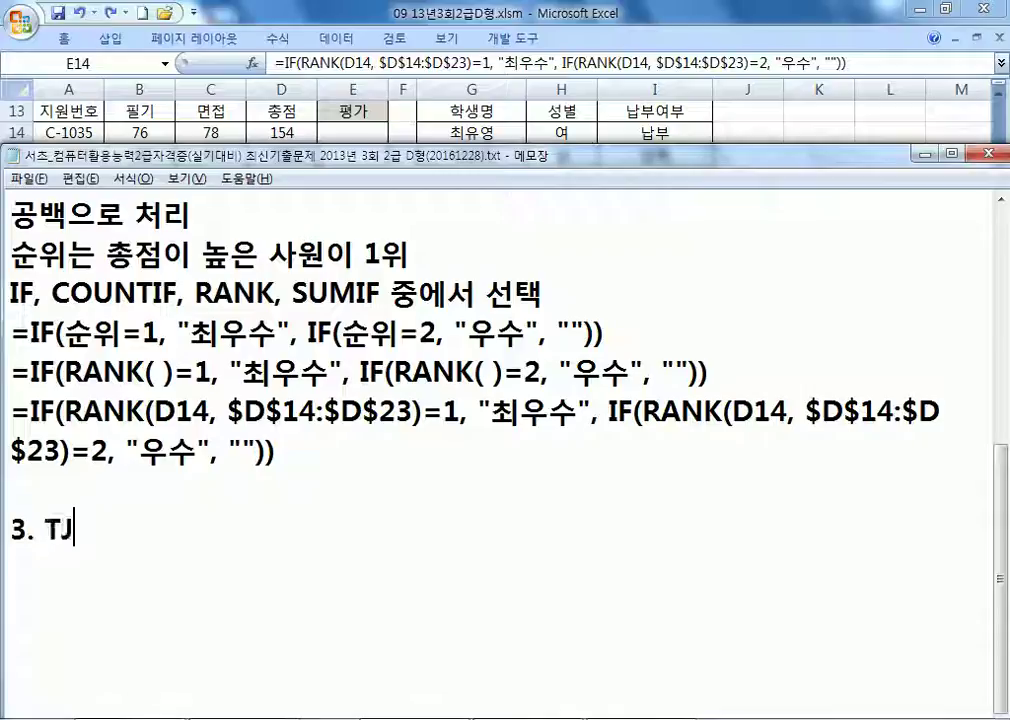
{"action": "key", "text": "BackSpace"}
{"action": "key", "text": "BackSpace"}
{"action": "key", "text": "BackSpace"}
{"action": "key", "text": "BackSpace"}
{"action": "key", "text": "Hangul"}
{"action": "type", "text": "성별"}
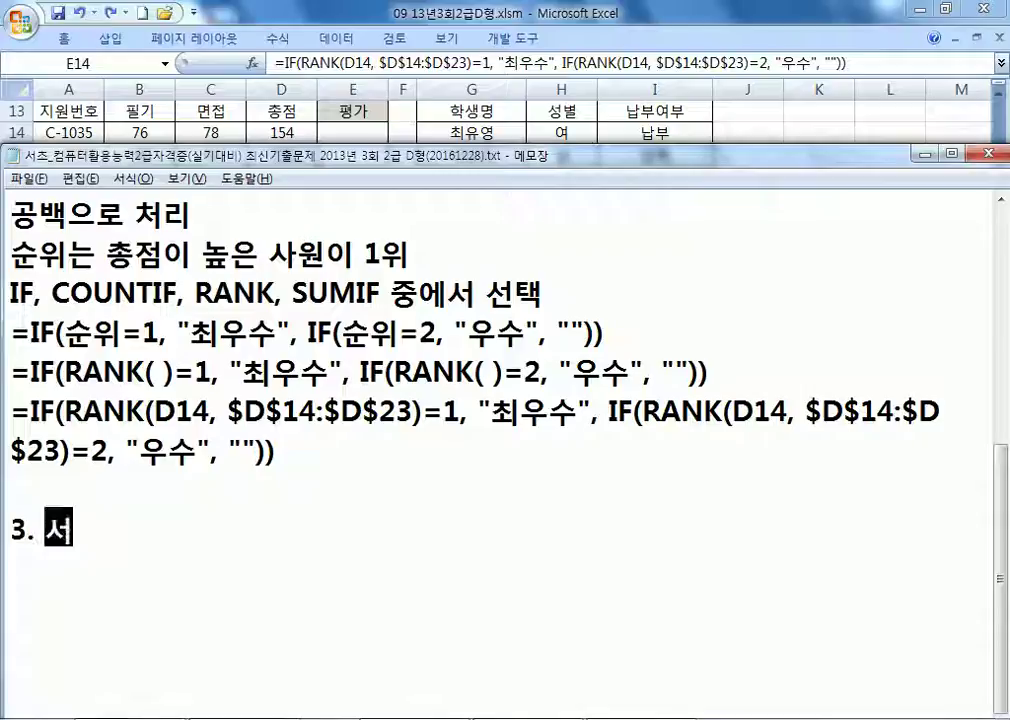
Step: Switch to Excel and select H14, the first 성별 entry of the 육성회비 납부 현황 table
{"action": "key", "text": "alt+Tab"}
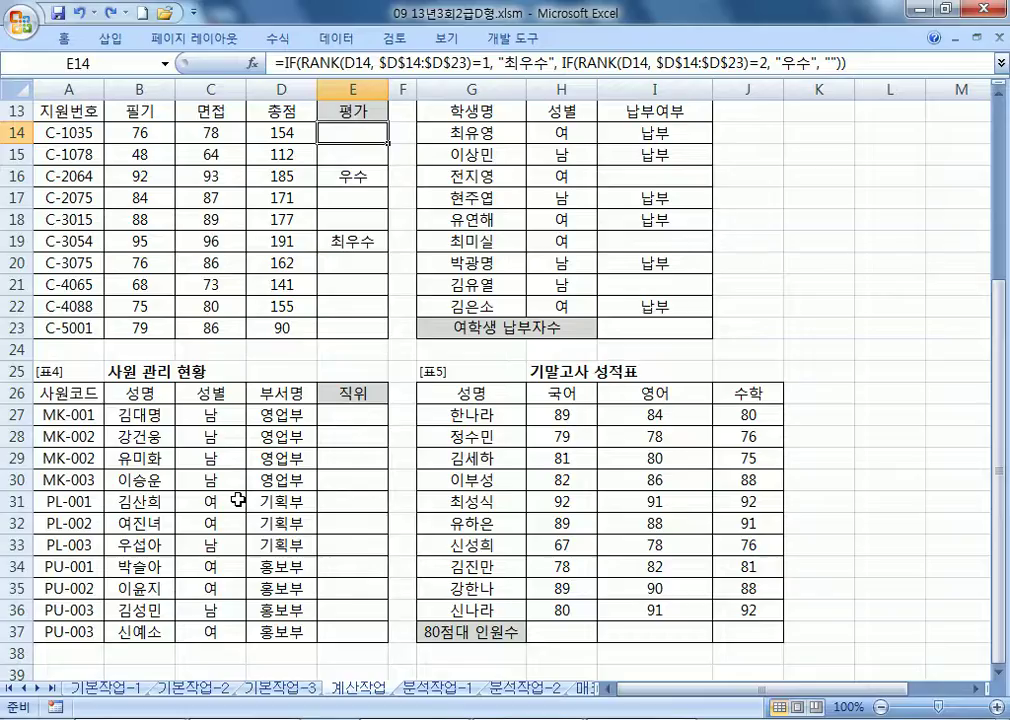
{"action": "key", "text": "Up"}
{"action": "key", "text": "Up"}
{"action": "key", "text": "Up"}
{"action": "key", "text": "Right"}
{"action": "key", "text": "Right"}
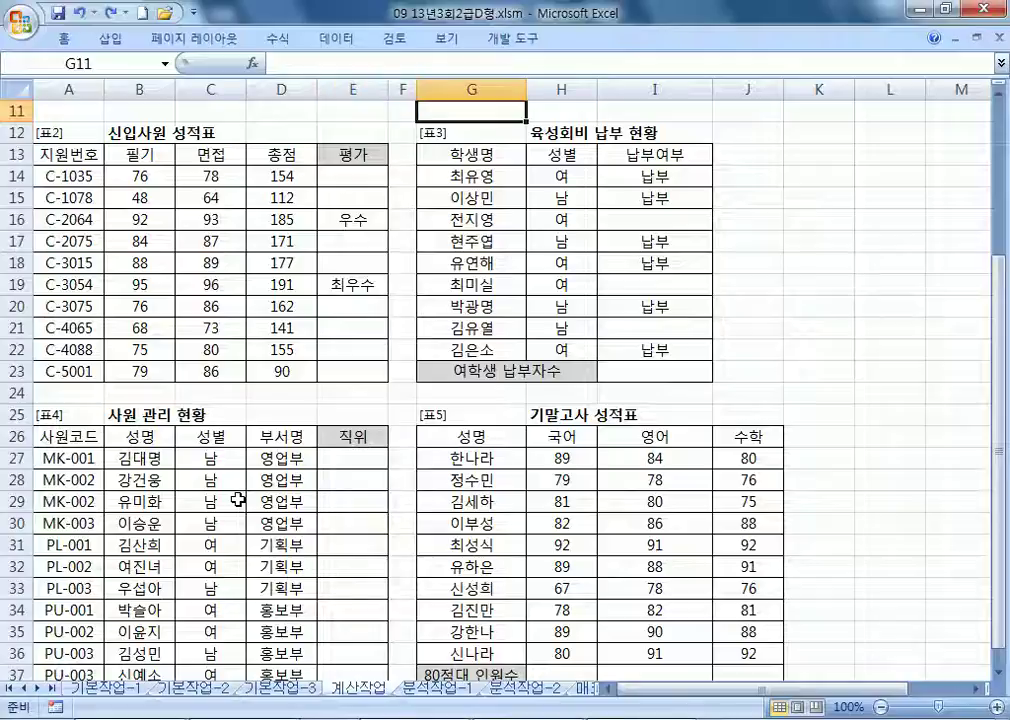
{"action": "key", "text": "Right"}
{"action": "key", "text": "Down"}
{"action": "key", "text": "Down"}
{"action": "key", "text": "Down"}
Step: Arrange the sheet and the Notepad window so the 표3 headings and first student row stay uncovered above the notes
{"action": "key", "text": "alt+Tab"}
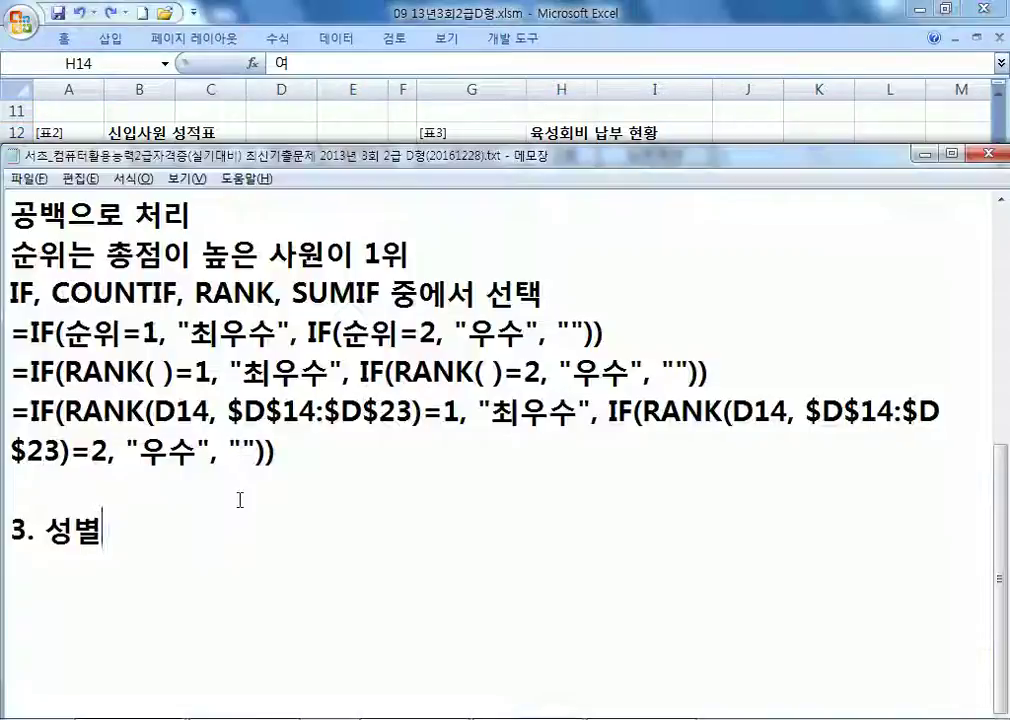
{"action": "key", "text": "alt+Tab"}
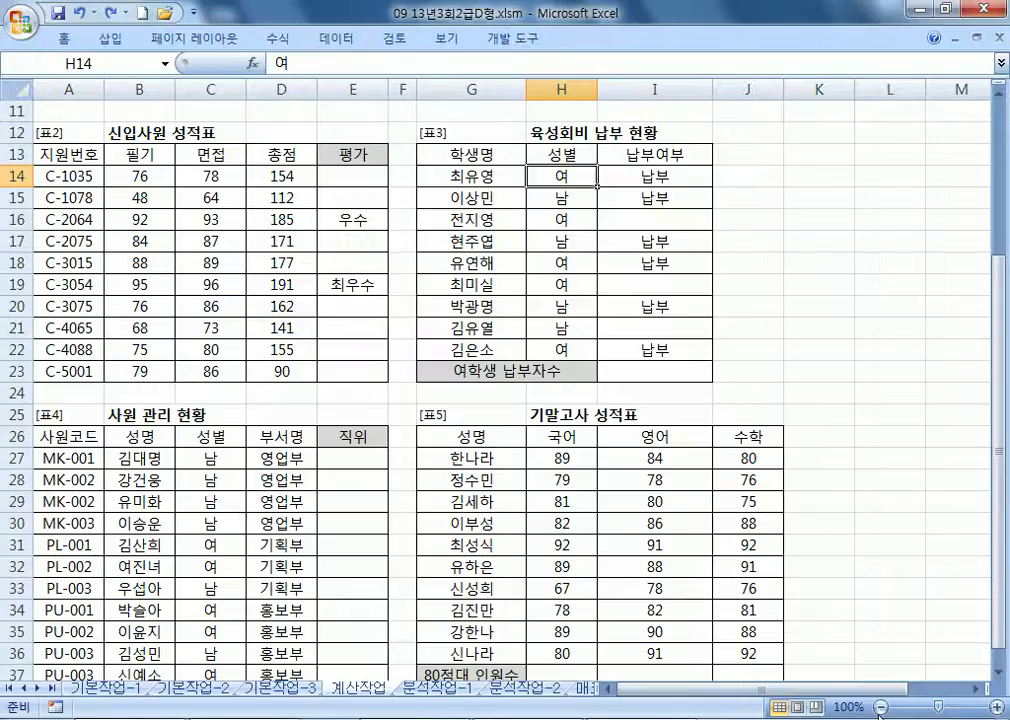
{"action": "left_click", "coordinate": [999, 674]}
{"action": "key", "text": "alt+Tab"}
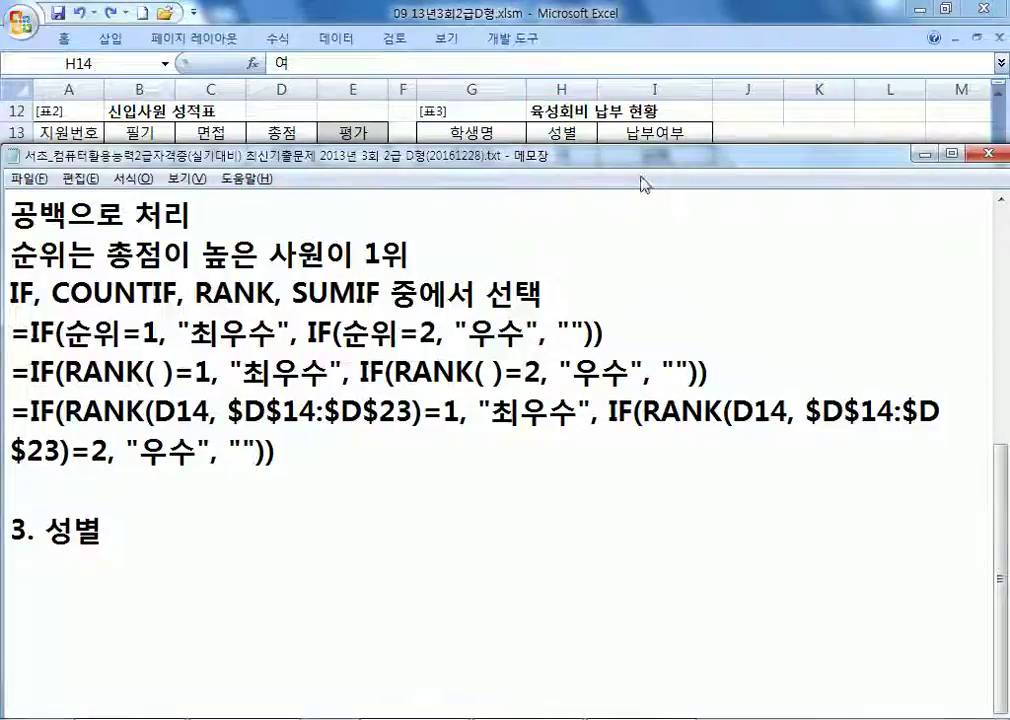
{"action": "left_click_drag", "start_coordinate": [641, 176], "coordinate": [641, 202]}
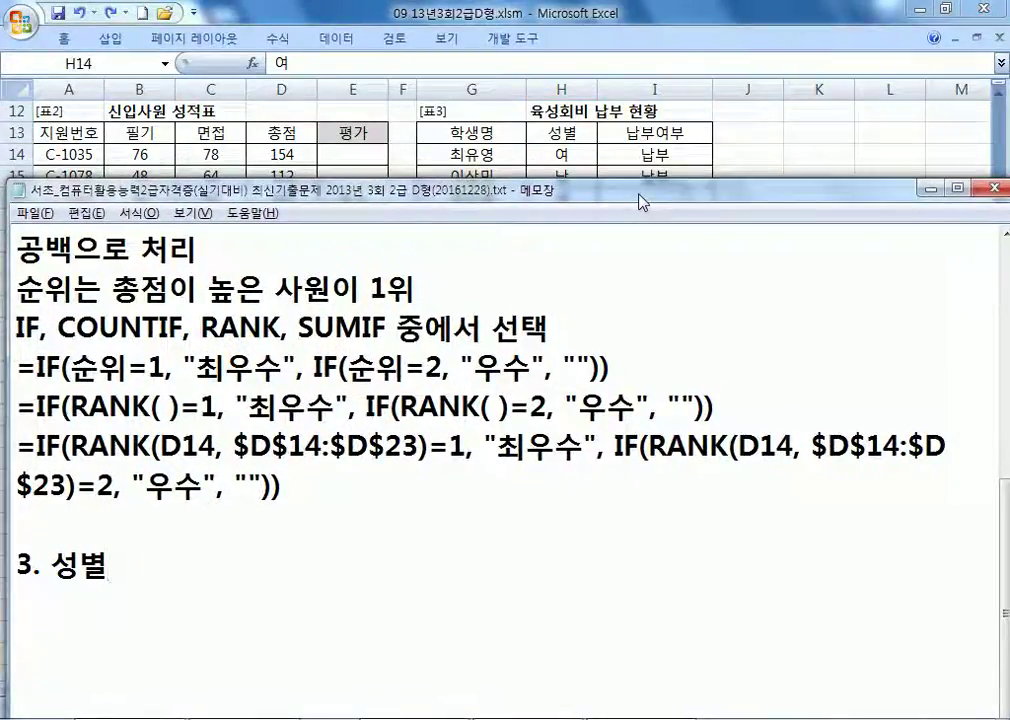
Step: Complete item 3 in the notes as "성별이 "여"인 학생들의 육성회비 납부자수를 구하라." and begin a new line
{"action": "type", "text": "이"}
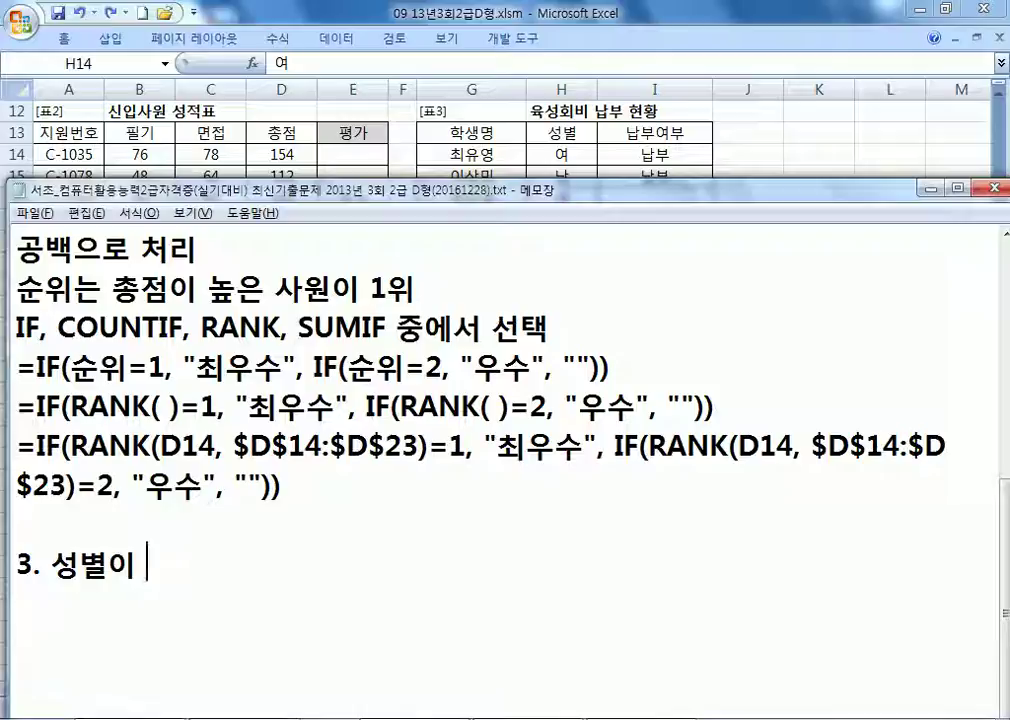
{"action": "type", "text": "\"여\""}
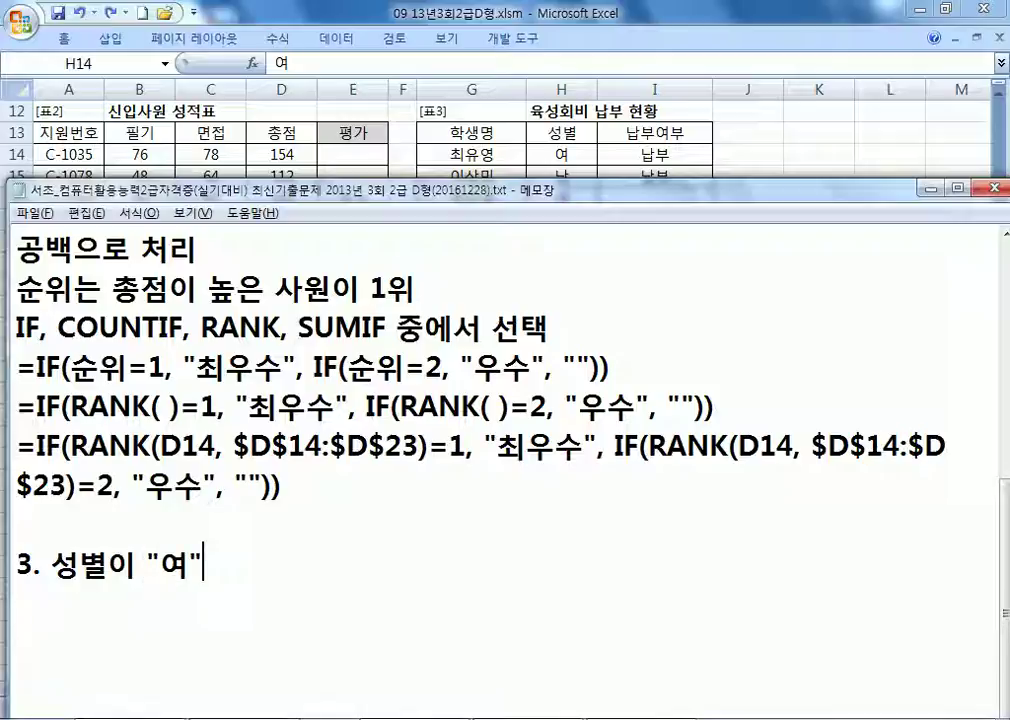
{"action": "type", "text": "인 학생"}
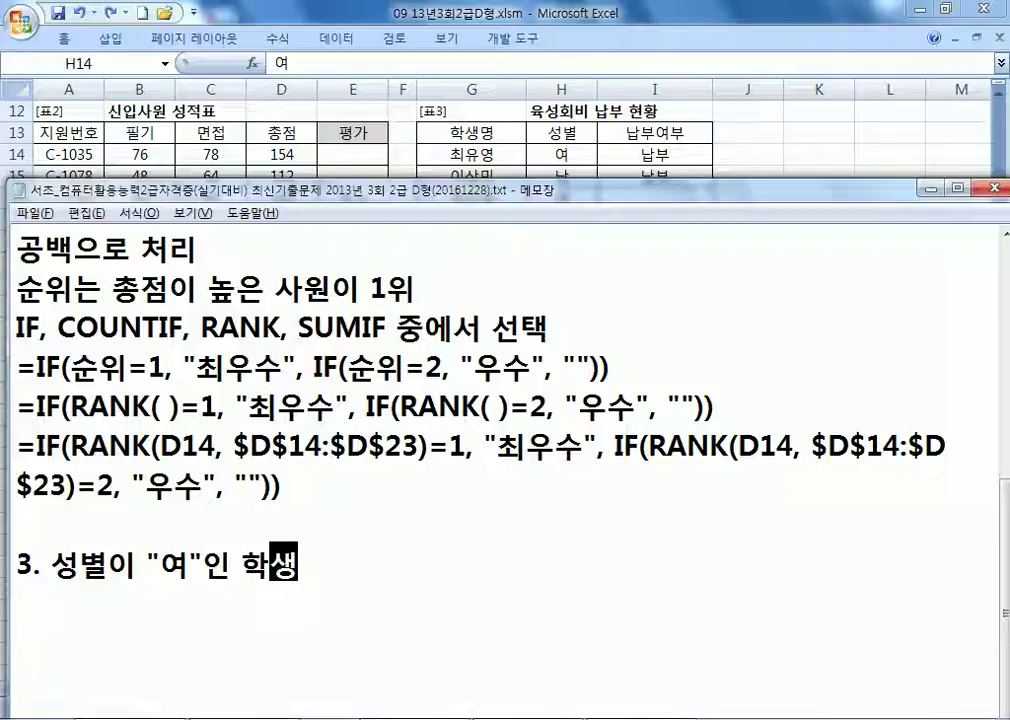
{"action": "type", "text": "들의 육성"}
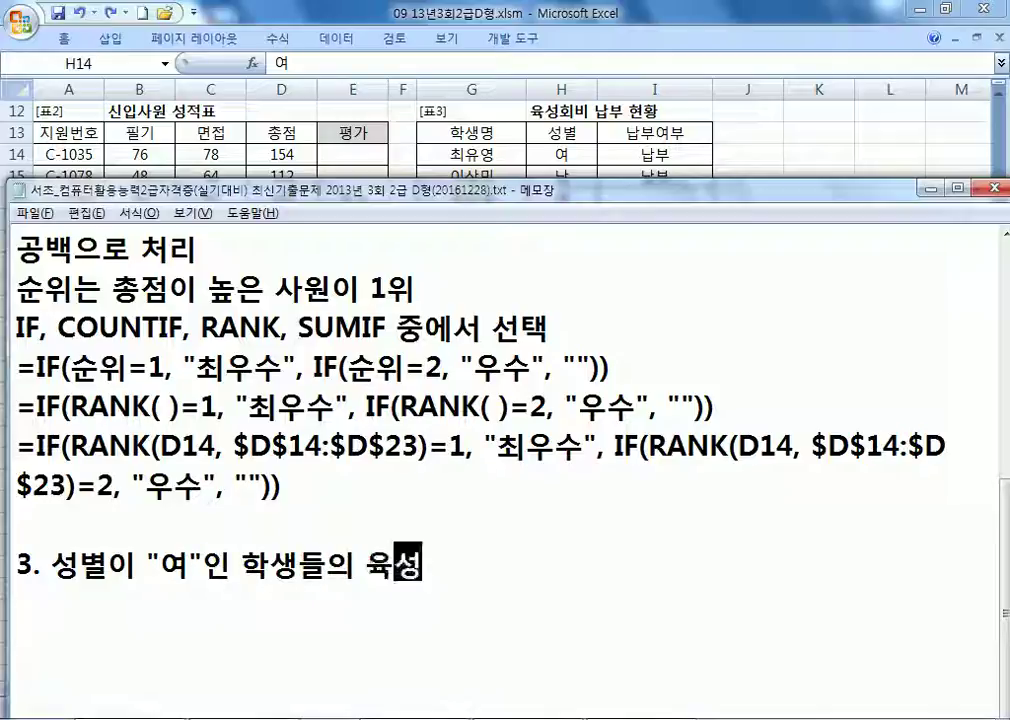
{"action": "type", "text": "회비 납부"}
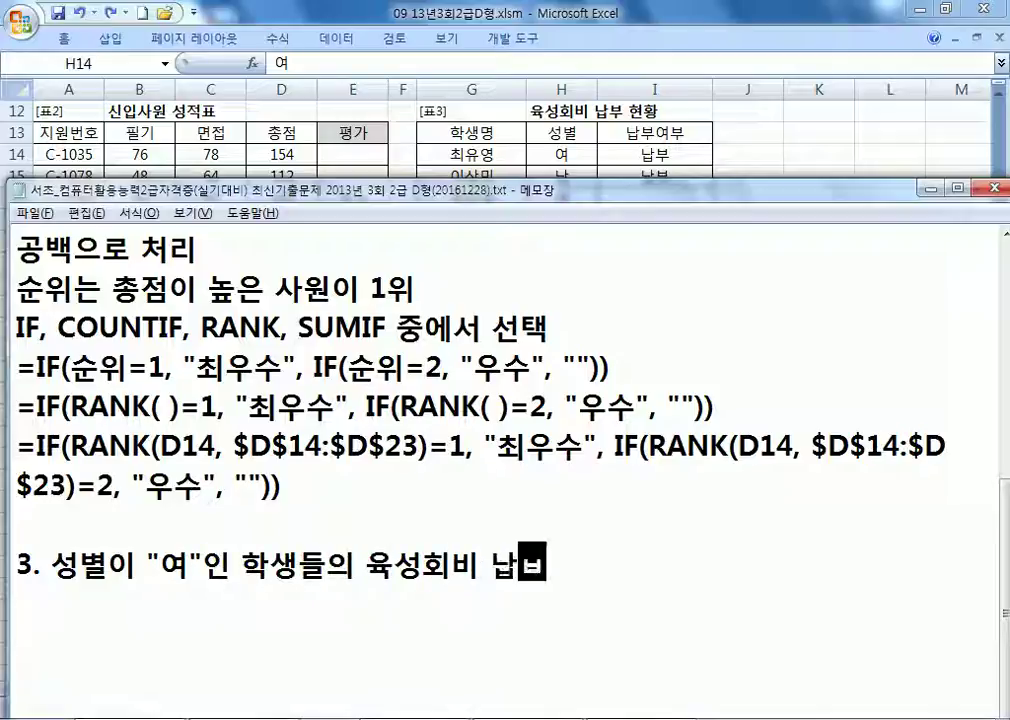
{"action": "type", "text": "자수를"}
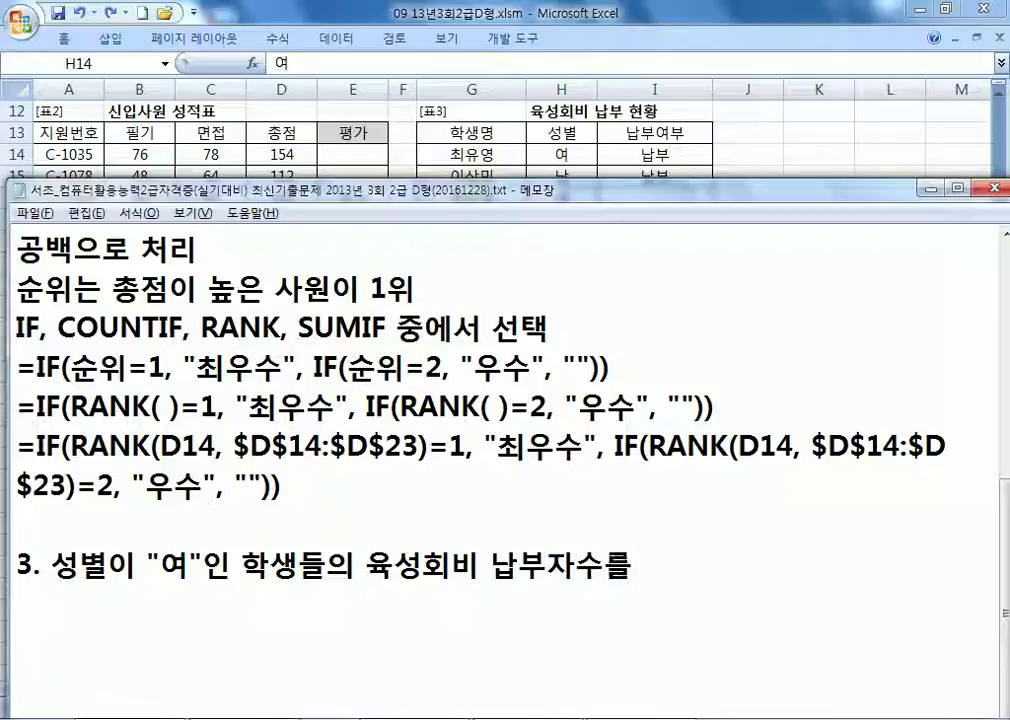
{"action": "type", "text": " 구하라."}
{"action": "key", "text": "Return"}
Step: Select the 여학생 납부자수 result cell I23 in Excel and return to the Notepad notes
{"action": "key", "text": "alt+Tab"}
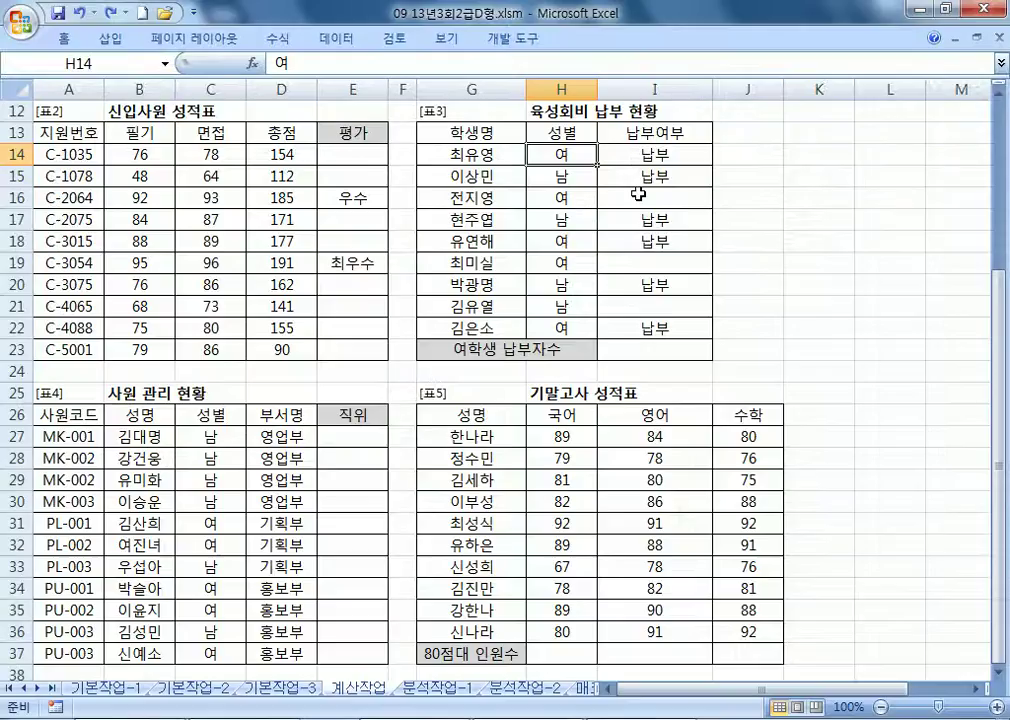
{"action": "left_click", "coordinate": [677, 349]}
{"action": "key", "text": "alt+Tab"}
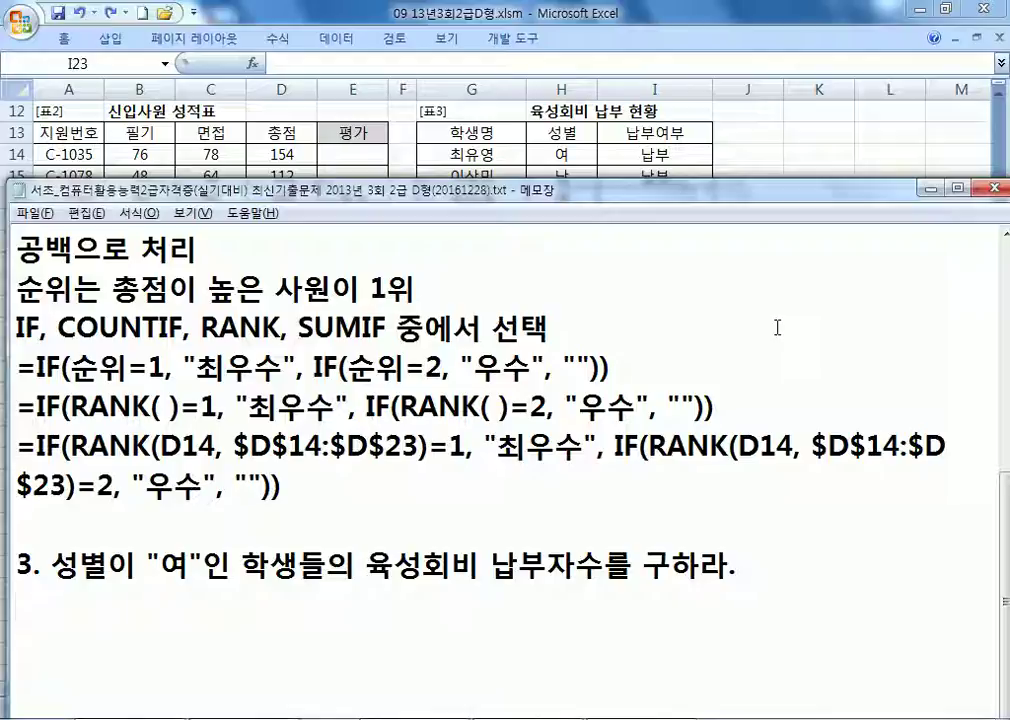
Step: Add the line "DCOUNT, DCOUNTA, DSUM 중에서 선택" under item 3, add blank lines below it, and place the cursor on the first one
{"action": "type", "text": "DCOUNT, DCOUNTA, "}
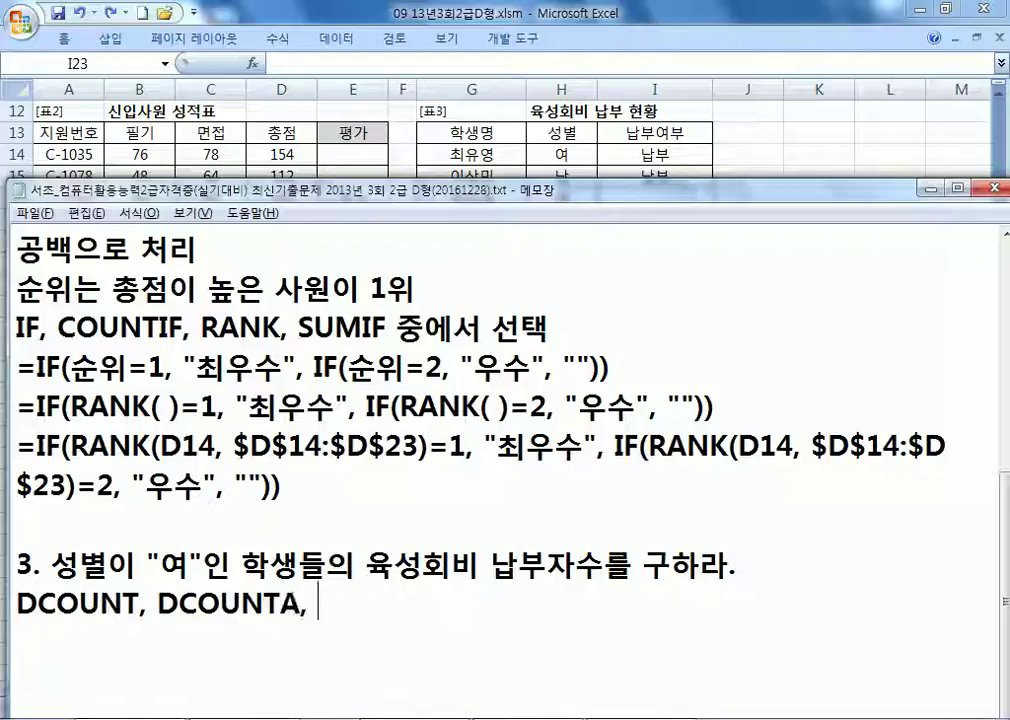
{"action": "type", "text": "DSUM "}
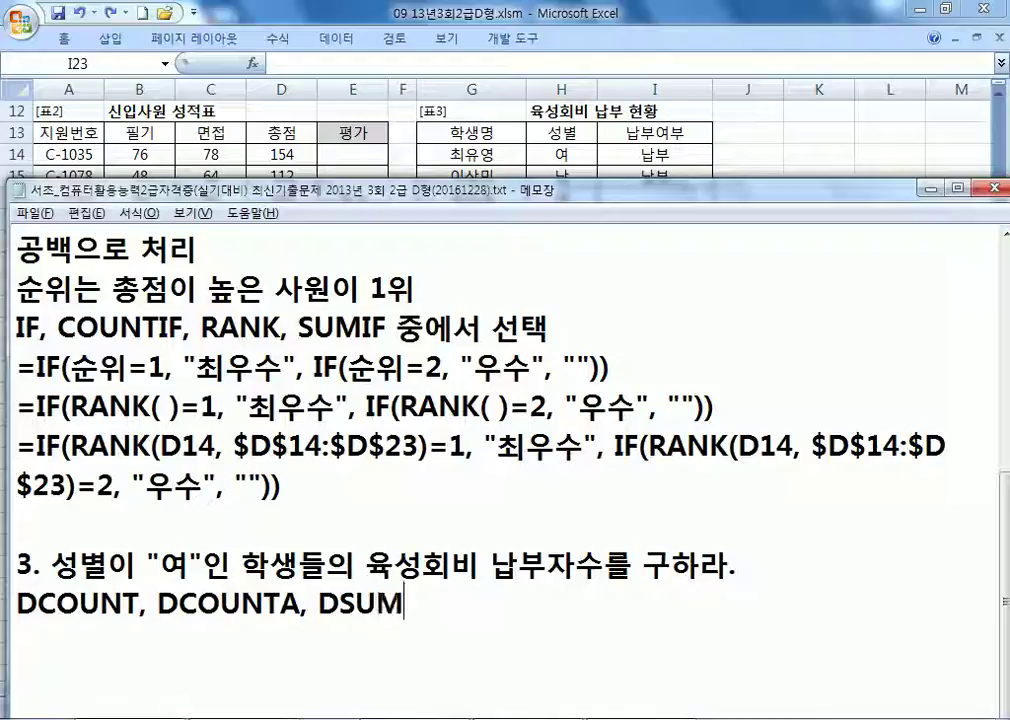
{"action": "type", "text": "중에서 선택"}
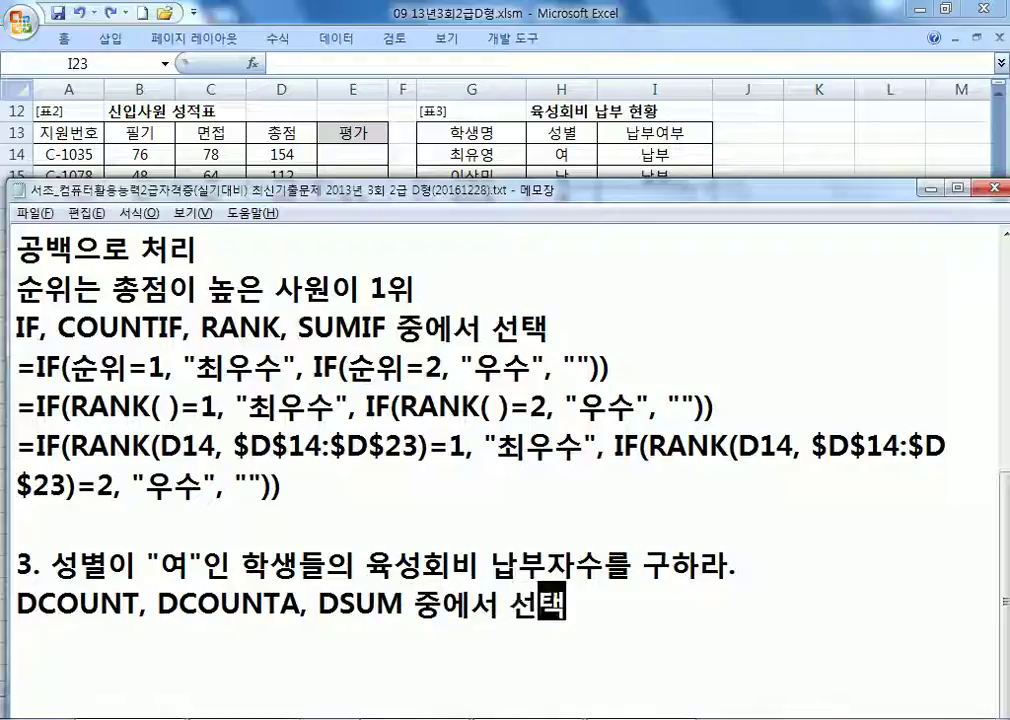
{"action": "key", "text": "Return"}
{"action": "scroll", "coordinate": [733, 354], "scroll_direction": "down", "scroll_amount": 2}
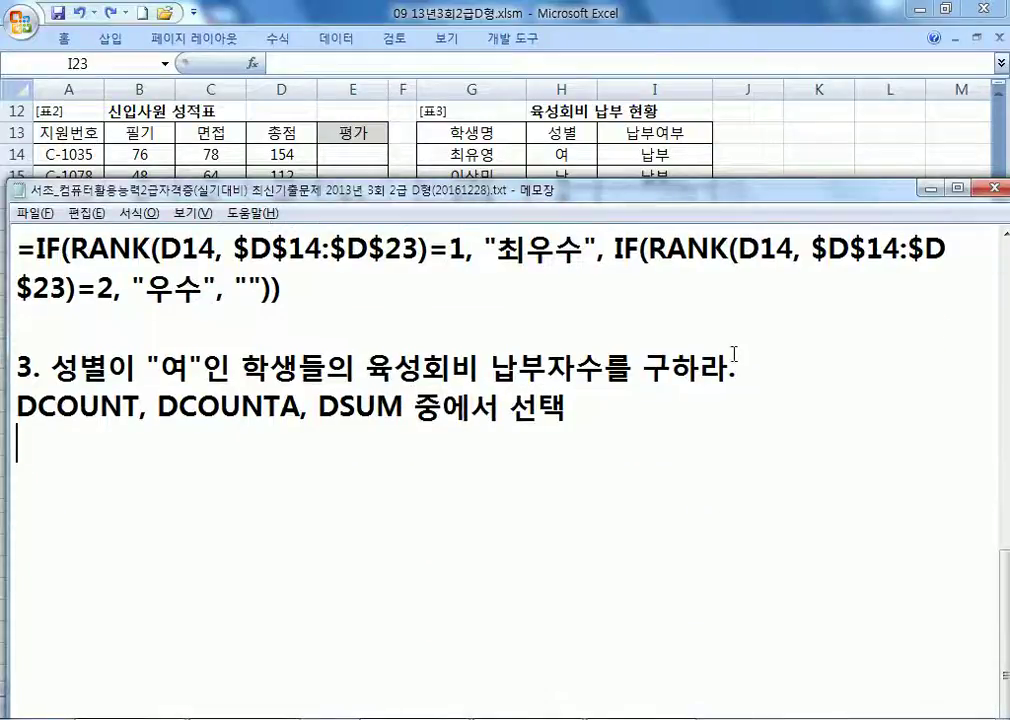
{"action": "key", "text": "Return"}
{"action": "key", "text": "Return"}
{"action": "key", "text": "Return"}
{"action": "key", "text": "Return"}
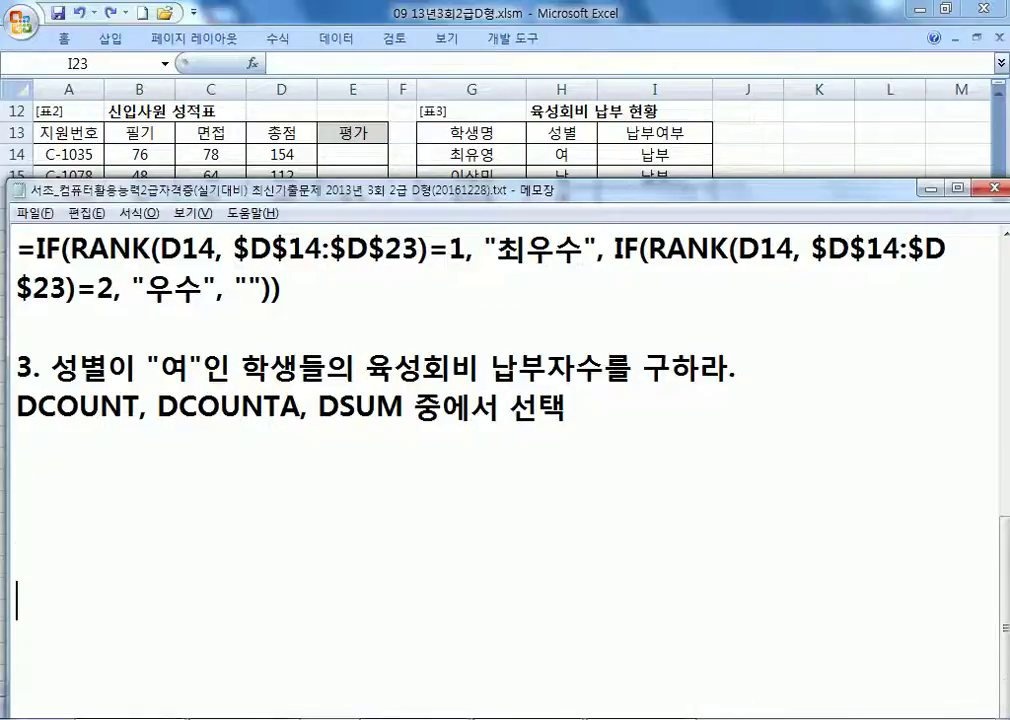
{"action": "scroll", "coordinate": [780, 510], "scroll_direction": "down", "scroll_amount": 1}
{"action": "left_click", "coordinate": [74, 318]}
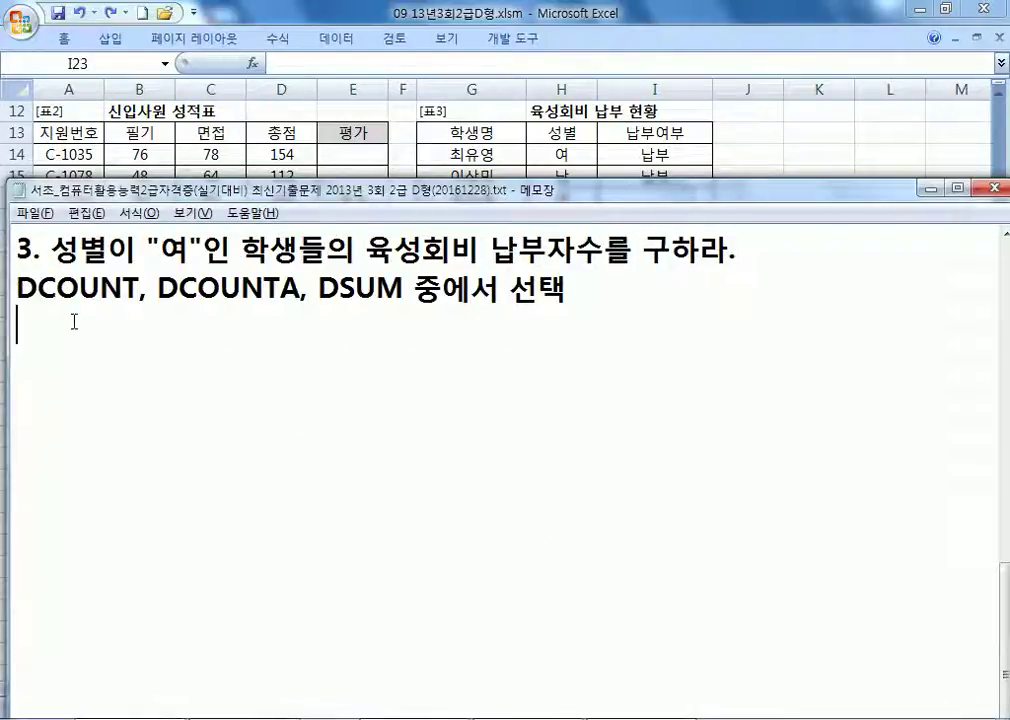
Step: Examine the 납부여부 entries and the 성별 condition cells of 표3 in Excel against the DCOUNT and DCOUNTA options in the notes
{"action": "key", "text": "alt+Tab"}
{"action": "left_click_drag", "start_coordinate": [662, 155], "coordinate": [680, 322]}
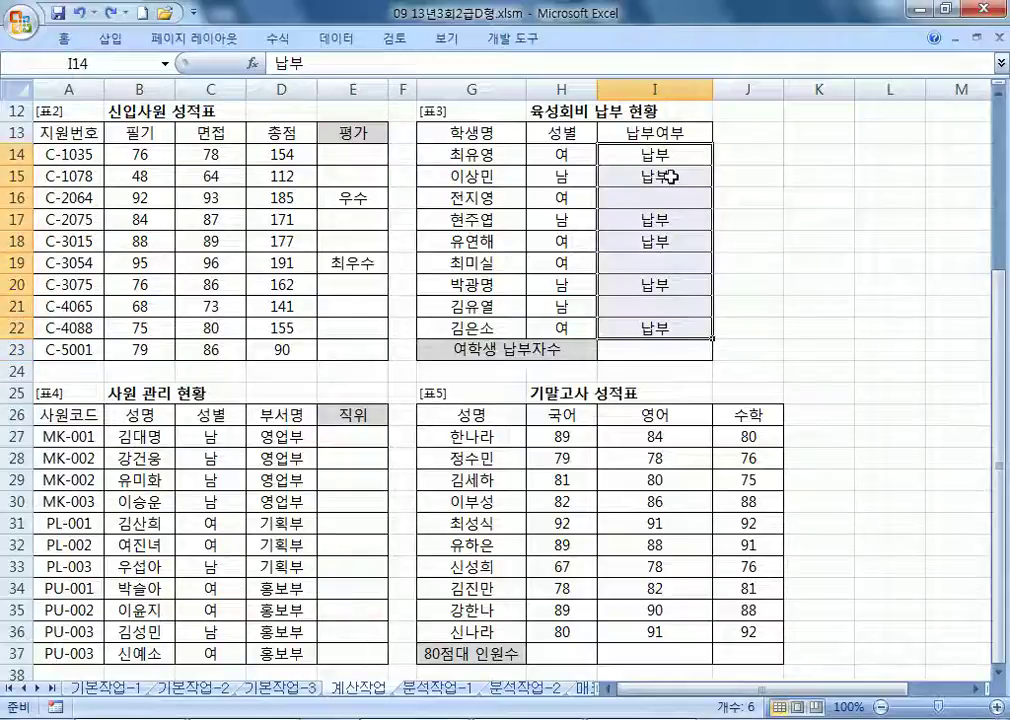
{"action": "left_click_drag", "start_coordinate": [580, 137], "coordinate": [573, 157]}
{"action": "left_click", "coordinate": [654, 347]}
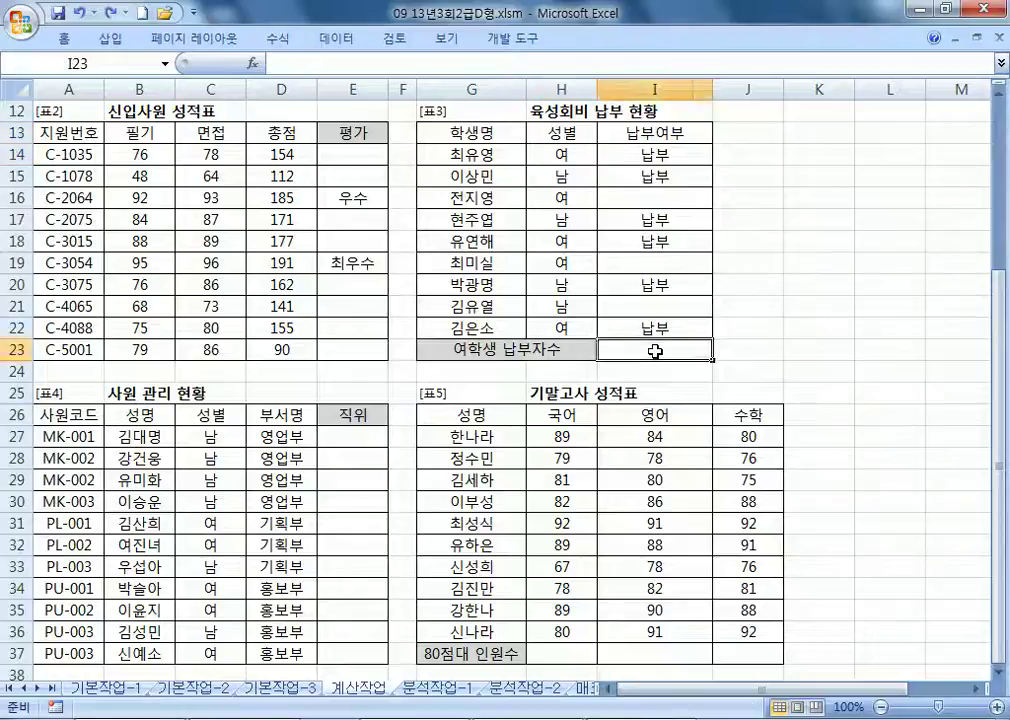
{"action": "key", "text": "alt+Tab"}
{"action": "left_click_drag", "start_coordinate": [140, 290], "coordinate": [16, 290]}
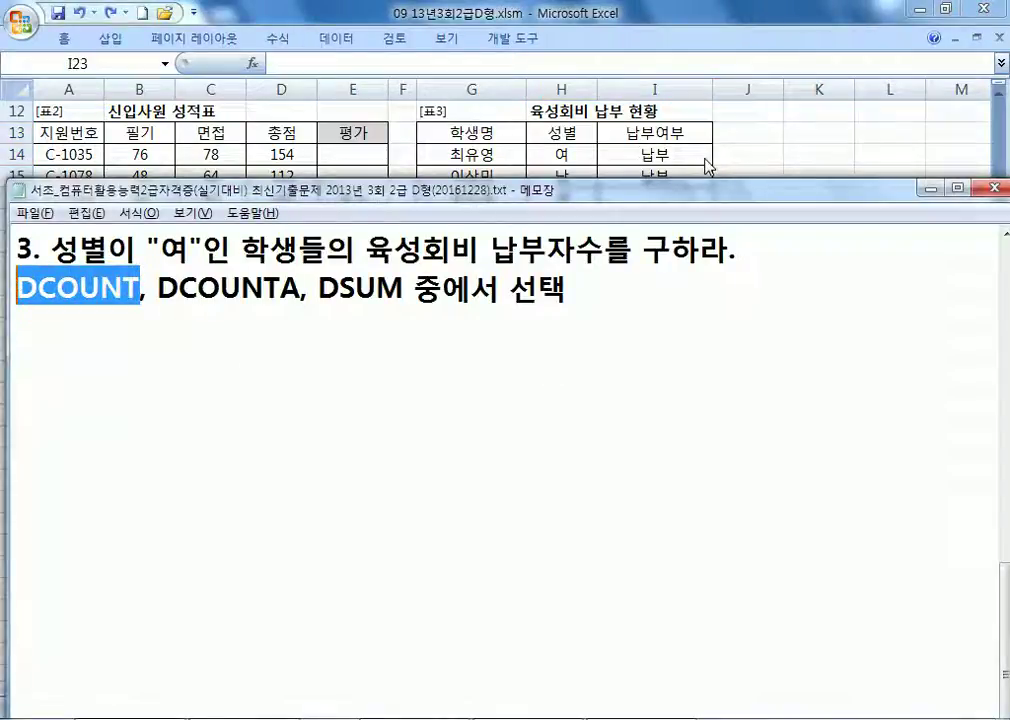
{"action": "left_click_drag", "start_coordinate": [159, 300], "coordinate": [298, 290]}
{"action": "left_click", "coordinate": [322, 332]}
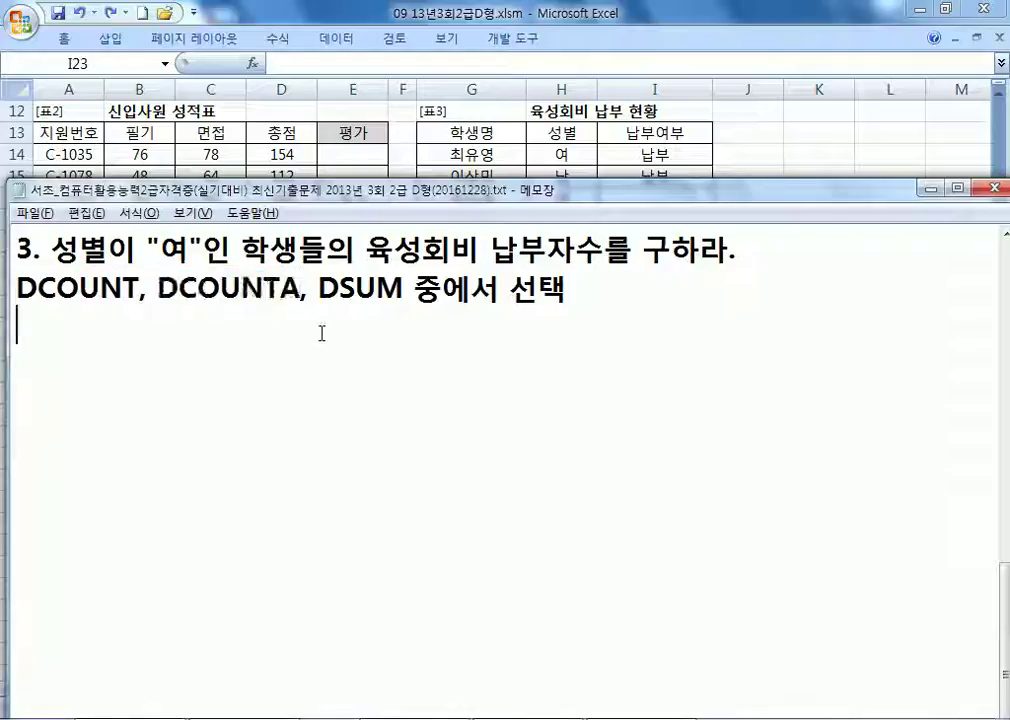
{"action": "key", "text": "alt+Tab"}
{"action": "key", "text": "alt+Tab"}
Step: Write the formula outline "=DCOUNTA(데이터베이스, 항목, 조건)" in the notes and duplicate it on the following line
{"action": "type", "text": "="}
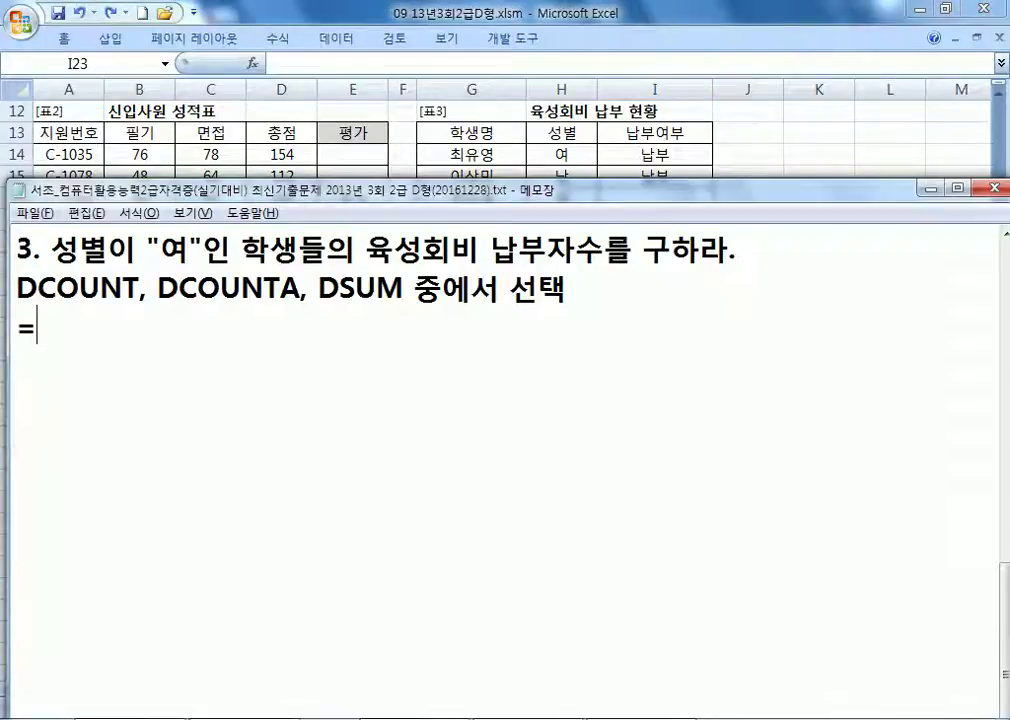
{"action": "type", "text": "DCOUNTA("}
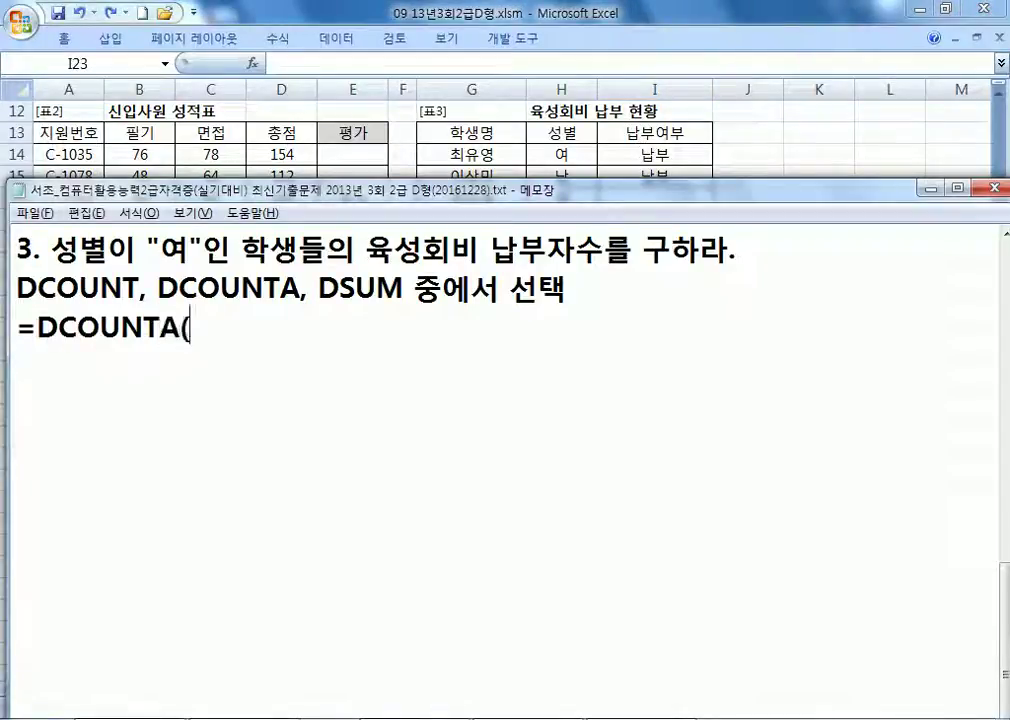
{"action": "type", "text": "데이터베이스"}
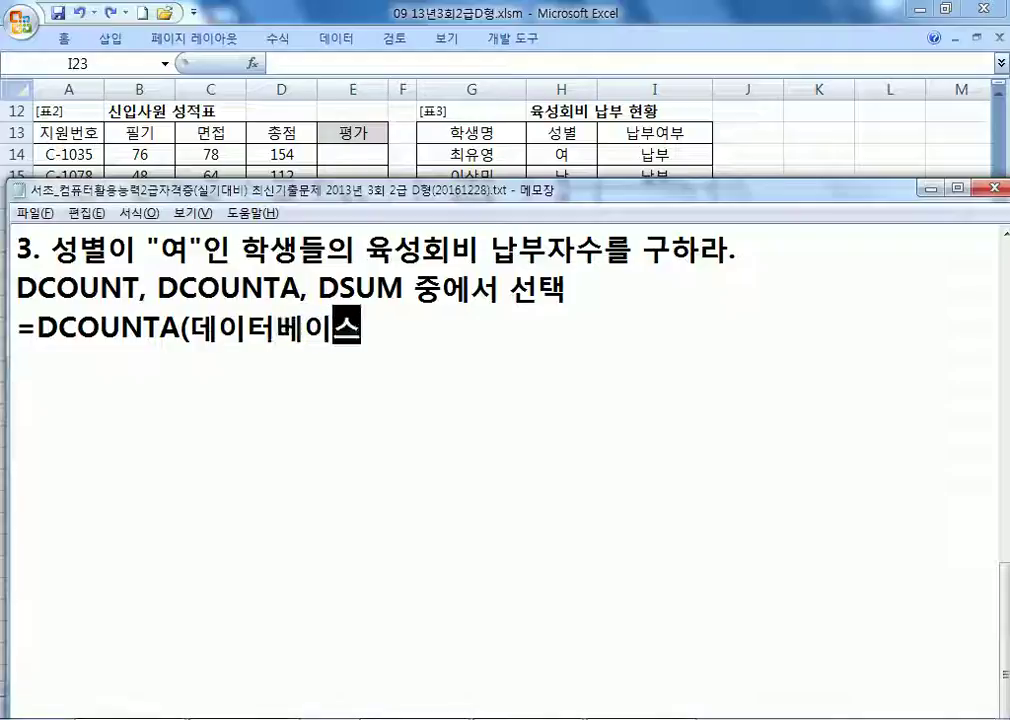
{"action": "type", "text": ", 항목, 조거"}
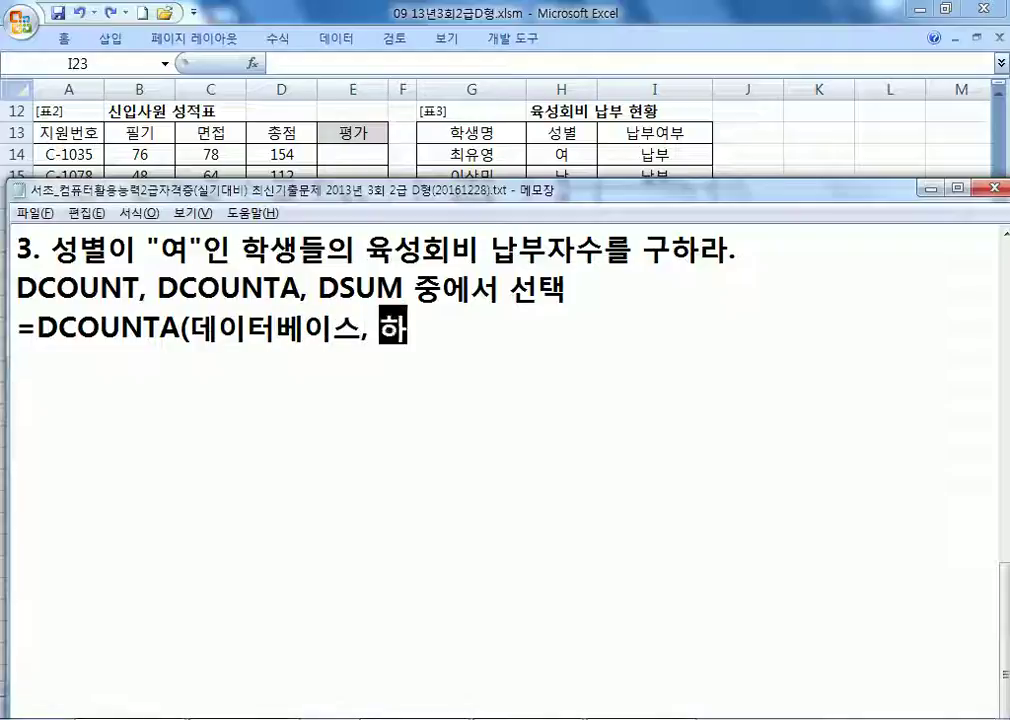
{"action": "type", "text": "ㄴ)"}
{"action": "key", "text": "Return"}
{"action": "key", "text": "shift+Up"}
{"action": "key", "text": "ctrl+c"}
{"action": "left_click", "coordinate": [605, 373]}
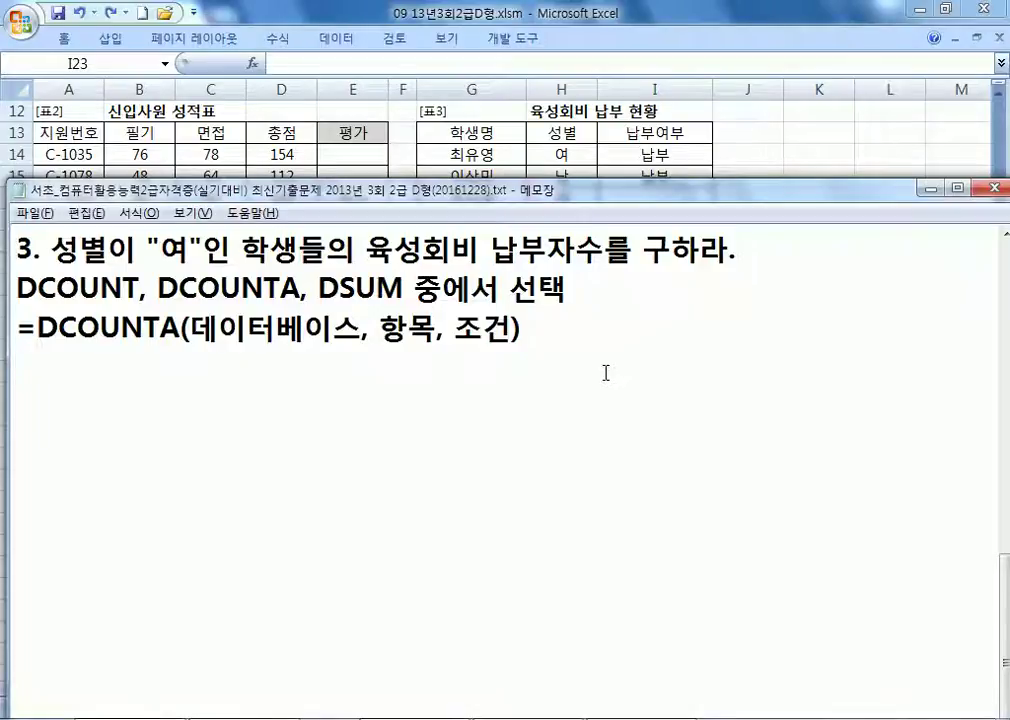
{"action": "key", "text": "ctrl+v"}
Step: Check the 표3 range in Excel and replace 데이터베이스 in the second DCOUNTA line of the notes with G13:I22
{"action": "key", "text": "alt+Tab"}
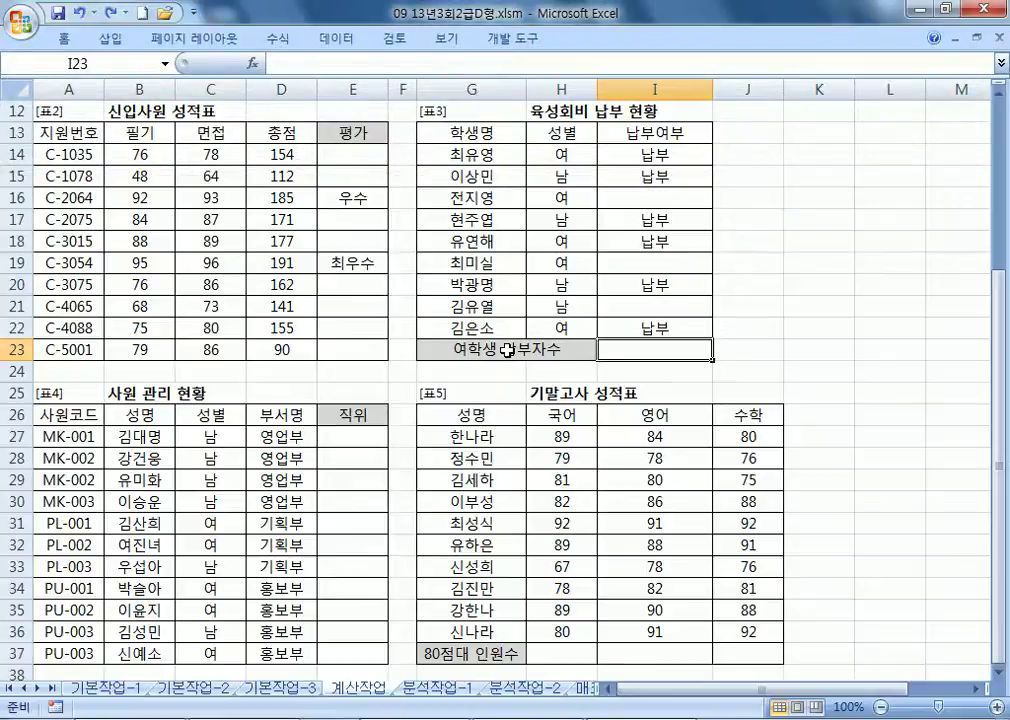
{"action": "left_click", "coordinate": [487, 136]}
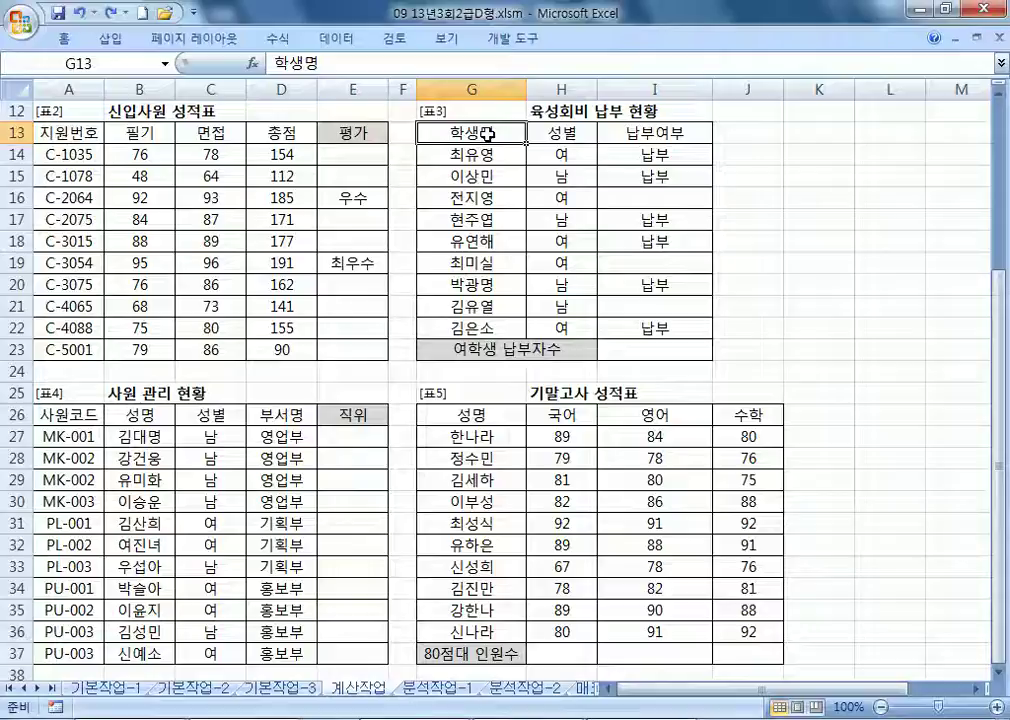
{"action": "left_click_drag", "start_coordinate": [559, 133], "coordinate": [625, 328]}
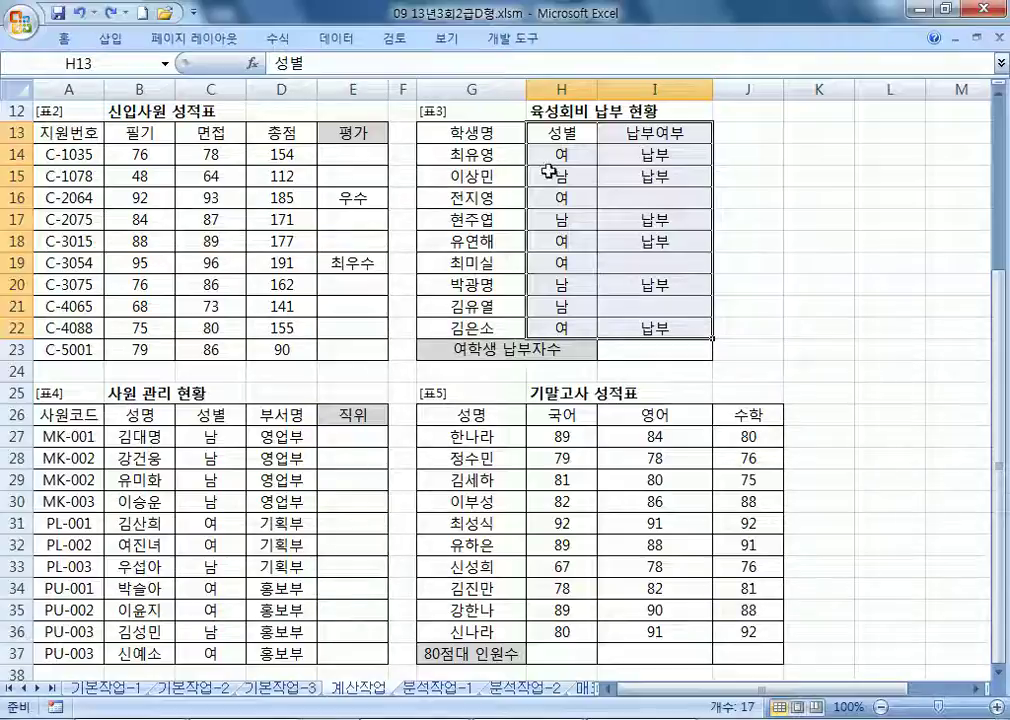
{"action": "left_click", "coordinate": [510, 132]}
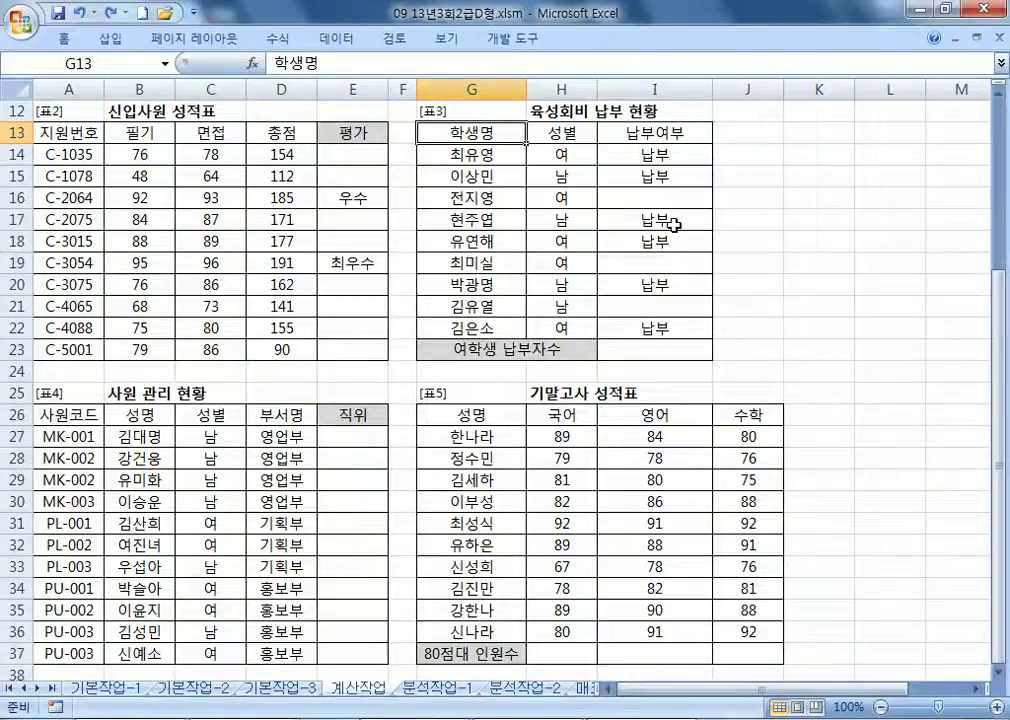
{"action": "key", "text": "alt+Tab"}
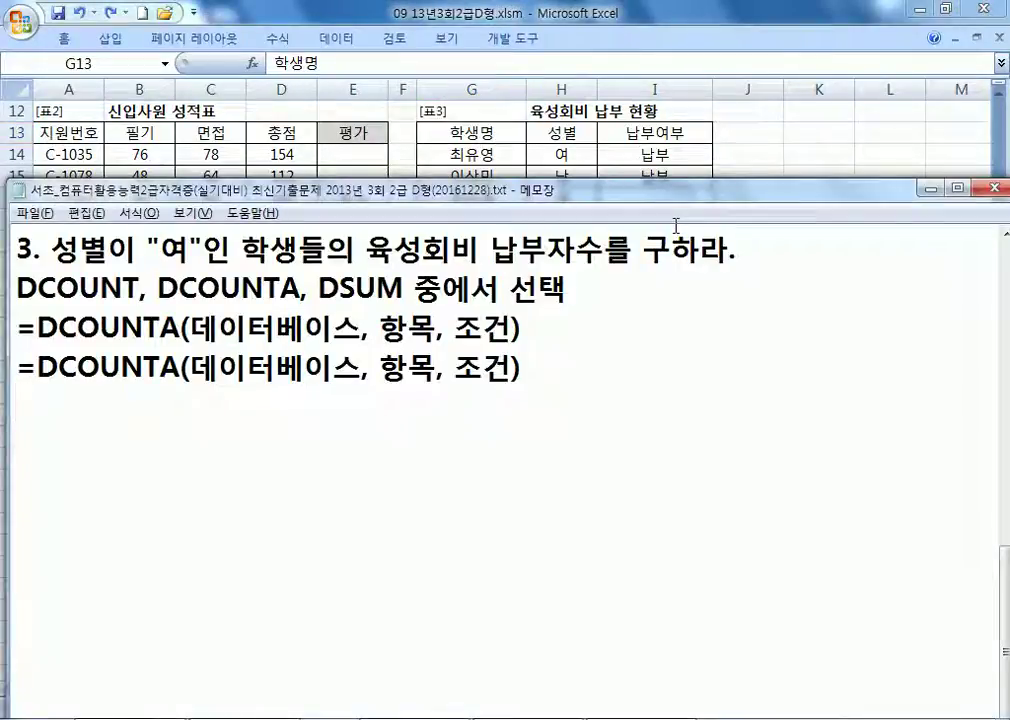
{"action": "left_click_drag", "start_coordinate": [190, 368], "coordinate": [361, 370]}
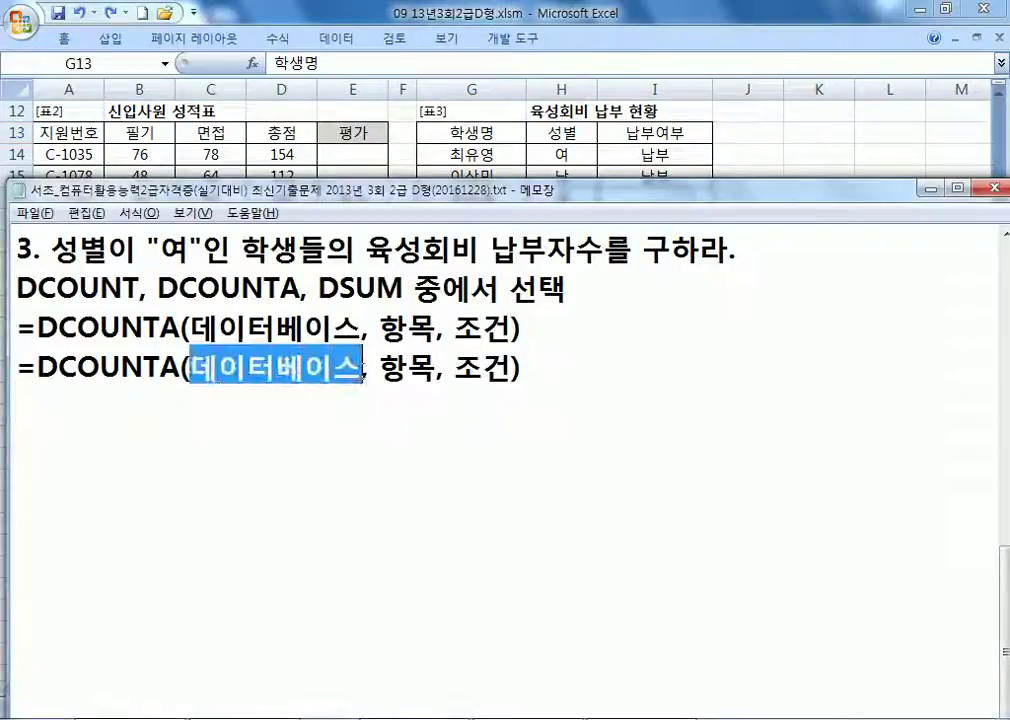
{"action": "type", "text": "G13:"}
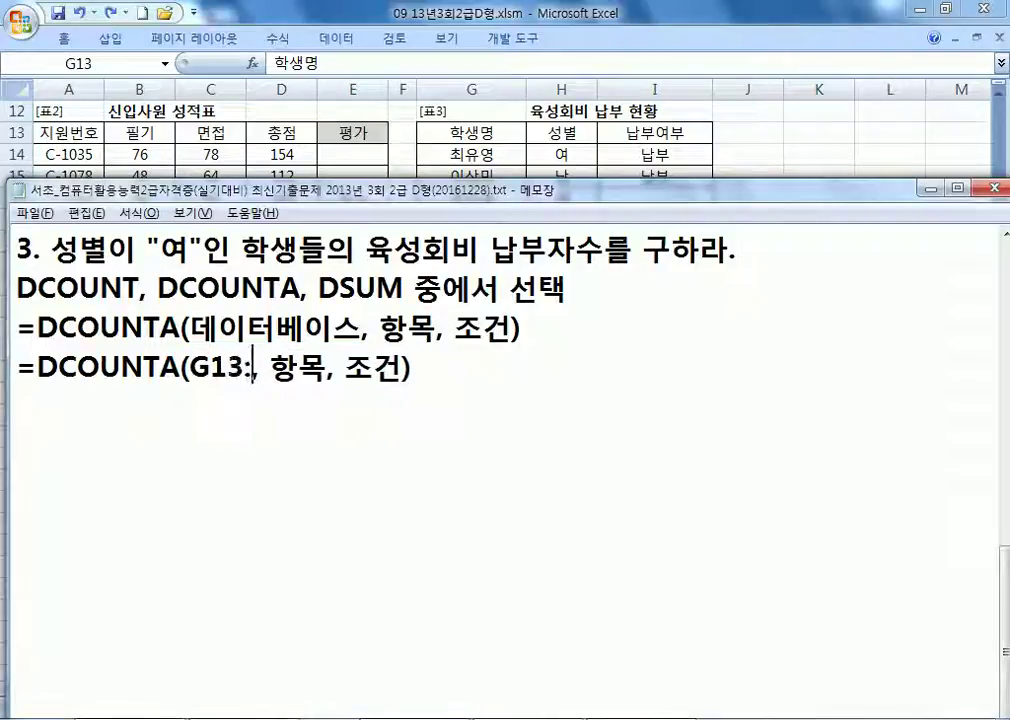
{"action": "key", "text": "alt+Tab"}
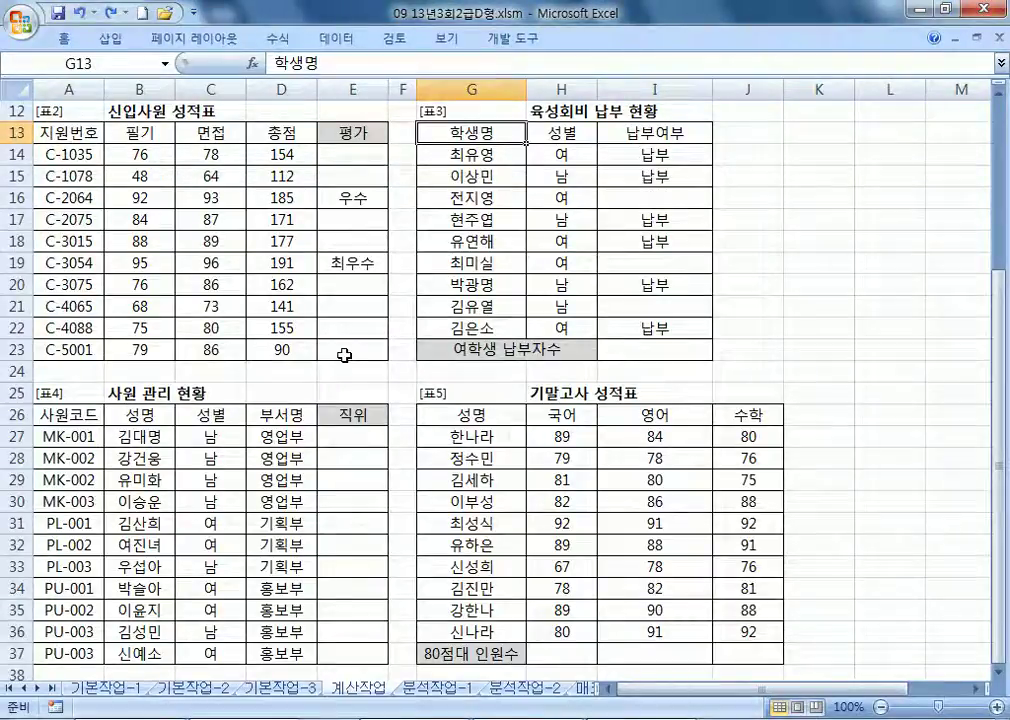
{"action": "key", "text": "alt+Tab"}
{"action": "type", "text": "I22, "}
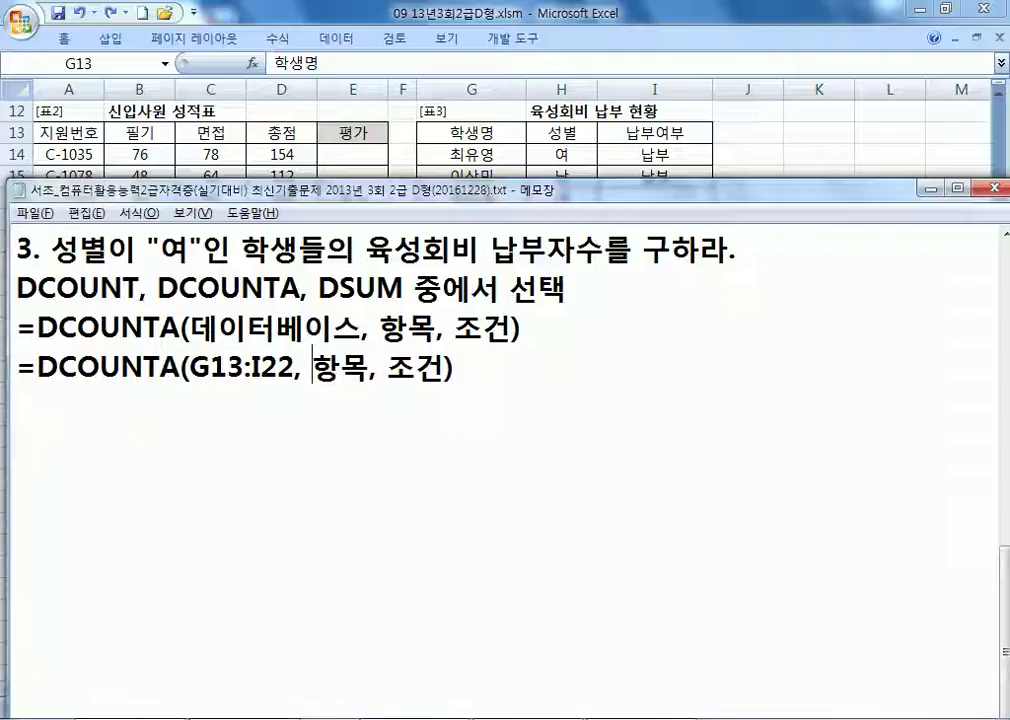
Step: Replace 항목 with I13 and 조건 with H13:H14 in the second DCOUNTA line
{"action": "type", "text": "I13"}
{"action": "key", "text": "Delete"}
{"action": "key", "text": "Delete"}
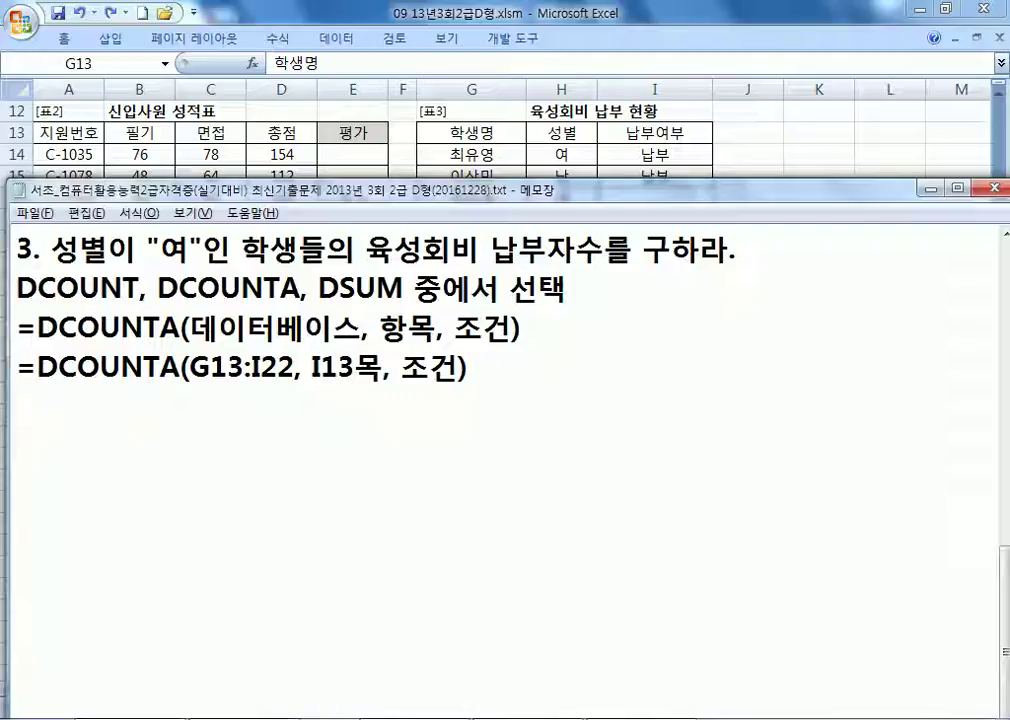
{"action": "left_click", "coordinate": [372, 368]}
{"action": "type", "text": "H13:H14"}
{"action": "key", "text": "Delete"}
{"action": "key", "text": "Delete"}
{"action": "left_click", "coordinate": [499, 368]}
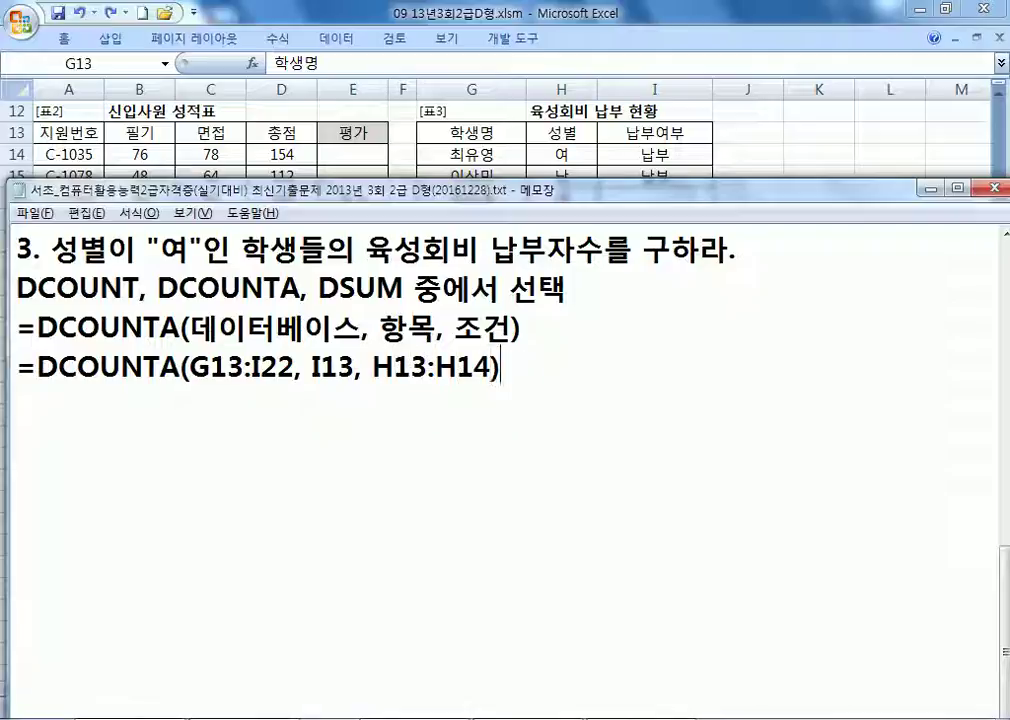
Step: Copy the finished DCOUNTA formula from the notes into the 여학생 납부자수 result cell I23 in Excel
{"action": "key", "text": "shift+End"}
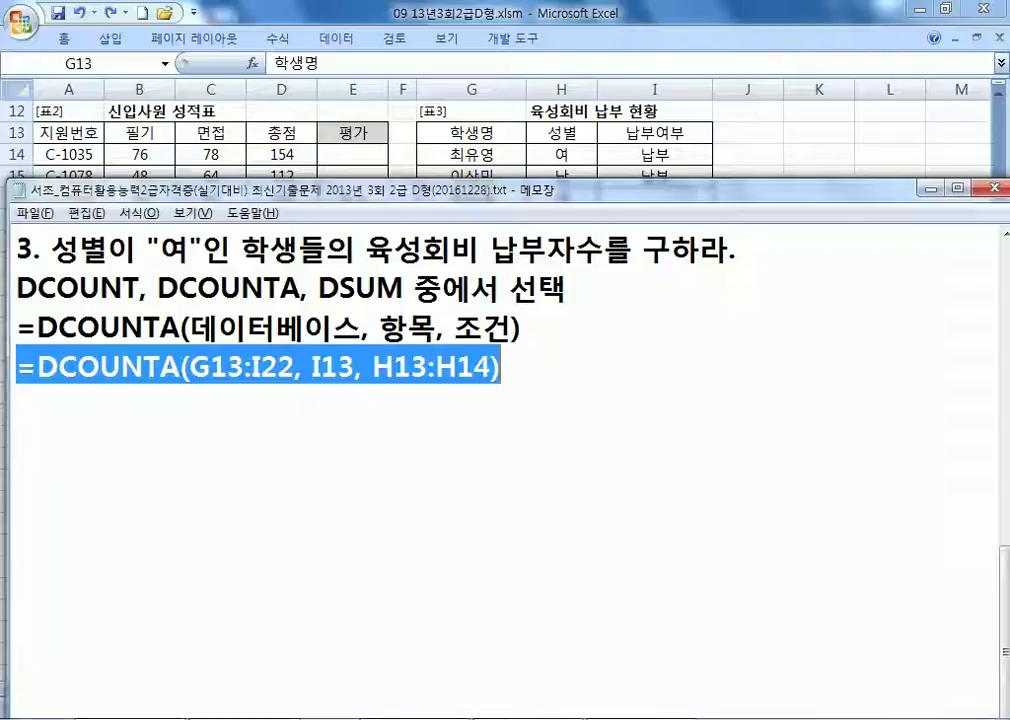
{"action": "key", "text": "ctrl+c"}
{"action": "key", "text": "alt+Tab"}
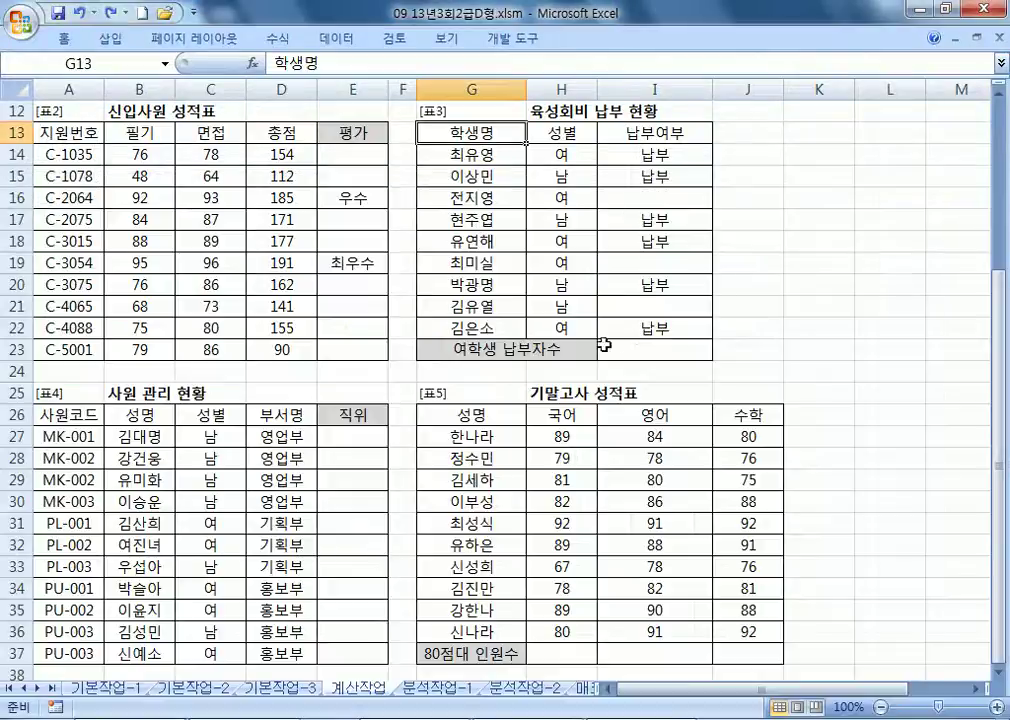
{"action": "left_click", "coordinate": [638, 345]}
{"action": "key", "text": "ctrl+v"}
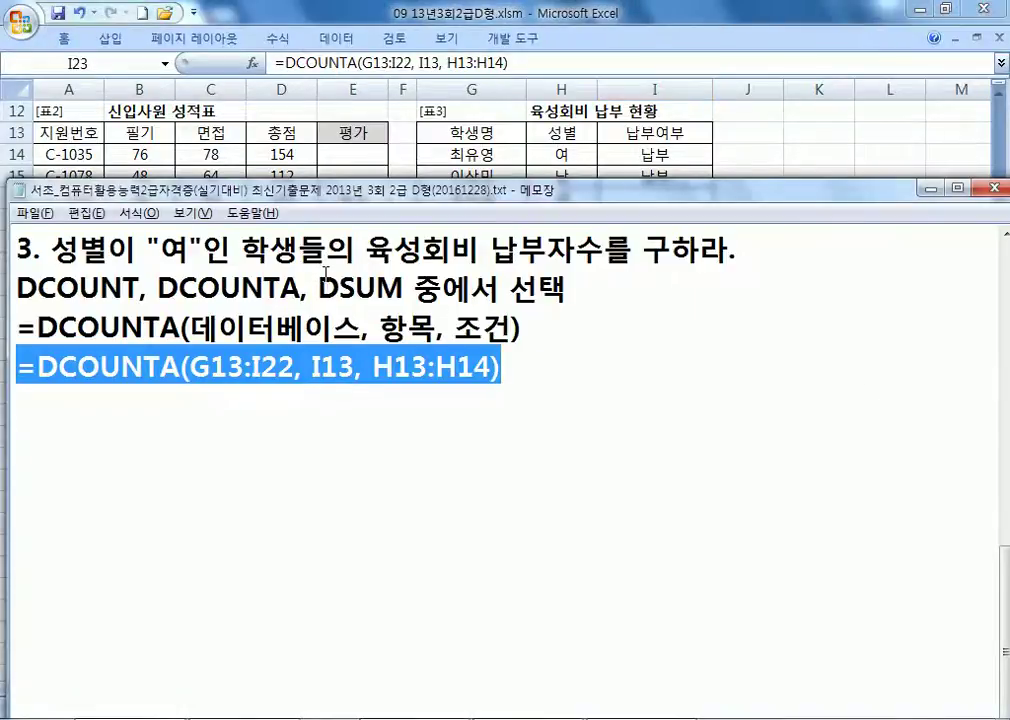
Step: Start item 4 in the Notepad notes with "4.", leaving a blank line after the DCOUNTA formula
{"action": "left_click", "coordinate": [466, 434]}
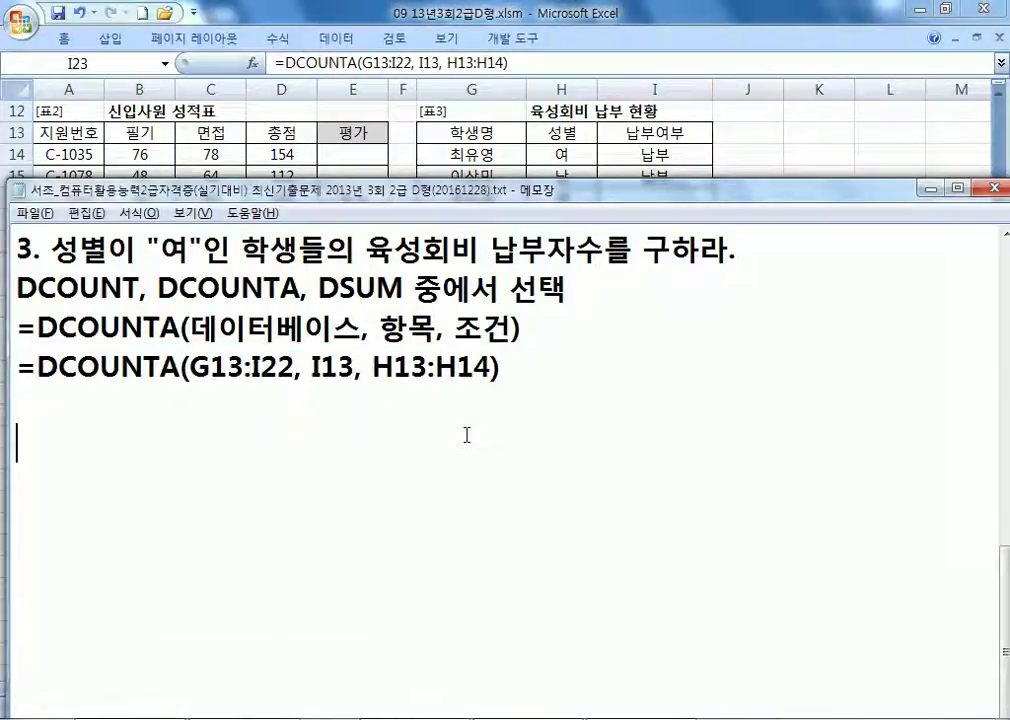
{"action": "key", "text": "Return"}
{"action": "type", "text": "4."}
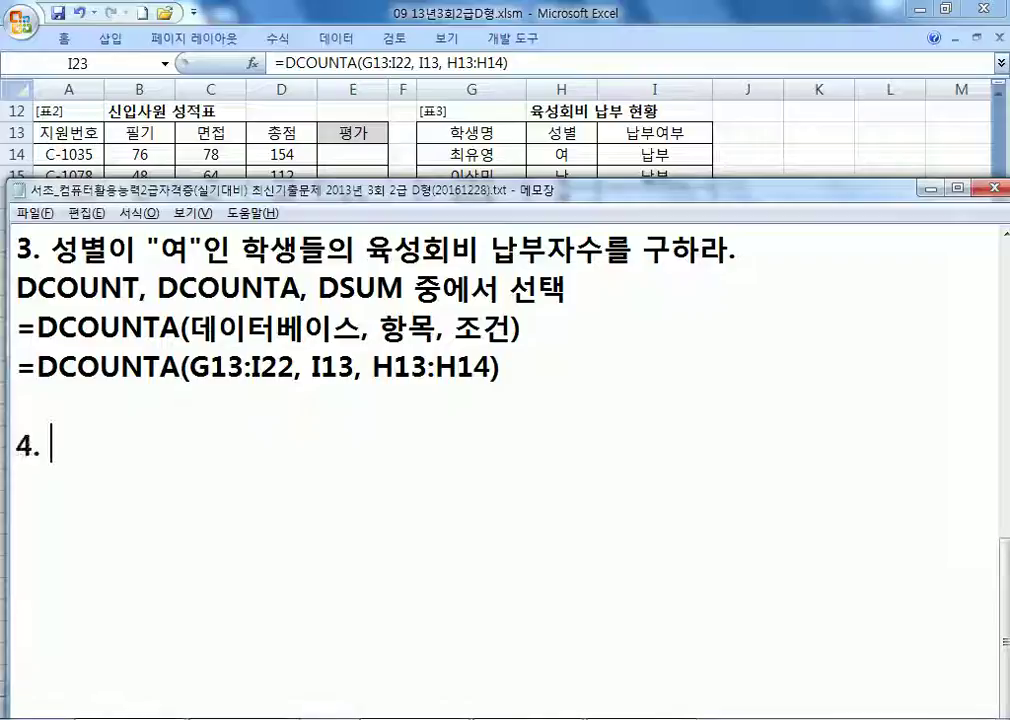
Step: Bring 표4 (사원 관리 현황) into view in Excel and return to the Notepad notes
{"action": "key", "text": "alt+Tab"}
{"action": "key", "text": "Home"}
{"action": "scroll", "coordinate": [387, 416], "scroll_direction": "down", "scroll_amount": 4}
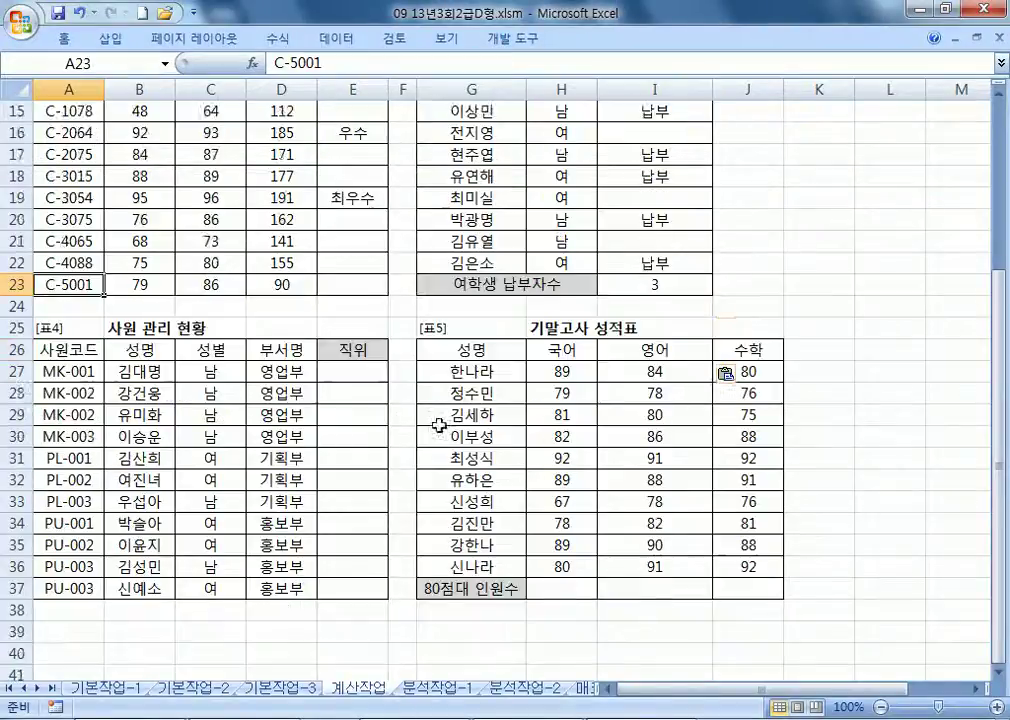
{"action": "scroll", "coordinate": [385, 414], "scroll_direction": "down", "scroll_amount": 1}
{"action": "scroll", "coordinate": [420, 430], "scroll_direction": "up", "scroll_amount": 1}
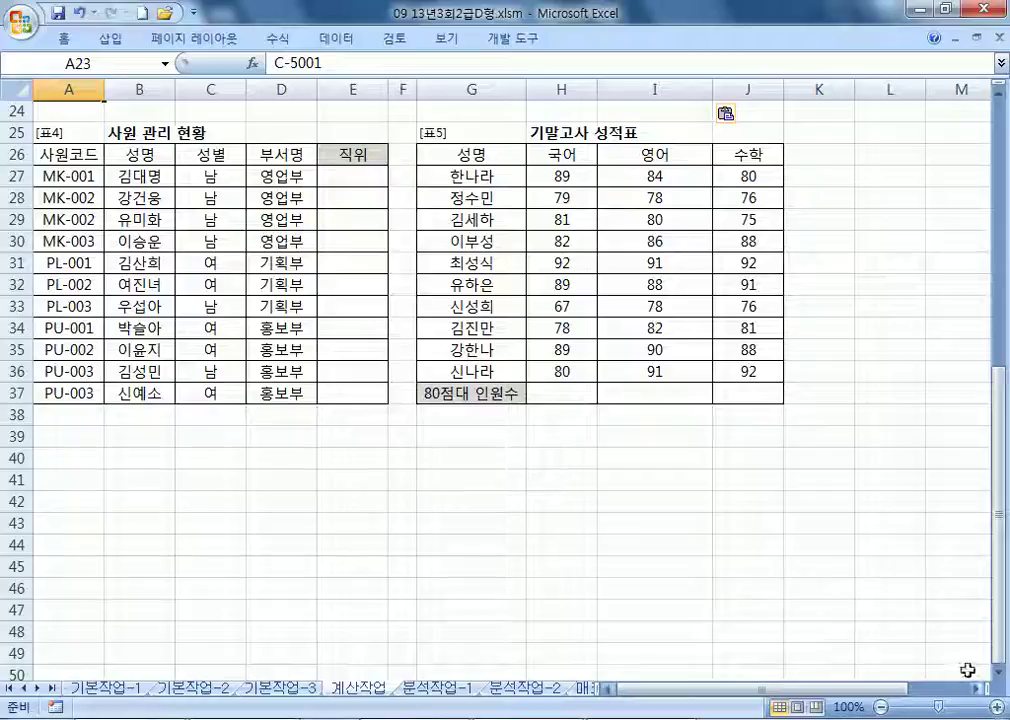
{"action": "key", "text": "alt+Tab"}
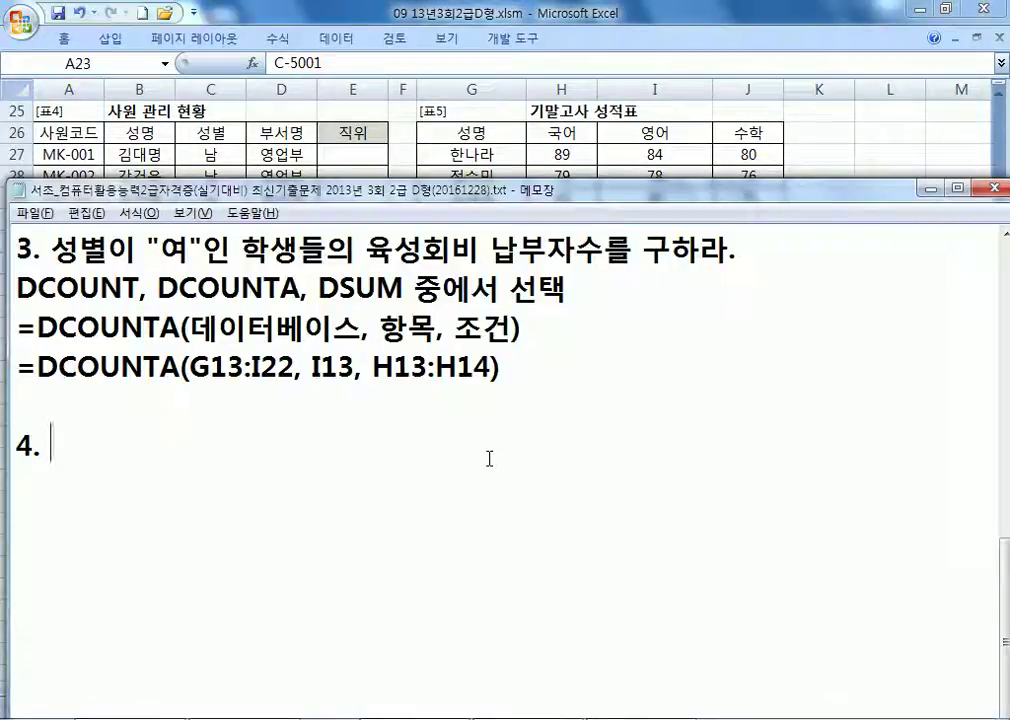
{"action": "type", "text": "TKDNJ"}
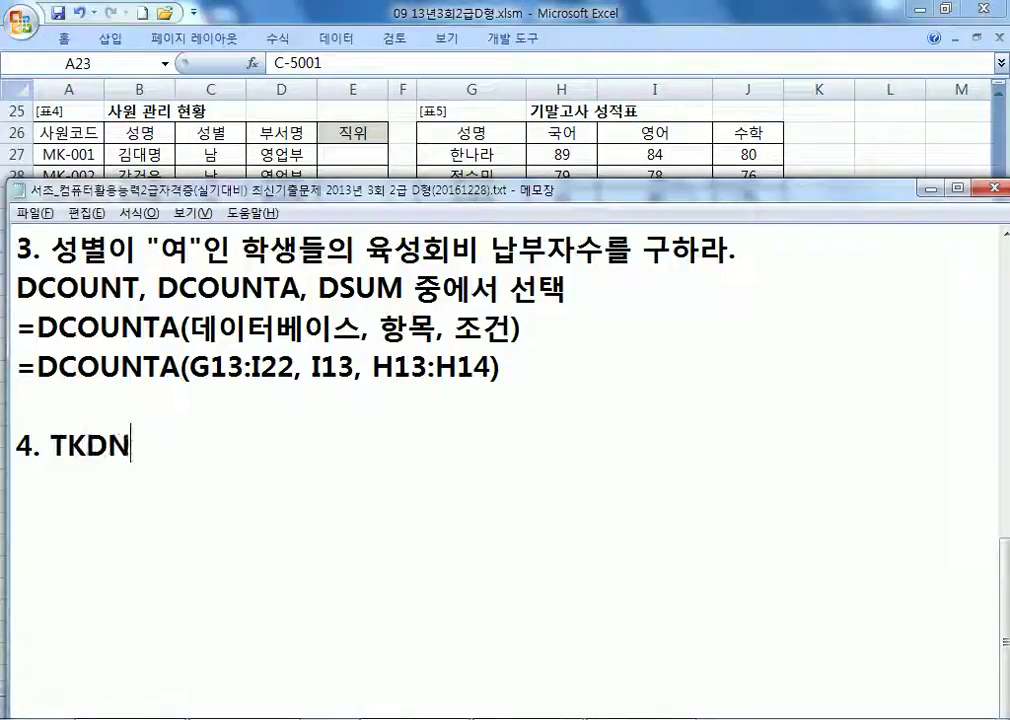
{"action": "key", "text": "BackSpace"}
{"action": "key", "text": "BackSpace"}
{"action": "key", "text": "BackSpace"}
{"action": "key", "text": "BackSpace"}
{"action": "key", "text": "BackSpace"}
Step: Write item 4's task in the notes as 사원코드의 마지막 문자가 "1"이면 "과장", "2"이면 "대리"
{"action": "type", "text": "사"}
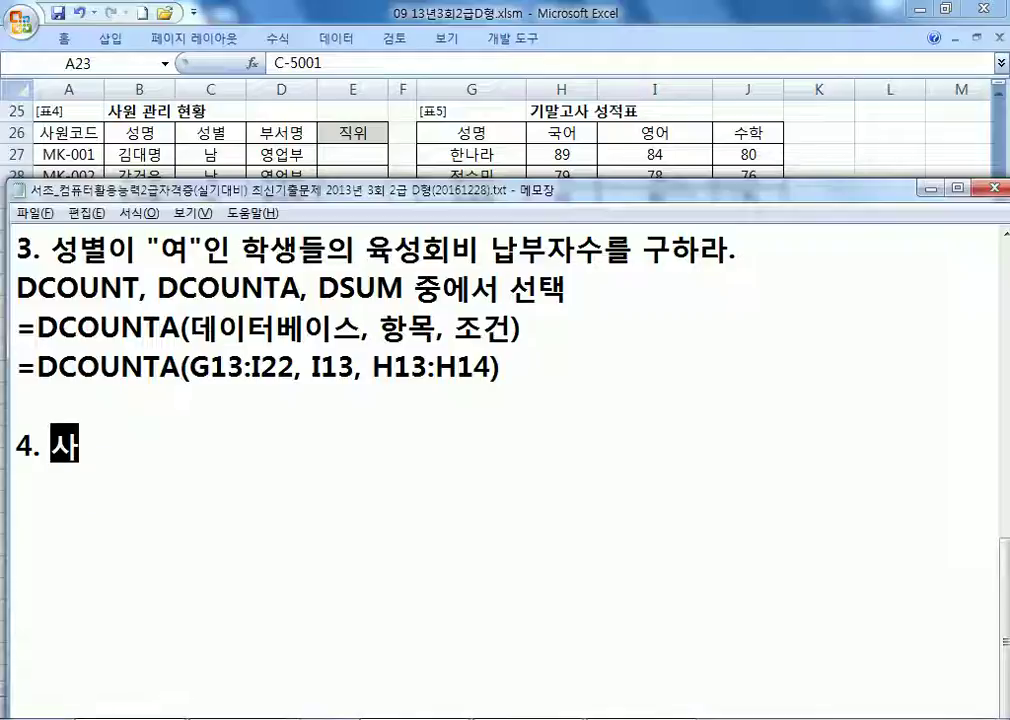
{"action": "type", "text": "원코등의 "}
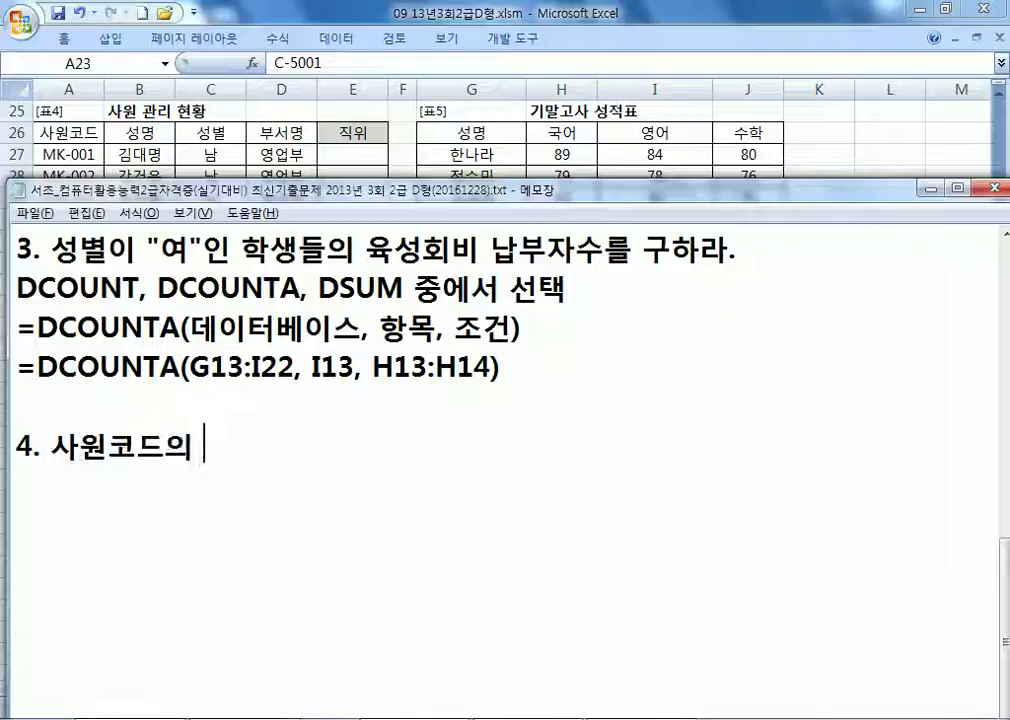
{"action": "type", "text": "마지막 ㅁ문자"}
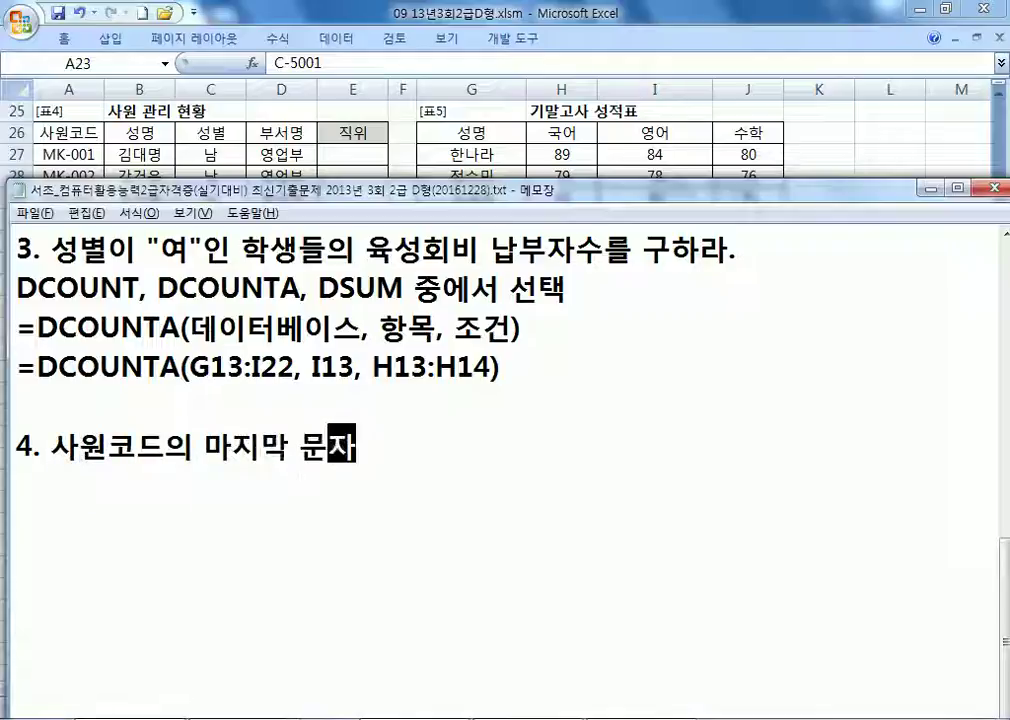
{"action": "type", "text": "가 \"1\"이면 \"관"}
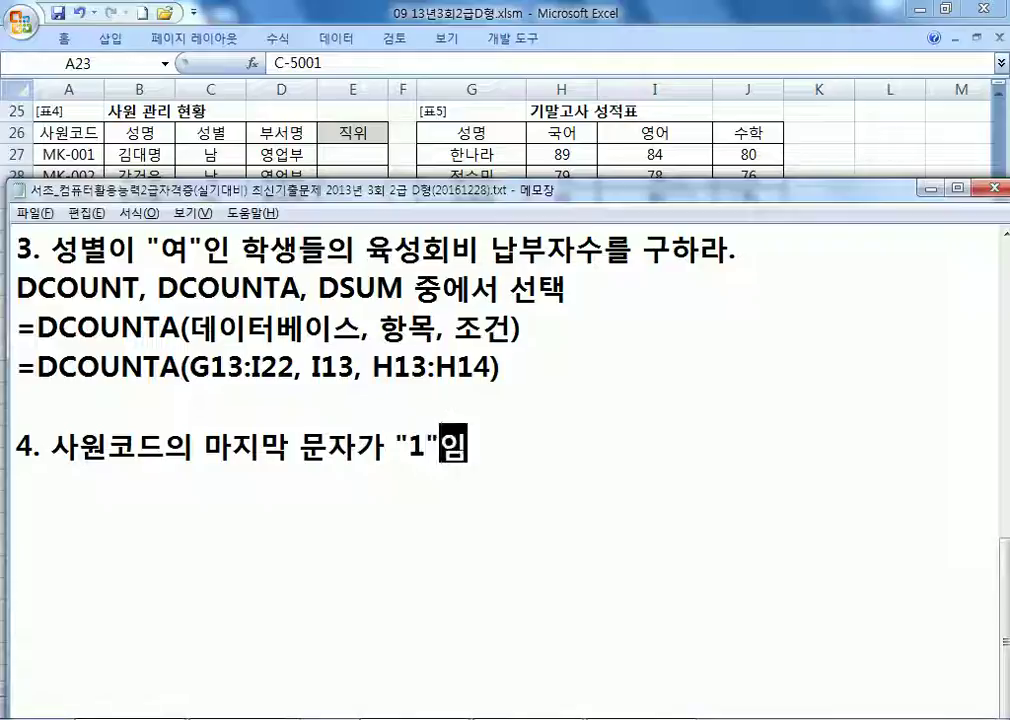
{"action": "type", "text": "장"}
{"action": "key", "text": "Return"}
{"action": "type", "text": "\", \"2"}
{"action": "key", "text": "BackSpace"}
{"action": "type", "text": "\"2\"이면 \"대리\".,"}
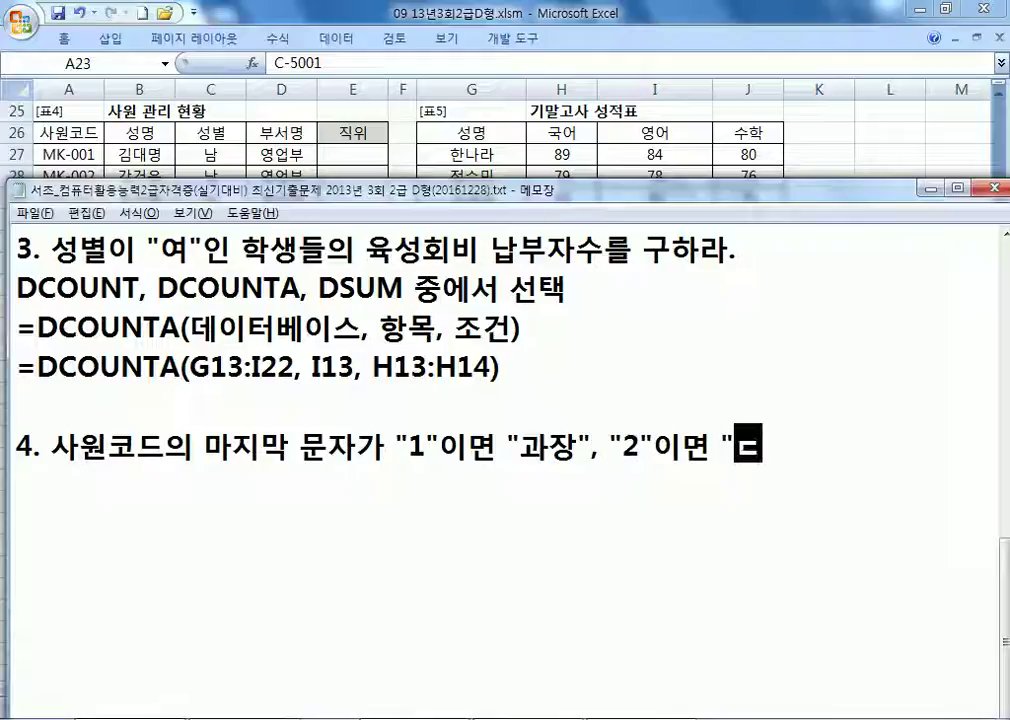
{"action": "key", "text": "BackSpace"}
{"action": "key", "text": "BackSpace"}
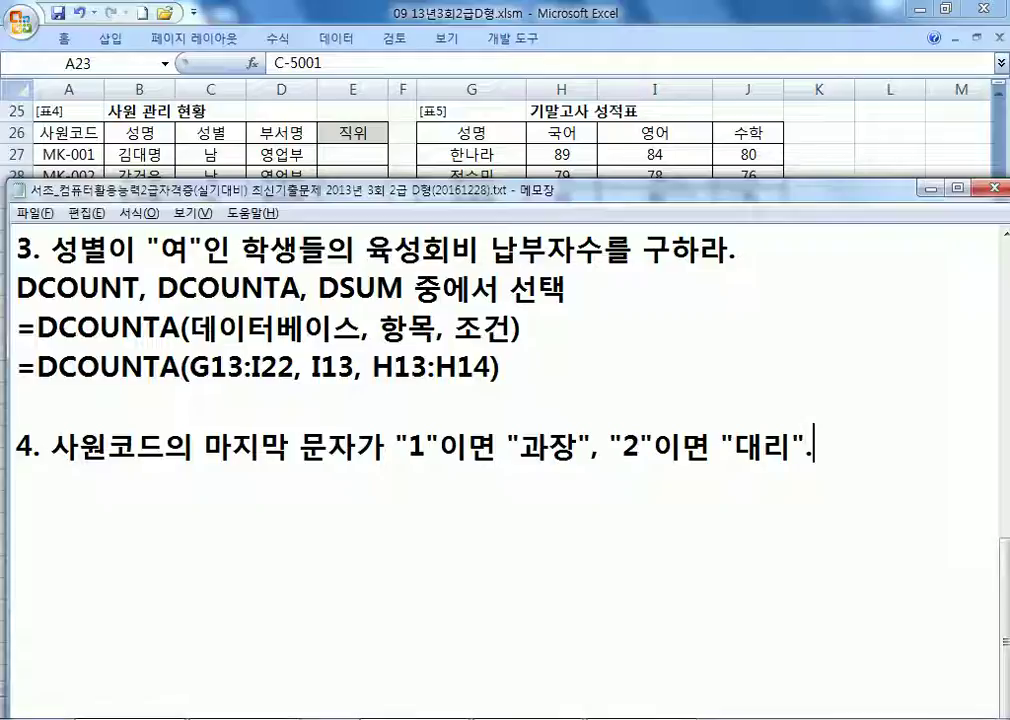
{"action": "key", "text": "BackSpace"}
Step: Complete item 4's task sentence with , "3"이면 "사원"으로 직위를 표시 and begin a new line
{"action": "type", "text": ", \"#"}
{"action": "key", "text": "BackSpace"}
{"action": "type", "text": "3\"임"}
{"action": "type", "text": "면"}
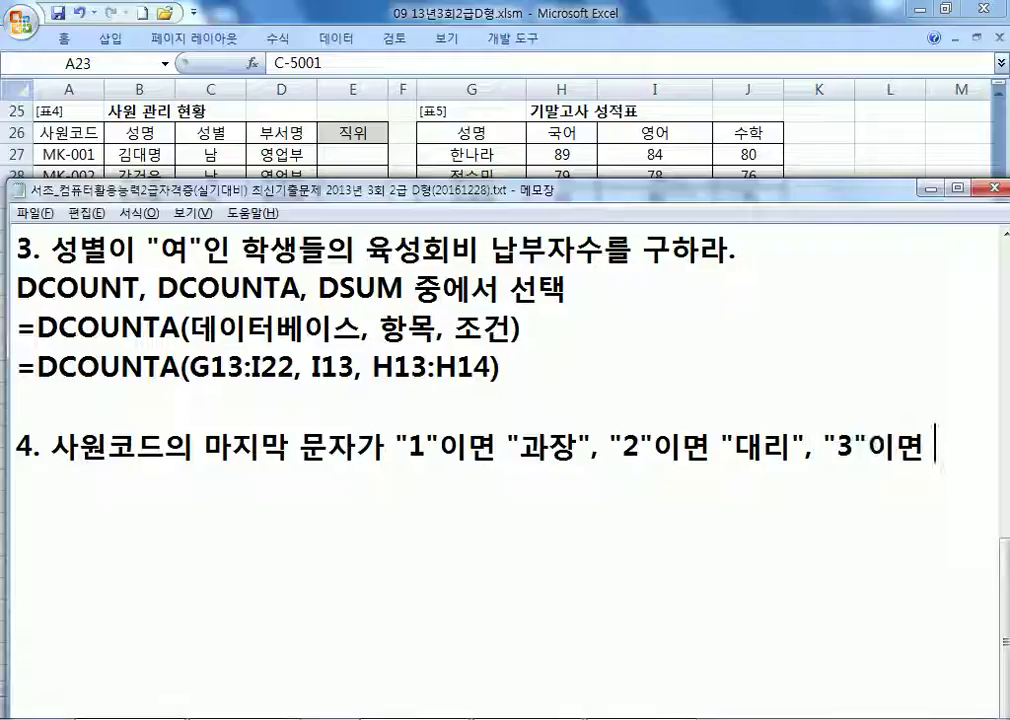
{"action": "type", "text": " \"사원\""}
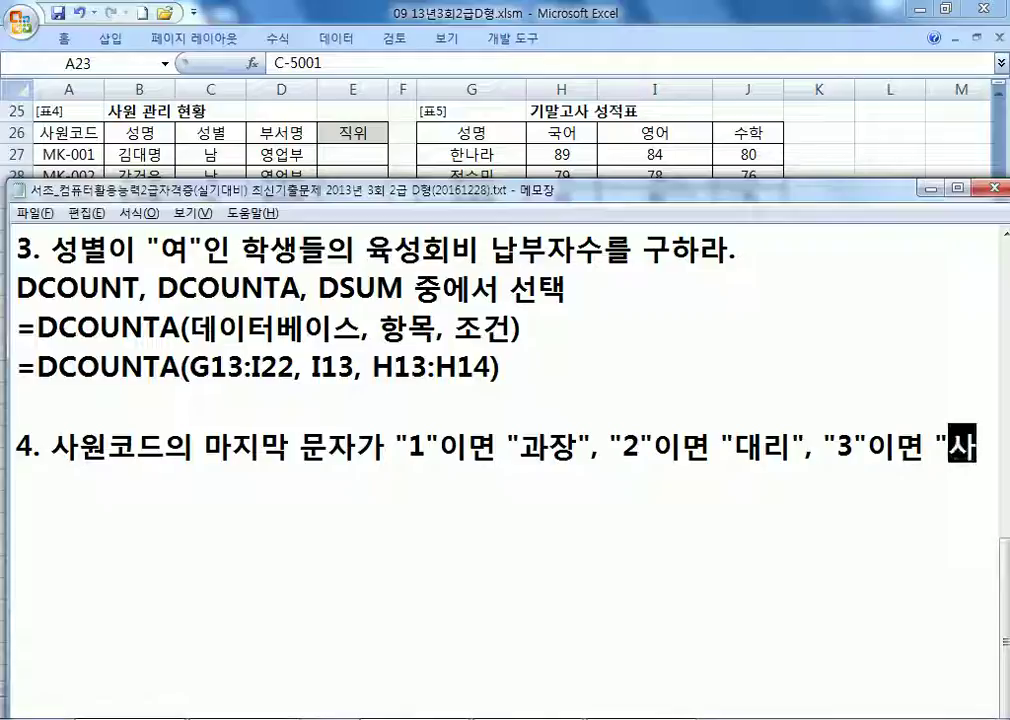
{"action": "key", "text": "Return"}
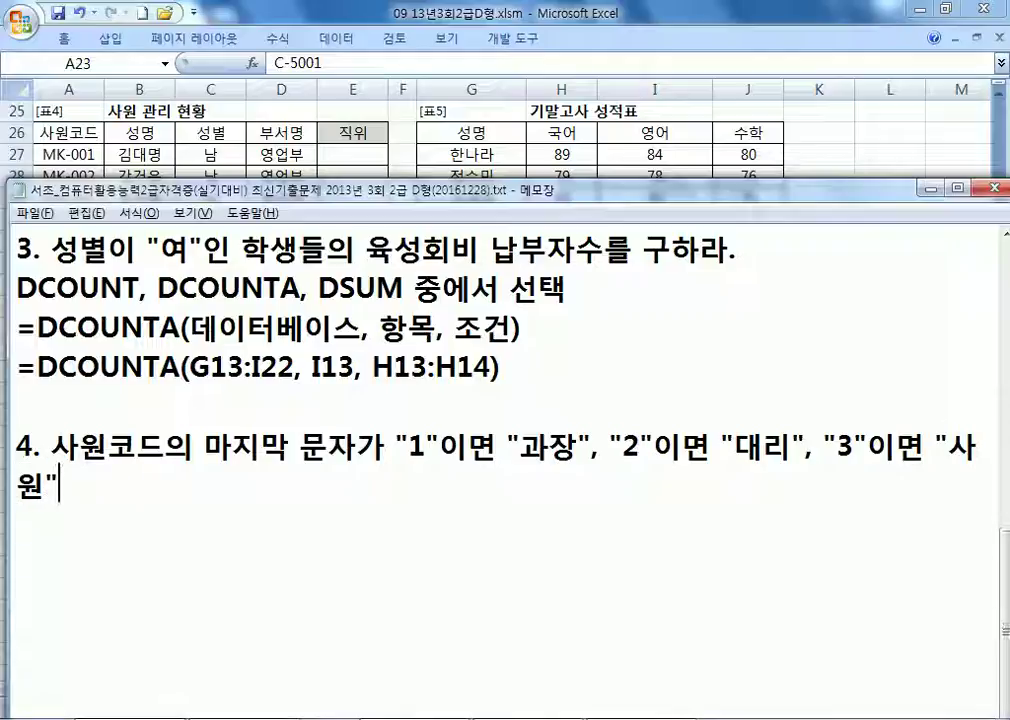
{"action": "type", "text": "으로 "}
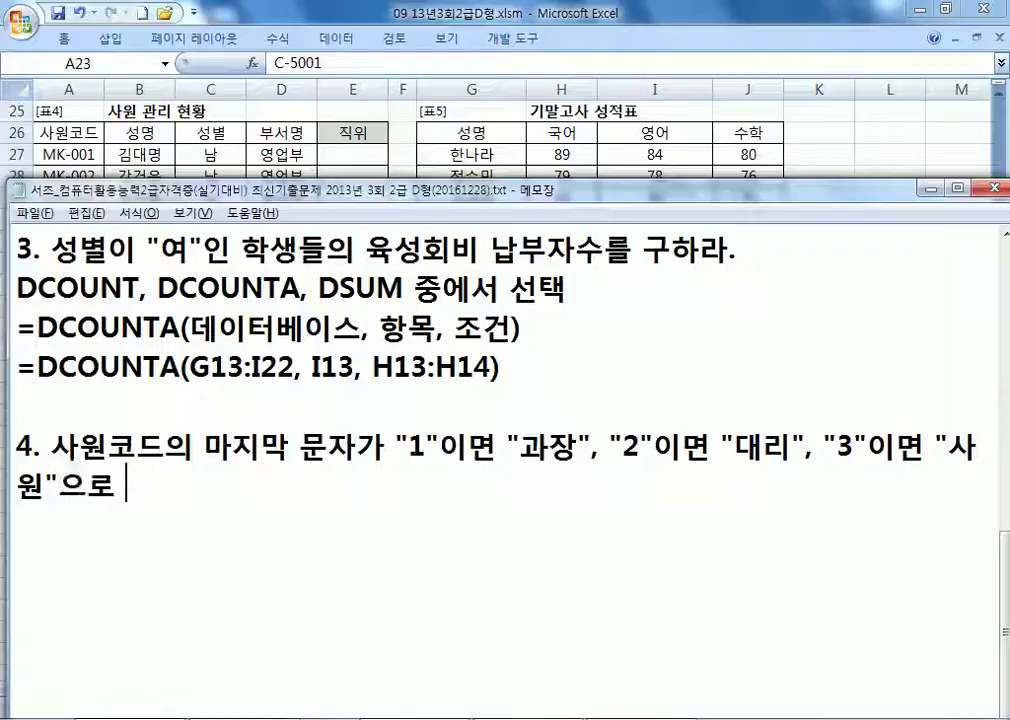
{"action": "type", "text": "직위를"}
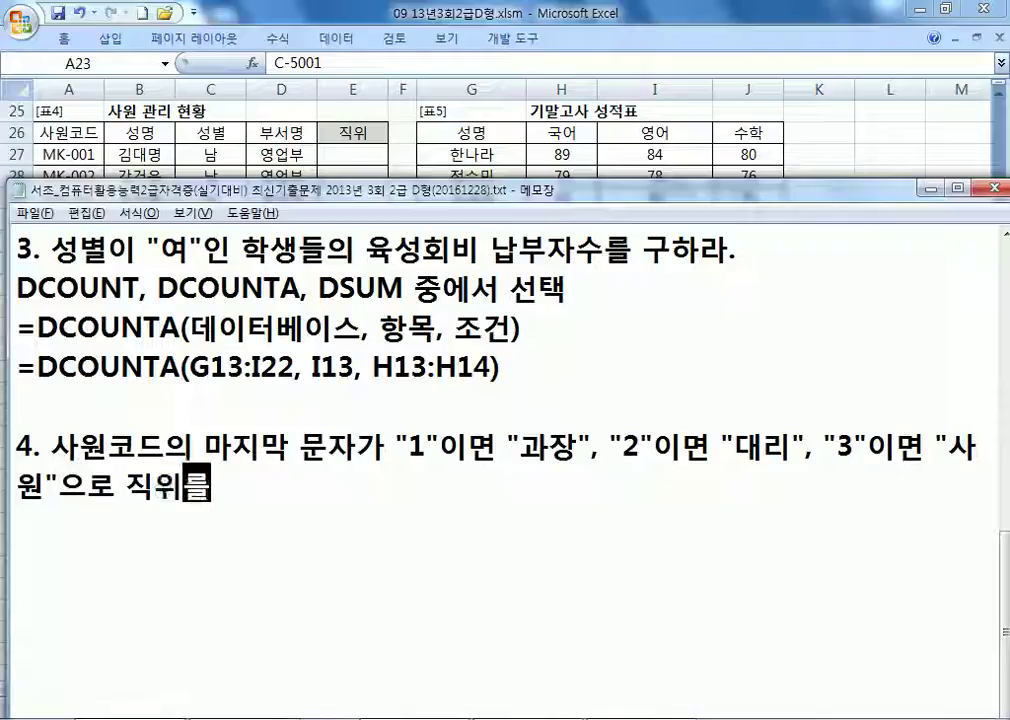
{"action": "type", "text": " 표시"}
{"action": "key", "text": "Return"}
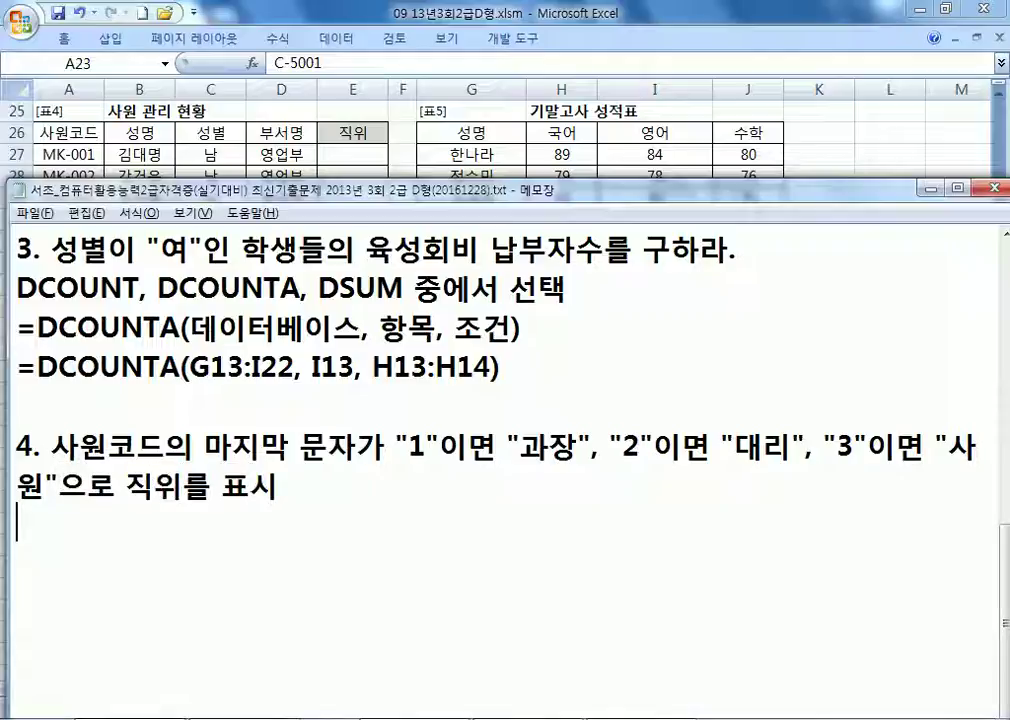
Step: Add the function choices below the task as INDEX, CHOOSE, LEFT, RIGHT 중에서 선택
{"action": "type", "text": "INDE"}
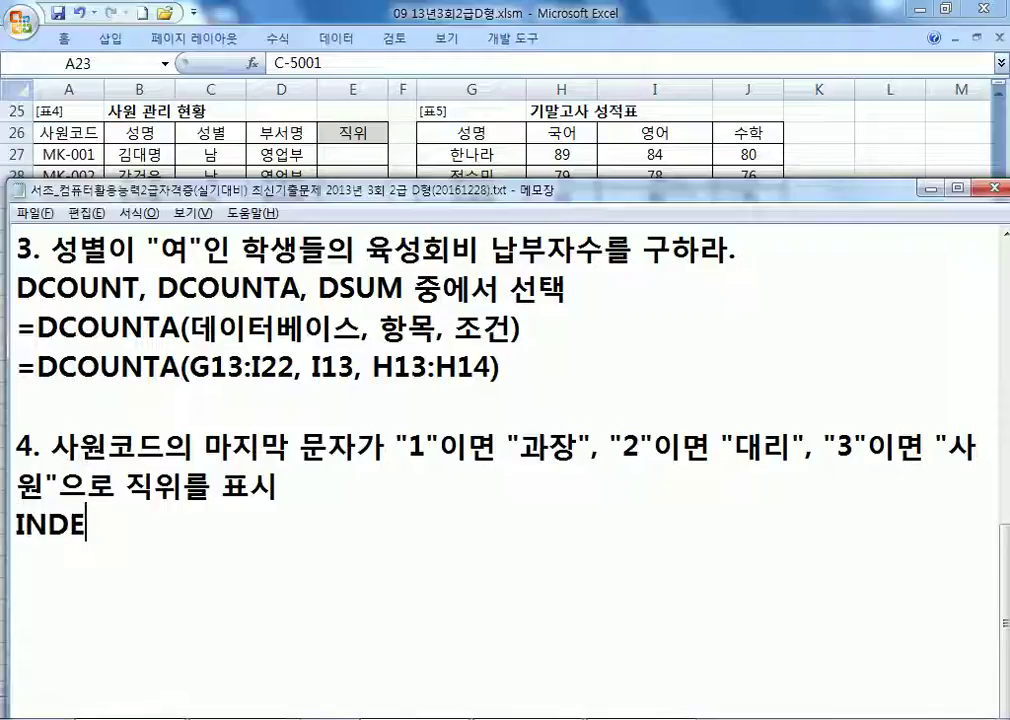
{"action": "type", "text": "X, CHOO"}
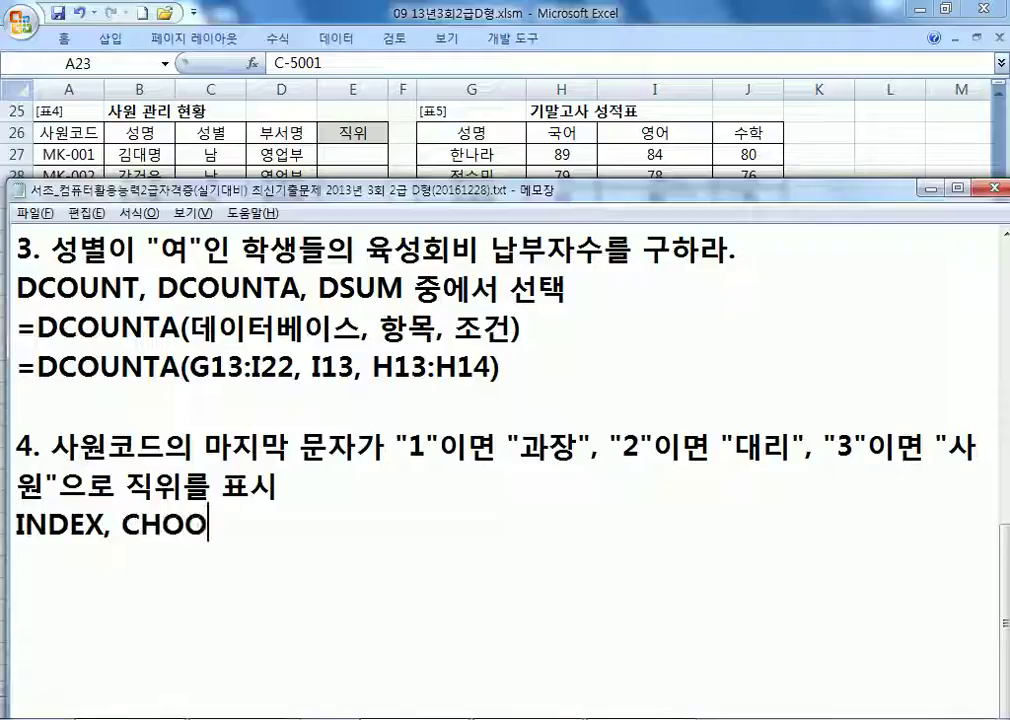
{"action": "type", "text": "SE, LEFT"}
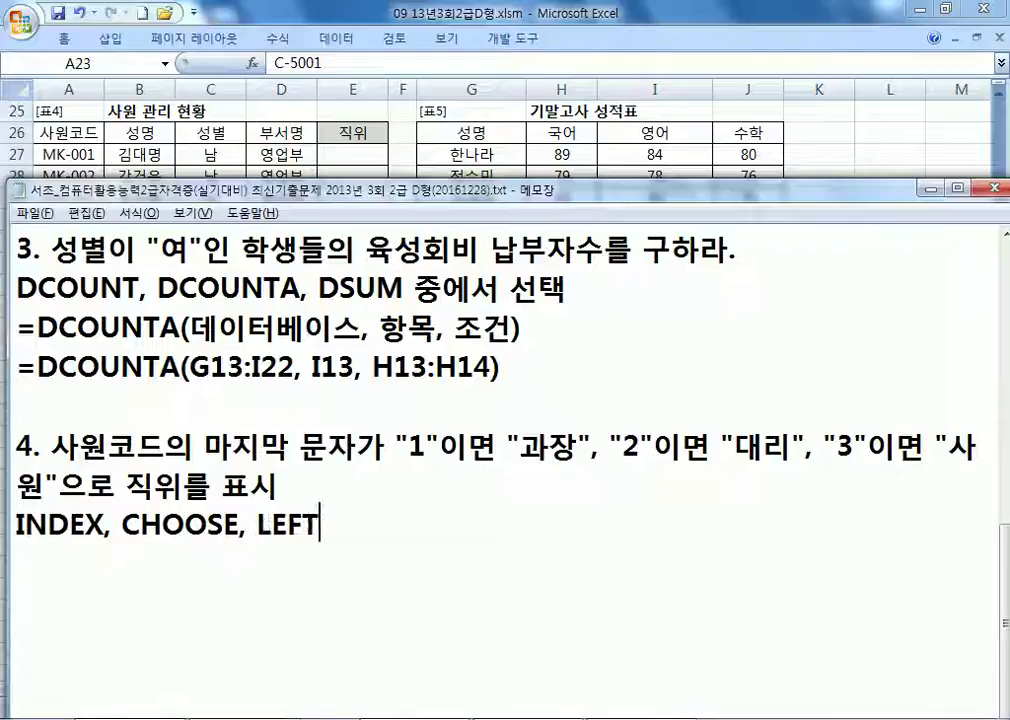
{"action": "type", "text": ", RIGH"}
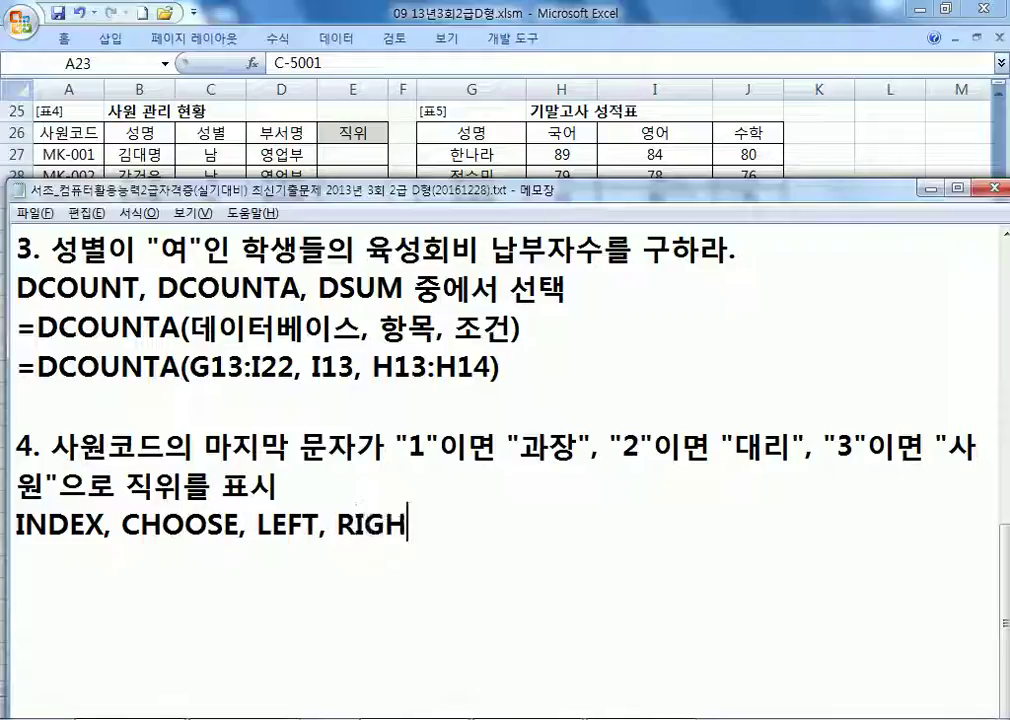
{"action": "type", "text": "T 중에서 선택"}
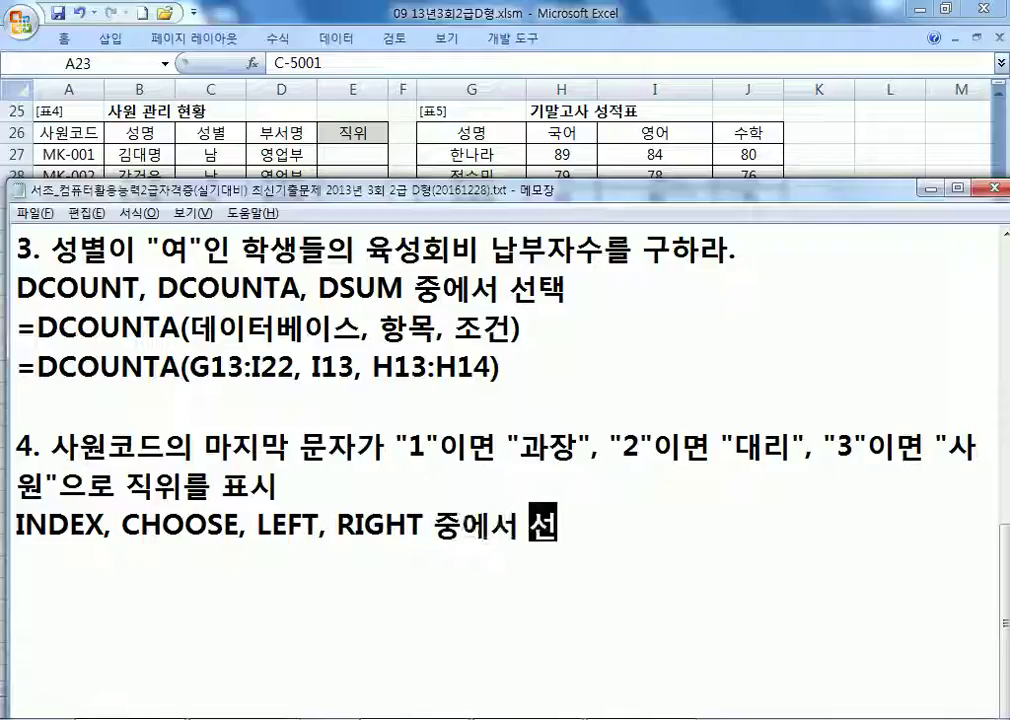
{"action": "key", "text": "Return"}
Step: Highlight the last character of the 사원코드 in cell A27 in Excel, and return to the notes
{"action": "key", "text": "alt+Tab"}
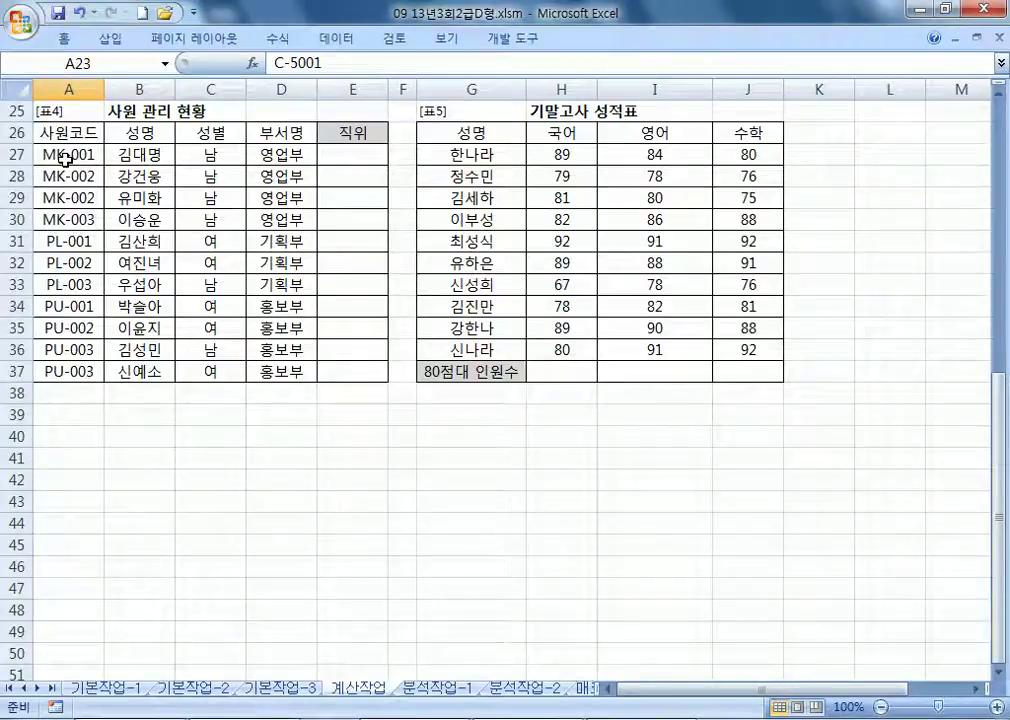
{"action": "key", "text": "alt+Tab"}
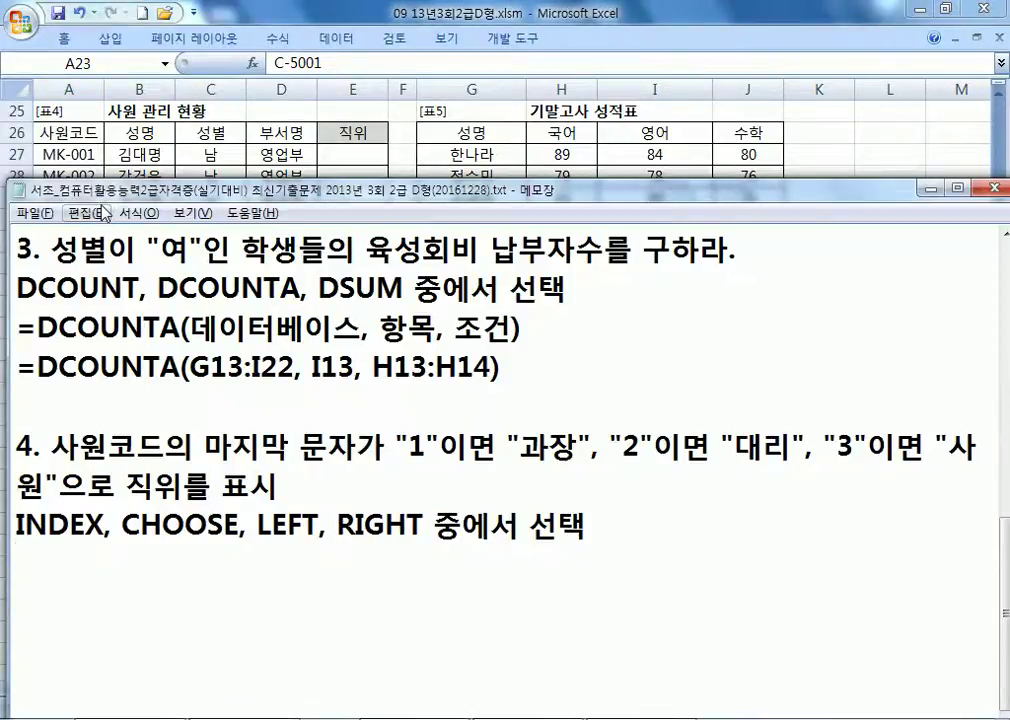
{"action": "key", "text": "alt+Tab"}
{"action": "left_click", "coordinate": [91, 155]}
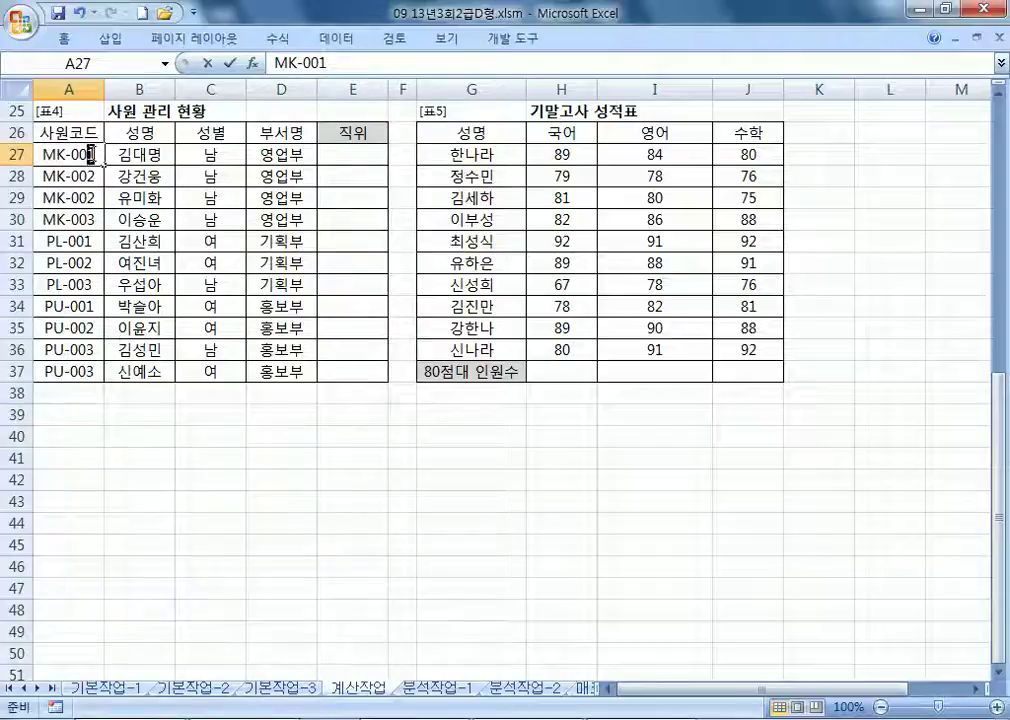
{"action": "key", "text": "alt+Tab"}
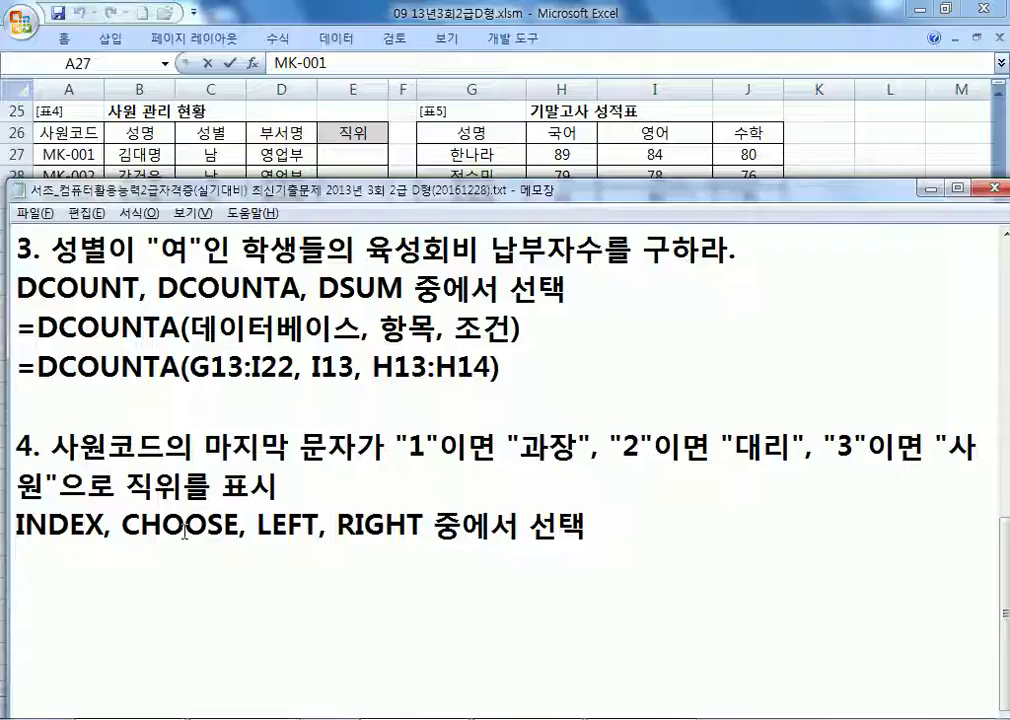
Step: Write the formula pattern =CHOOSE(RIGHT(사원코드, 1), "과장", "대리", "사원") below the function choices
{"action": "type", "text": "=CHOOSE(RIGHT(사원콛,"}
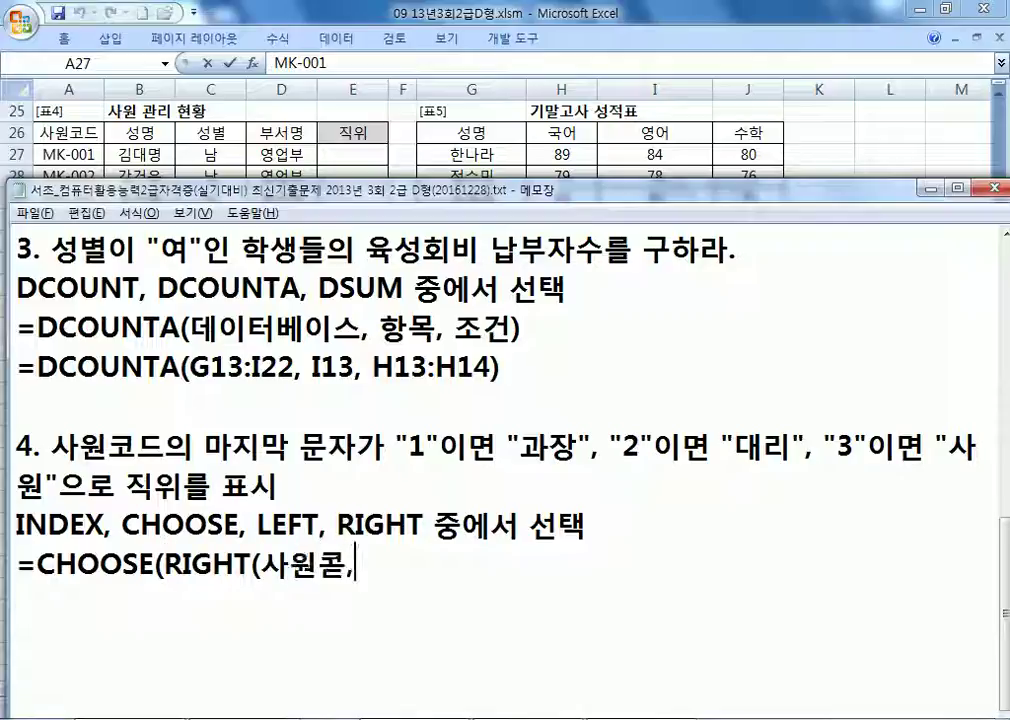
{"action": "key", "text": "BackSpace"}
{"action": "key", "text": "BackSpace"}
{"action": "type", "text": "콛,"}
{"action": "key", "text": "BackSpace"}
{"action": "key", "text": "BackSpace"}
{"action": "type", "text": "두"}
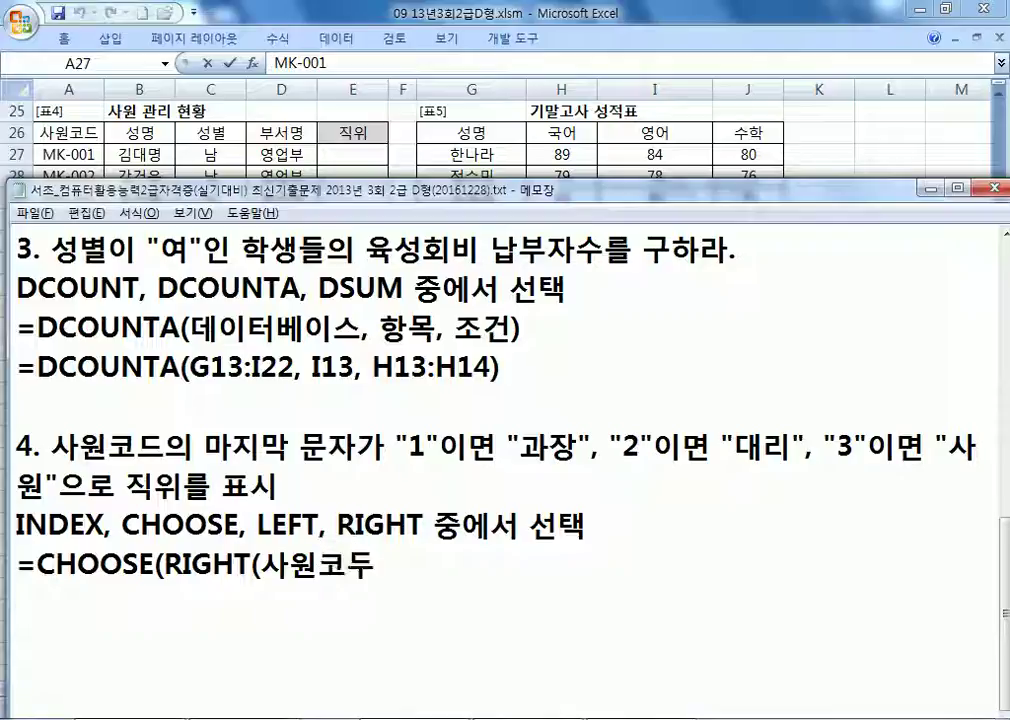
{"action": "key", "text": "BackSpace"}
{"action": "type", "text": "드, "}
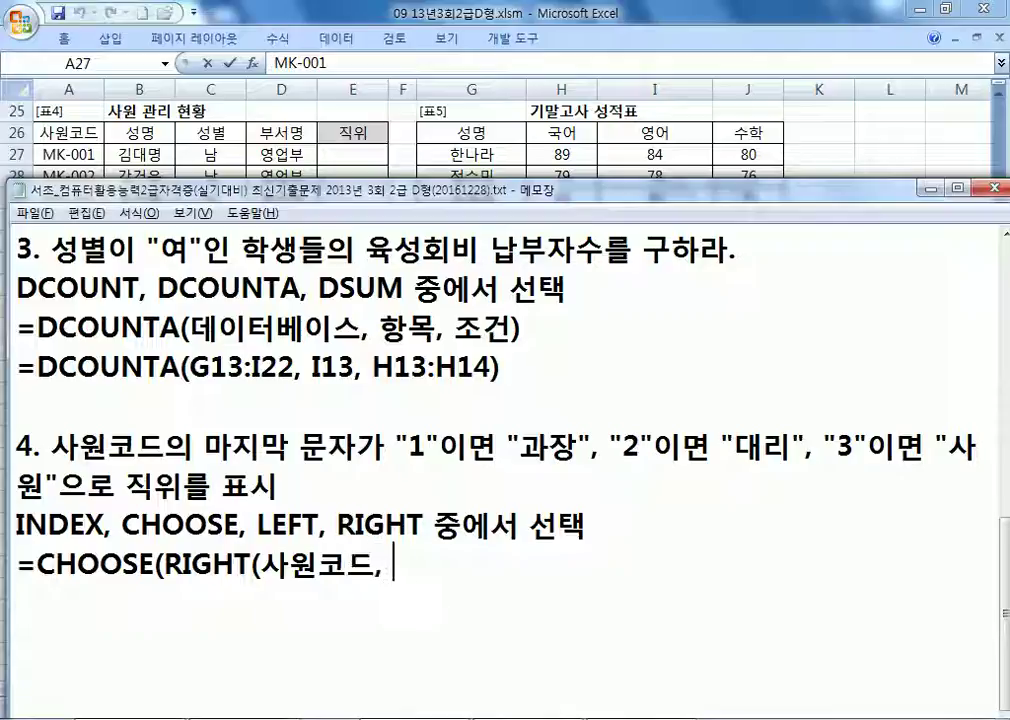
{"action": "type", "text": "1), \"과자"}
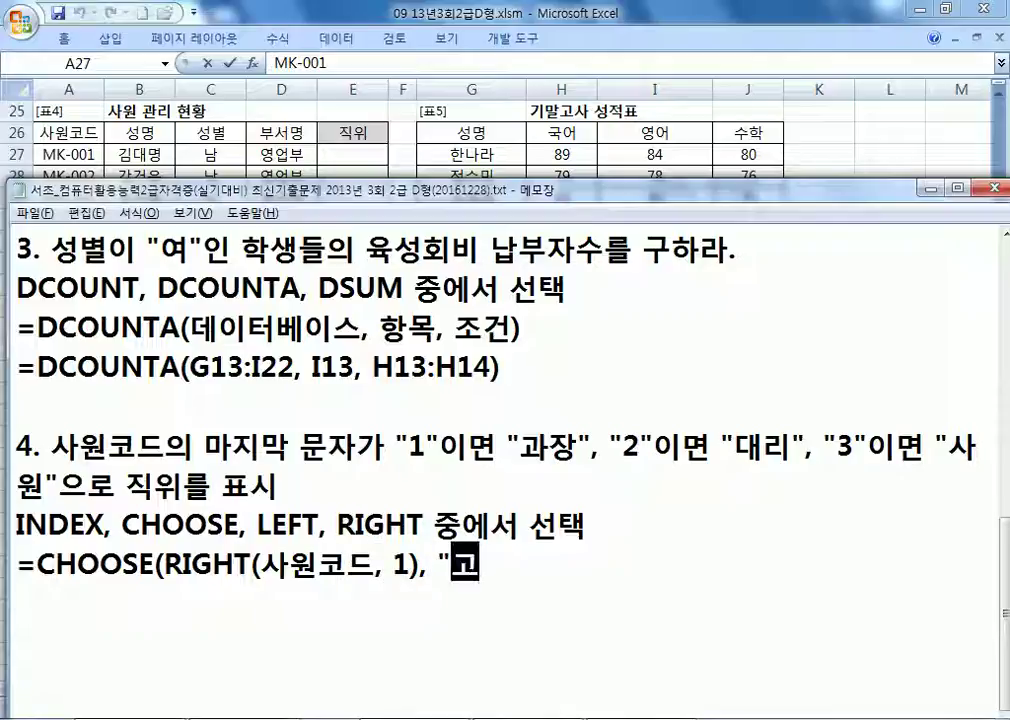
{"action": "type", "text": "장\", \"대"}
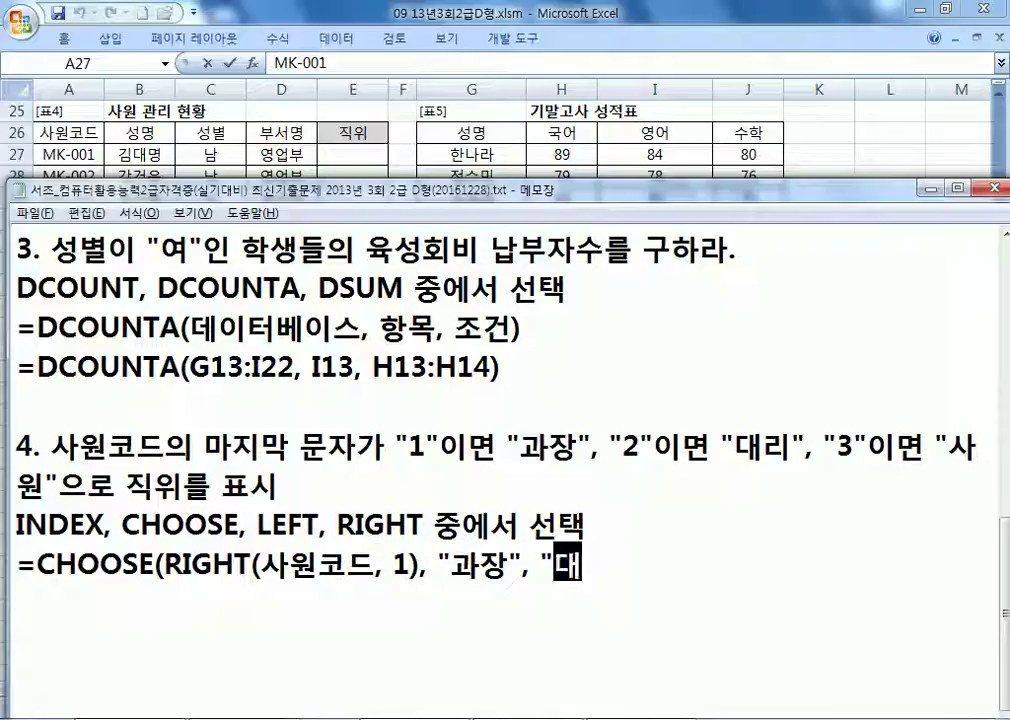
{"action": "type", "text": "리\", \"사"}
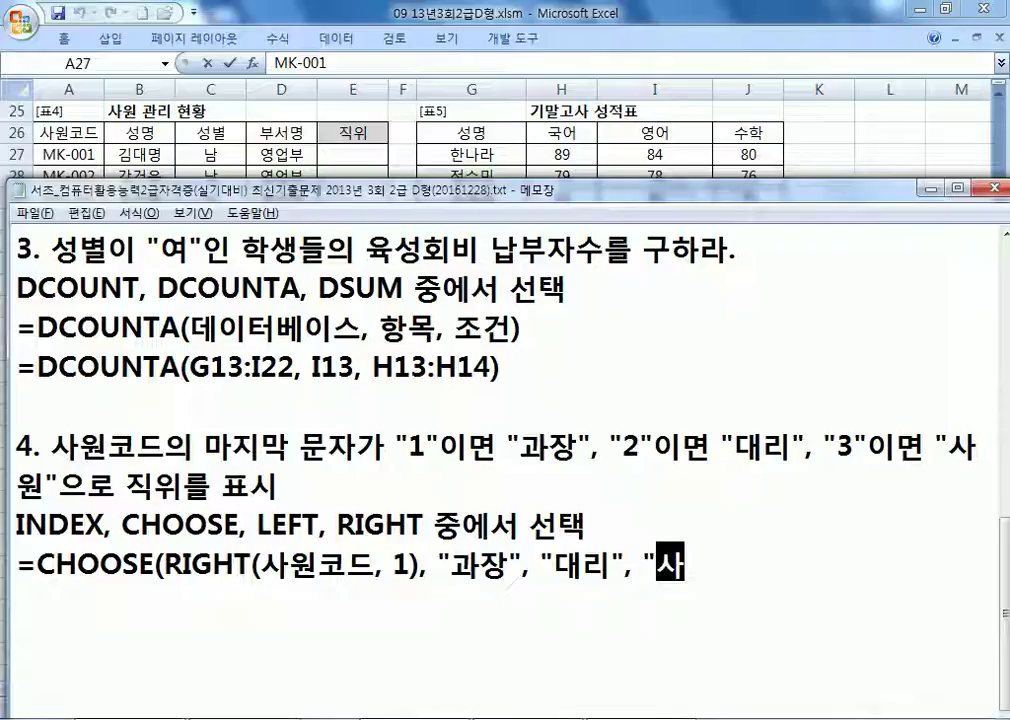
{"action": "type", "text": "워원\")"}
{"action": "key", "text": "Return"}
Step: Duplicate the CHOOSE formula line and replace 사원코드 with A27 in the second copy
{"action": "key", "text": "Up"}
{"action": "key", "text": "shift+Down"}
{"action": "key", "text": "ctrl+c"}
{"action": "key", "text": "ctrl+v"}
{"action": "key", "text": "ctrl+v"}
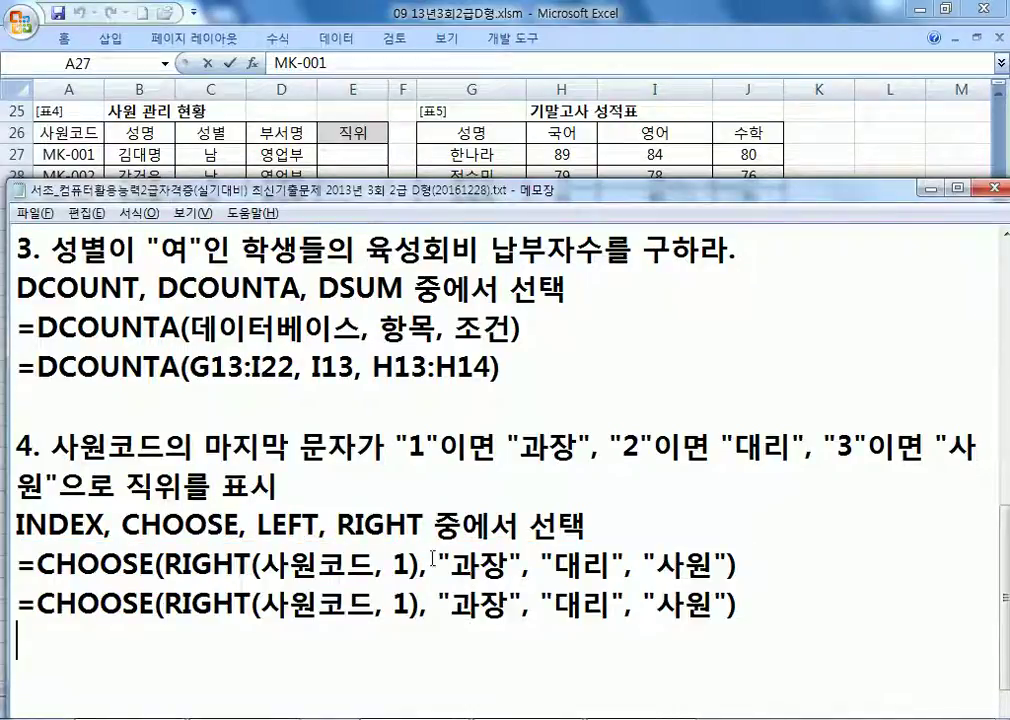
{"action": "scroll", "coordinate": [432, 557], "scroll_direction": "down", "scroll_amount": 1}
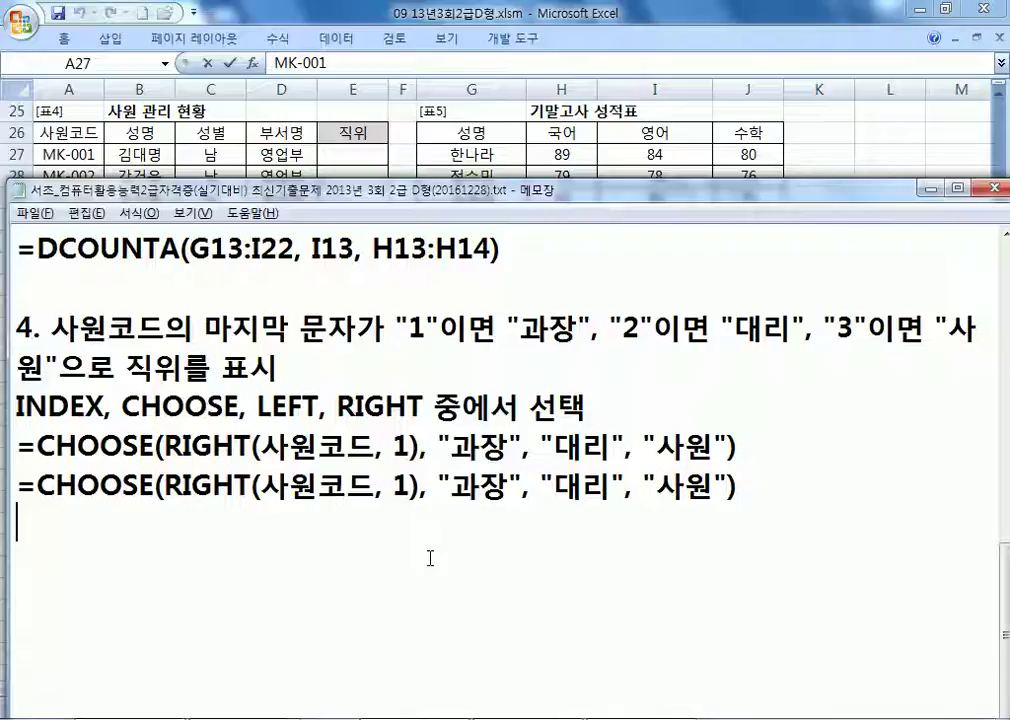
{"action": "left_click_drag", "start_coordinate": [262, 486], "coordinate": [372, 486]}
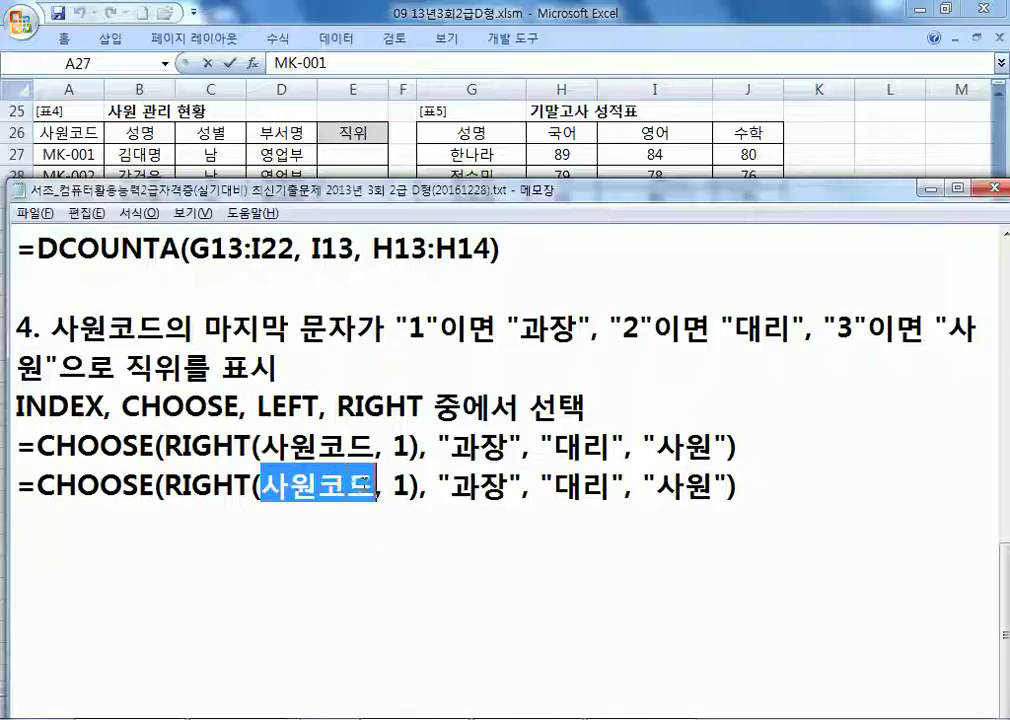
{"action": "type", "text": "A27"}
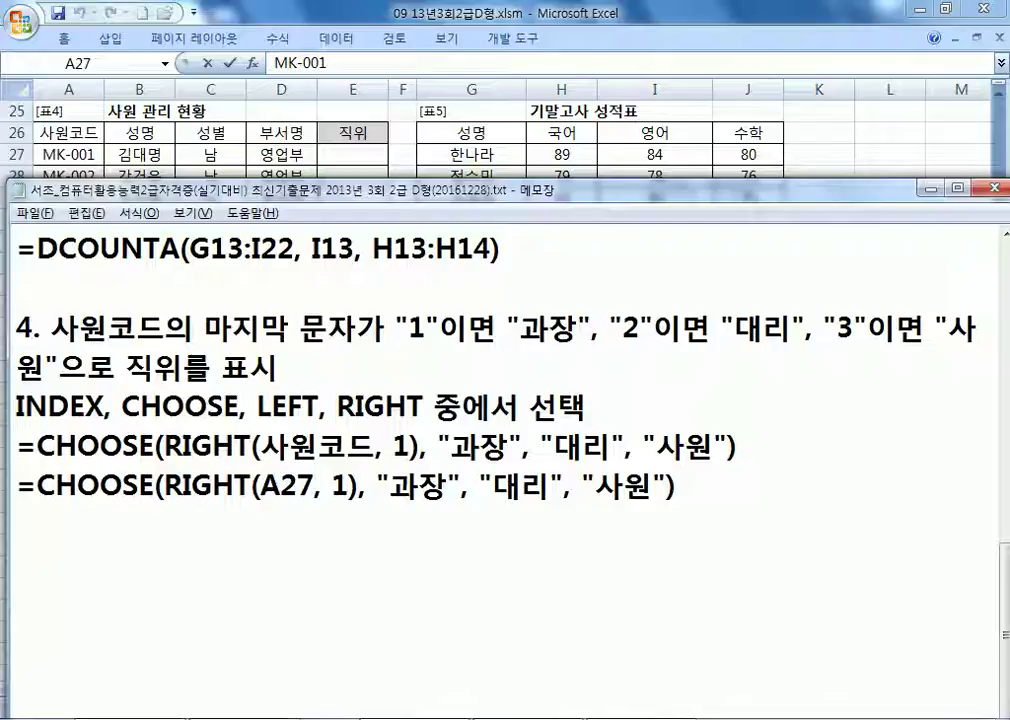
Step: Copy the A27 version of the CHOOSE formula into cell E27 in Excel and fill it down the 직위 column to E37
{"action": "left_click_drag", "start_coordinate": [17, 486], "coordinate": [676, 487]}
{"action": "left_click", "coordinate": [80, 156]}
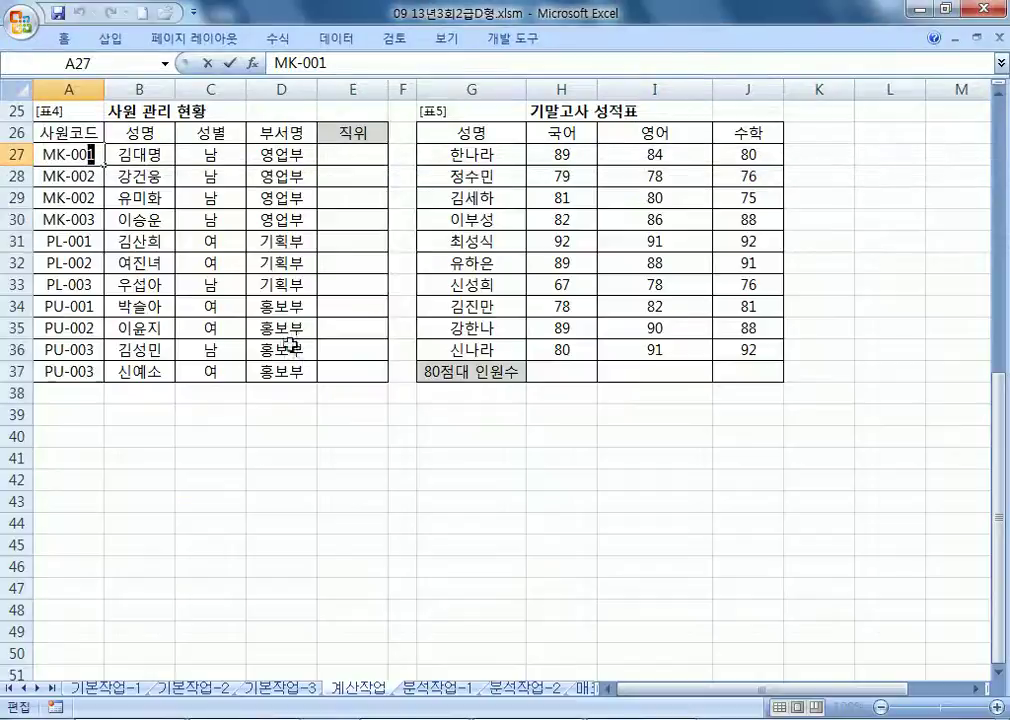
{"action": "left_click", "coordinate": [352, 156]}
{"action": "key", "text": "ctrl+v"}
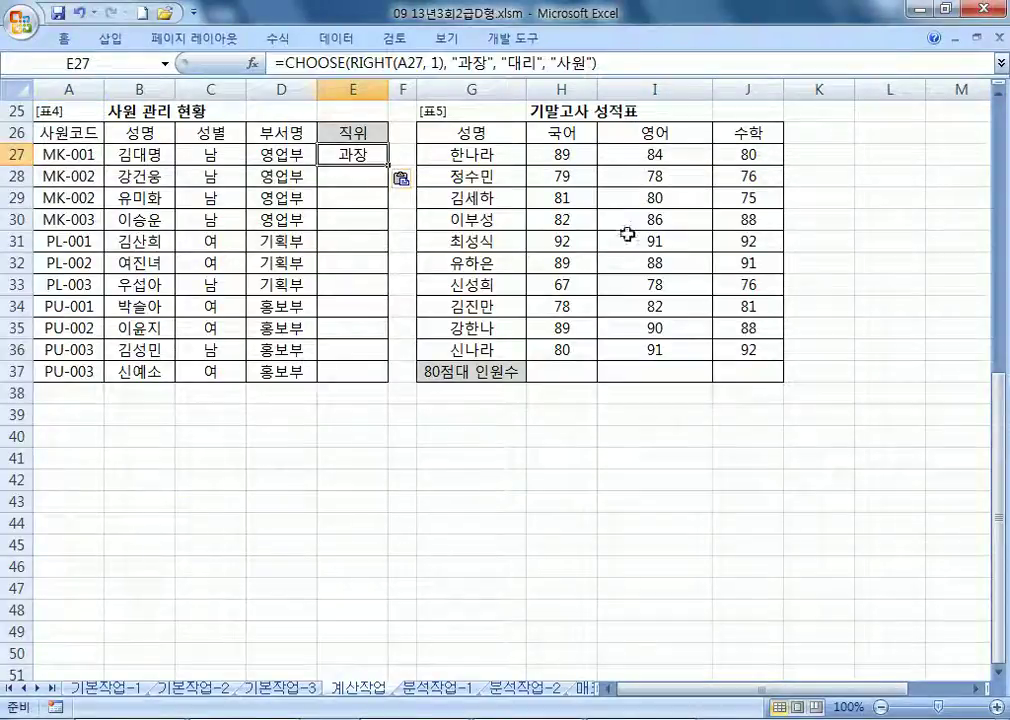
{"action": "double_click", "coordinate": [389, 167]}
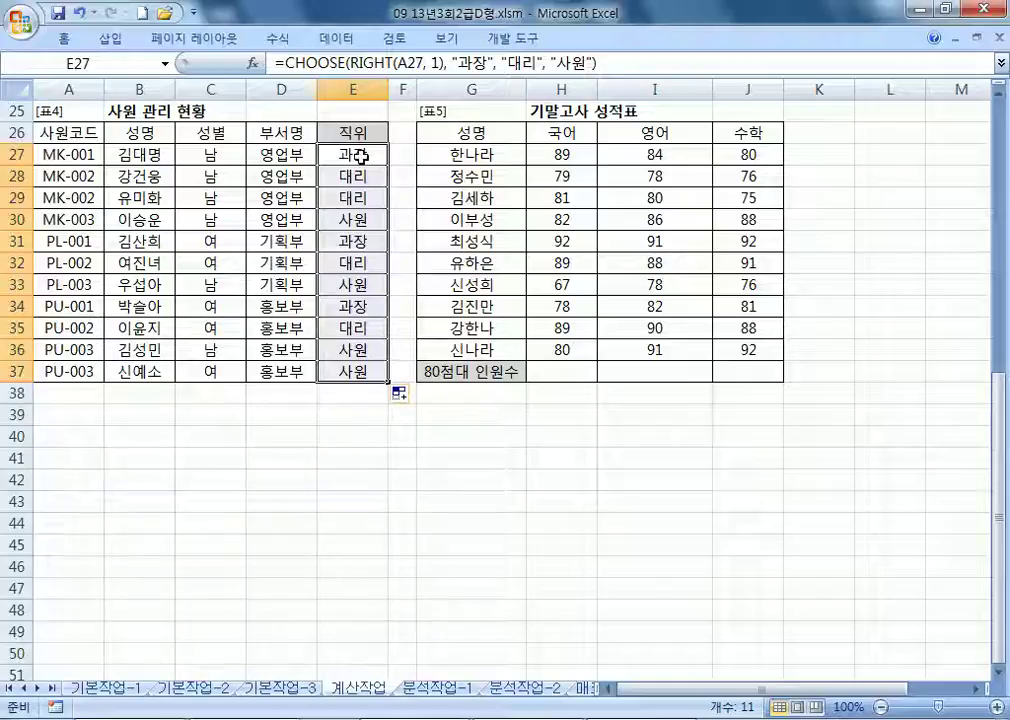
Step: Return to the notes and start item 5, leaving a blank line below the CHOOSE formulas
{"action": "key", "text": "alt+Tab"}
{"action": "key", "text": "Down"}
{"action": "key", "text": "Down"}
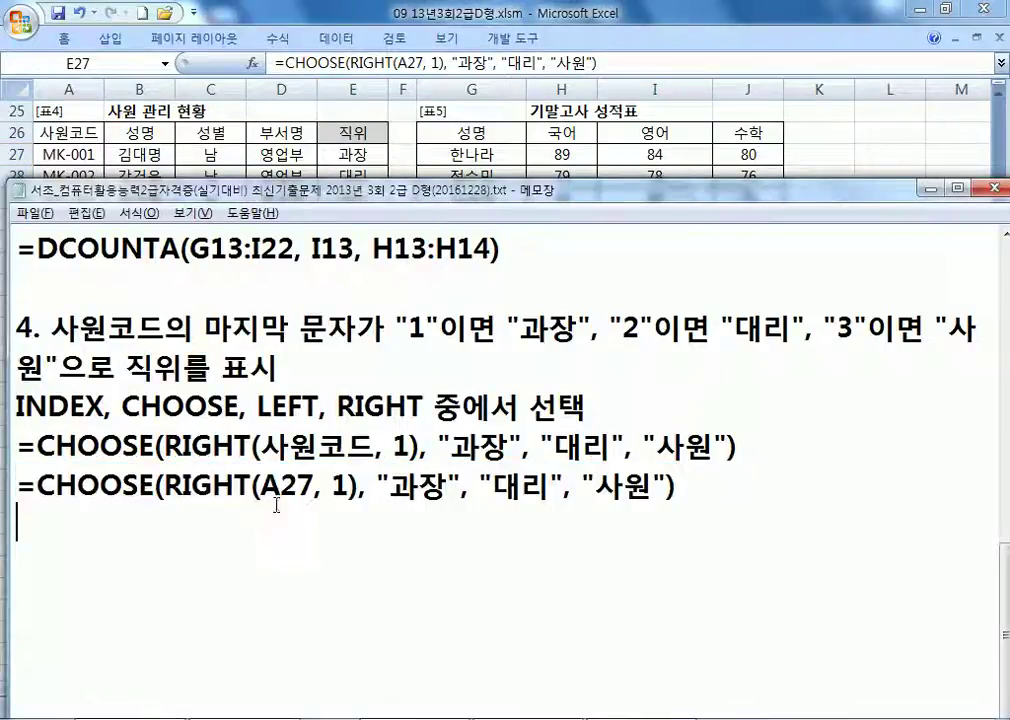
{"action": "type", "text": "5. "}
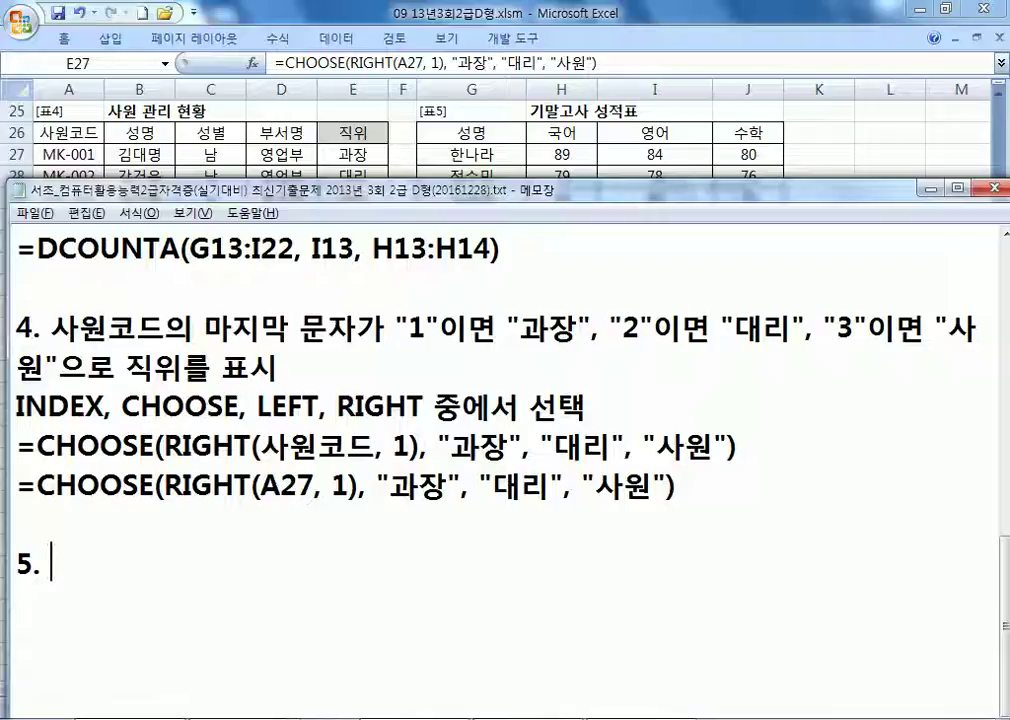
{"action": "type", "text": "RNRDJ, D"}
{"action": "key", "text": "BackSpace"}
{"action": "key", "text": "BackSpace"}
{"action": "key", "text": "BackSpace"}
{"action": "key", "text": "BackSpace"}
{"action": "key", "text": "BackSpace"}
{"action": "key", "text": "BackSpace"}
{"action": "key", "text": "BackSpace"}
{"action": "key", "text": "BackSpace"}
Step: Begin item 5's text in Korean with the subject list 국어, 영어, 수학
{"action": "key", "text": "Hangul"}
{"action": "type", "text": "국"}
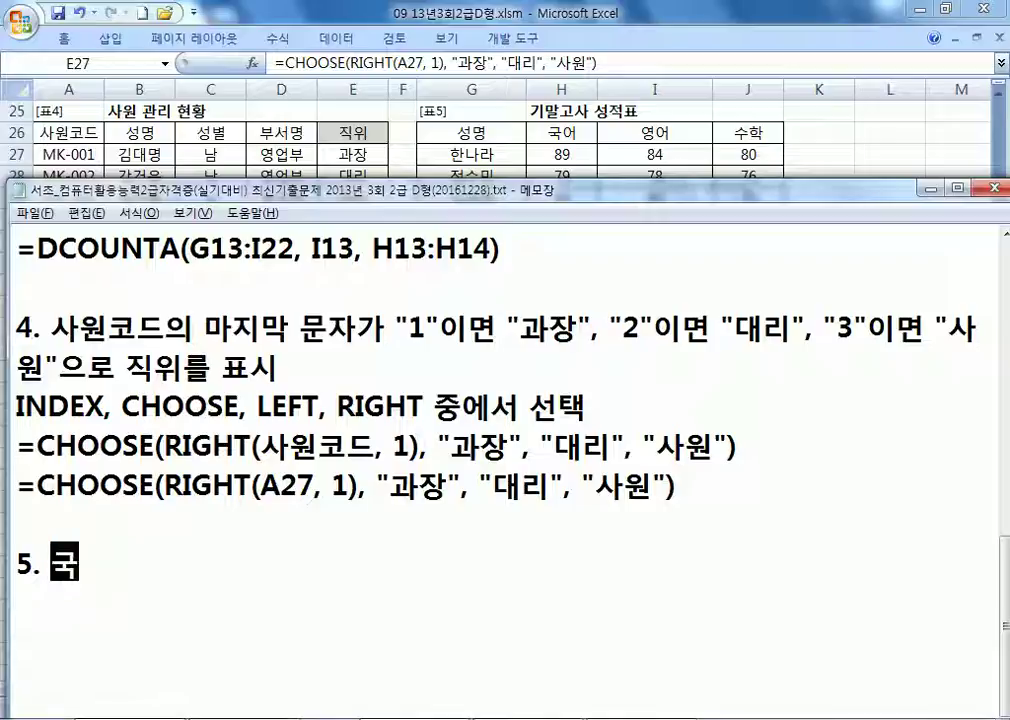
{"action": "type", "text": "어 영어,"}
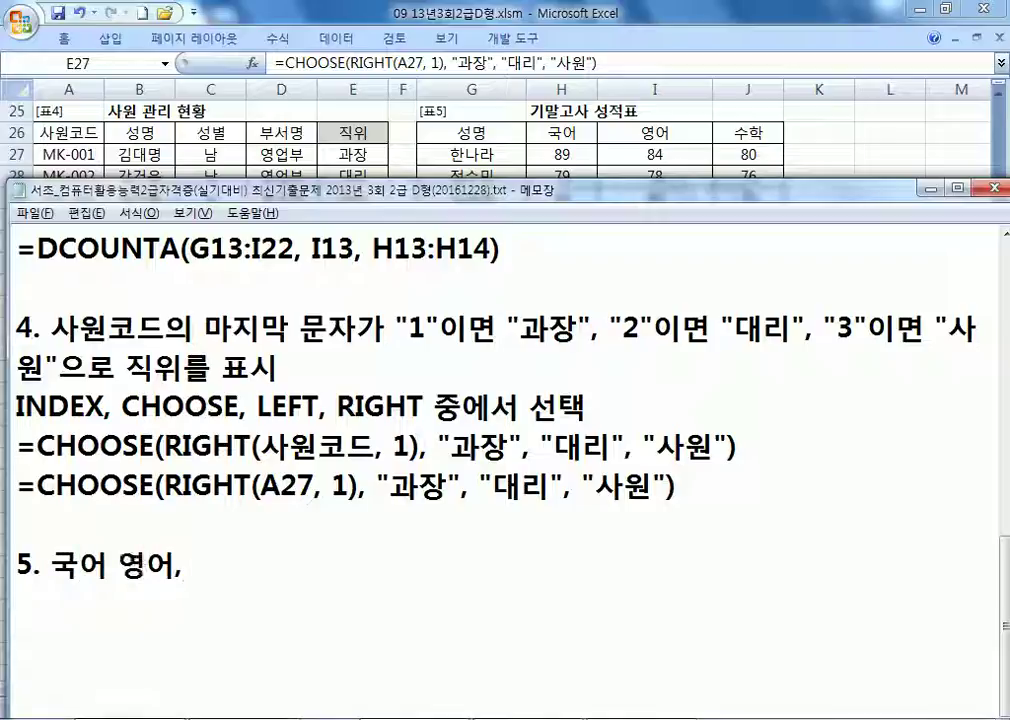
{"action": "type", "text": " 수학"}
{"action": "key", "text": "Left"}
{"action": "key", "text": "Left"}
{"action": "key", "text": "Left"}
{"action": "key", "text": "Left"}
{"action": "key", "text": "Left"}
{"action": "key", "text": "Left"}
{"action": "key", "text": "Left"}
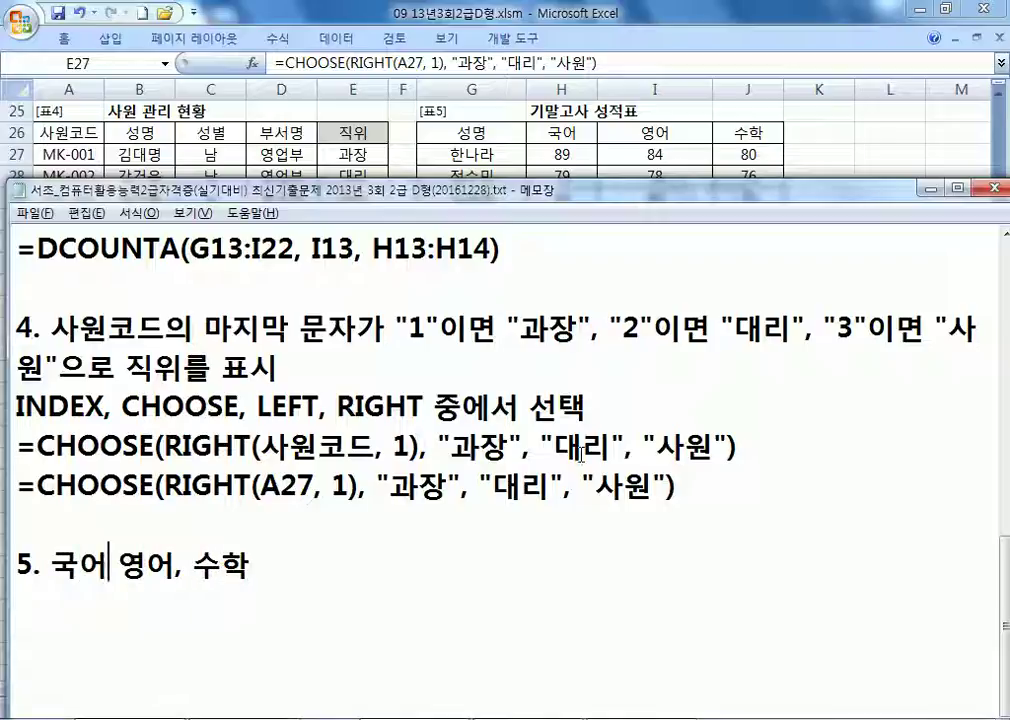
{"action": "type", "text": ","}
{"action": "key", "text": "End"}
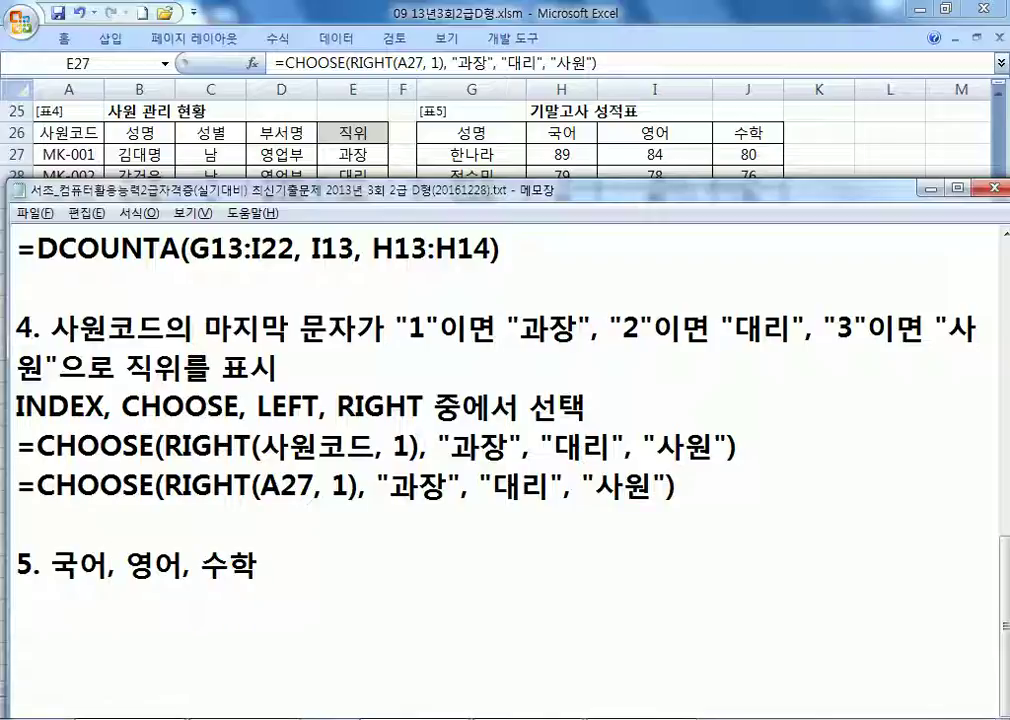
Step: Complete item 5's sentence with 각가에 대한 점수가 80점대인 학생수를 구하라
{"action": "type", "text": "각가에 "}
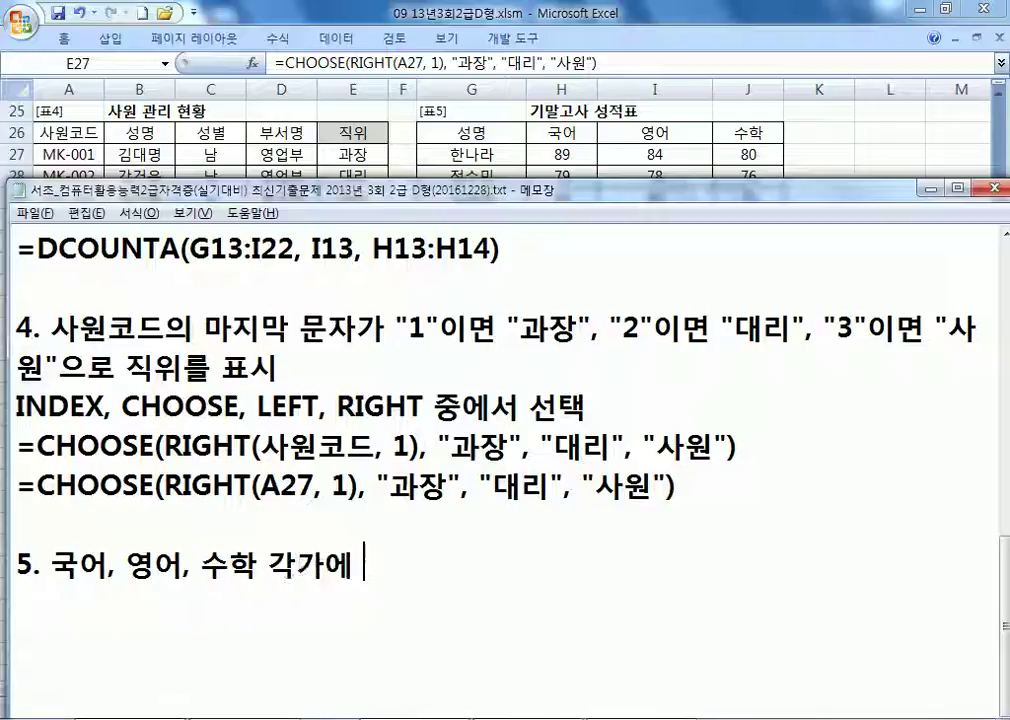
{"action": "type", "text": "대하ㄴ 점수가 8"}
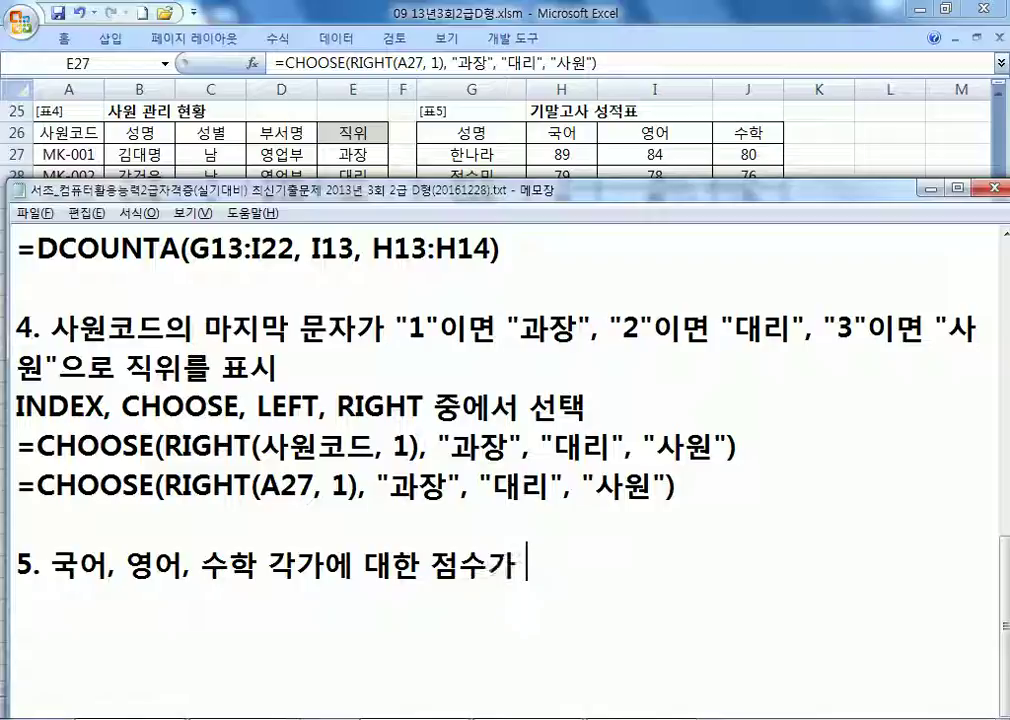
{"action": "type", "text": "0점대인"}
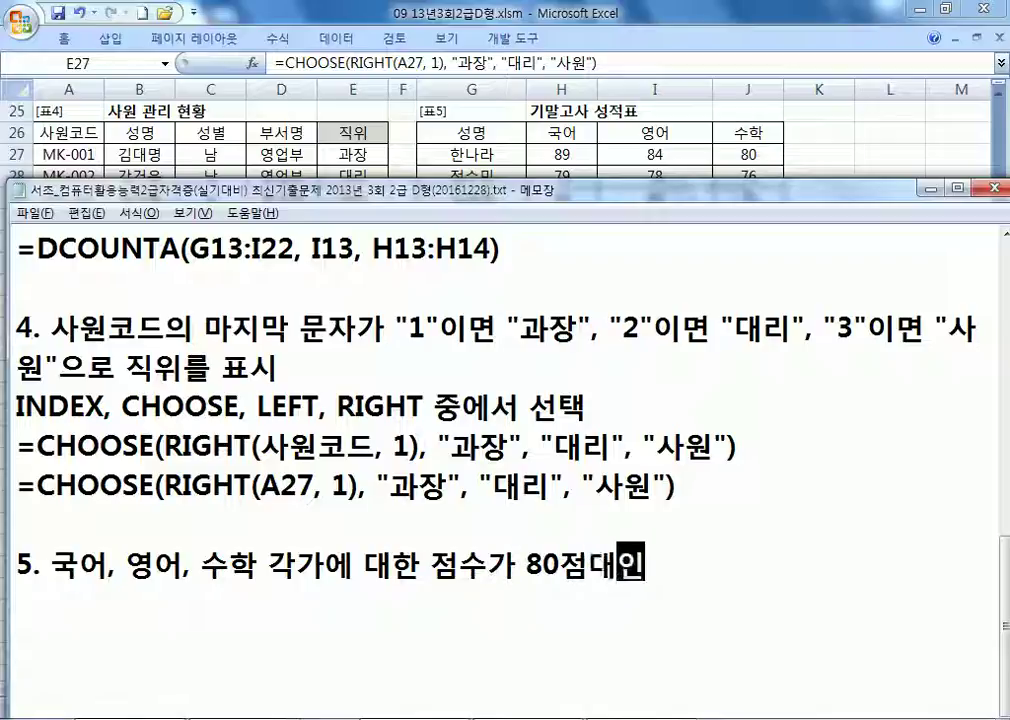
{"action": "type", "text": " 학생수를"}
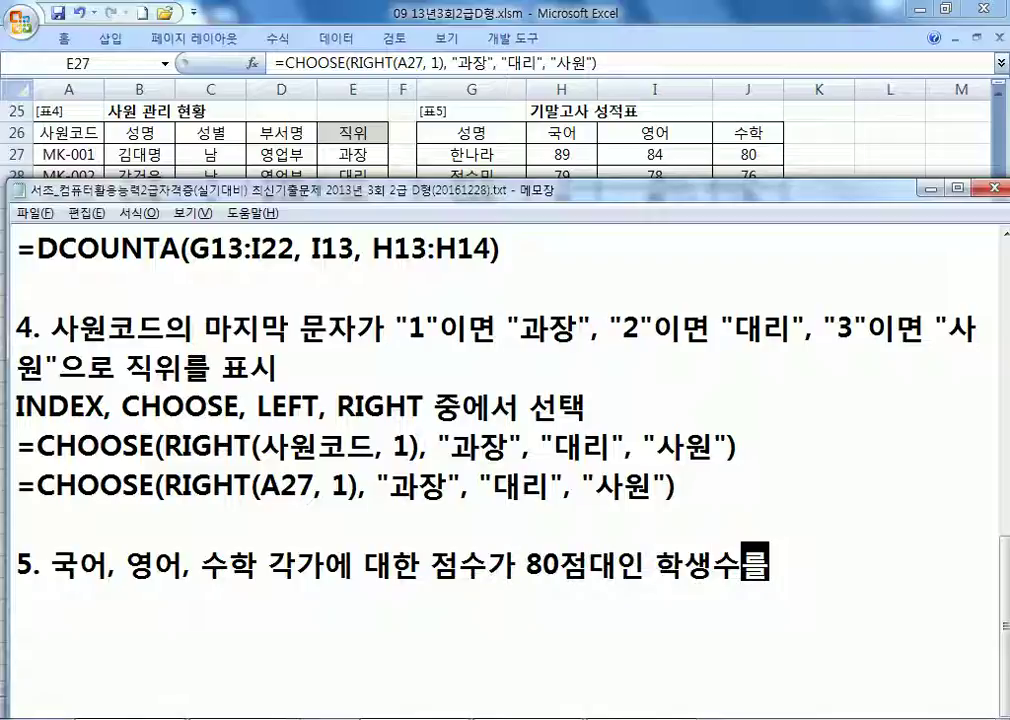
{"action": "type", "text": " 구하여"}
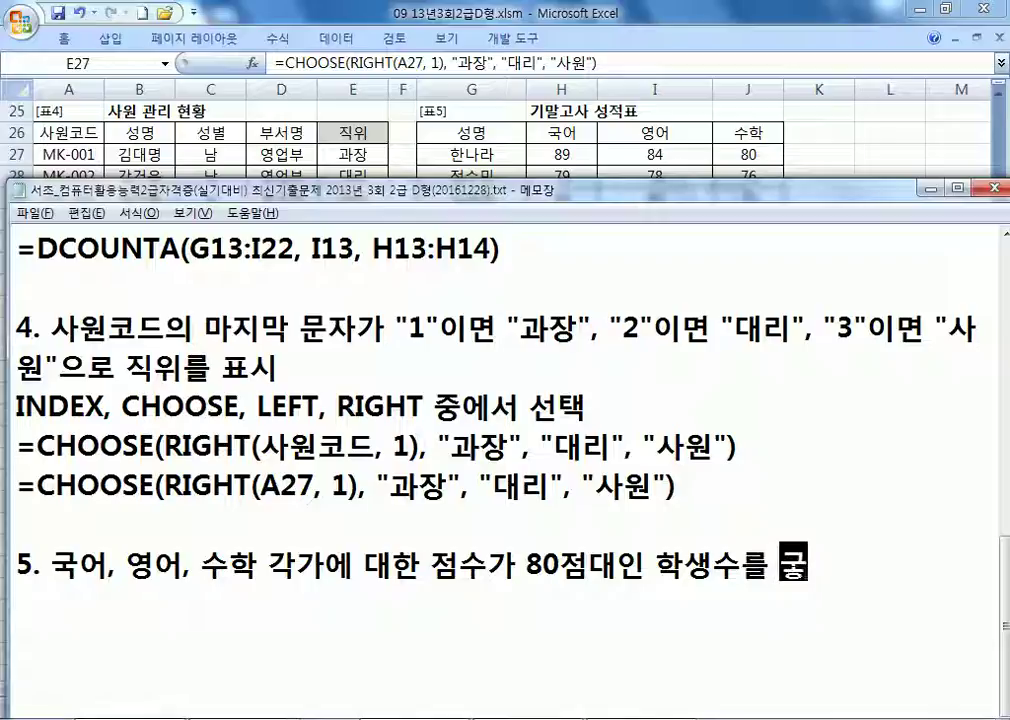
{"action": "key", "text": "BackSpace"}
{"action": "type", "text": "라."}
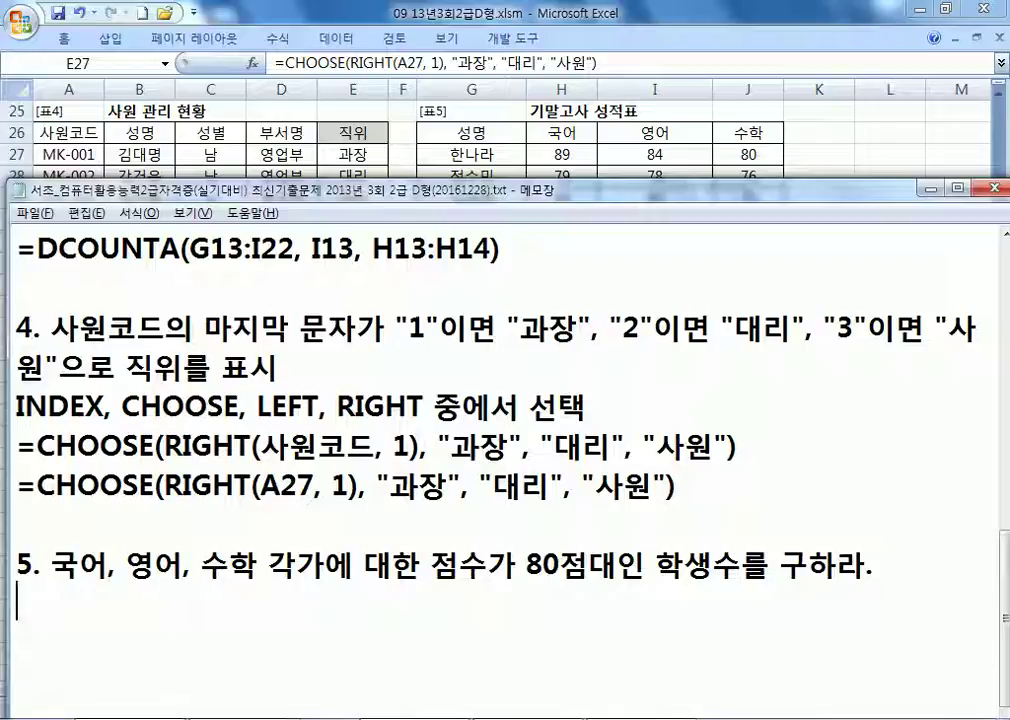
Step: Add the function choices below item 5 as COUNTIFS, SUMIFS, AVERAGEIFS 중에서 선택, &
{"action": "key", "text": "alt+Tab"}
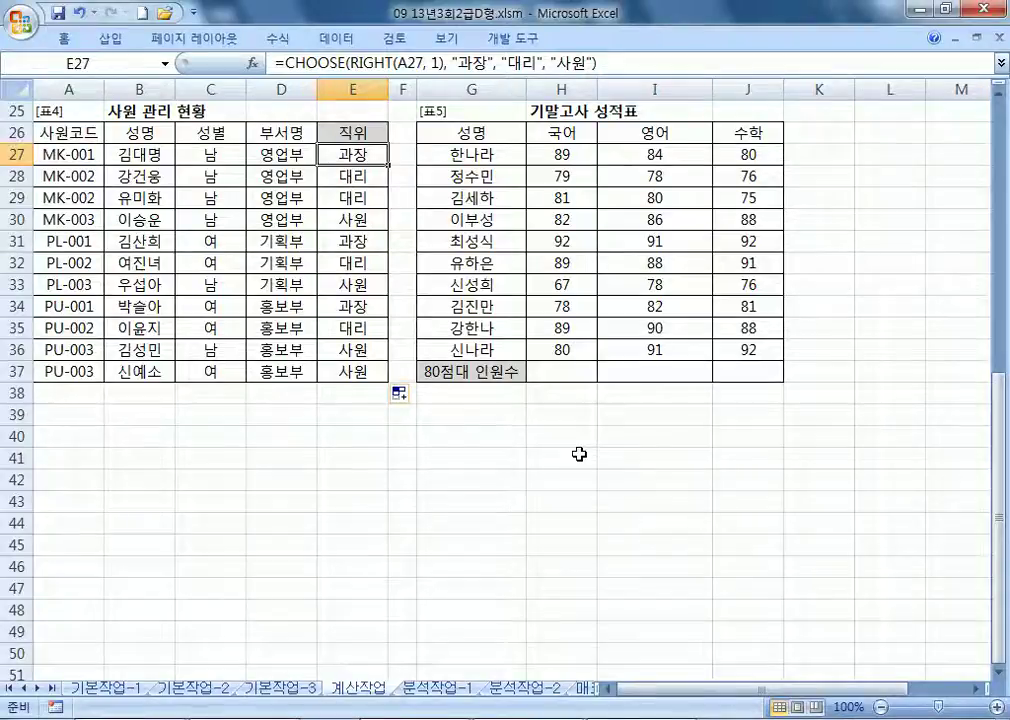
{"action": "key", "text": "alt+Tab"}
{"action": "scroll", "coordinate": [517, 470], "scroll_direction": "down", "scroll_amount": 3}
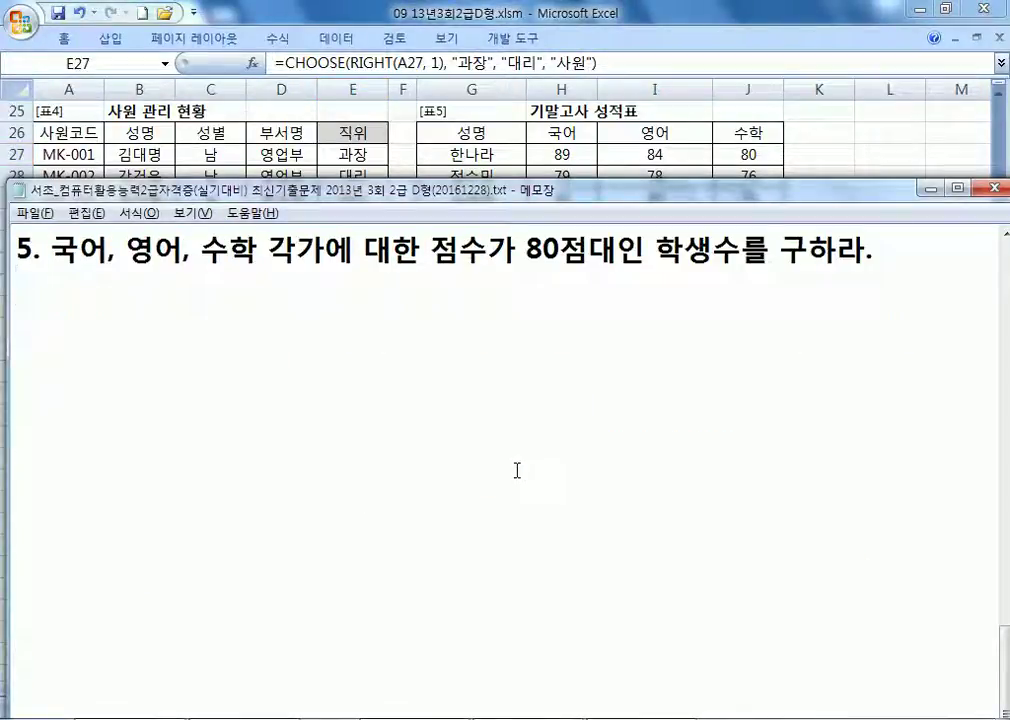
{"action": "type", "text": "CO"}
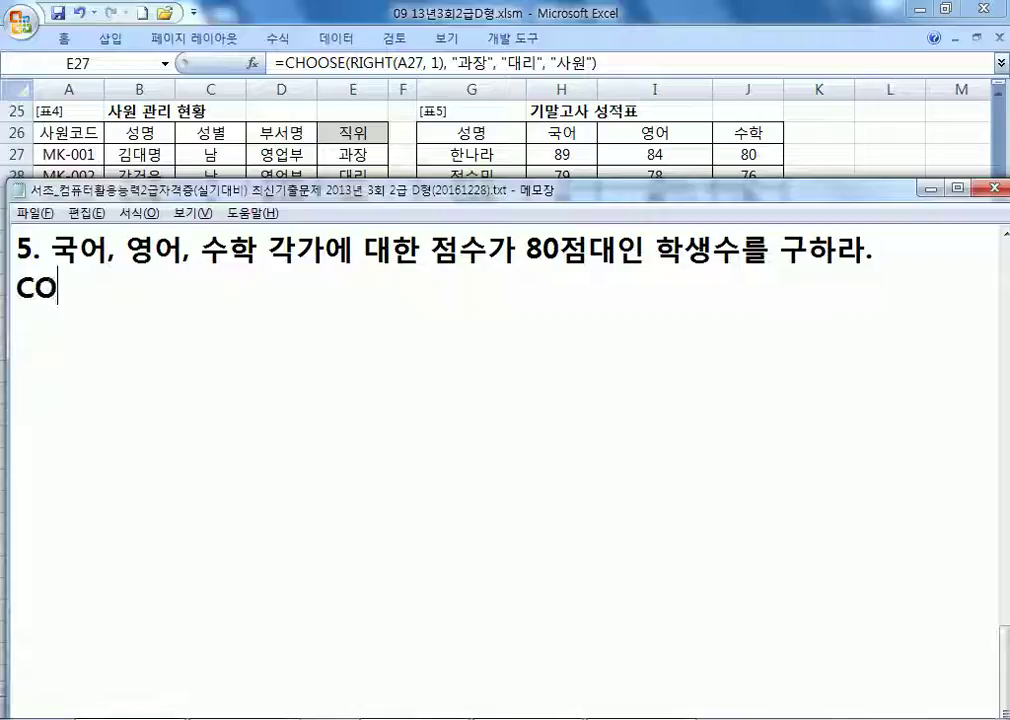
{"action": "type", "text": "UNTIFS, SUMIFS, "}
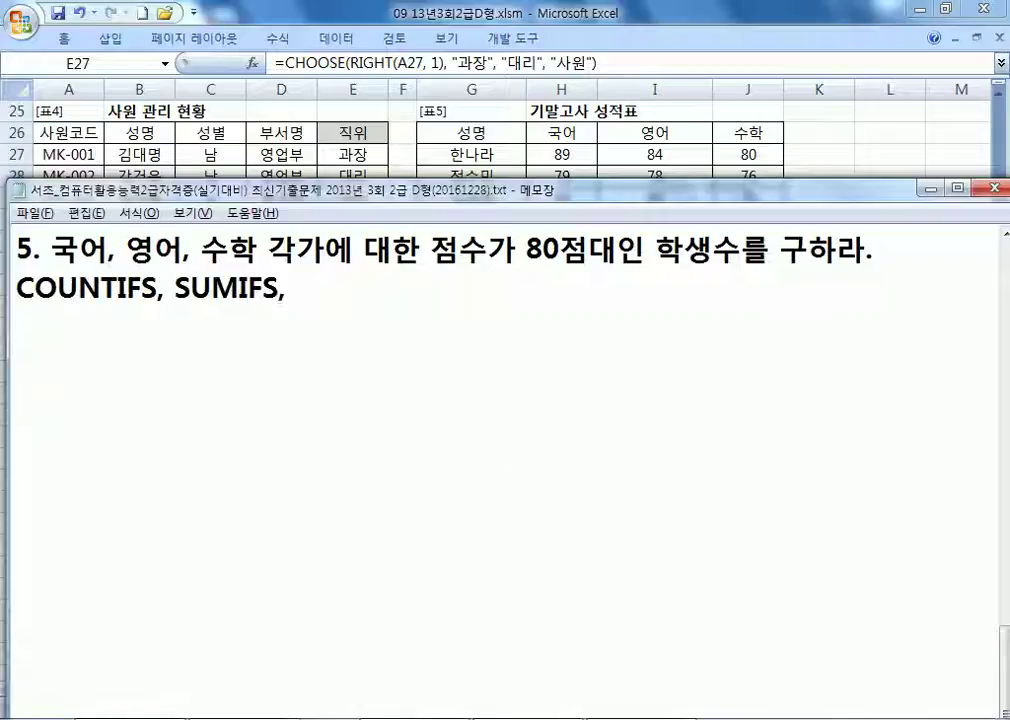
{"action": "type", "text": "AVERAGEIFS, &"}
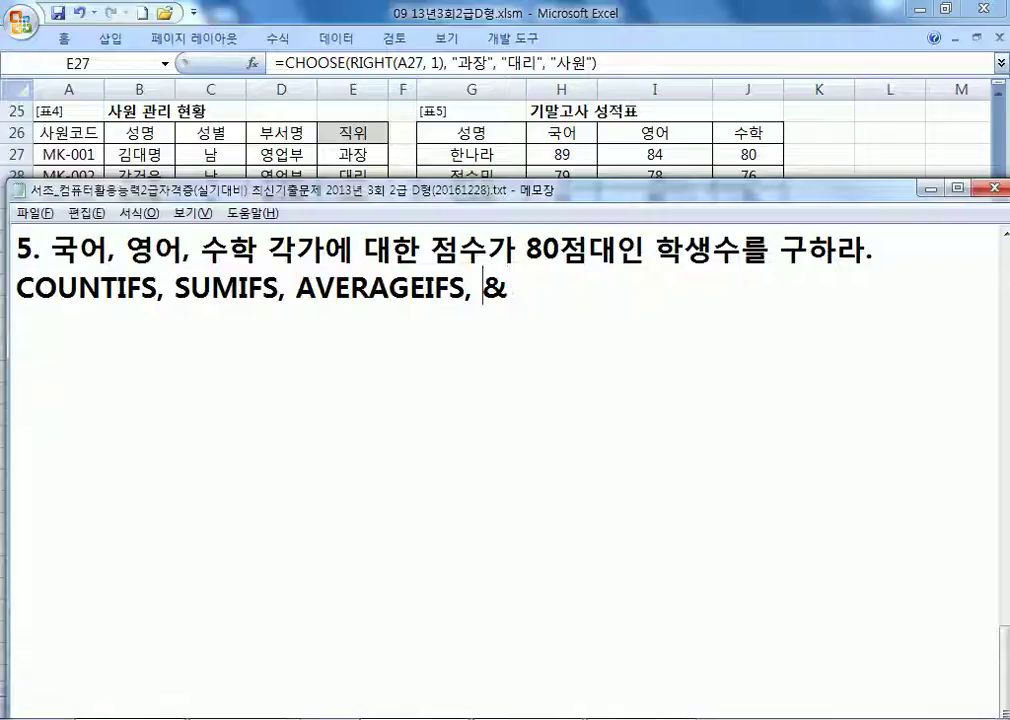
{"action": "type", "text": "중에서"}
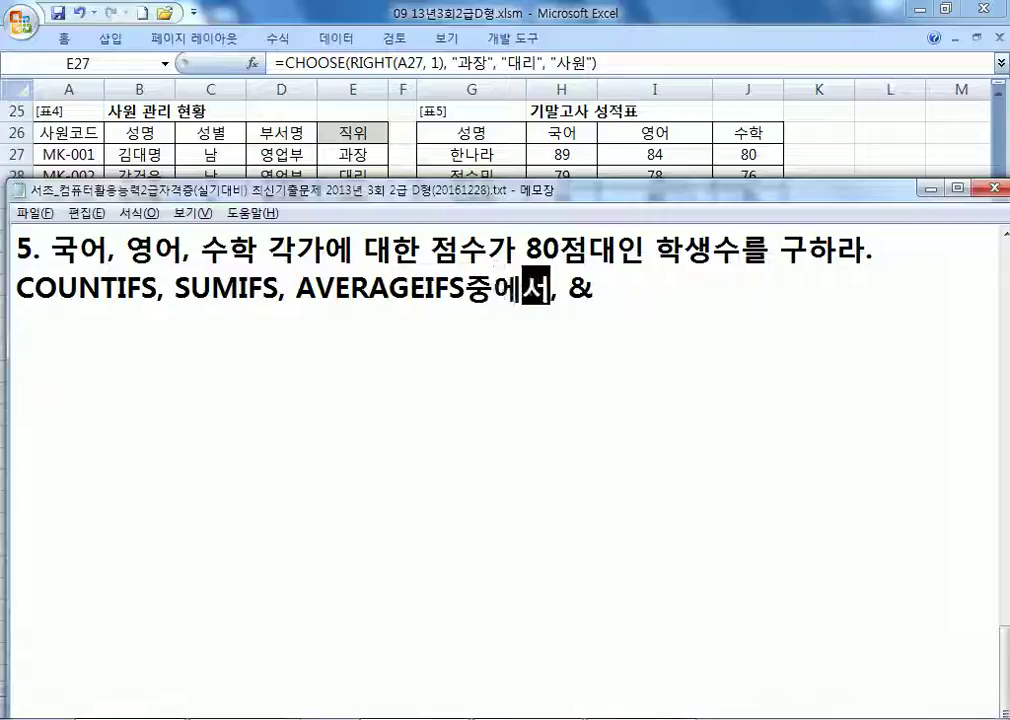
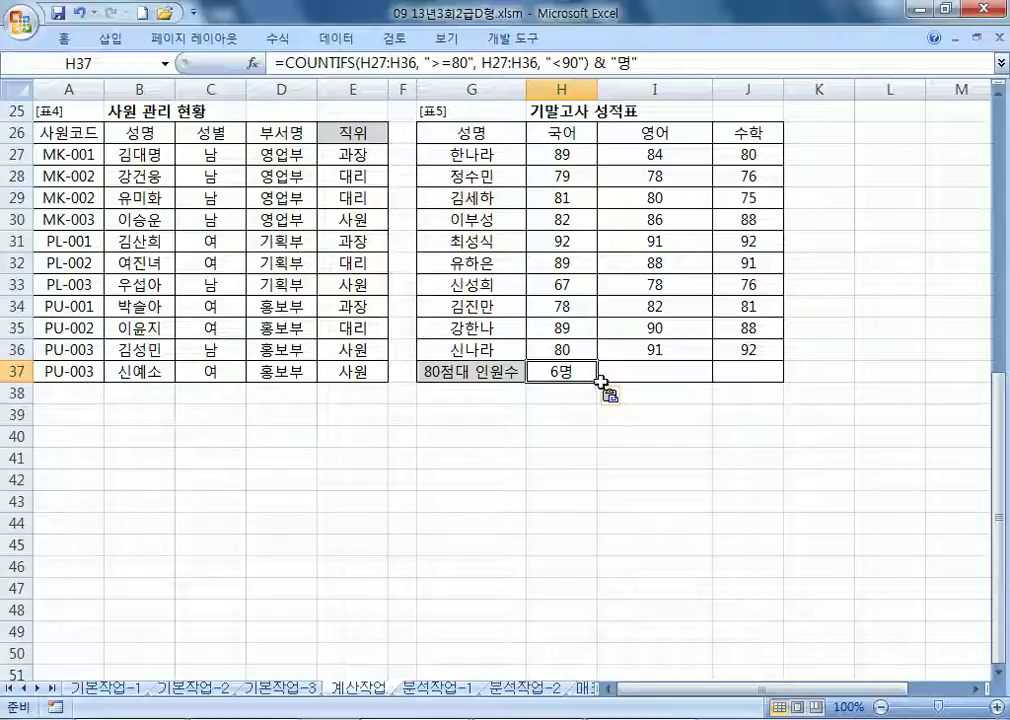
Step: Check the 국어 scores in the 80s against H37 and fill its COUNTIFS formula across to J37
{"action": "left_click", "coordinate": [576, 158]}
{"action": "left_click", "coordinate": [580, 196]}
{"action": "left_click", "coordinate": [584, 216]}
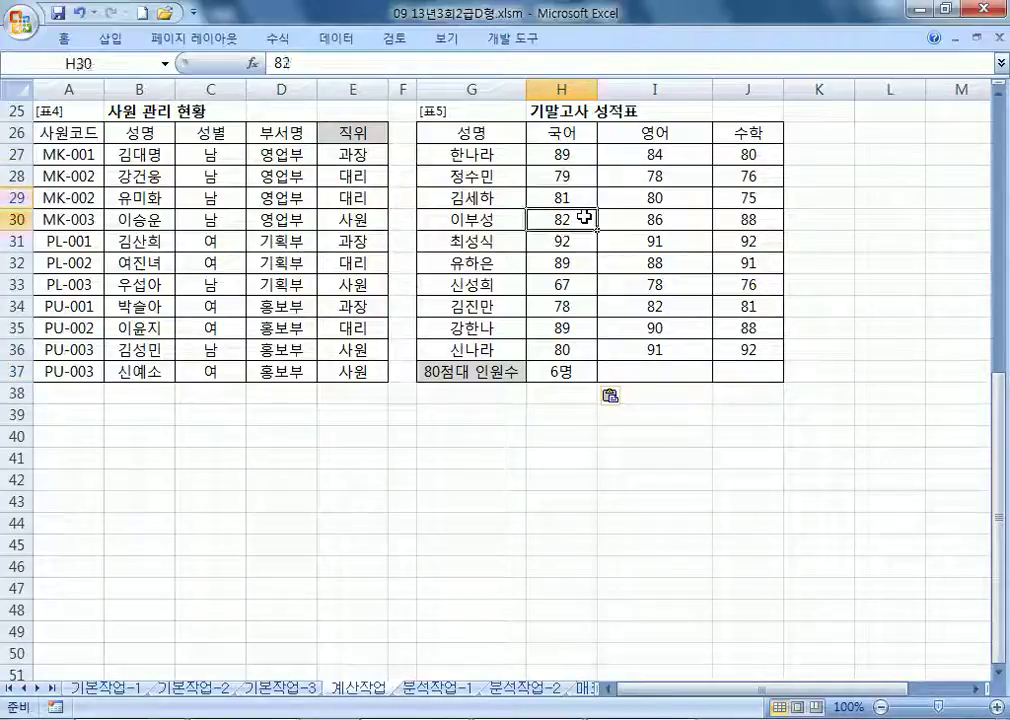
{"action": "left_click", "coordinate": [572, 263]}
{"action": "left_click", "coordinate": [566, 346]}
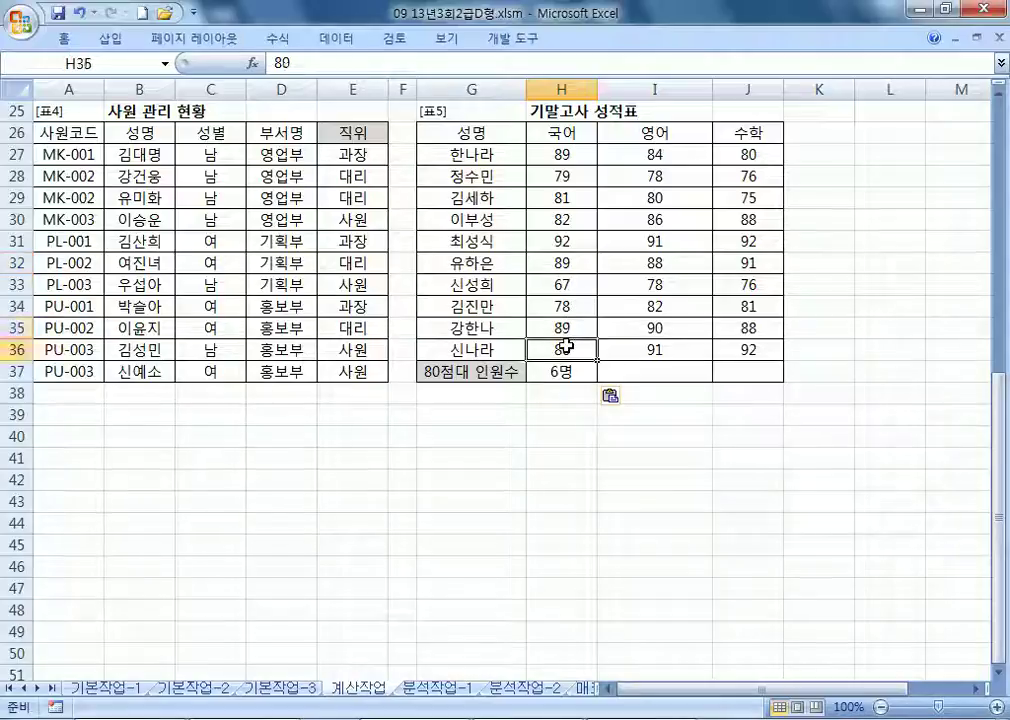
{"action": "left_click", "coordinate": [578, 372]}
{"action": "left_click_drag", "start_coordinate": [597, 382], "coordinate": [762, 385]}
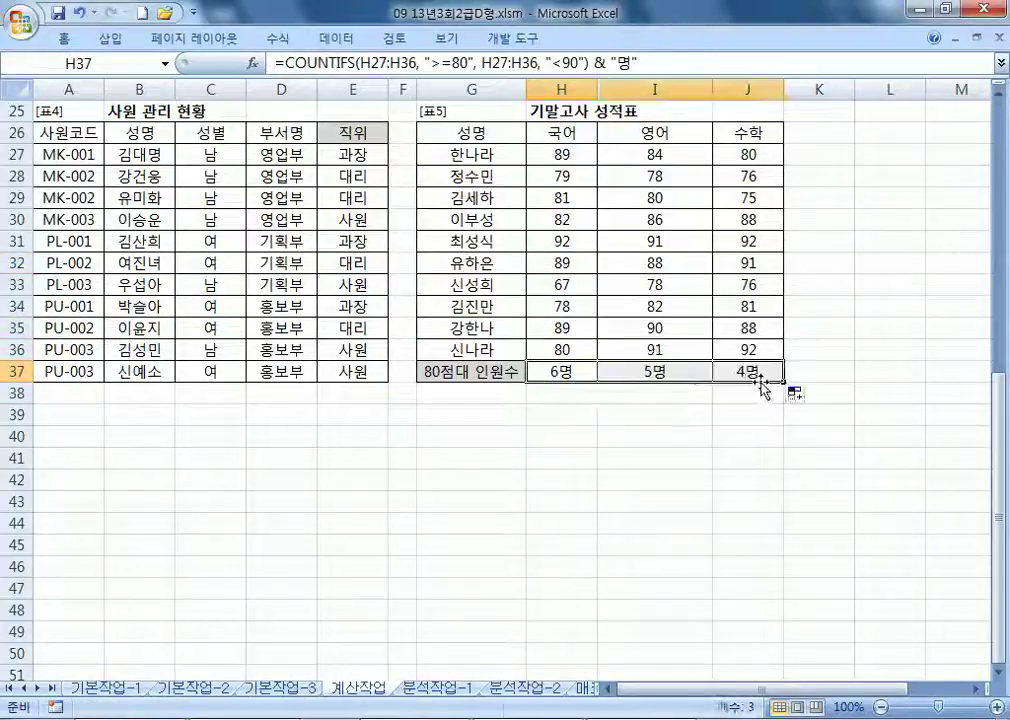
Step: Check the 80점대 인원수 results by going through the scores in the 80s in the 수학 and 영어 columns
{"action": "left_click", "coordinate": [766, 155]}
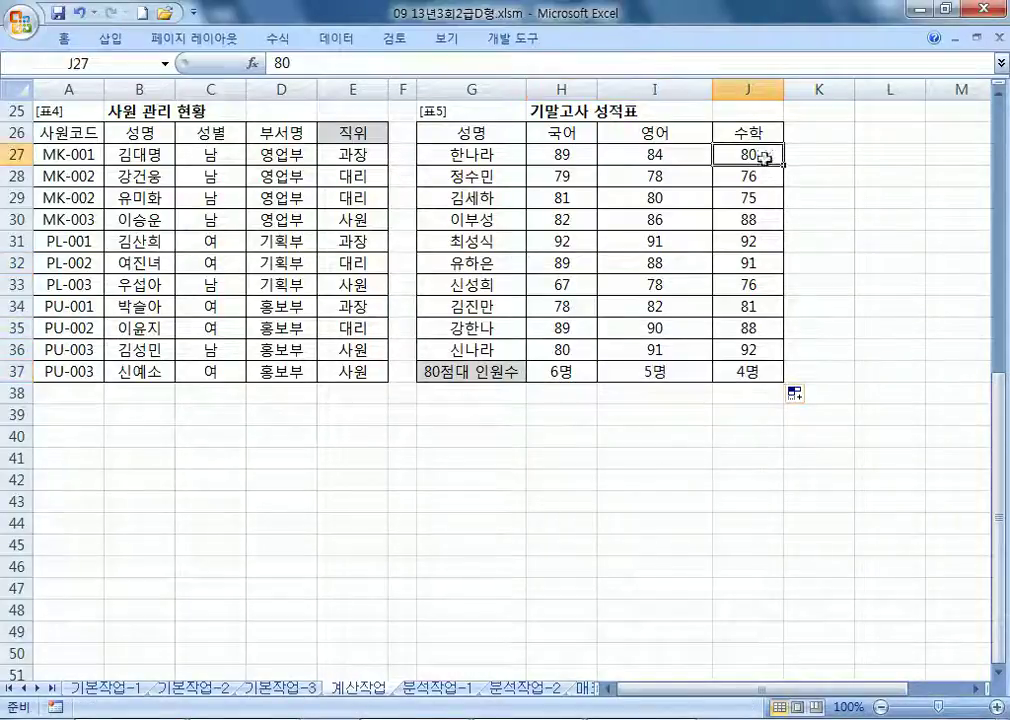
{"action": "left_click", "coordinate": [767, 220]}
{"action": "left_click", "coordinate": [762, 305]}
{"action": "left_click", "coordinate": [750, 327]}
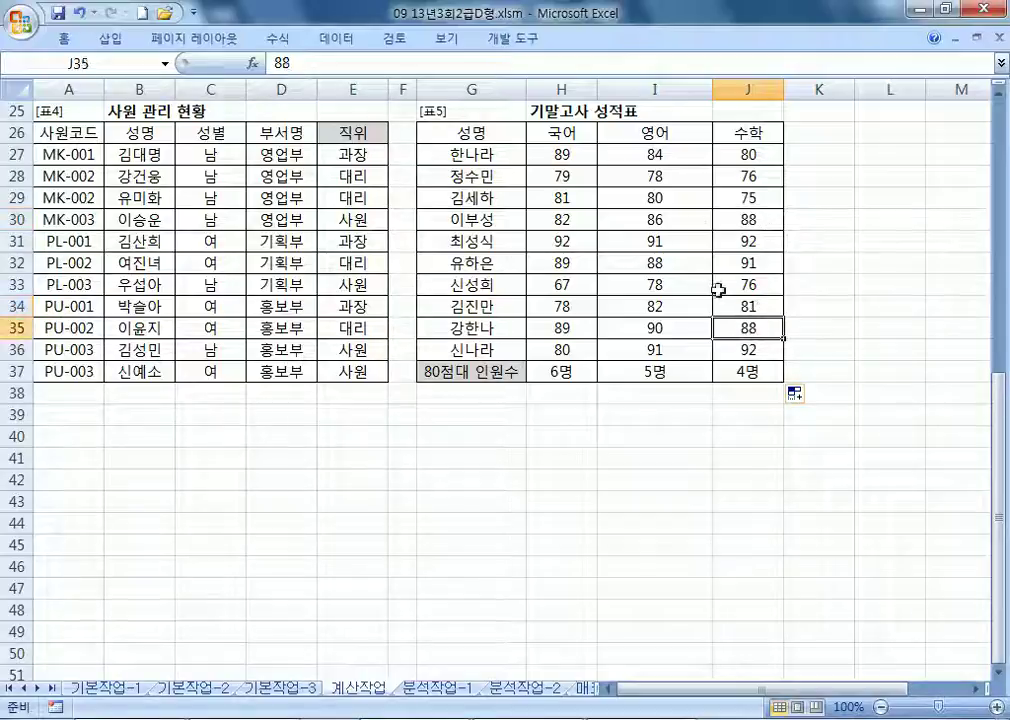
{"action": "left_click", "coordinate": [680, 155]}
{"action": "left_click", "coordinate": [676, 196]}
{"action": "left_click", "coordinate": [678, 220]}
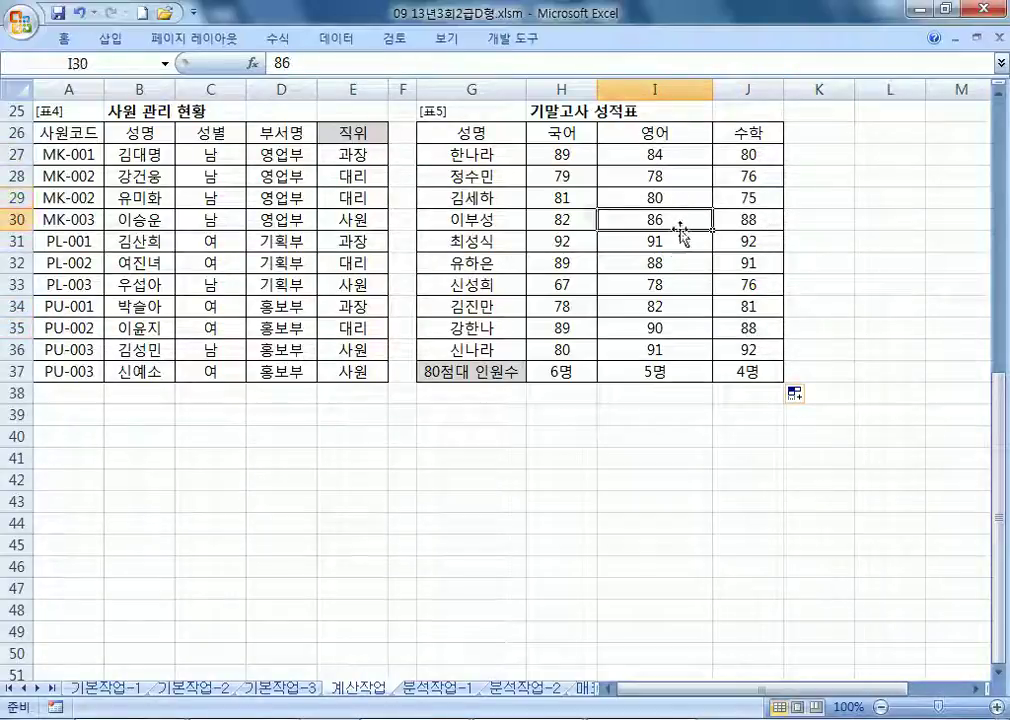
{"action": "left_click", "coordinate": [678, 263]}
{"action": "left_click", "coordinate": [671, 307]}
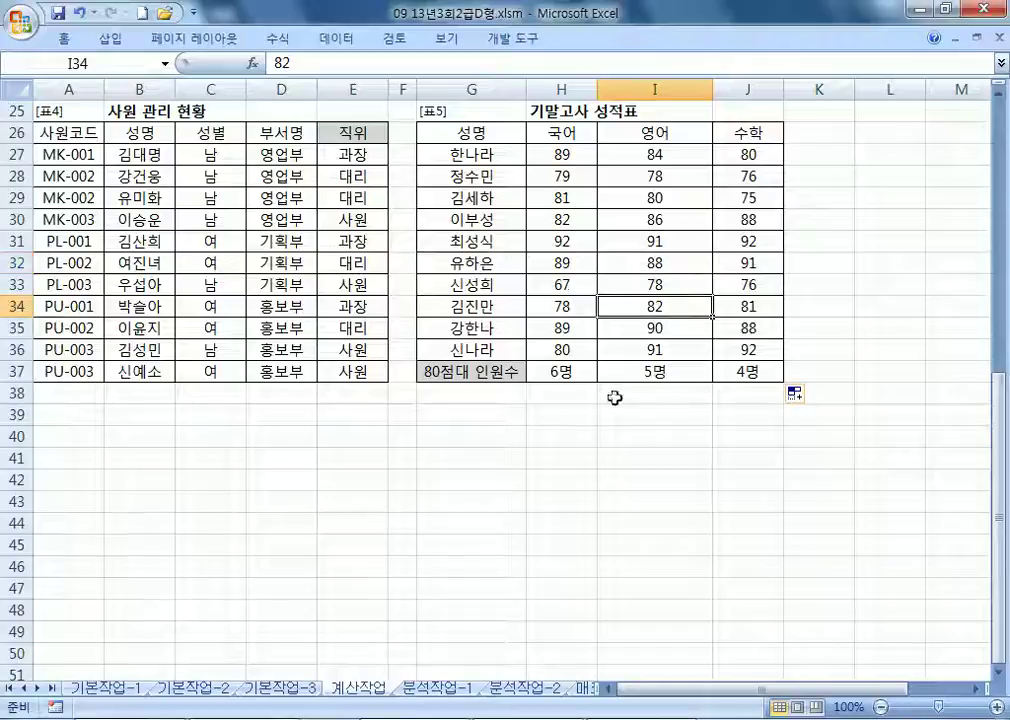
Step: Return to the notes and duplicate the H27:H36 COUNTIFS formula on the line below it
{"action": "key", "text": "alt+Tab"}
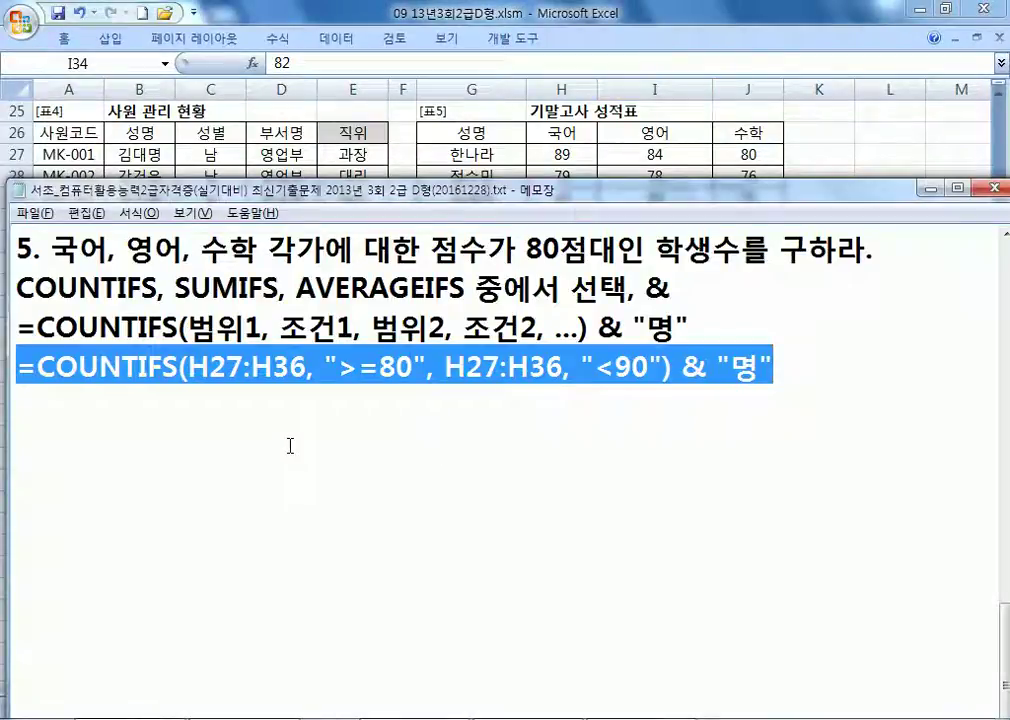
{"action": "key", "text": "End"}
{"action": "key", "text": "Return"}
{"action": "type", "text": "=COUNTIFS(H27:H36, \">=80\", H27:H36, \"<90\") & \"명\""}
Step: Change the first part of the duplicated formula into =COUNTIF(H27:H36, ">=80")
{"action": "key", "text": "ctrl+Left"}
{"action": "key", "text": "ctrl+Left"}
{"action": "key", "text": "ctrl+Left"}
{"action": "key", "text": "ctrl+Left"}
{"action": "key", "text": "ctrl+Left"}
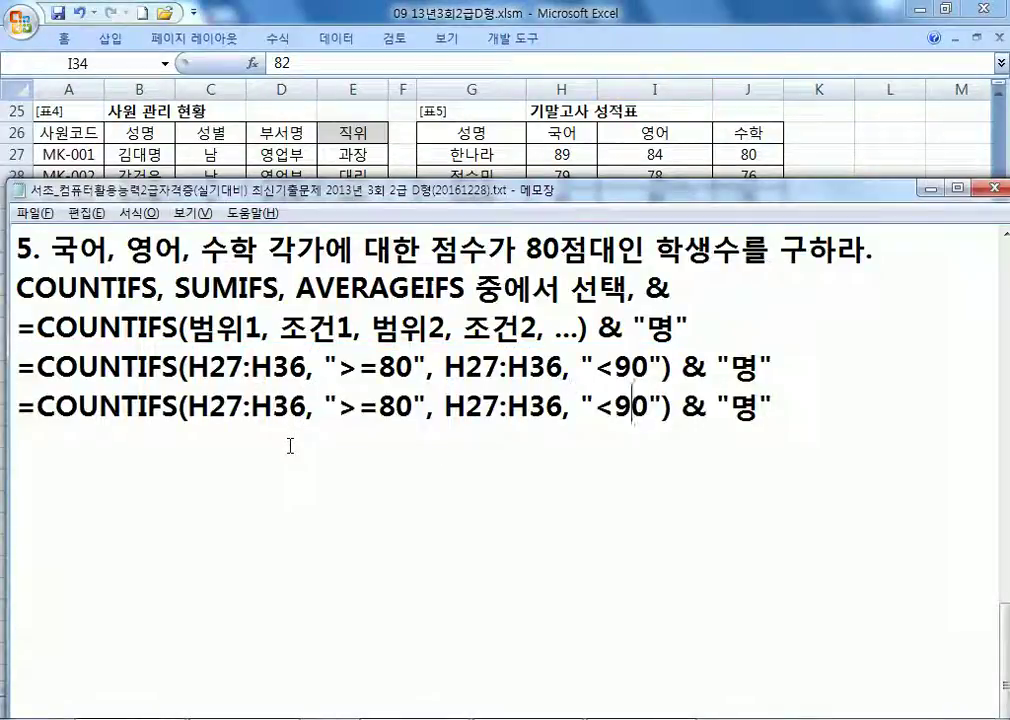
{"action": "type", "text": ")"}
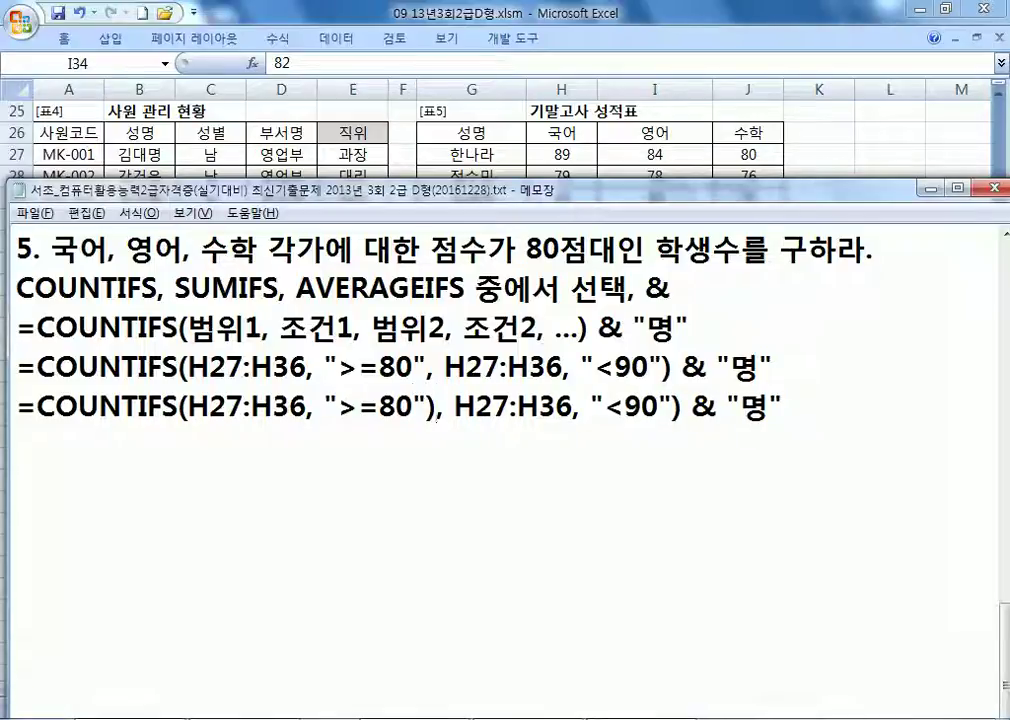
{"action": "left_click", "coordinate": [272, 408]}
{"action": "left_click", "coordinate": [164, 408]}
{"action": "key", "text": "BackSpace"}
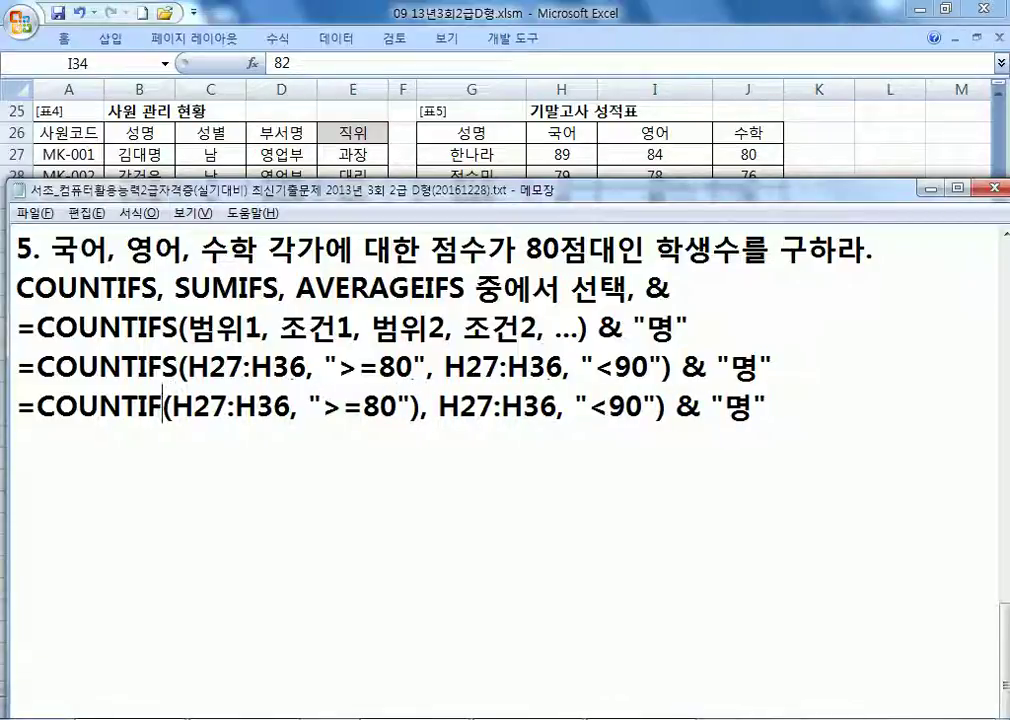
Step: Complete the alternative formula in the notes by subtracting COUNTIF(H27:H36, ">=90") in place of the second range and condition, keeping & "명"
{"action": "left_click", "coordinate": [421, 410]}
{"action": "type", "text": "-"}
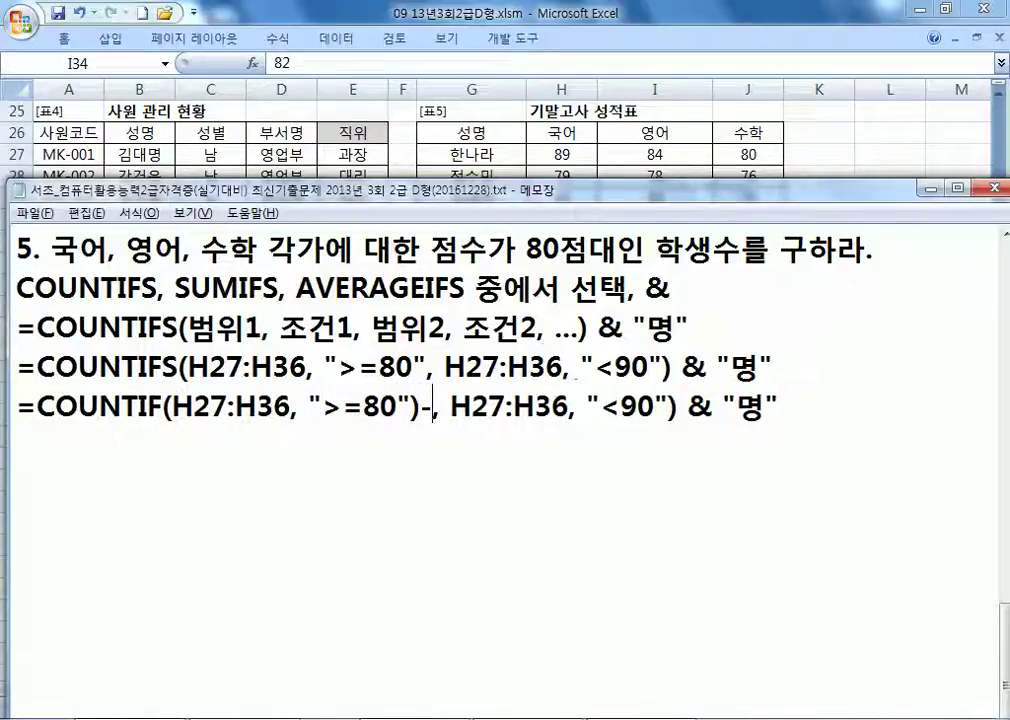
{"action": "type", "text": "COUNTIF"}
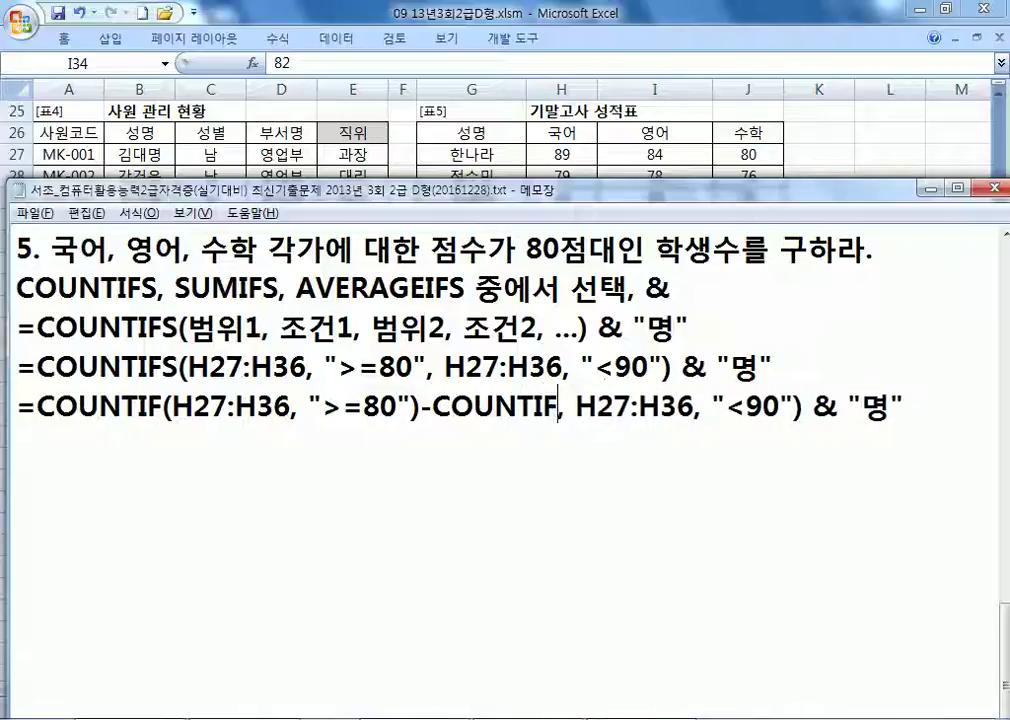
{"action": "key", "text": "Delete"}
{"action": "key", "text": "Delete"}
{"action": "type", "text": "("}
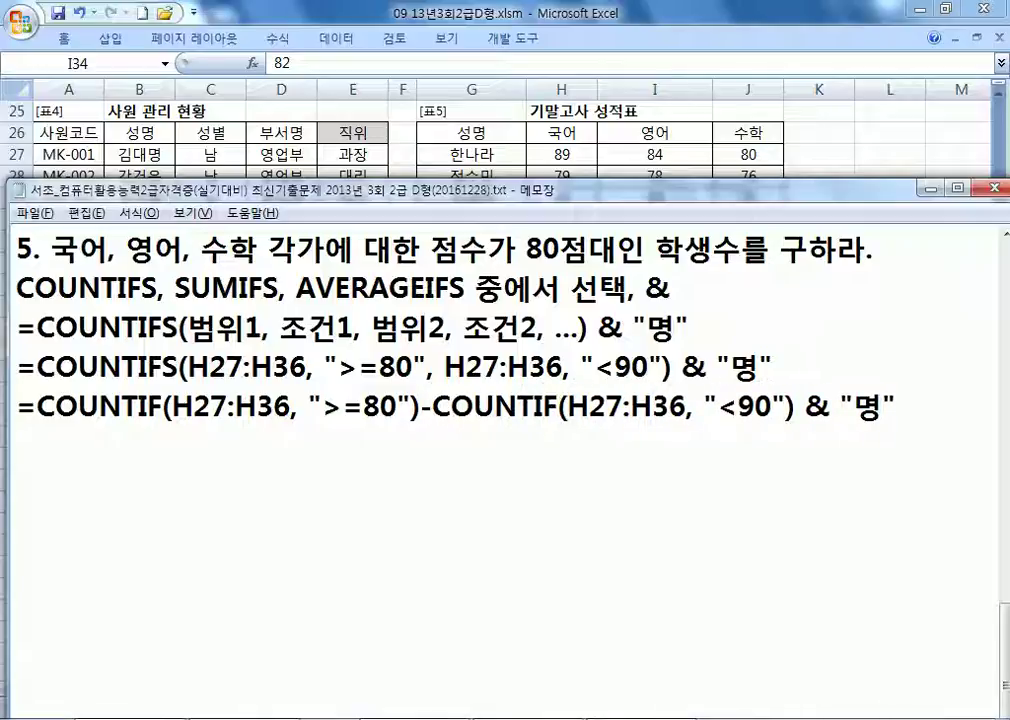
{"action": "type", "text": ">="}
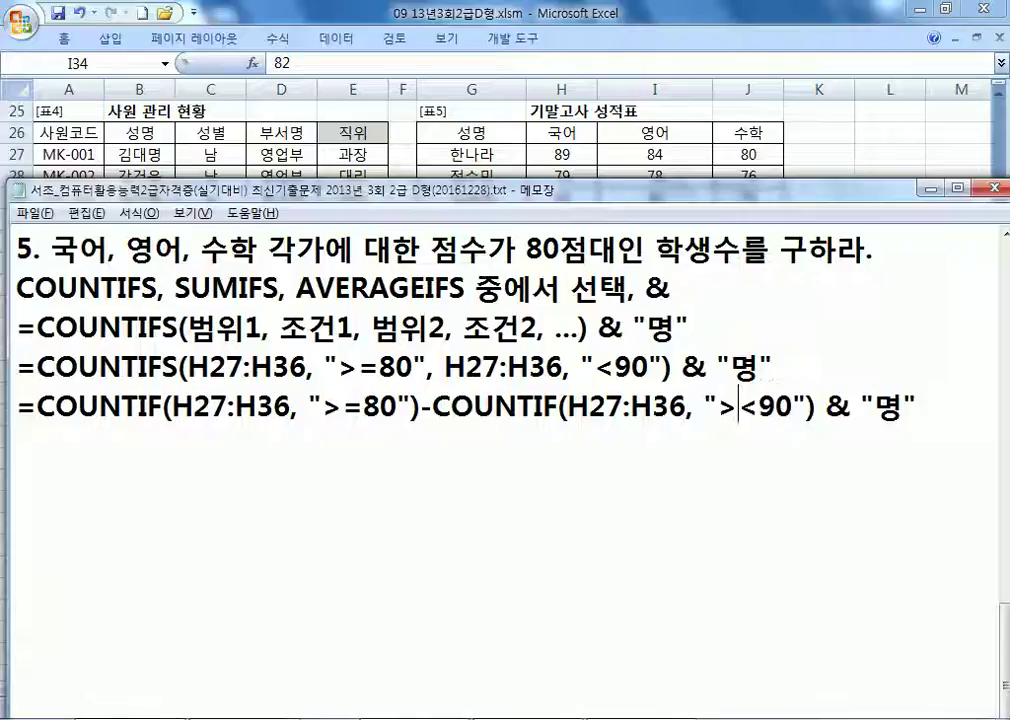
{"action": "key", "text": "Delete"}
{"action": "scroll", "coordinate": [596, 446], "scroll_direction": "up", "scroll_amount": 3}
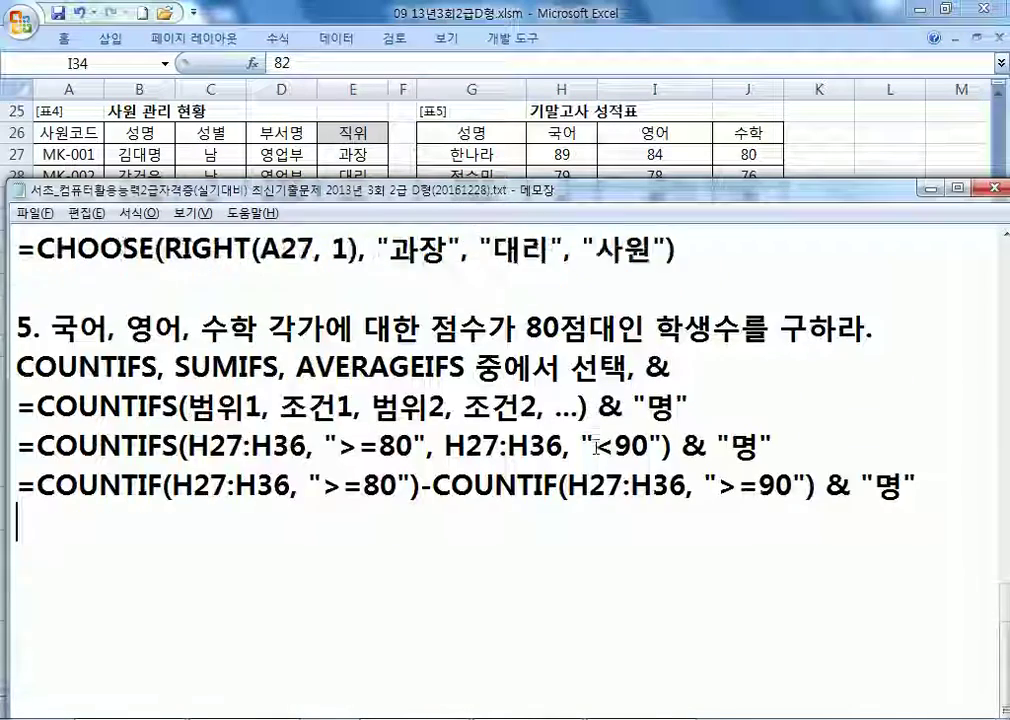
Step: Switch to Excel's 분석작업-1 sheet, keep the ribbon expanded, and reposition the notes window higher
{"action": "key", "text": "alt+Tab"}
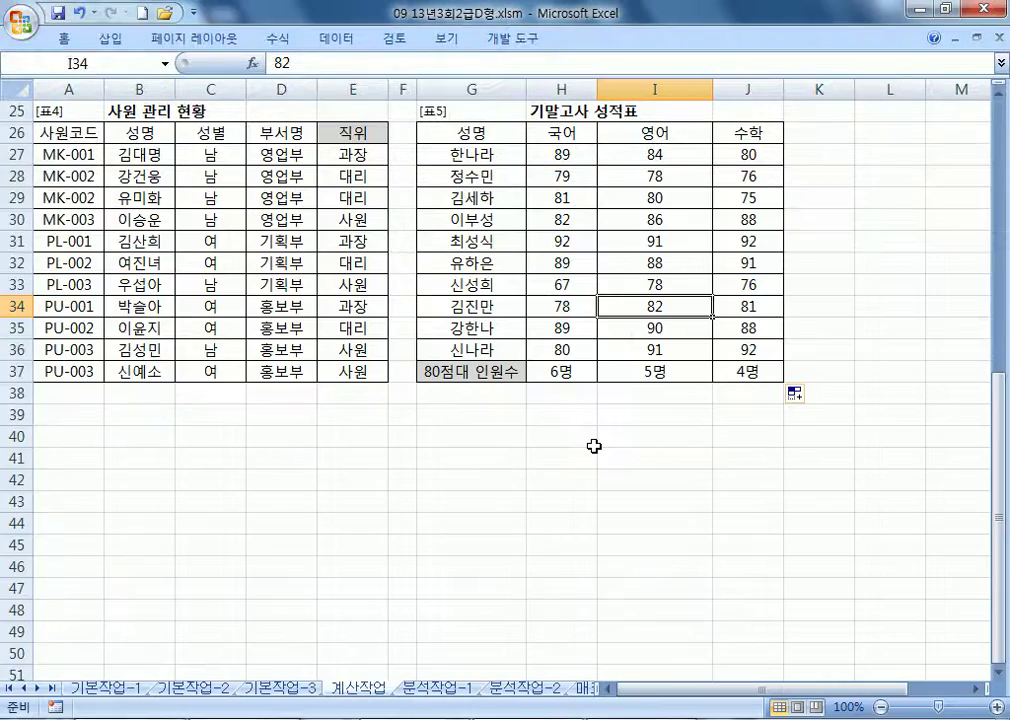
{"action": "key", "text": "ctrl+Page_Down"}
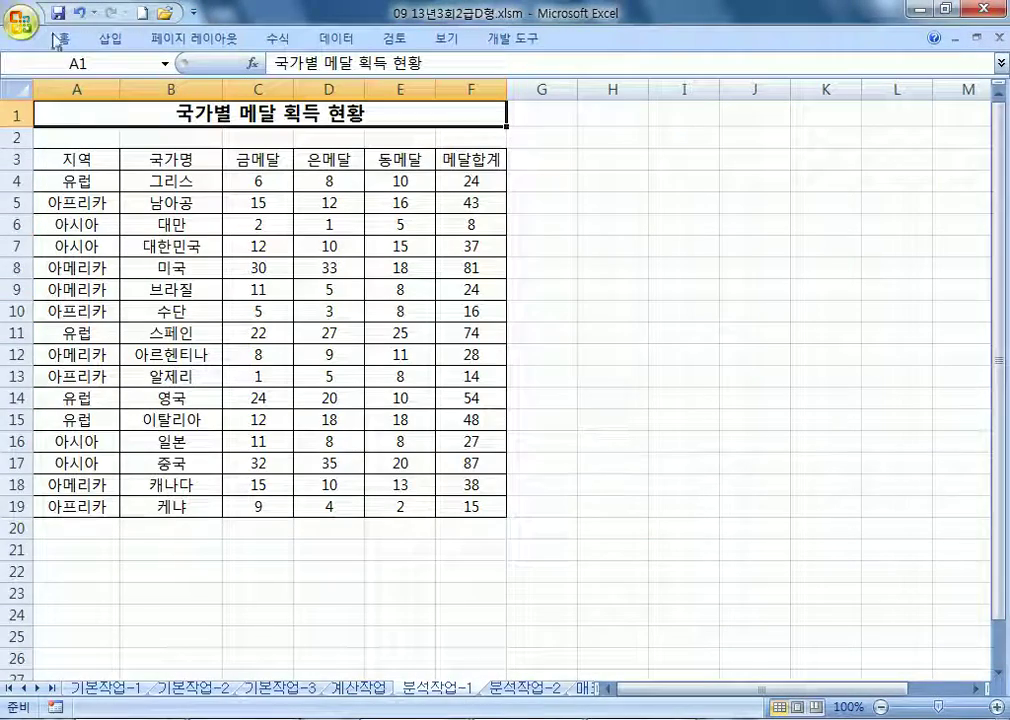
{"action": "double_click", "coordinate": [330, 42]}
{"action": "key", "text": "alt+Tab"}
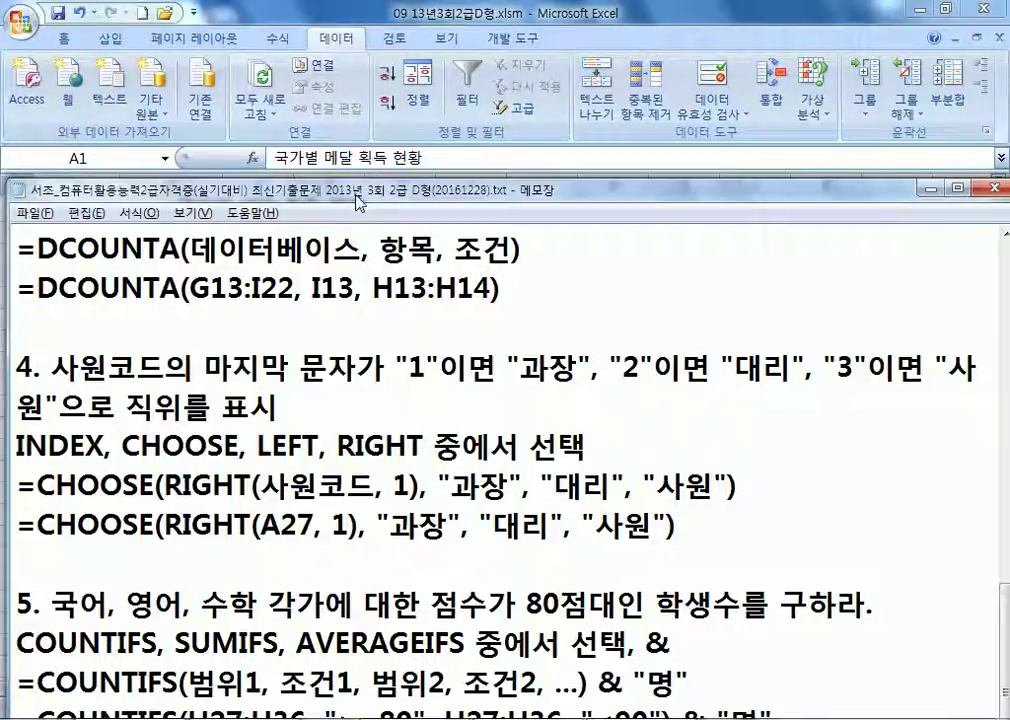
{"action": "left_click_drag", "start_coordinate": [285, 195], "coordinate": [280, 88]}
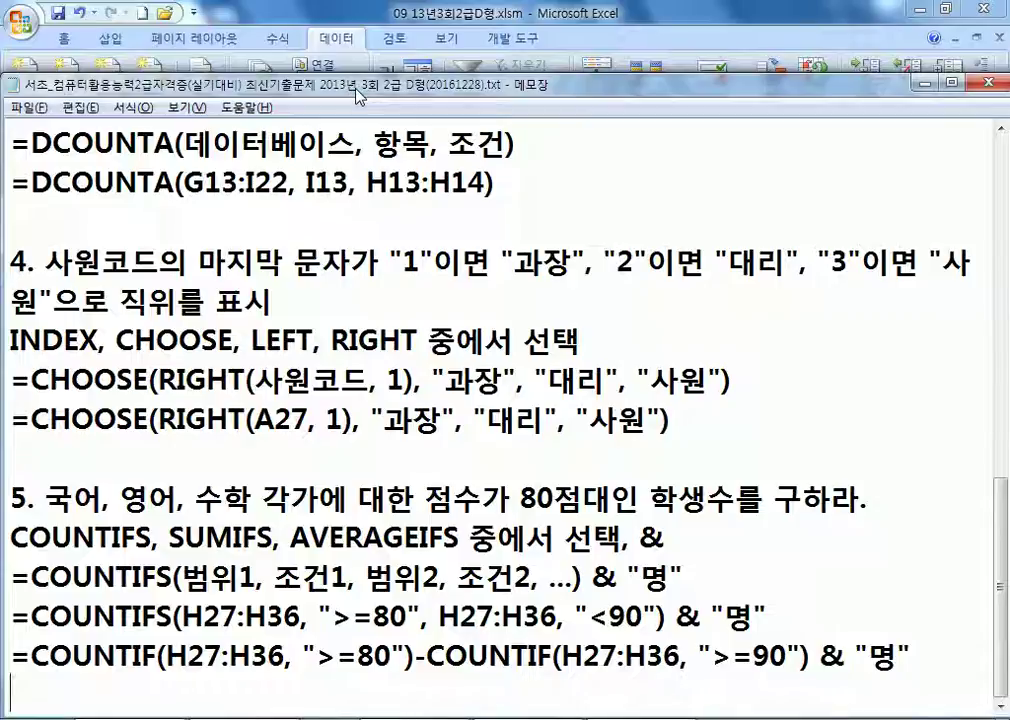
{"action": "key", "text": "alt+Tab"}
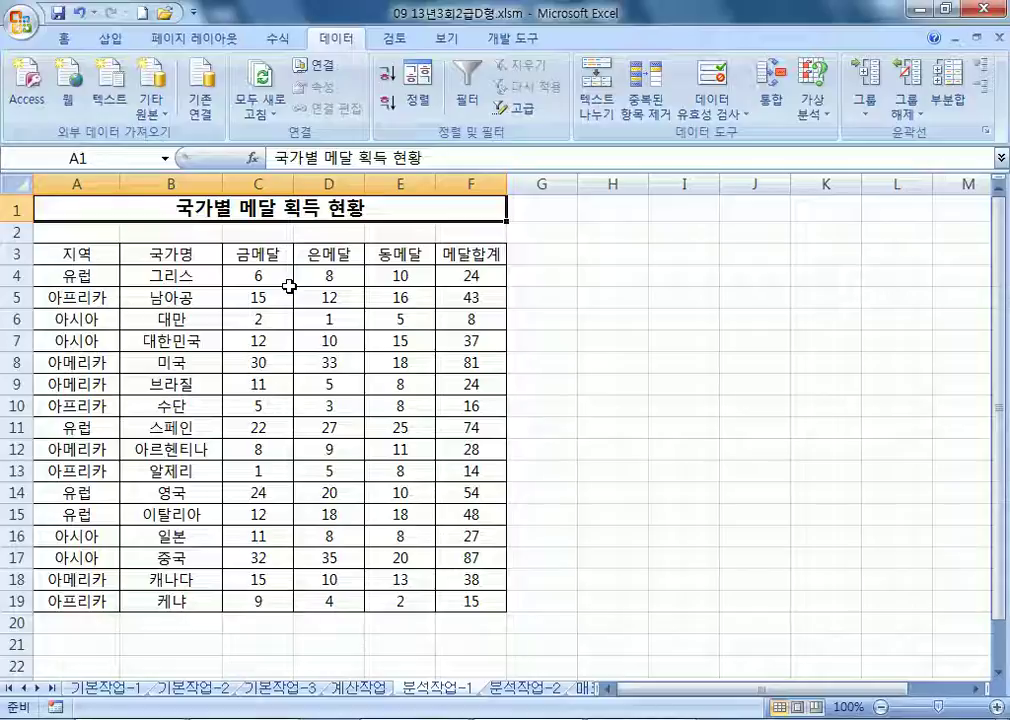
Step: Sort the medal table by 지역 in ascending order and add a subtotal per 지역 with the 합계 of 메달합계
{"action": "left_click", "coordinate": [68, 276]}
{"action": "left_click", "coordinate": [387, 76]}
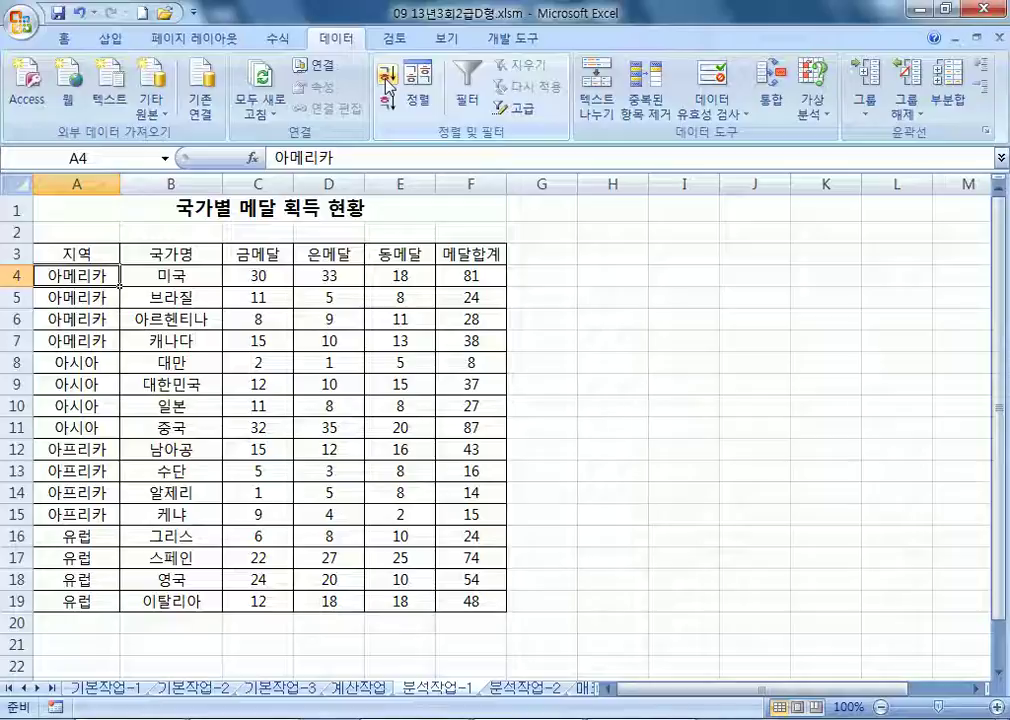
{"action": "left_click", "coordinate": [952, 115]}
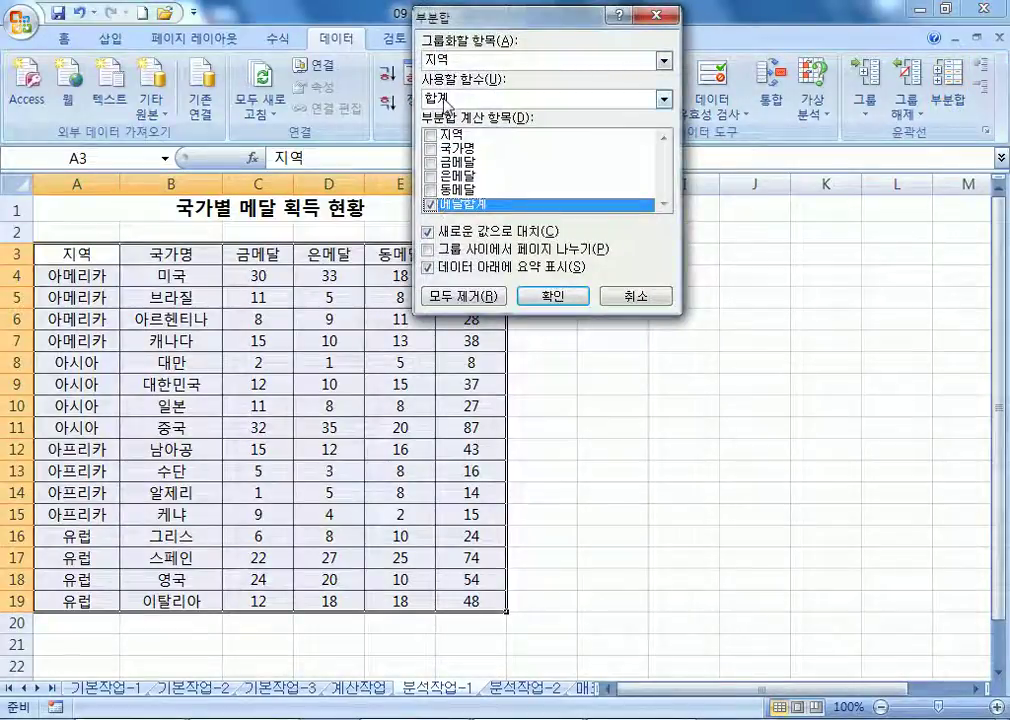
{"action": "left_click", "coordinate": [553, 296]}
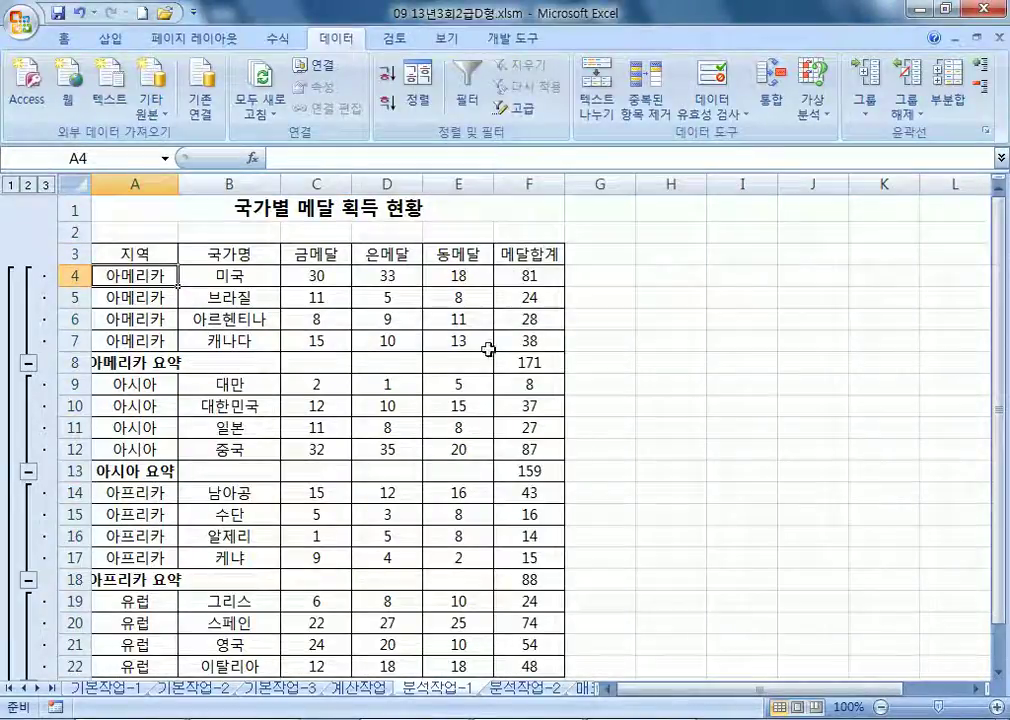
Step: Add a second subtotal per 지역 with the 최대값 of 금메달, 은메달 and 동메달, keep the existing subtotal, and widen column A
{"action": "left_click", "coordinate": [947, 100]}
{"action": "left_click", "coordinate": [429, 203]}
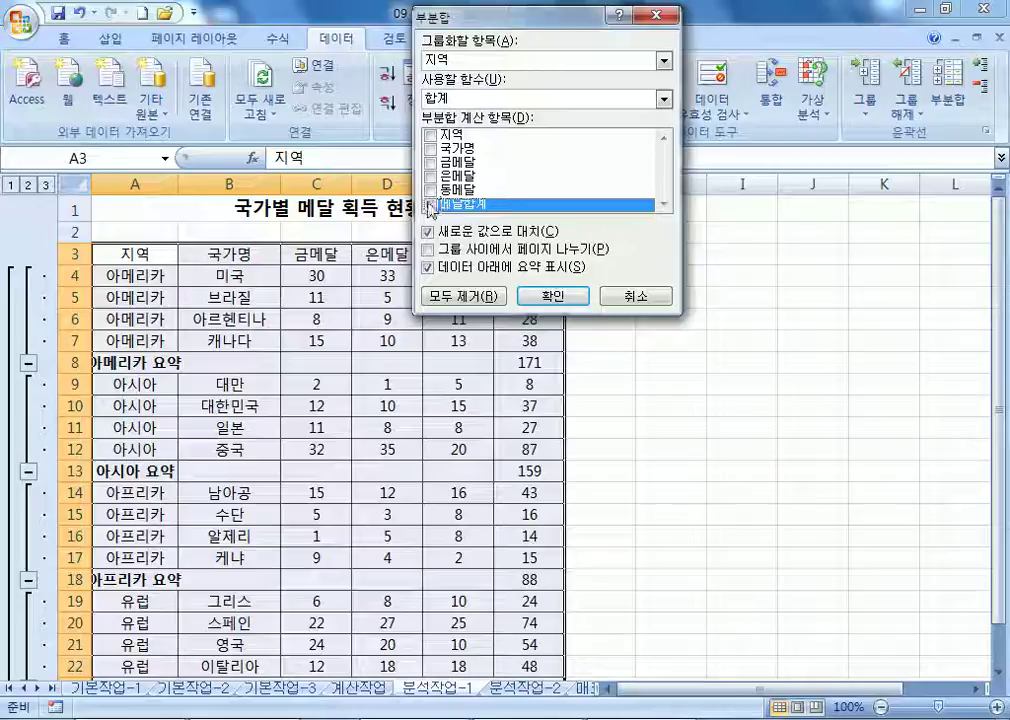
{"action": "left_click", "coordinate": [429, 188]}
{"action": "left_click", "coordinate": [431, 163]}
{"action": "left_click", "coordinate": [437, 99]}
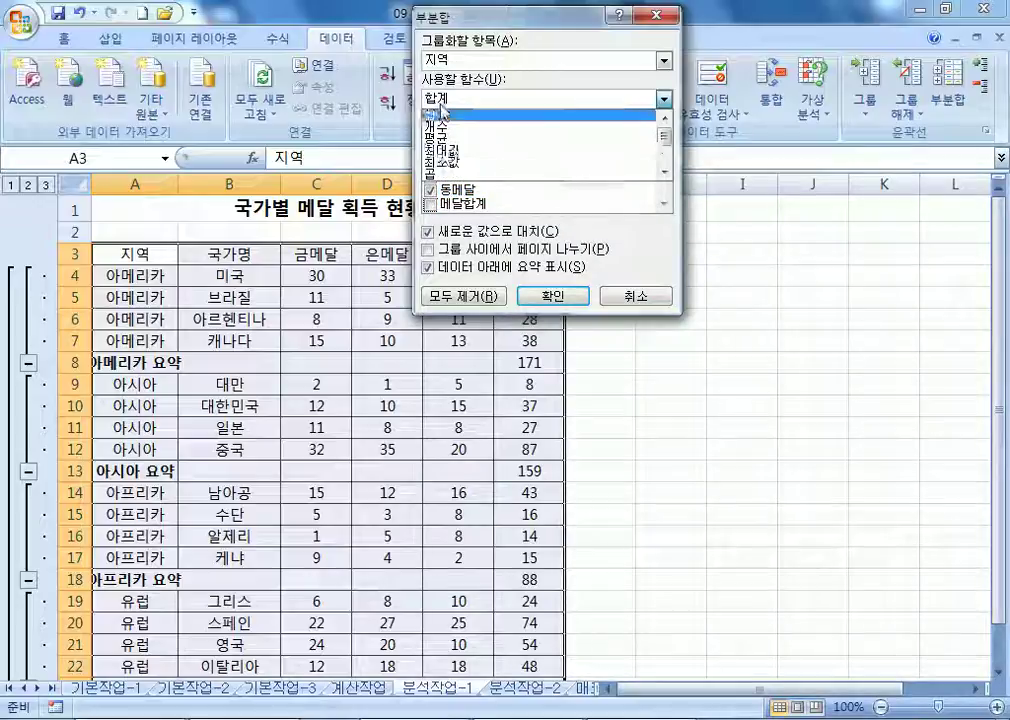
{"action": "left_click", "coordinate": [432, 150]}
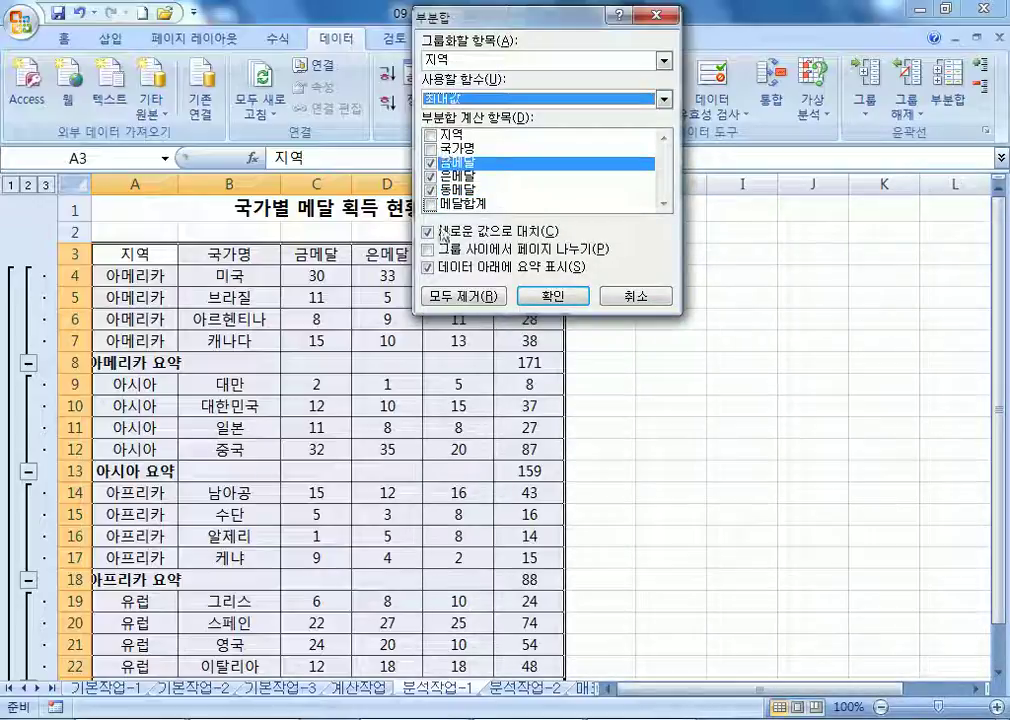
{"action": "left_click", "coordinate": [429, 231]}
{"action": "left_click", "coordinate": [553, 296]}
{"action": "left_click_drag", "start_coordinate": [197, 184], "coordinate": [237, 185]}
{"action": "scroll", "coordinate": [252, 480], "scroll_direction": "down", "scroll_amount": 3}
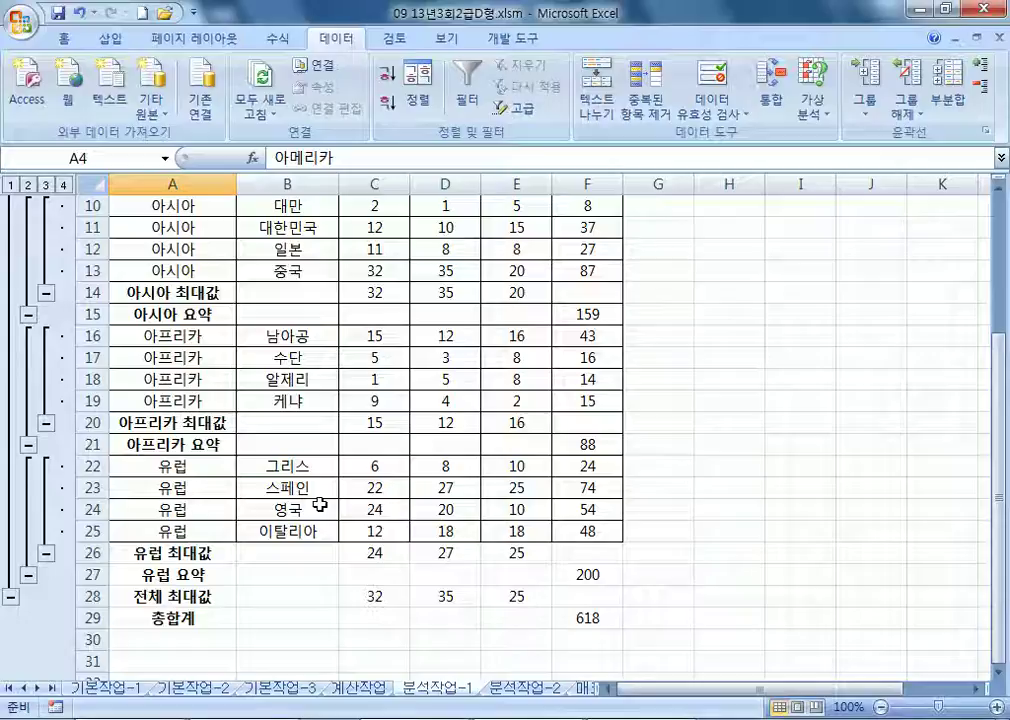
Step: Open the 분석작업-2 sheet and examine the 급여합계 formula in C5
{"action": "left_click", "coordinate": [492, 690]}
{"action": "left_click", "coordinate": [161, 379]}
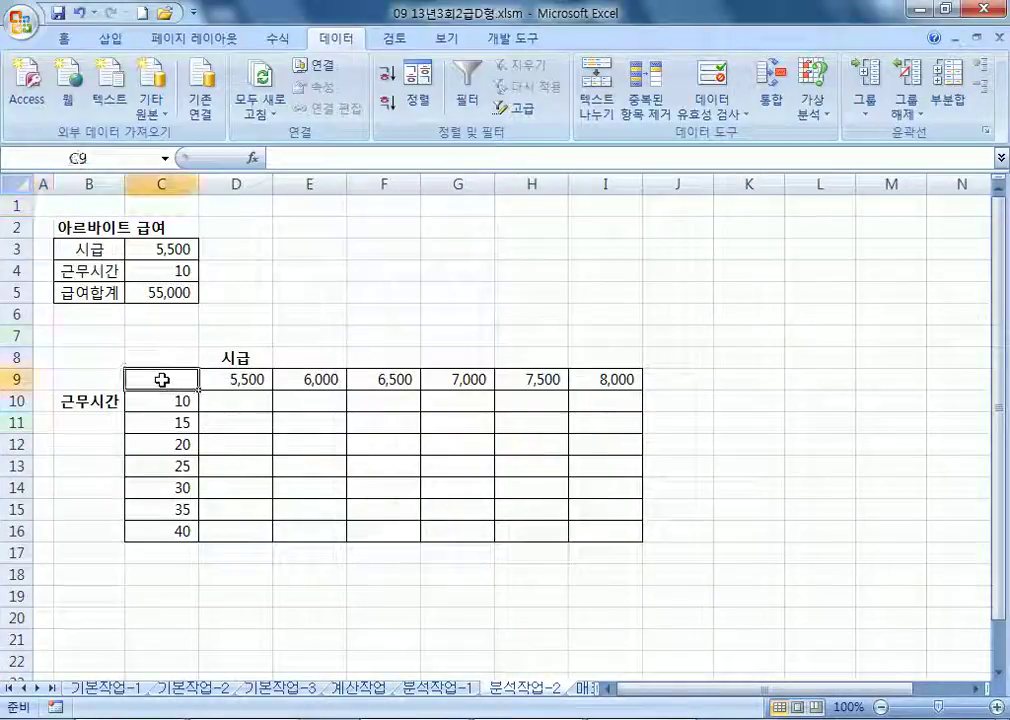
{"action": "type", "text": "="}
{"action": "left_click", "coordinate": [162, 292]}
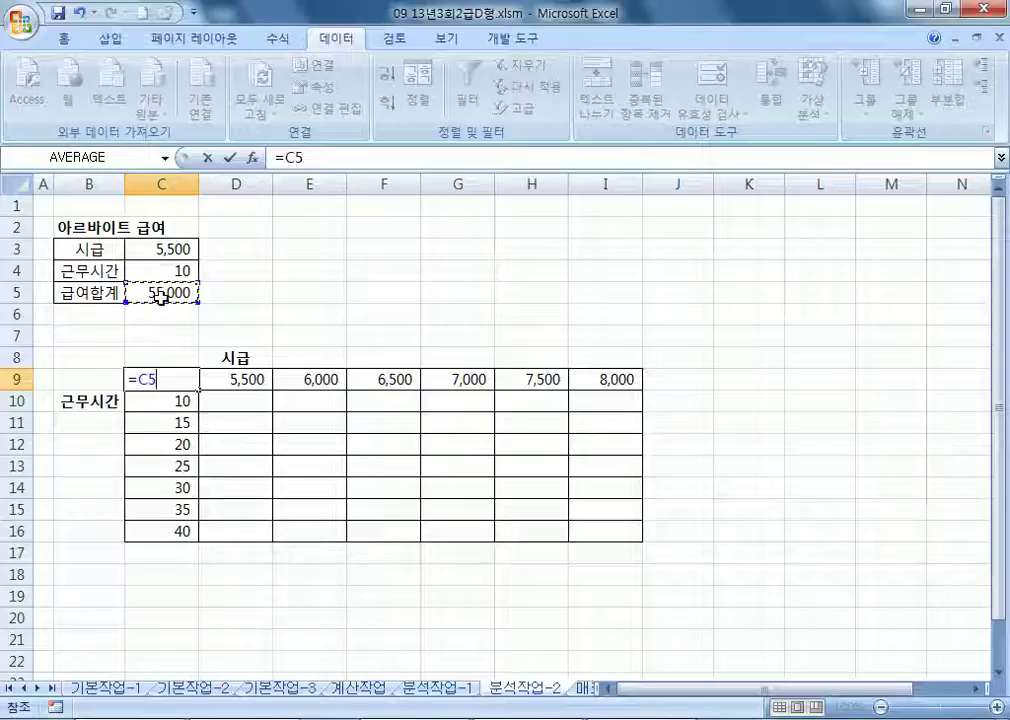
{"action": "key", "text": "Escape"}
{"action": "double_click", "coordinate": [155, 292]}
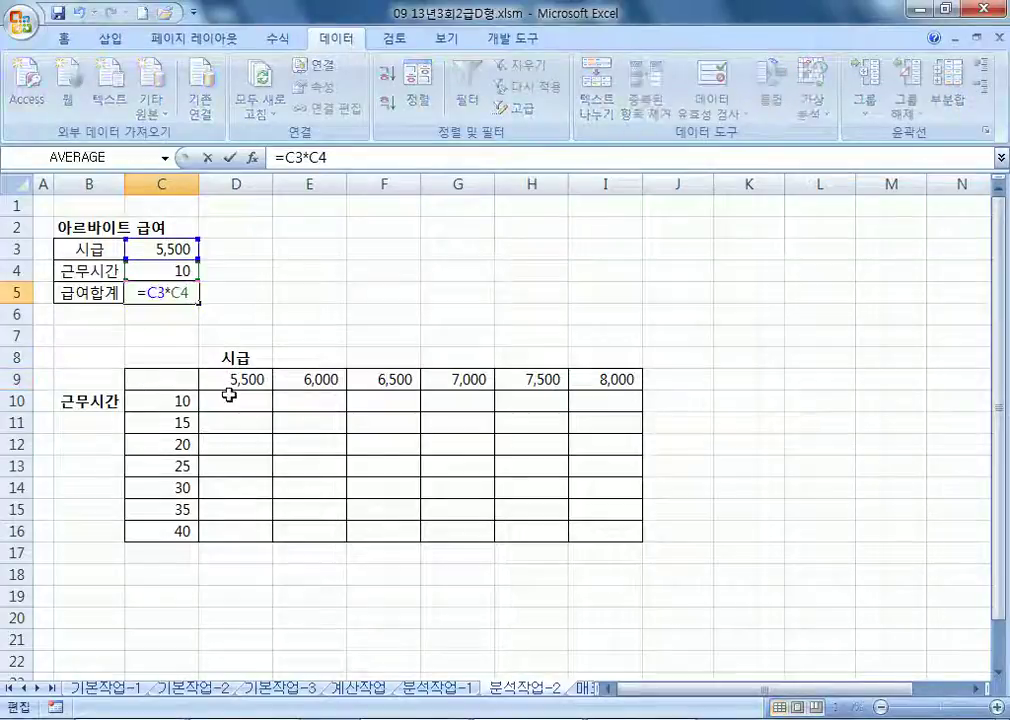
{"action": "key", "text": "Escape"}
Step: Link the corner cell C9 of the 시급 and 근무시간 table to 급여합계 with =C5
{"action": "left_click", "coordinate": [152, 375]}
{"action": "type", "text": "="}
{"action": "left_click", "coordinate": [162, 303]}
{"action": "key", "text": "Return"}
Step: Create a what-if data table over C9:I16 with row input cell C3 and column input cell C4
{"action": "left_click_drag", "start_coordinate": [151, 401], "coordinate": [600, 360]}
{"action": "left_click_drag", "start_coordinate": [185, 374], "coordinate": [612, 534]}
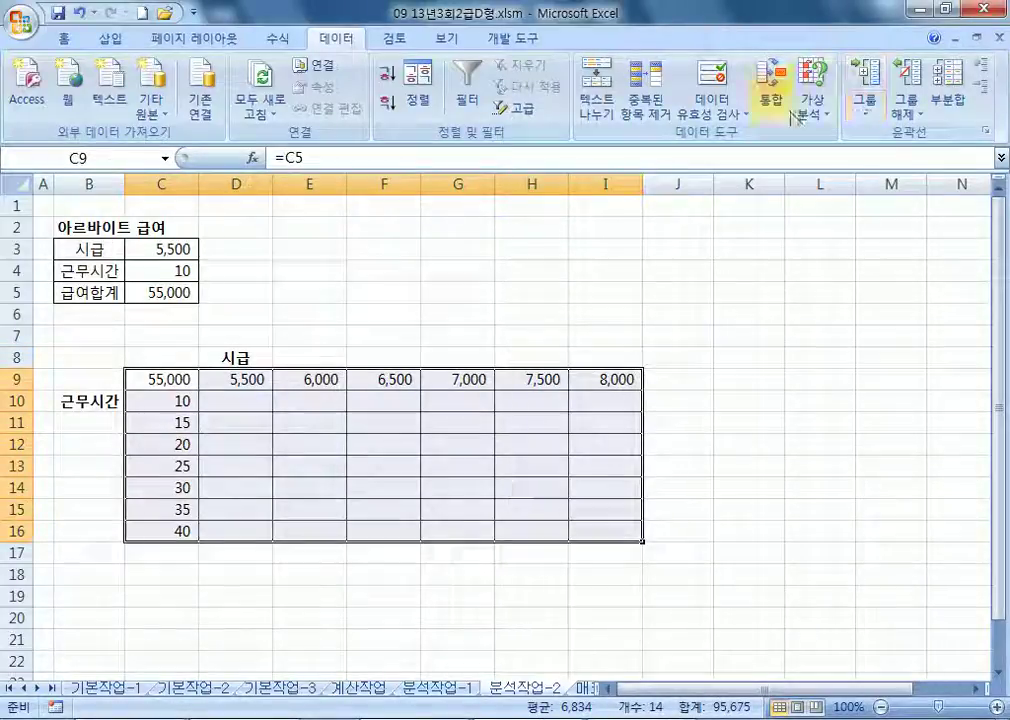
{"action": "left_click", "coordinate": [826, 114]}
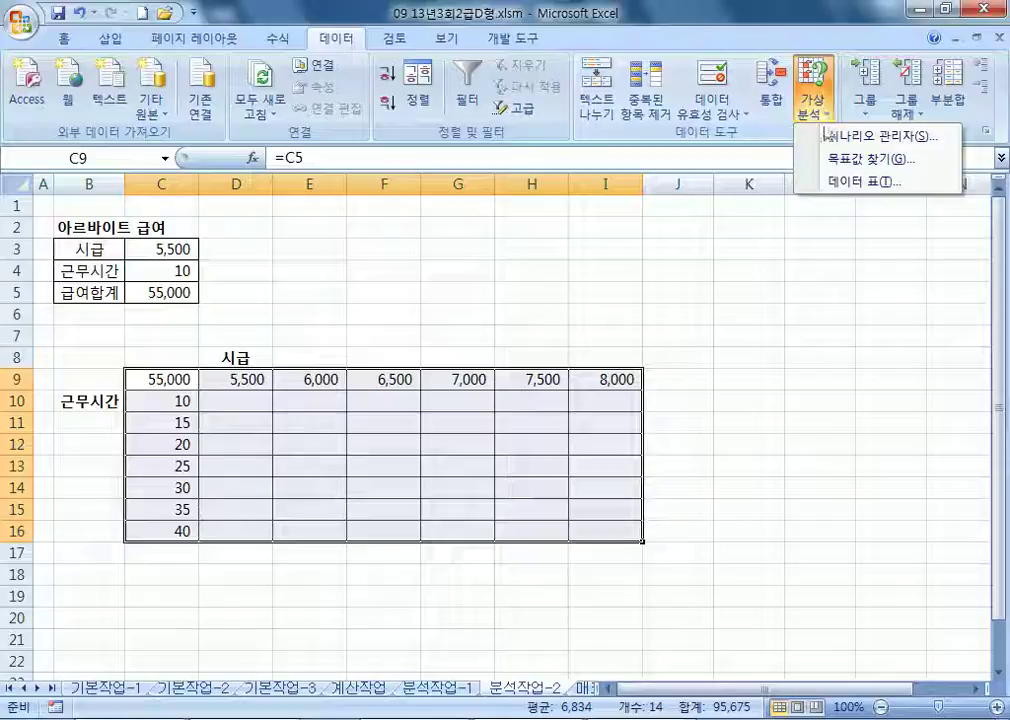
{"action": "left_click", "coordinate": [834, 182]}
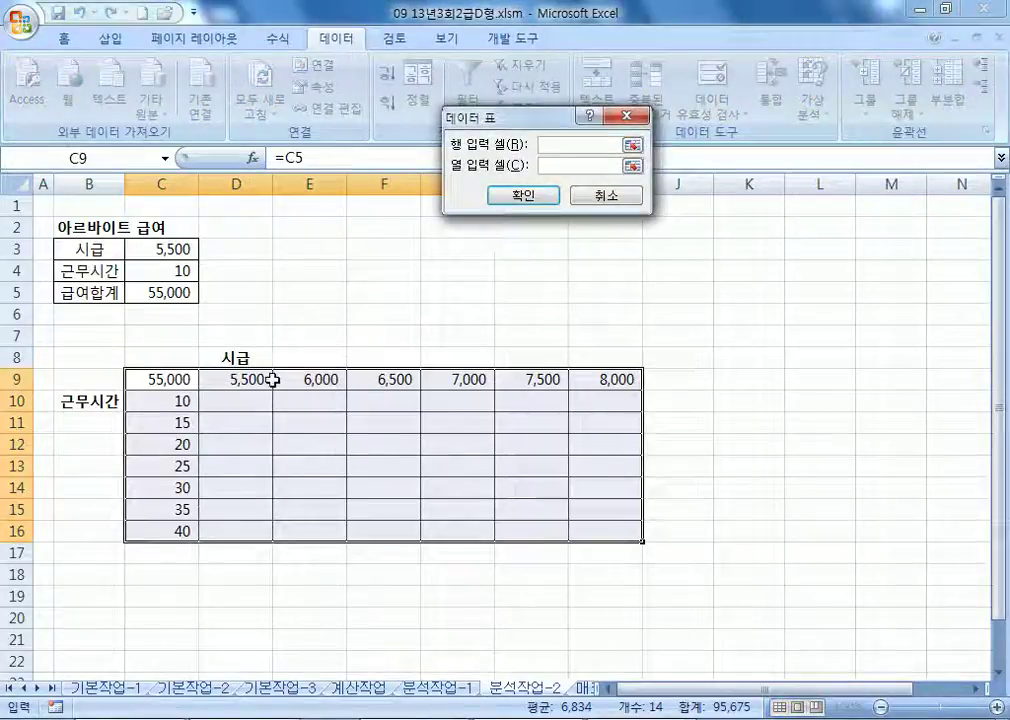
{"action": "left_click", "coordinate": [173, 248]}
{"action": "left_click", "coordinate": [575, 165]}
{"action": "left_click", "coordinate": [194, 272]}
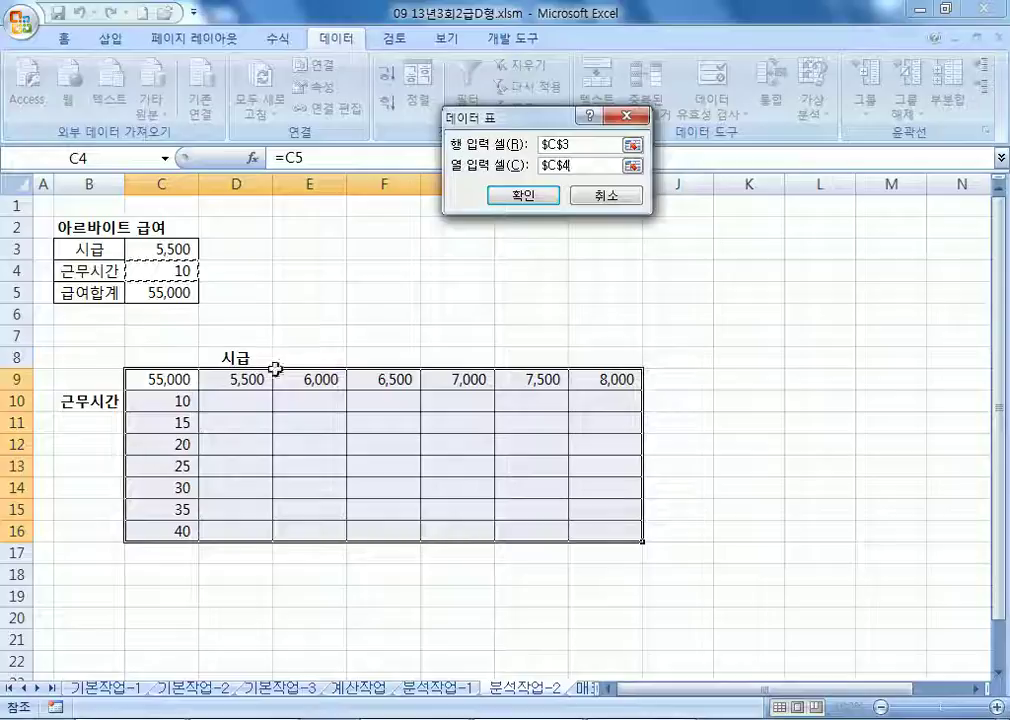
{"action": "left_click", "coordinate": [515, 192]}
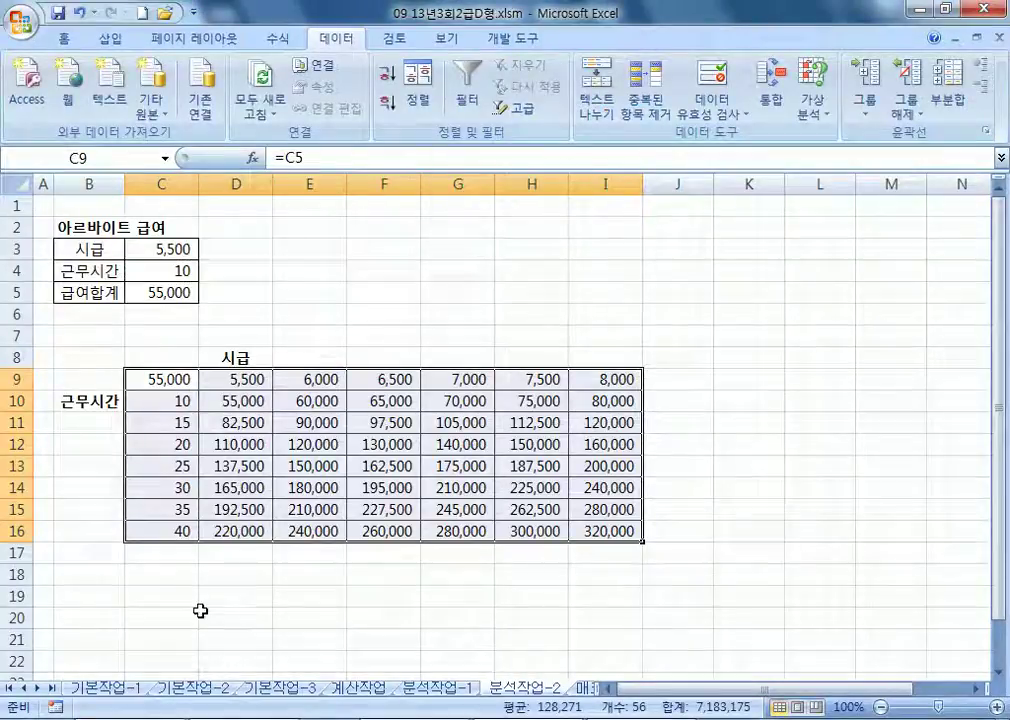
Step: Review how the 시급 row and 근무시간 column relate to C3 and C4, and examine the formula in the result cells
{"action": "left_click_drag", "start_coordinate": [259, 379], "coordinate": [568, 376]}
{"action": "left_click", "coordinate": [193, 249]}
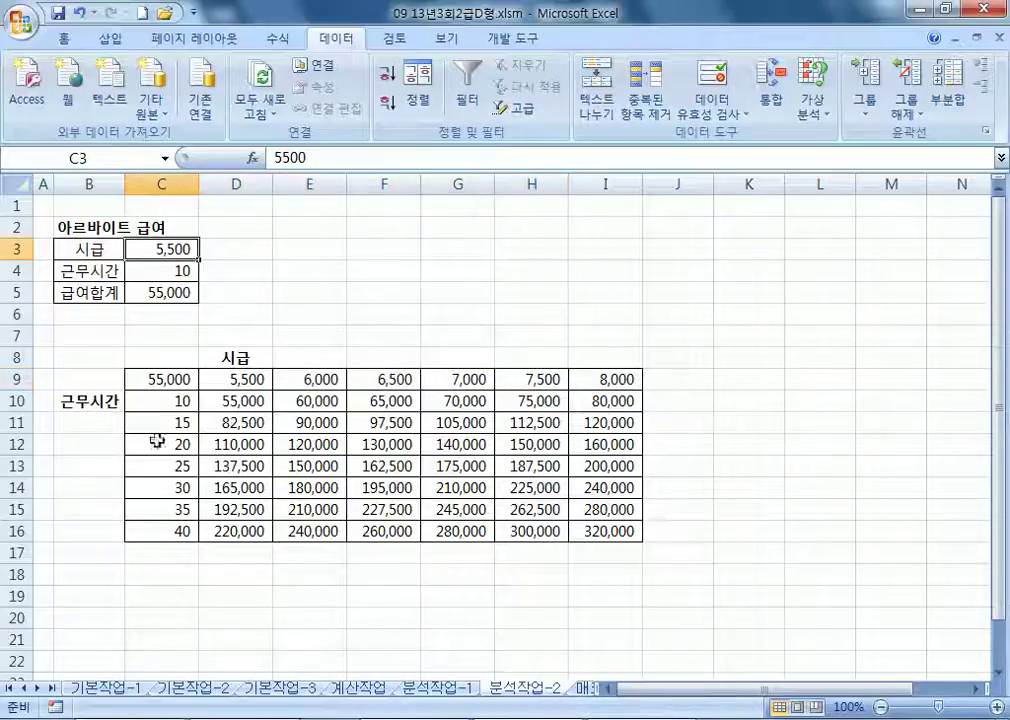
{"action": "left_click", "coordinate": [161, 407]}
{"action": "left_click_drag", "start_coordinate": [161, 407], "coordinate": [140, 530]}
{"action": "left_click", "coordinate": [178, 268]}
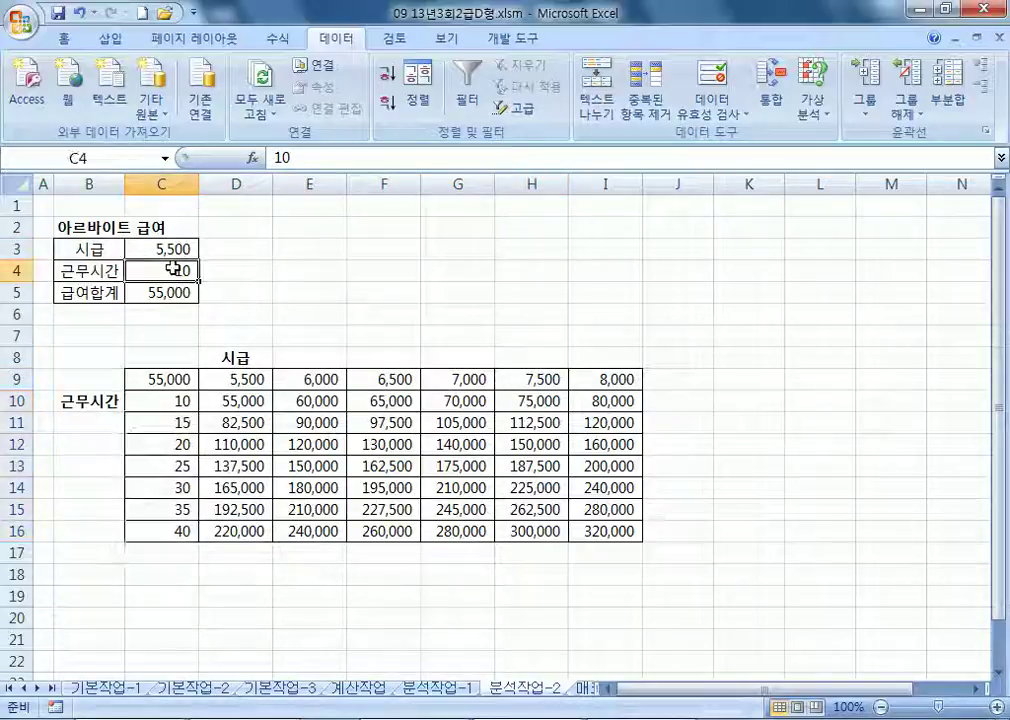
{"action": "left_click_drag", "start_coordinate": [241, 405], "coordinate": [577, 530]}
{"action": "left_click", "coordinate": [261, 440]}
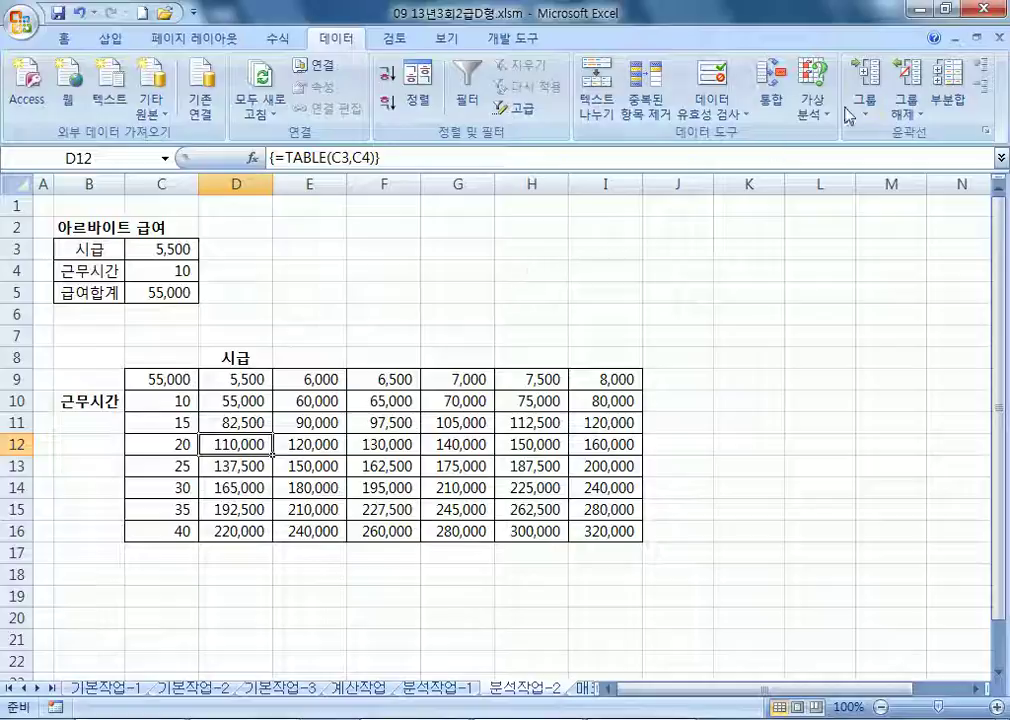
Step: Reopen the data table settings and try the swapped input cells, row C4 and column C3, before re-entering C3 and C4
{"action": "left_click", "coordinate": [812, 105]}
{"action": "left_click", "coordinate": [845, 184]}
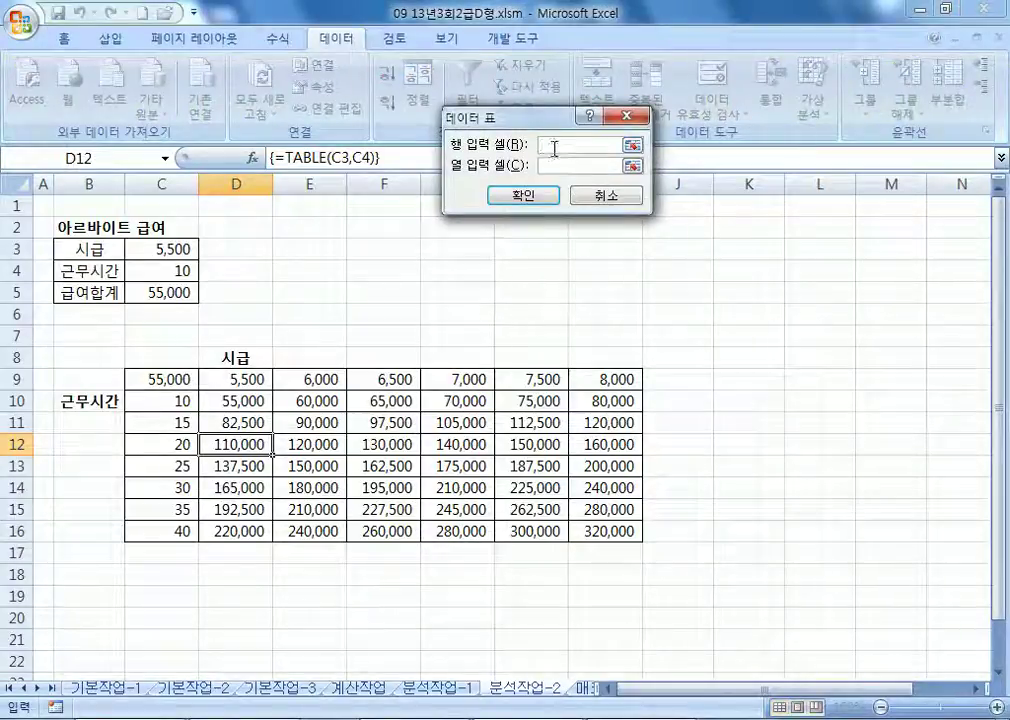
{"action": "left_click_drag", "start_coordinate": [460, 133], "coordinate": [230, 244]}
{"action": "left_click", "coordinate": [170, 270]}
{"action": "left_click", "coordinate": [330, 277]}
{"action": "left_click", "coordinate": [131, 250]}
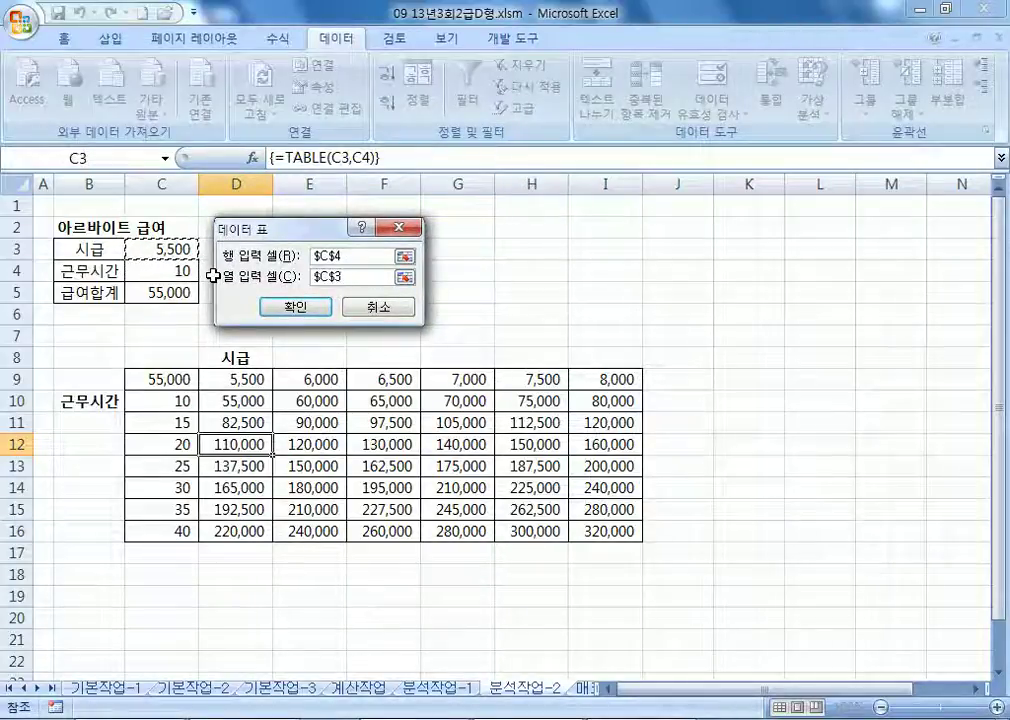
{"action": "left_click_drag", "start_coordinate": [355, 256], "coordinate": [312, 277]}
{"action": "left_click", "coordinate": [173, 245]}
{"action": "left_click", "coordinate": [184, 266]}
{"action": "key", "text": "Return"}
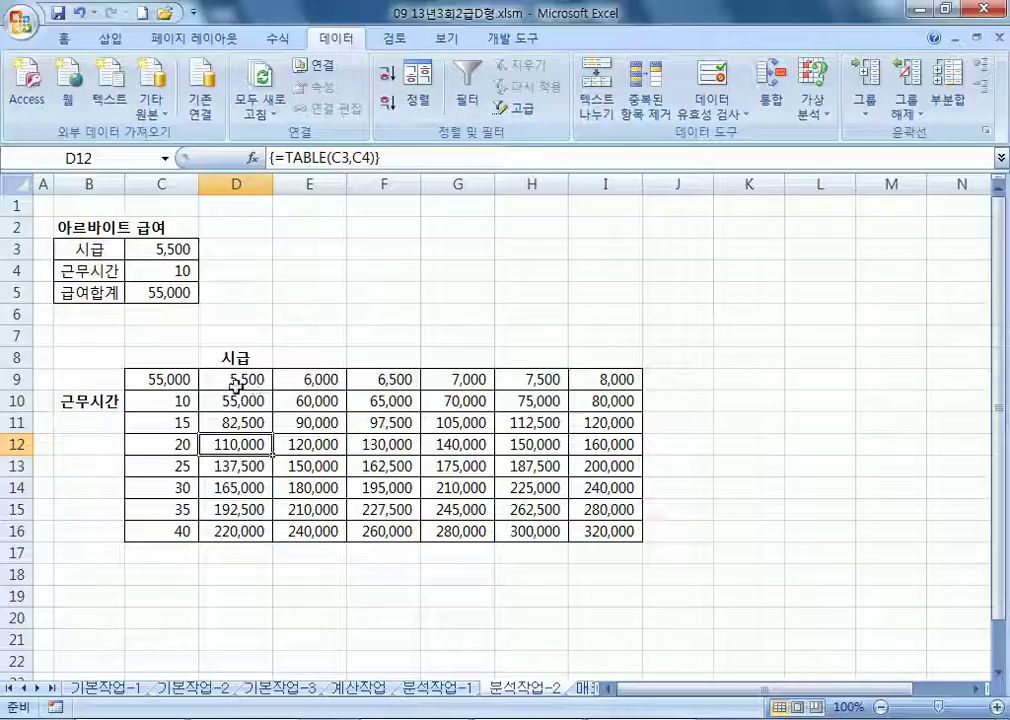
Step: Match the 근무시간 values in C10:C16 with input cell C4 and the 시급 values in D9:I9 with C3
{"action": "left_click", "coordinate": [262, 379]}
{"action": "left_click_drag", "start_coordinate": [268, 379], "coordinate": [605, 379]}
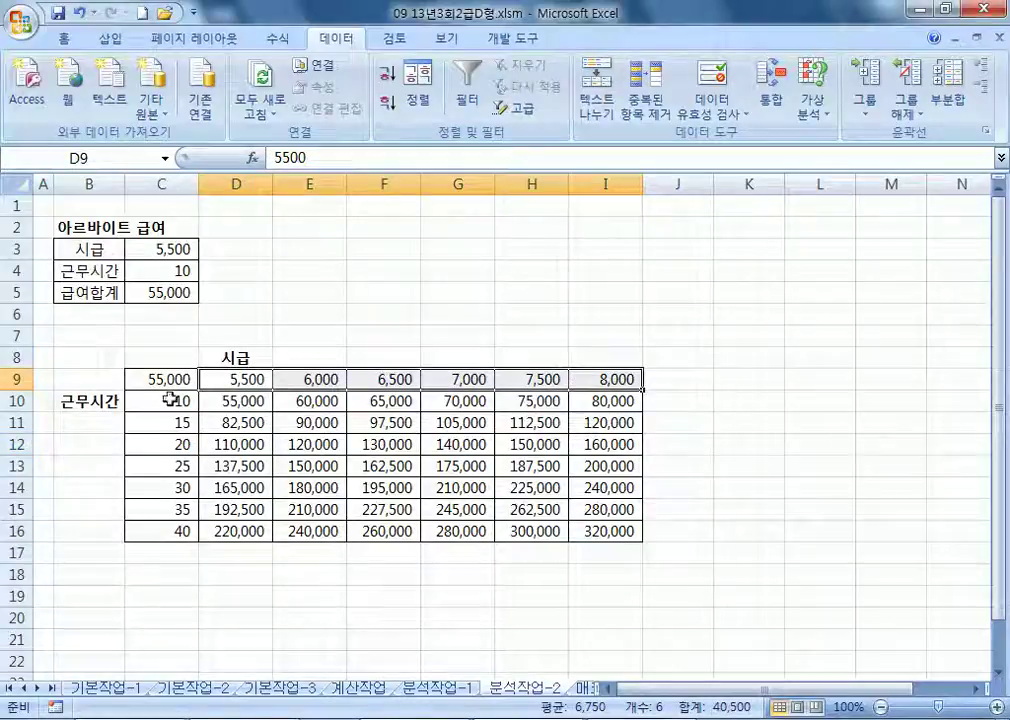
{"action": "left_click_drag", "start_coordinate": [174, 400], "coordinate": [143, 527]}
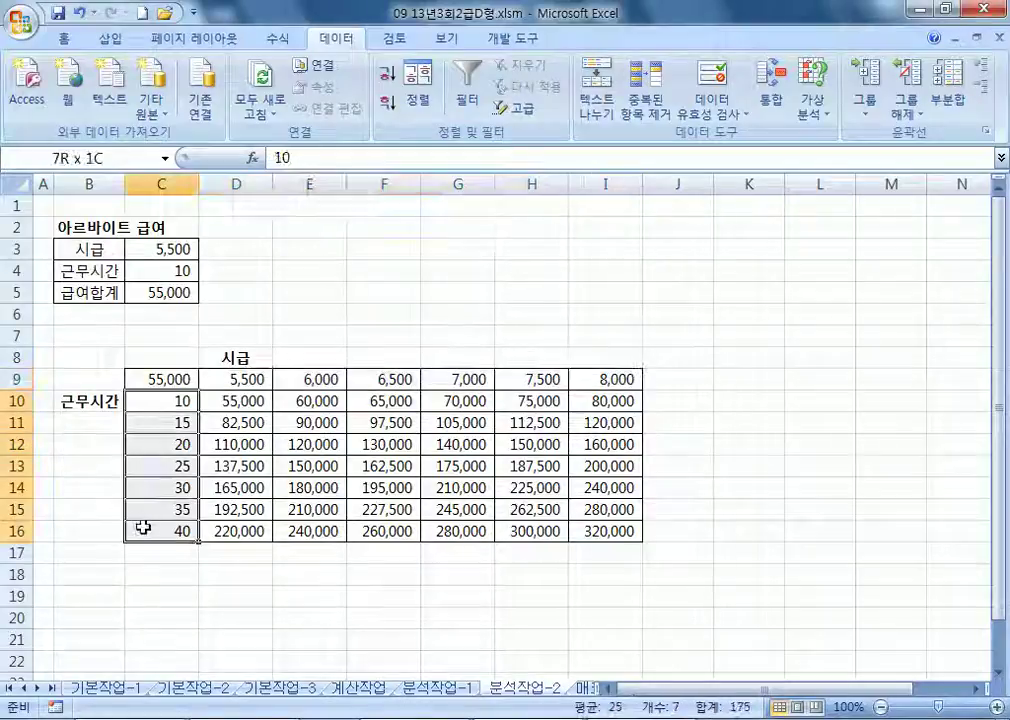
{"action": "left_click", "coordinate": [172, 271]}
{"action": "left_click_drag", "start_coordinate": [262, 379], "coordinate": [605, 379]}
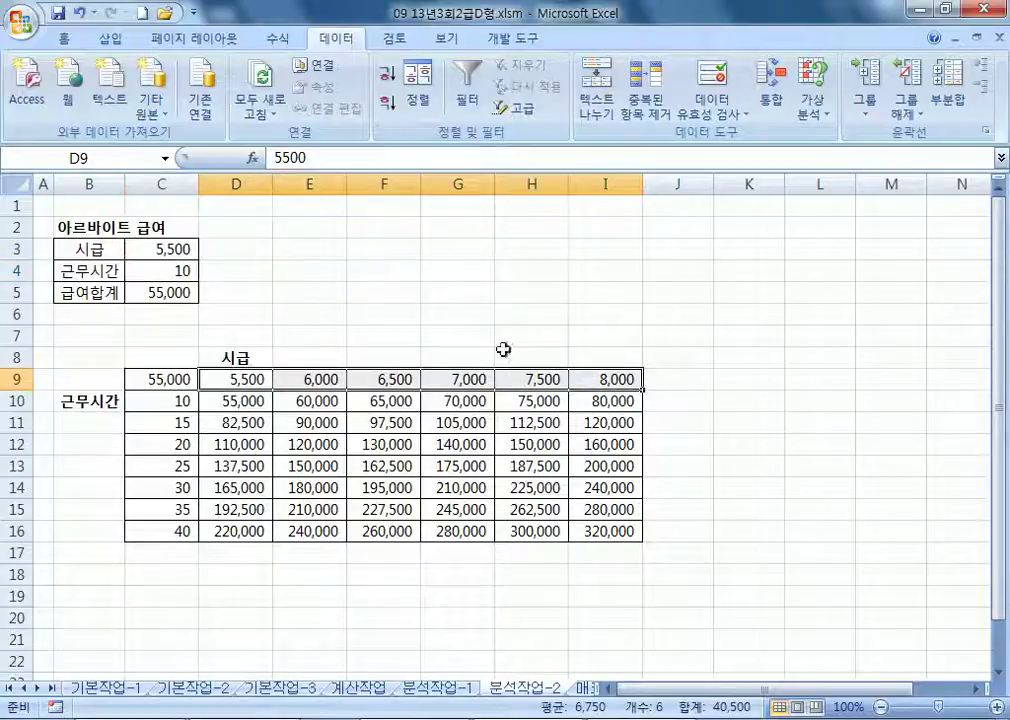
{"action": "left_click", "coordinate": [186, 249]}
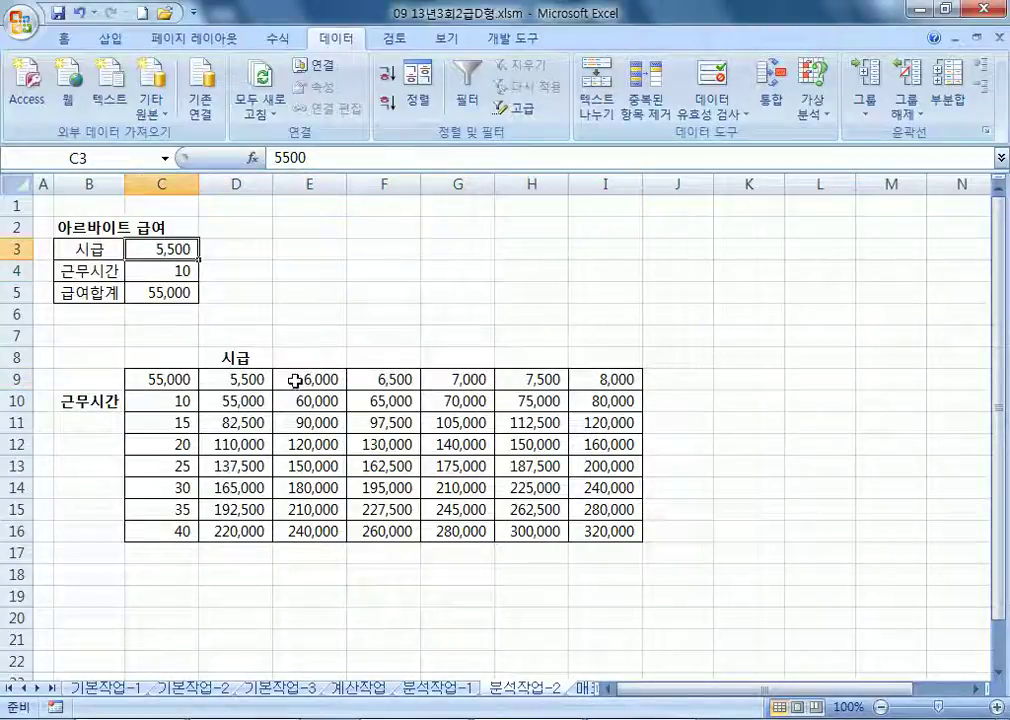